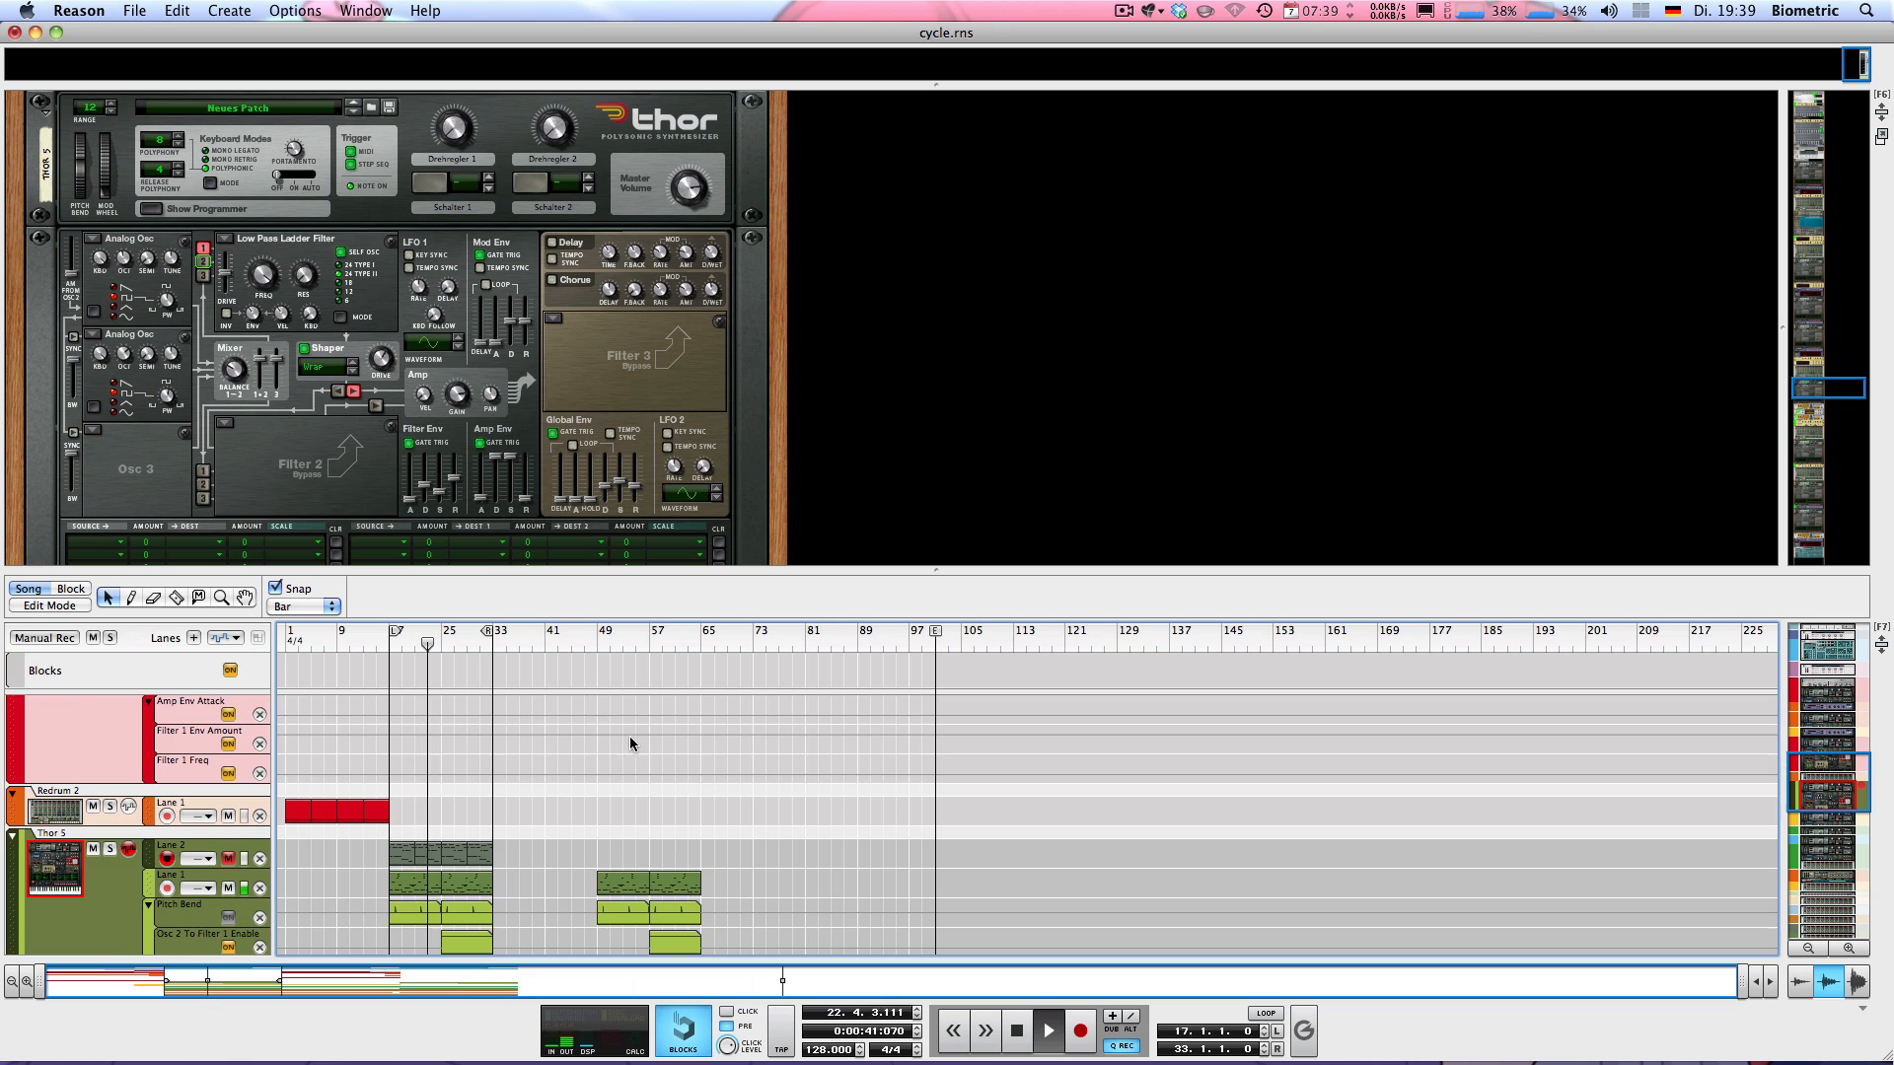
Open the Osc 2 To Filter 1 Enable automation clip at bar 25 on the Thor 5 track, and close it again
scroll(629, 739, "down", 4)
scroll(631, 743, "up", 3)
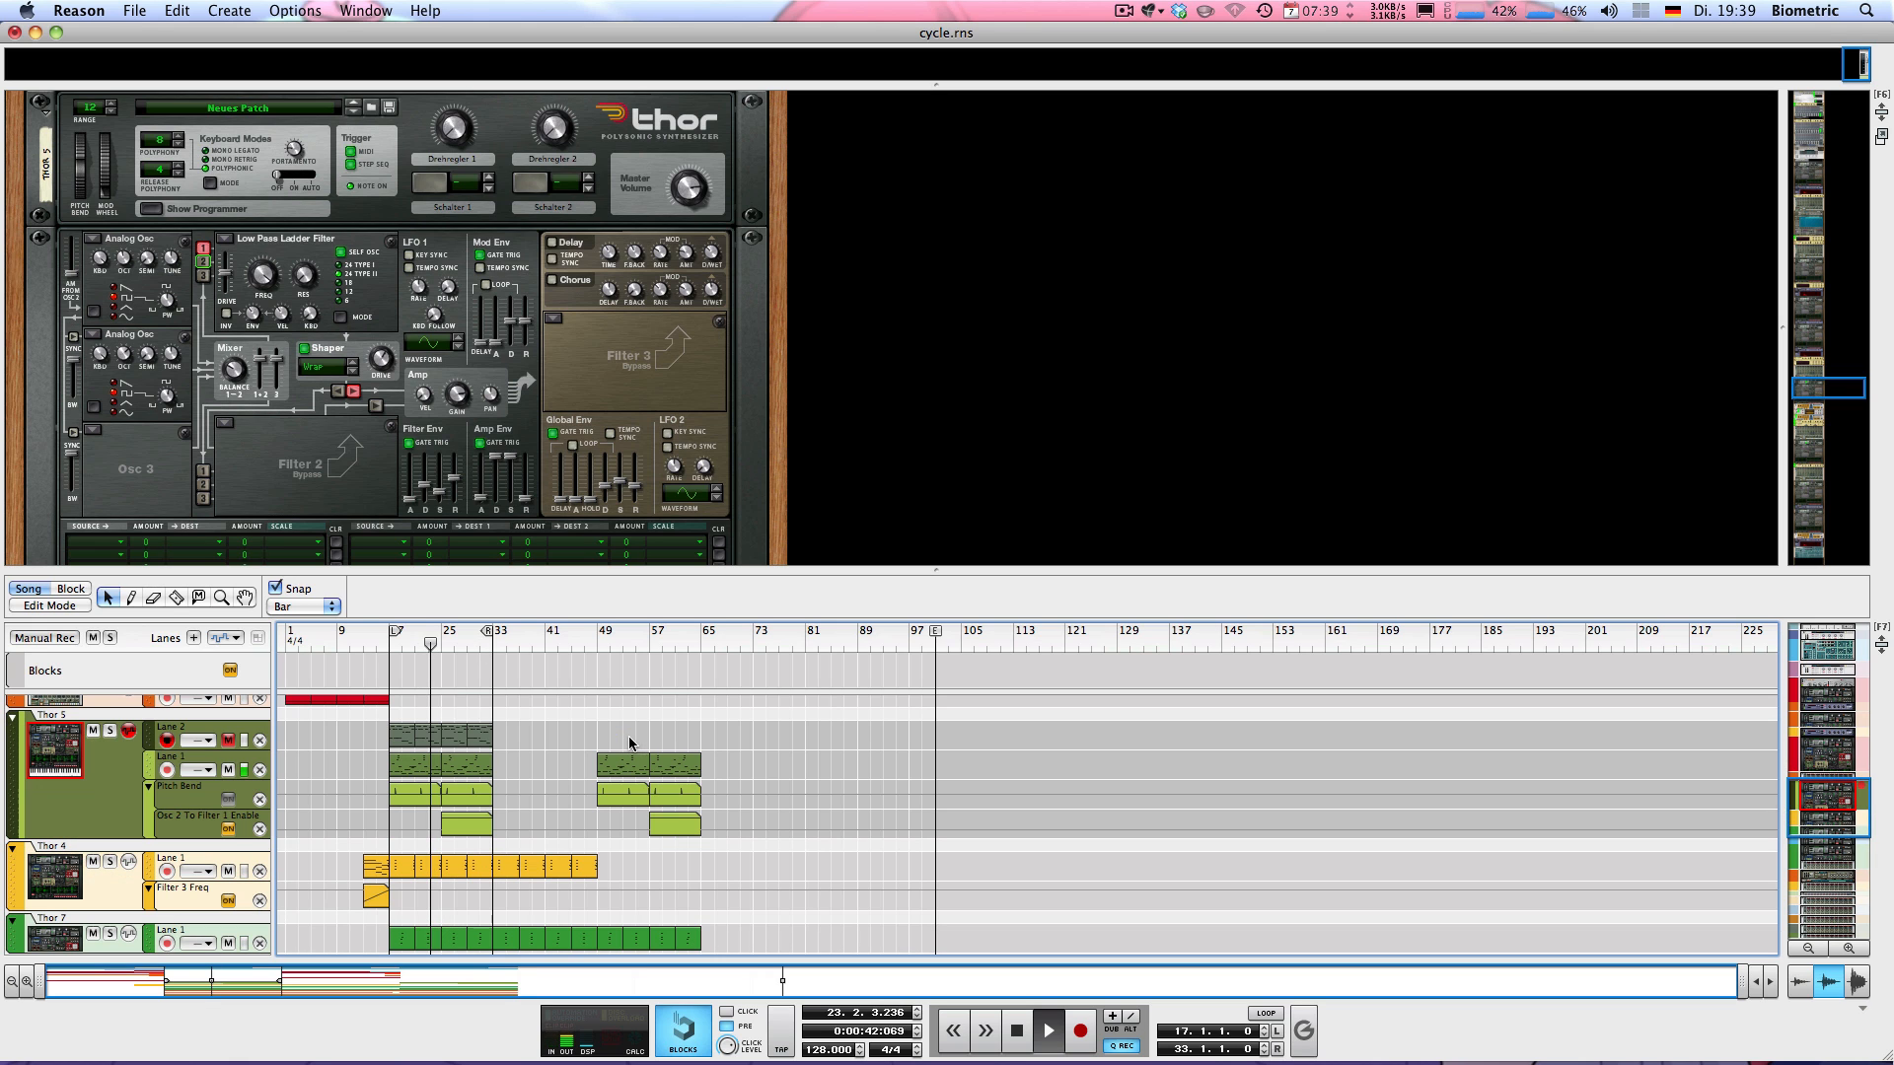
double_click(462, 831)
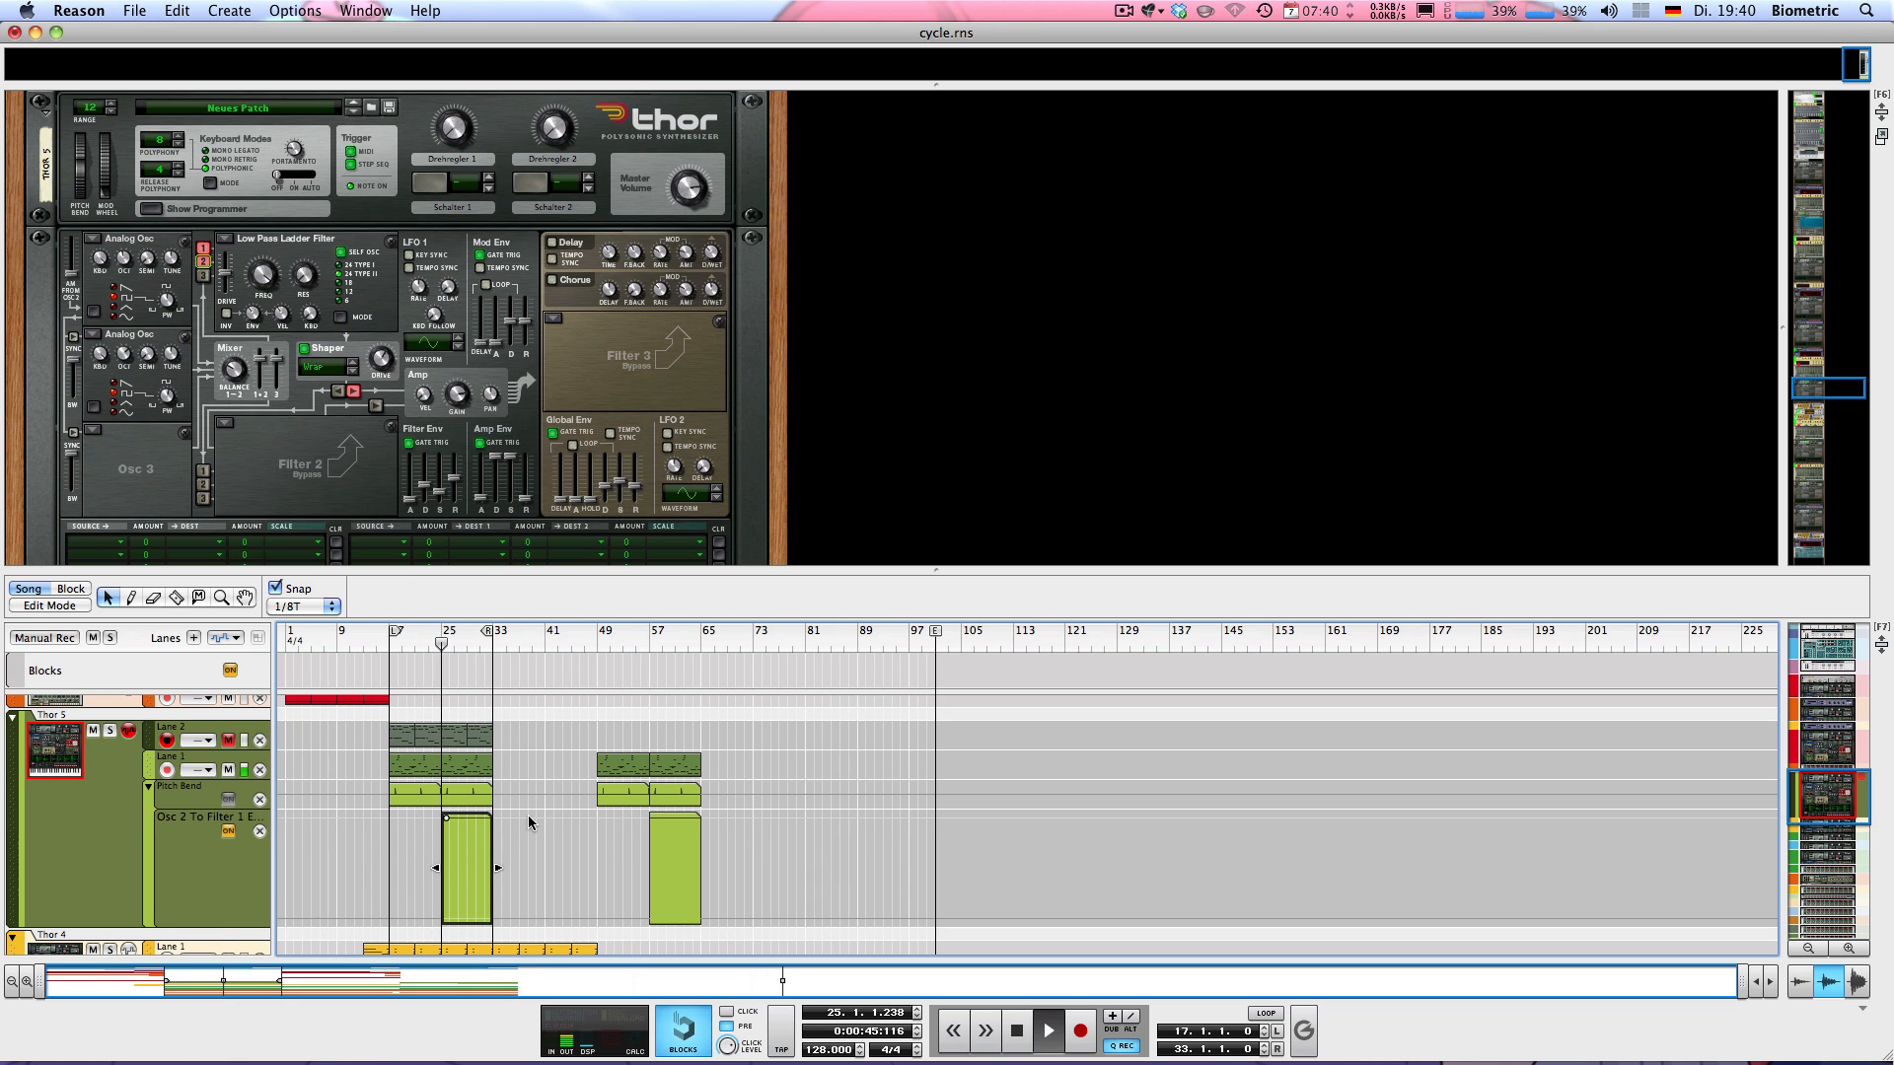
left_click(535, 778)
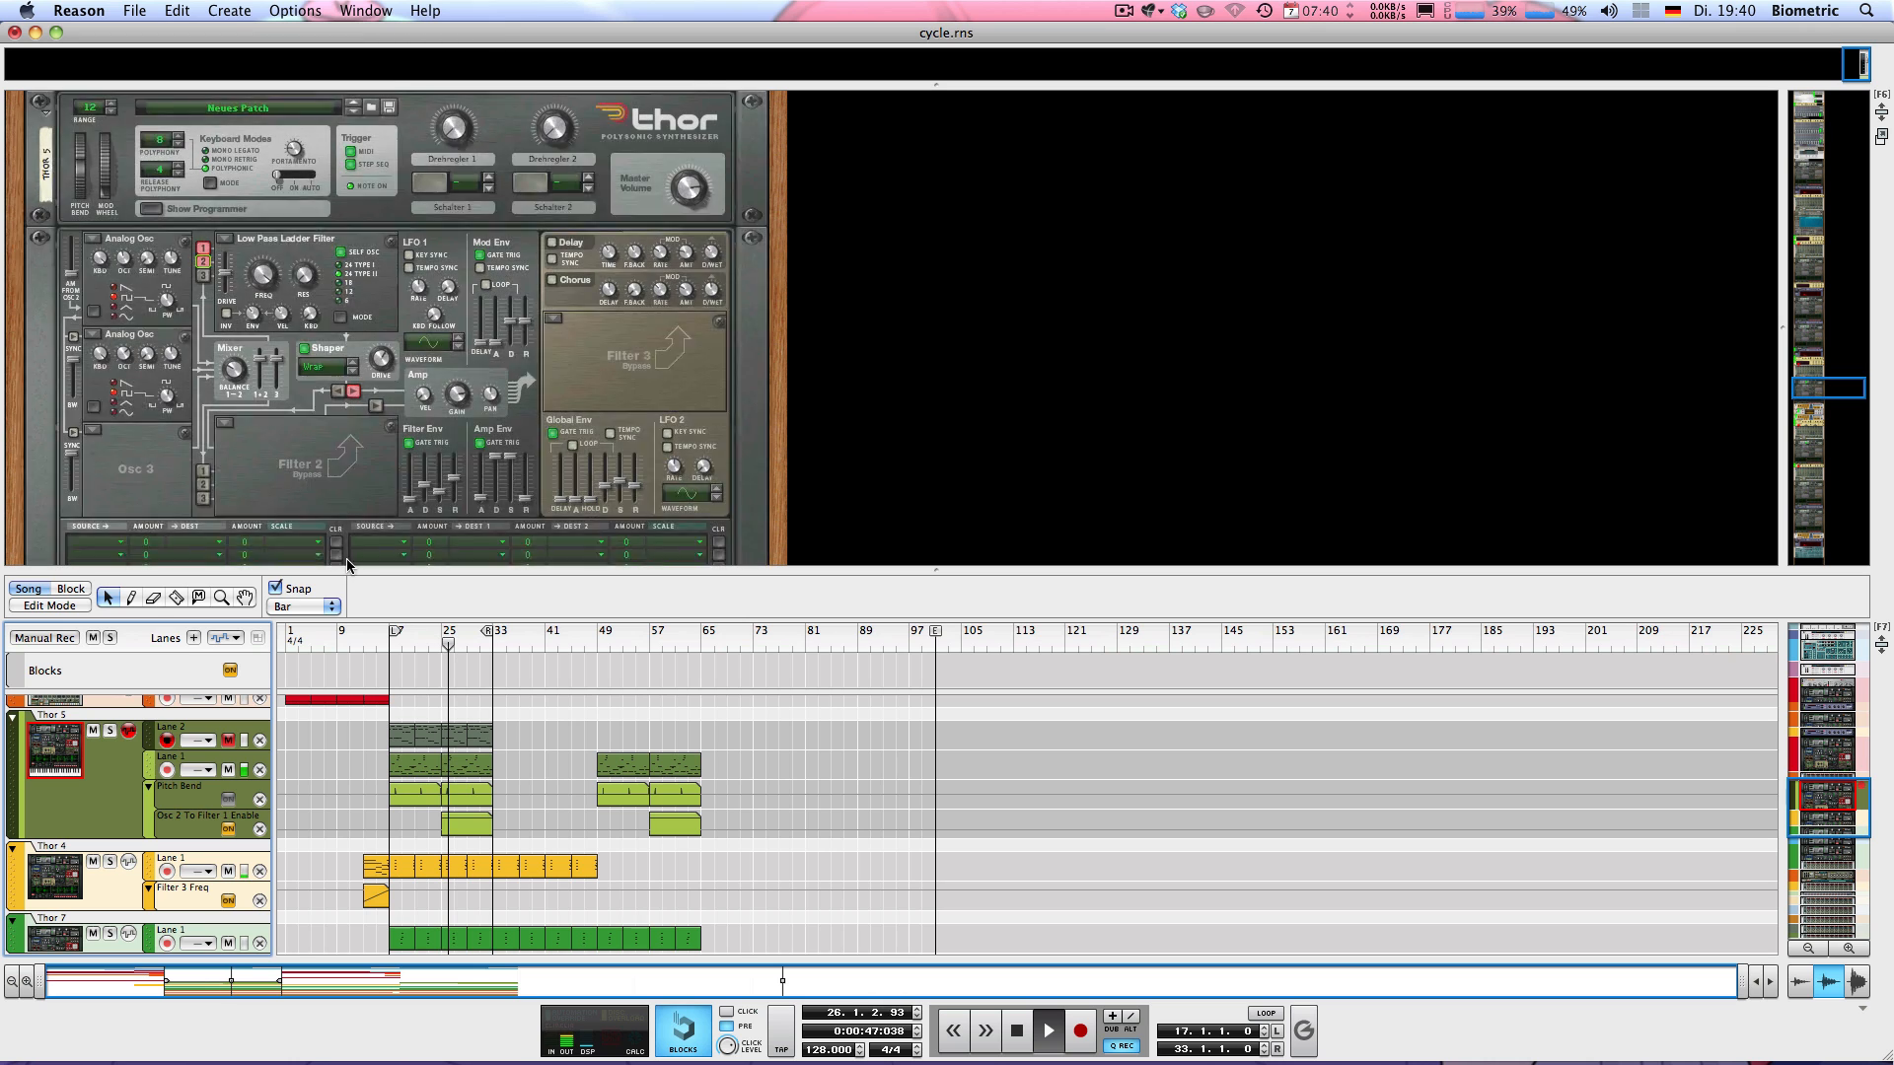
Enlarge the rack area, look through Thor 5 and its effects down to the stereo imager, and stop playback
left_click_drag(405, 570, 405, 669)
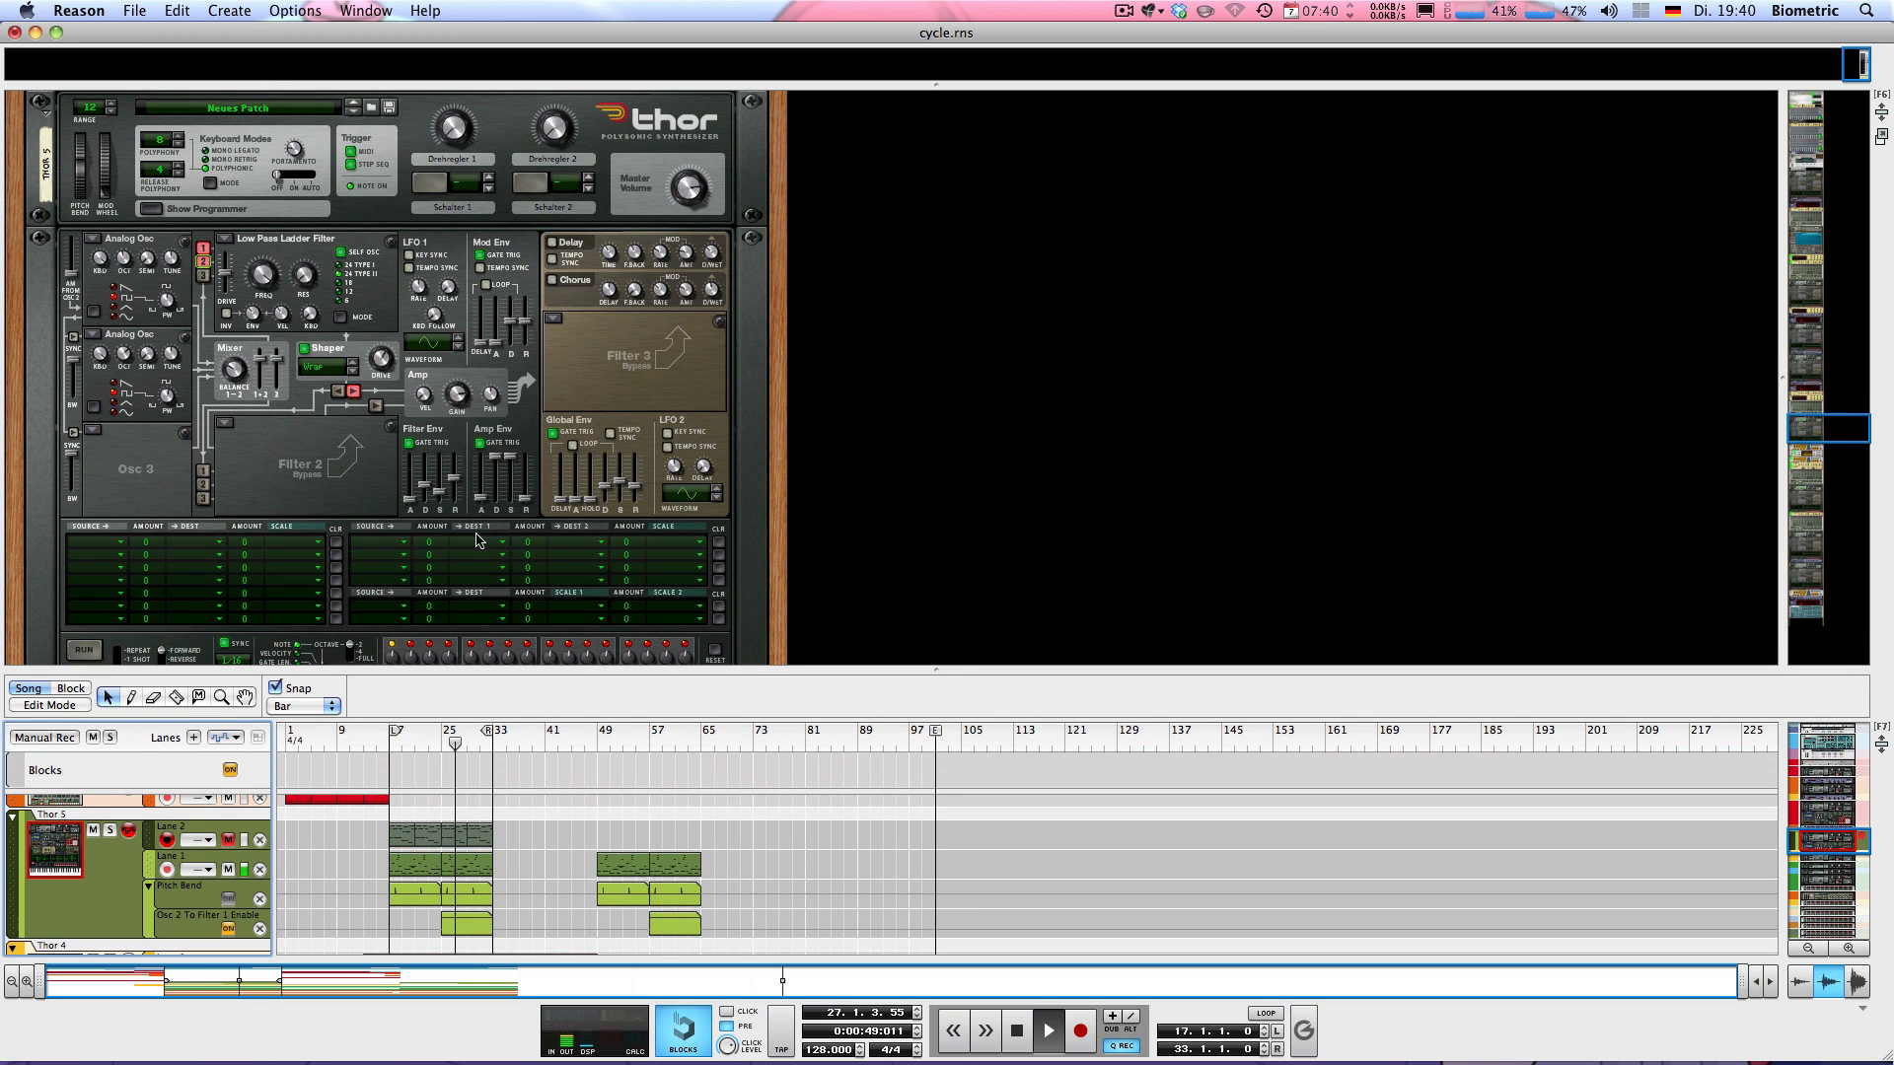
scroll(478, 533, "down", 3)
scroll(477, 533, "down", 4)
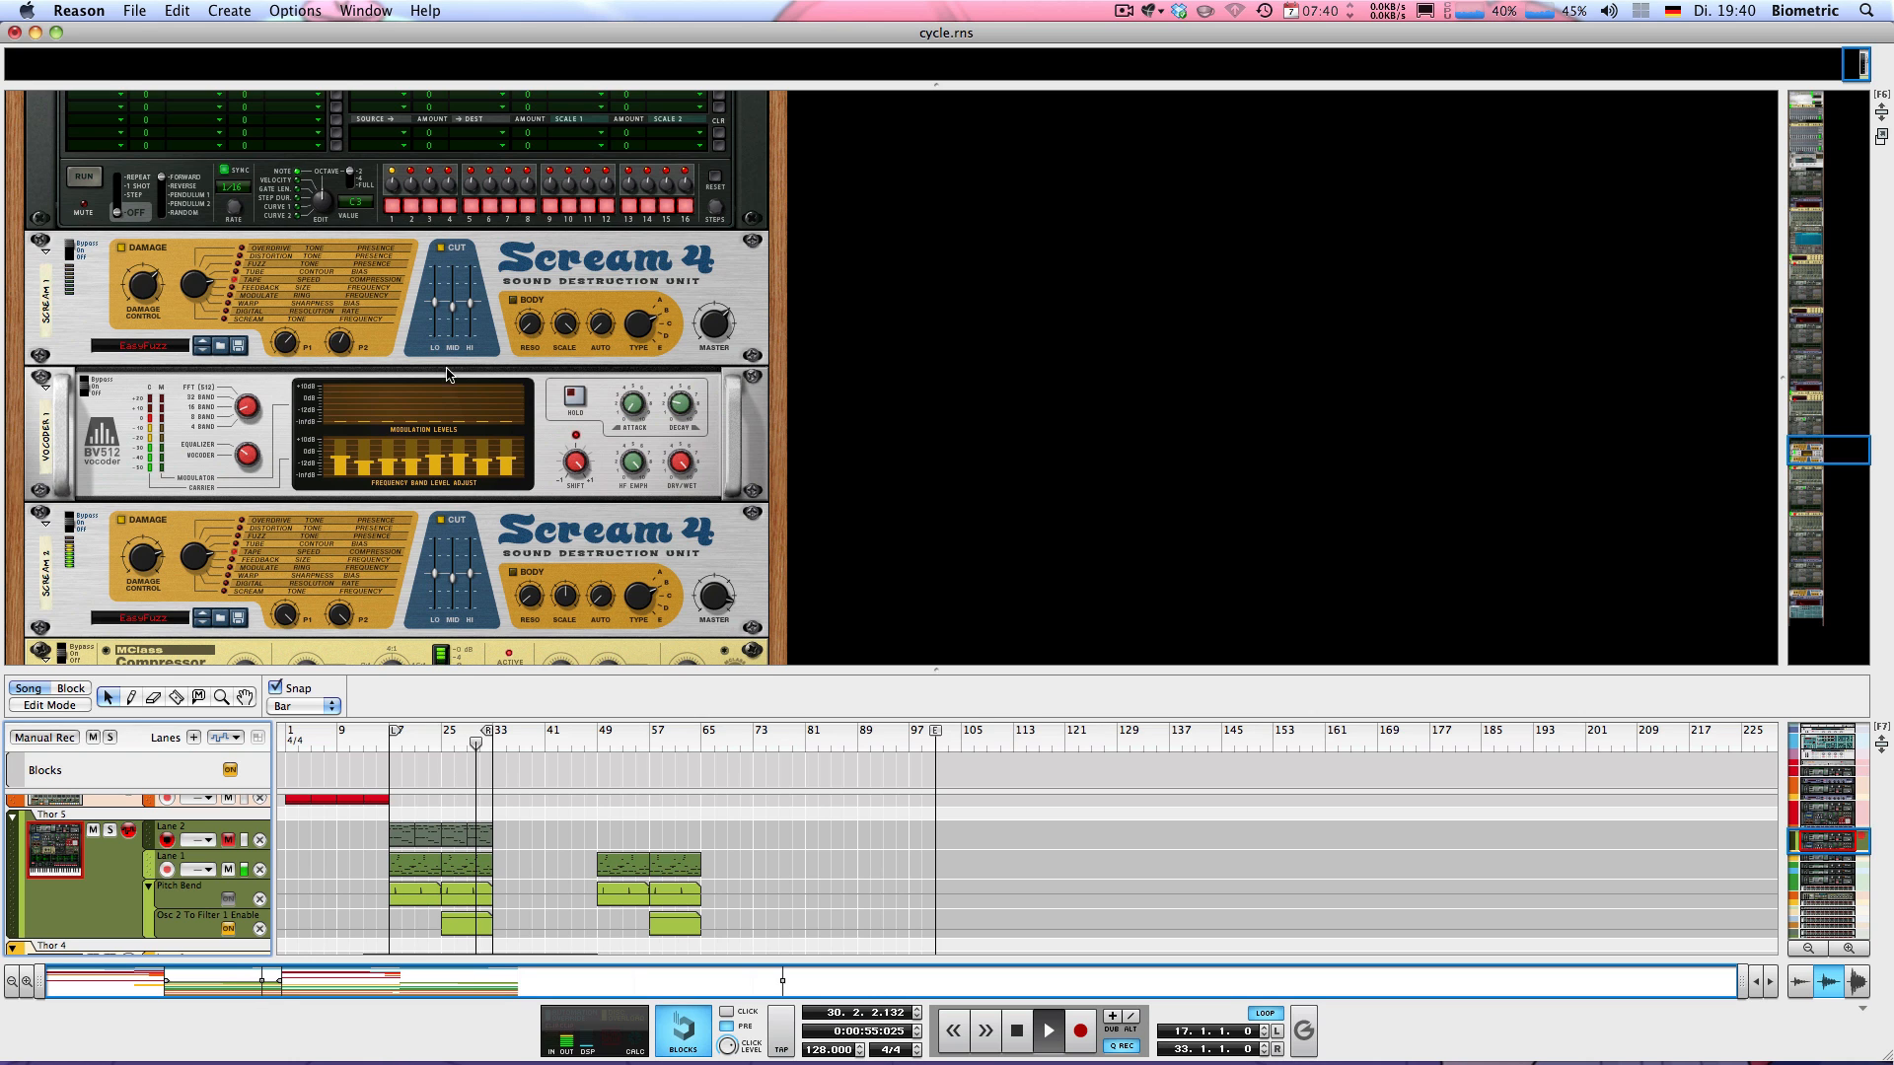
scroll(461, 359, "down", 2)
scroll(461, 360, "down", 4)
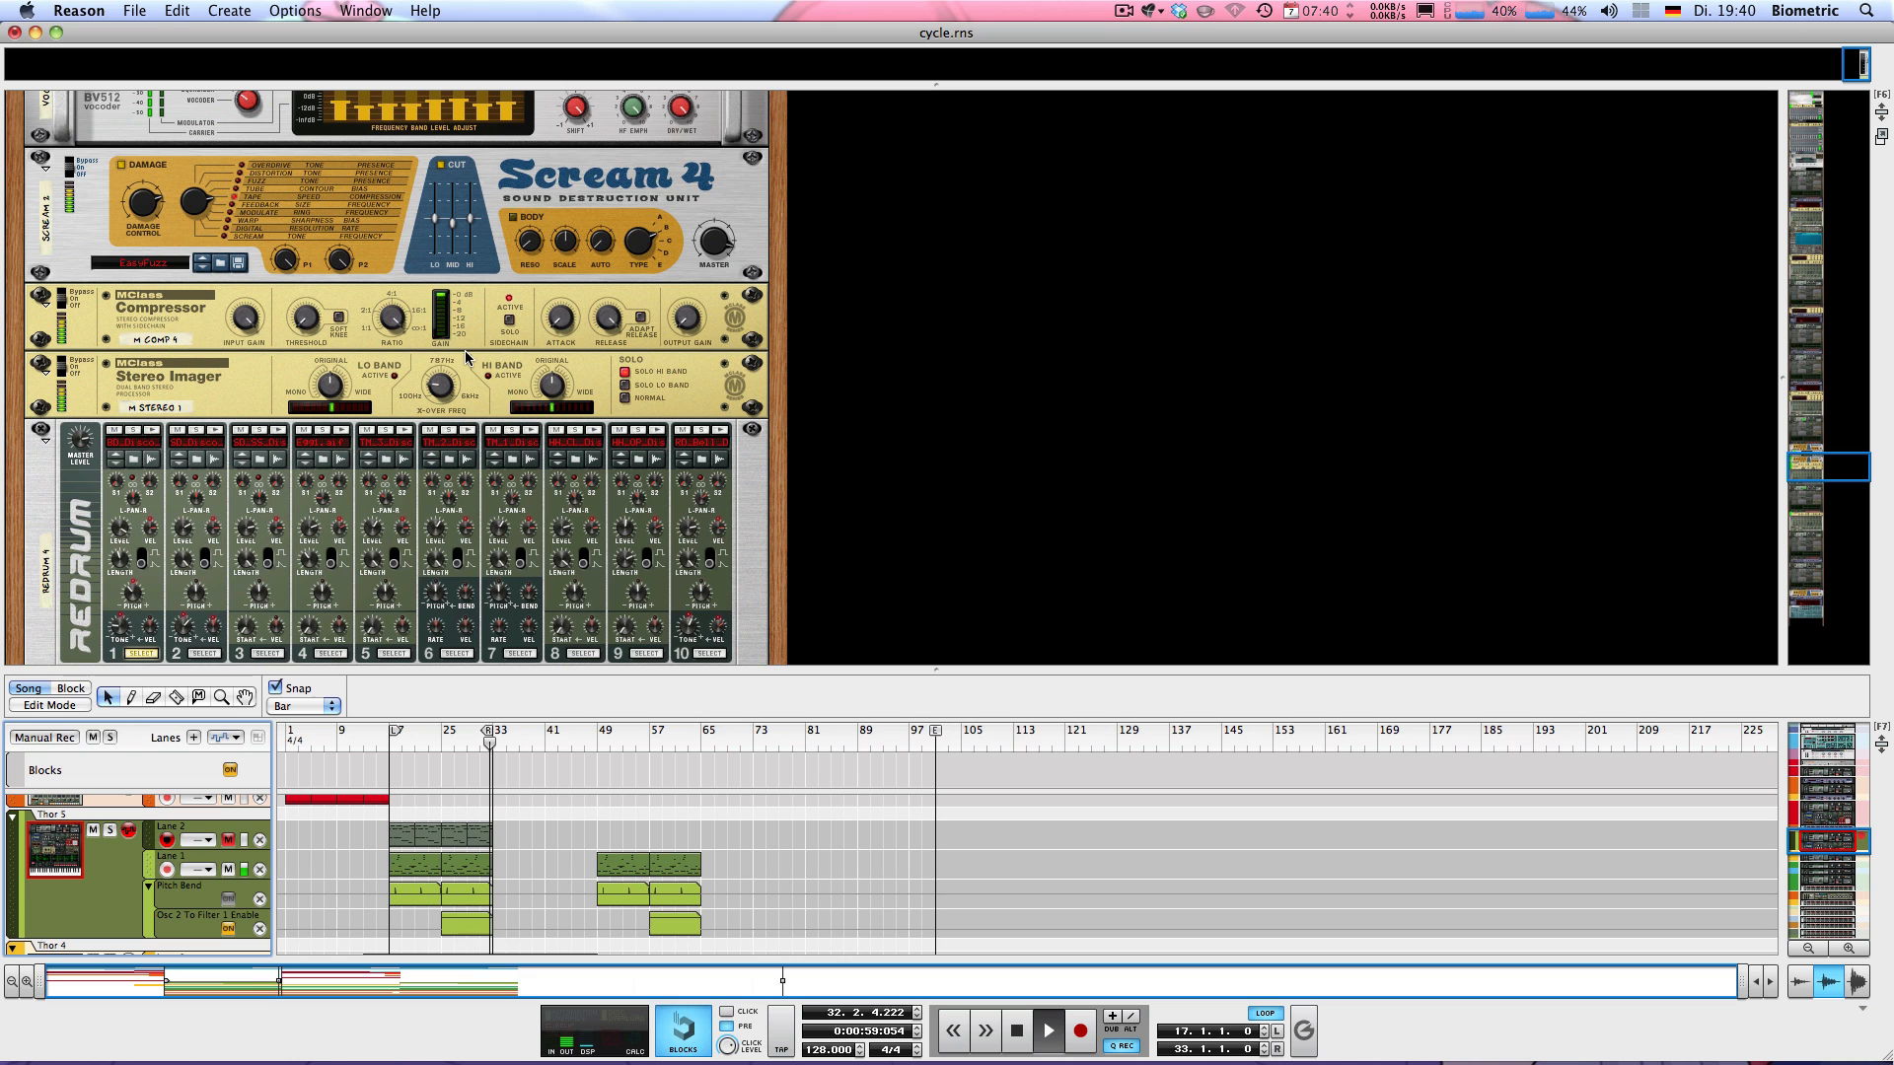
key("space")
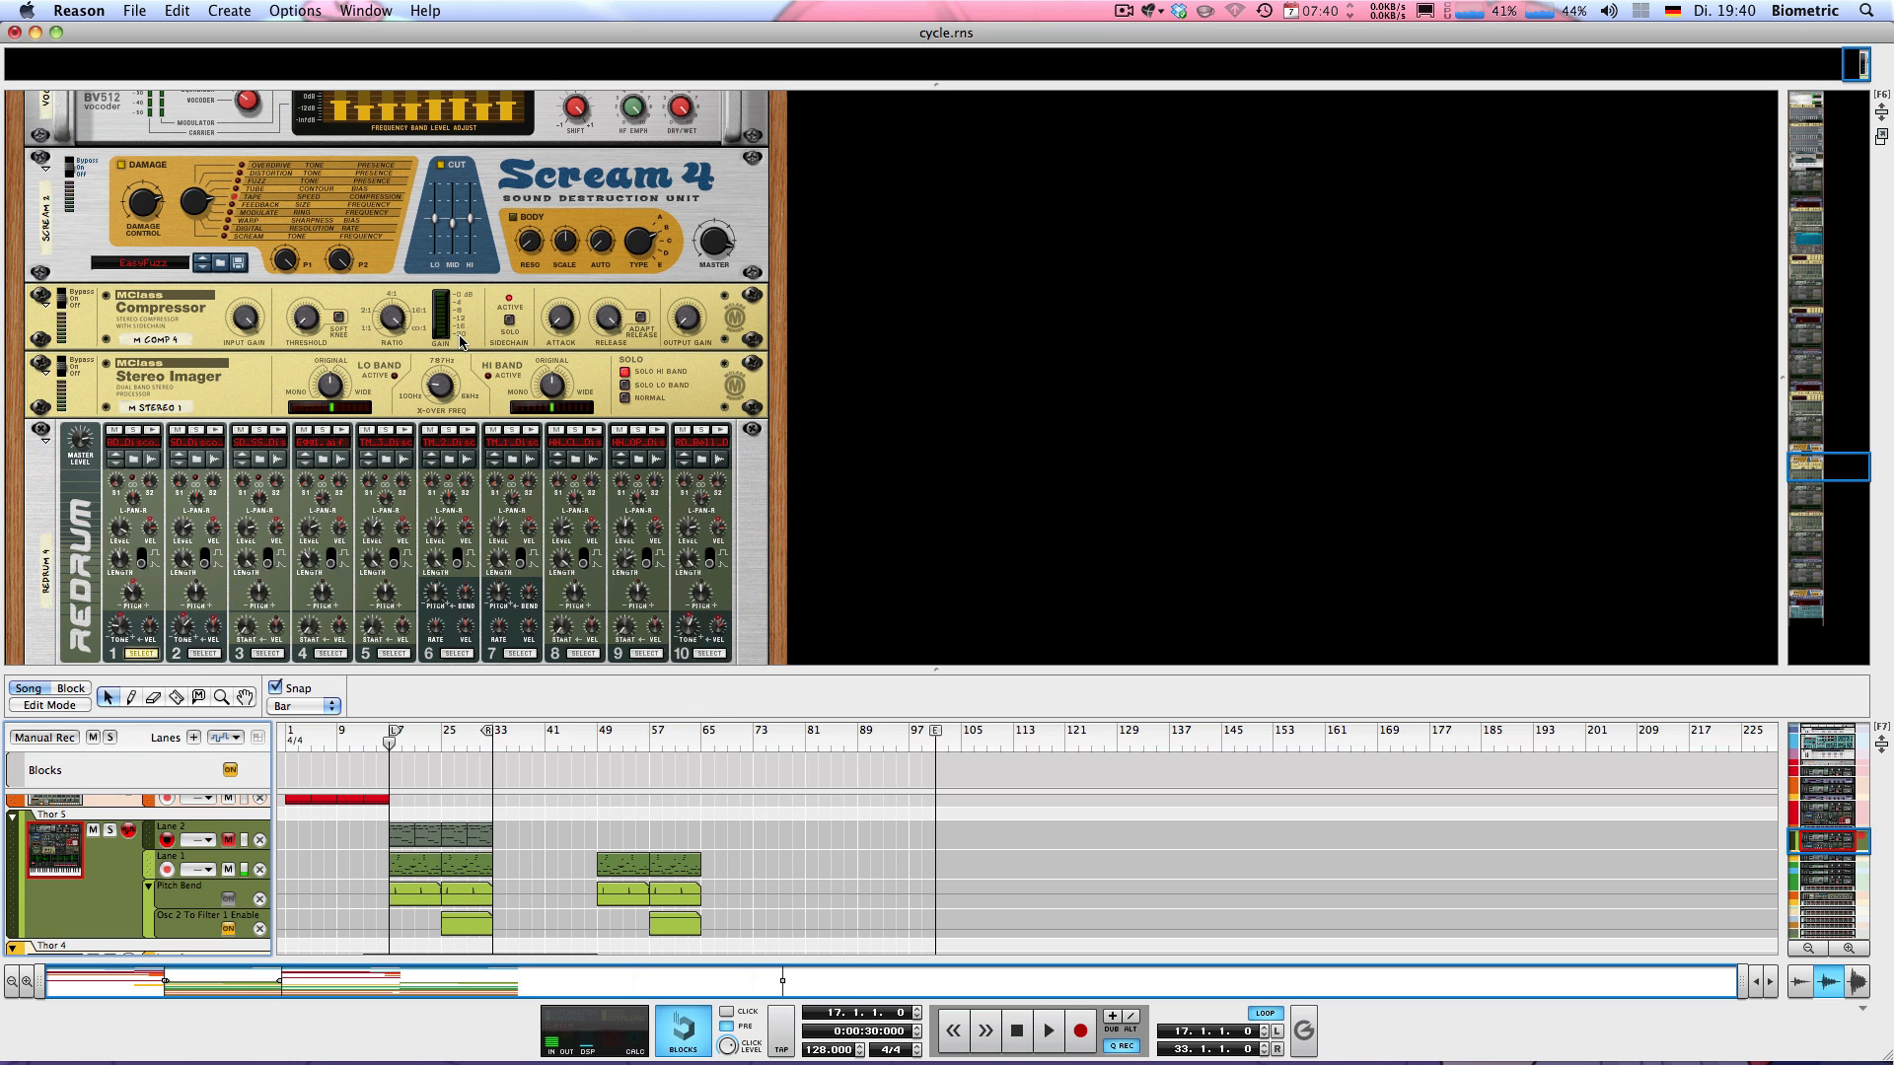
scroll(471, 363, "up", 2)
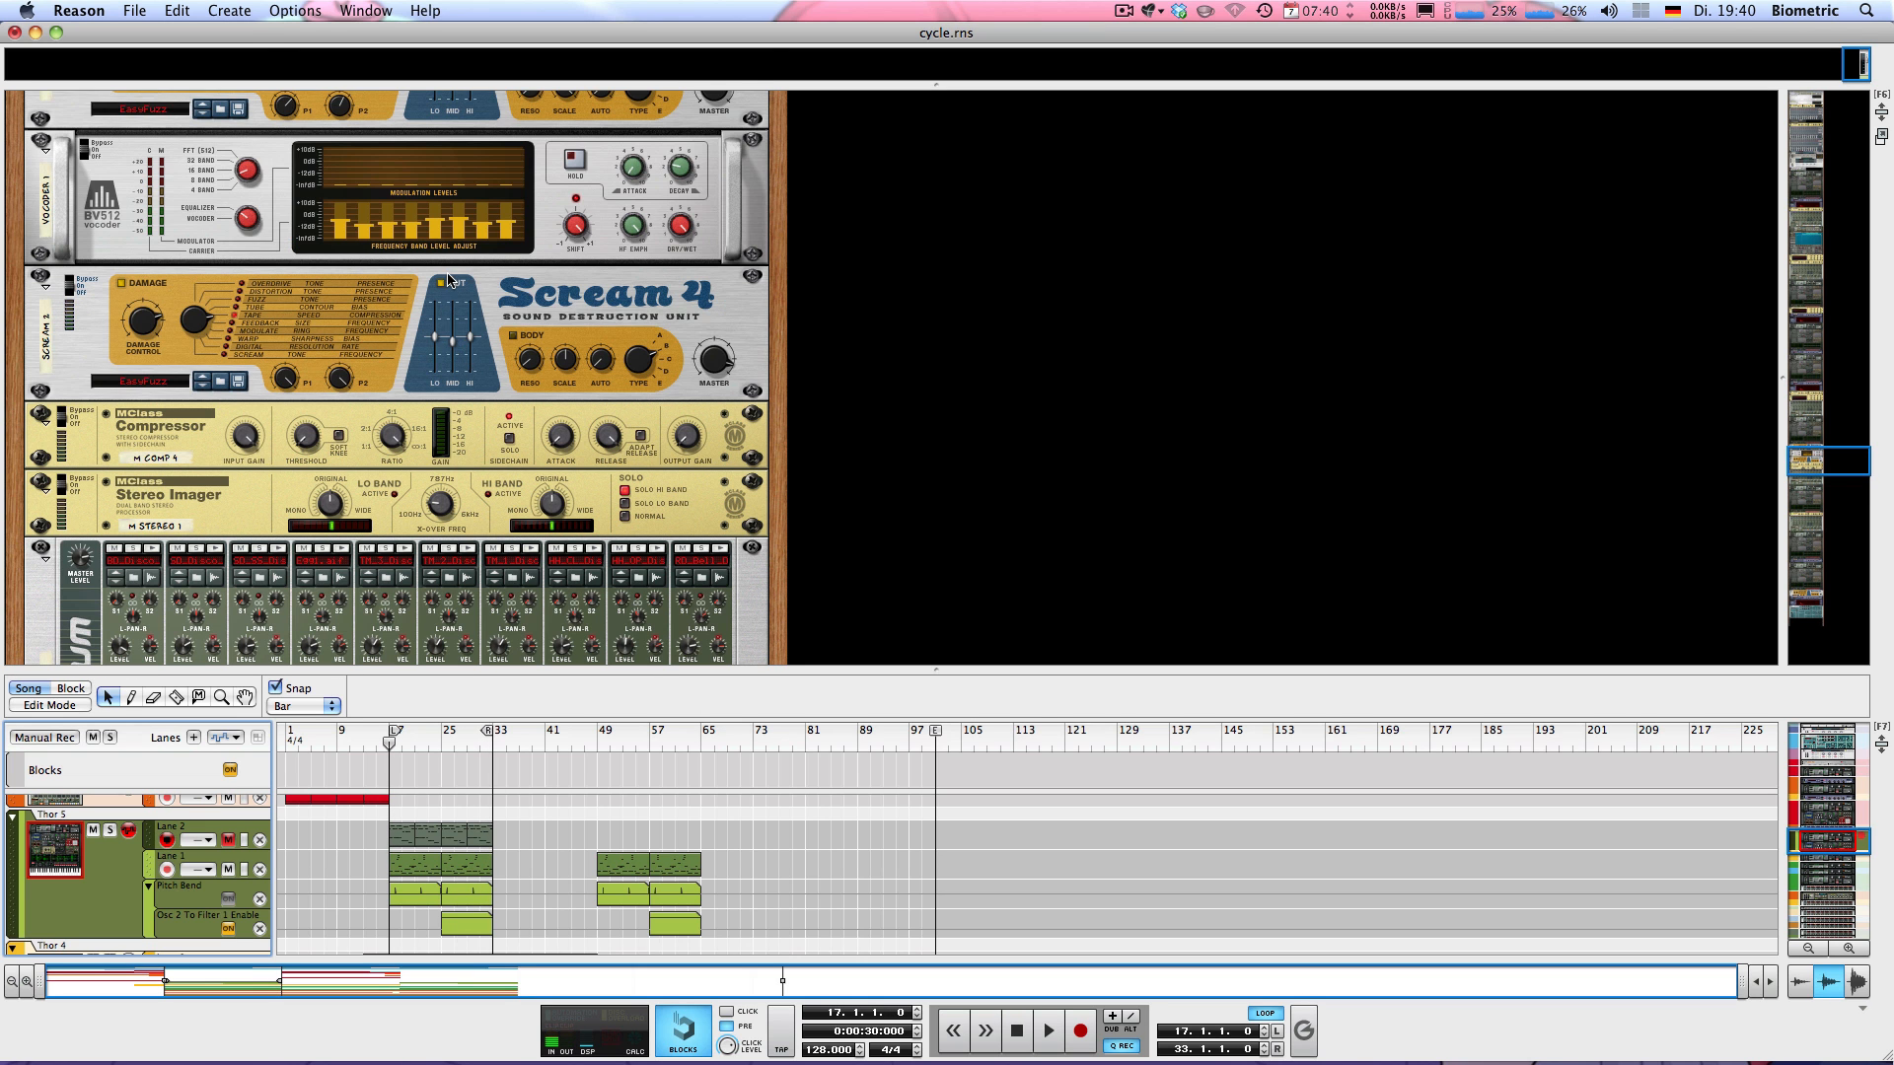
scroll(472, 363, "up", 10)
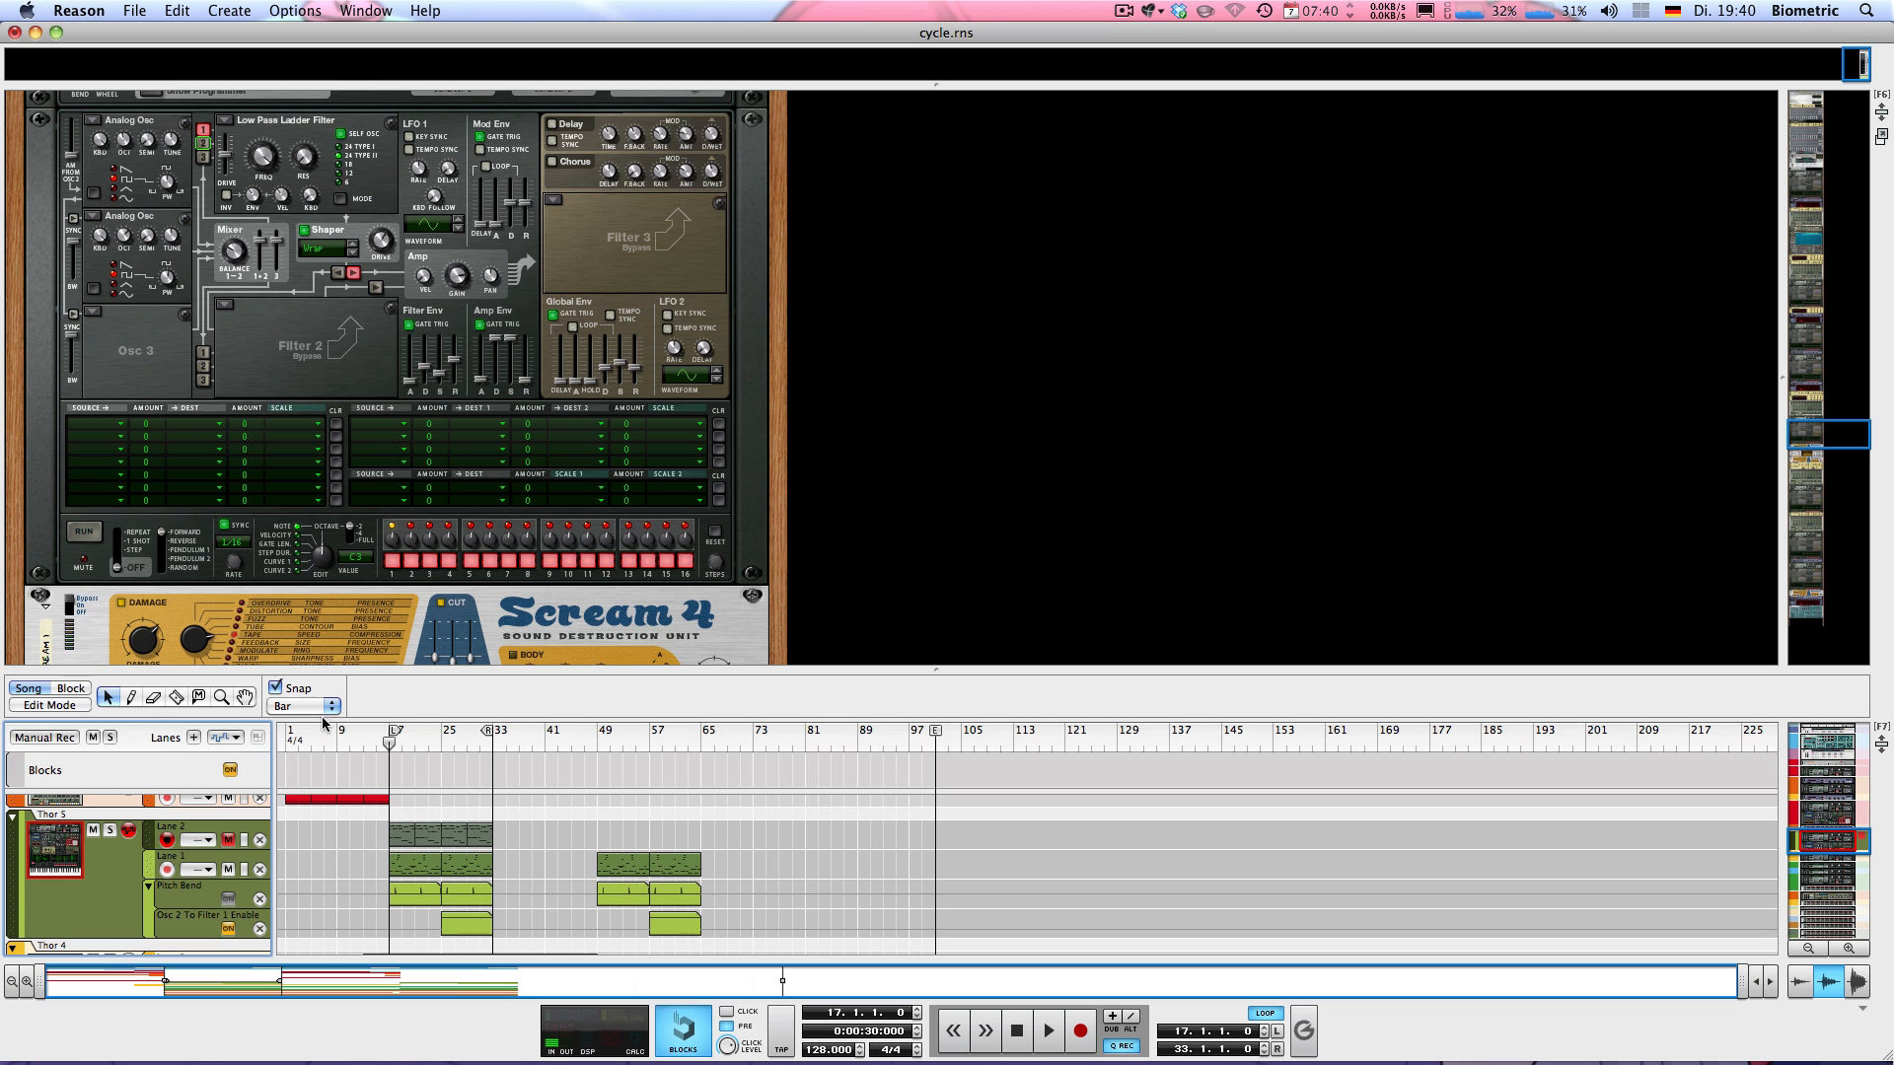
left_click(33, 833)
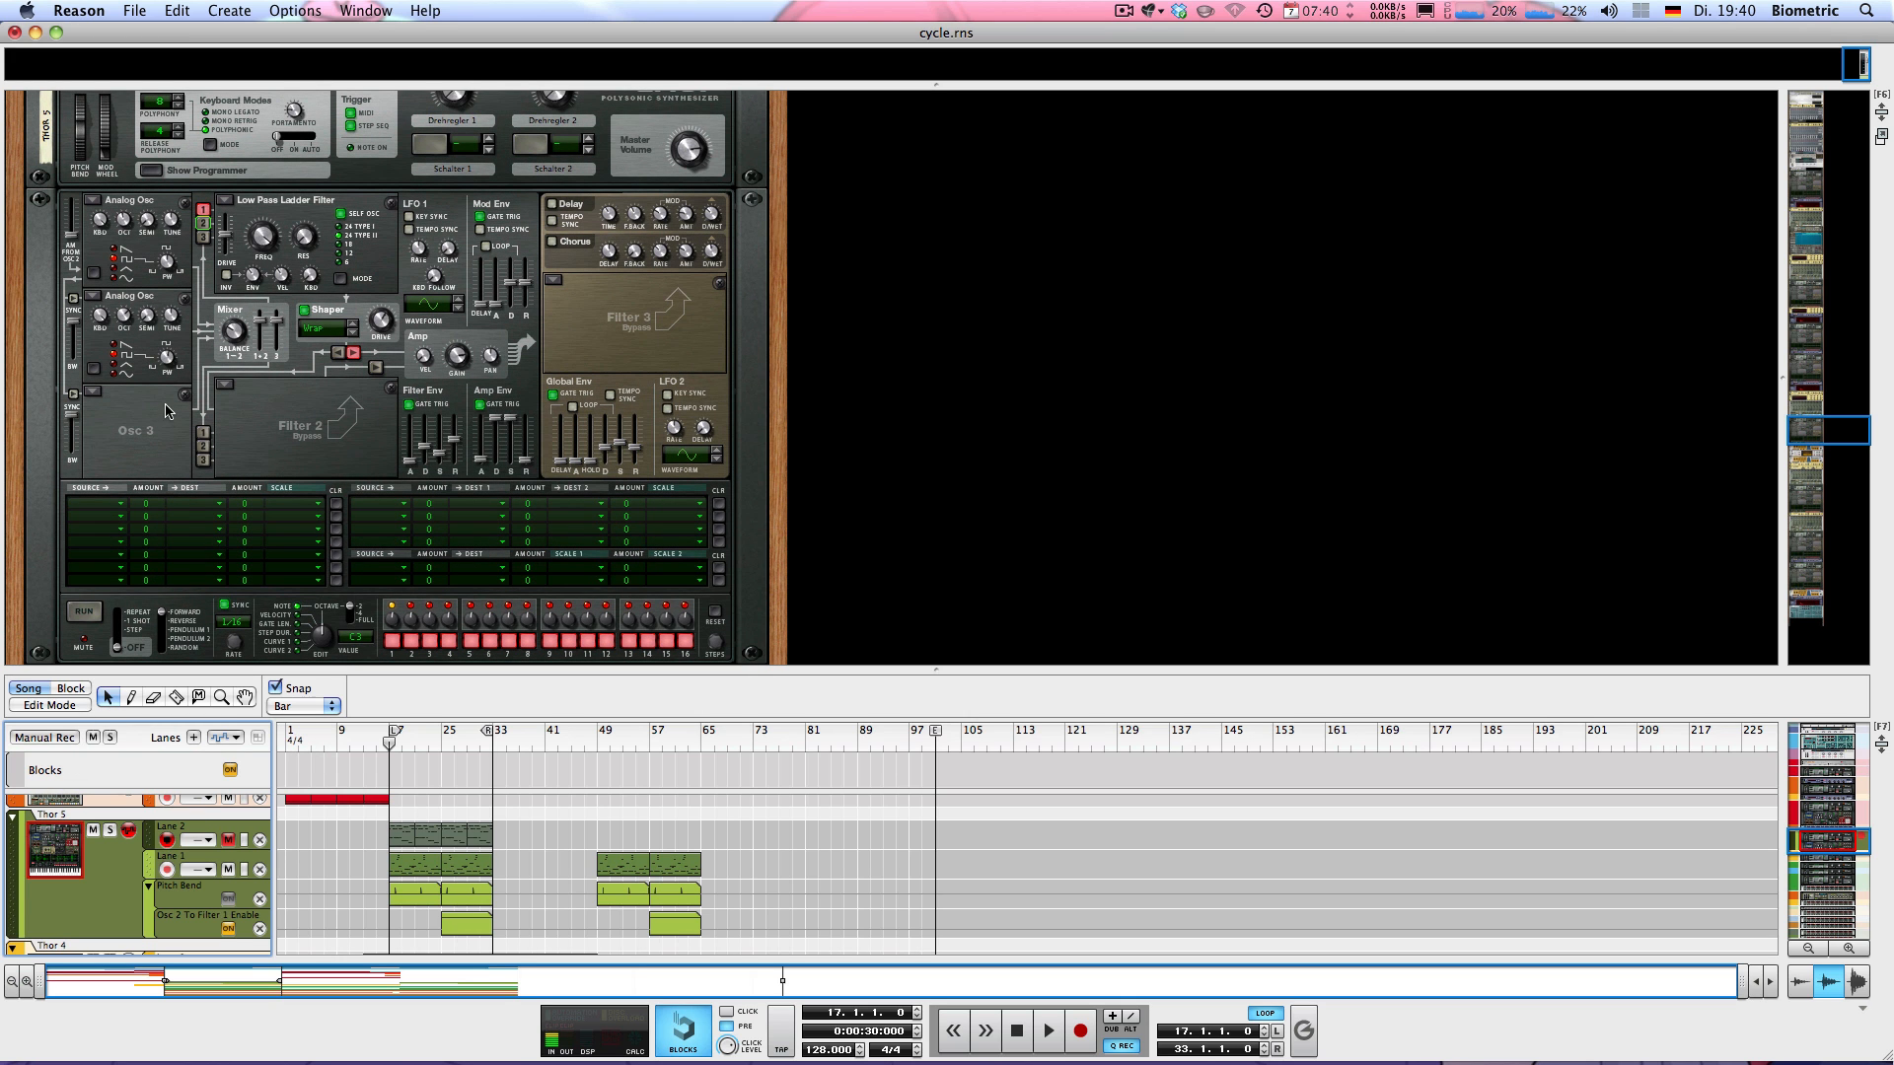
scroll(172, 346, "up", 3)
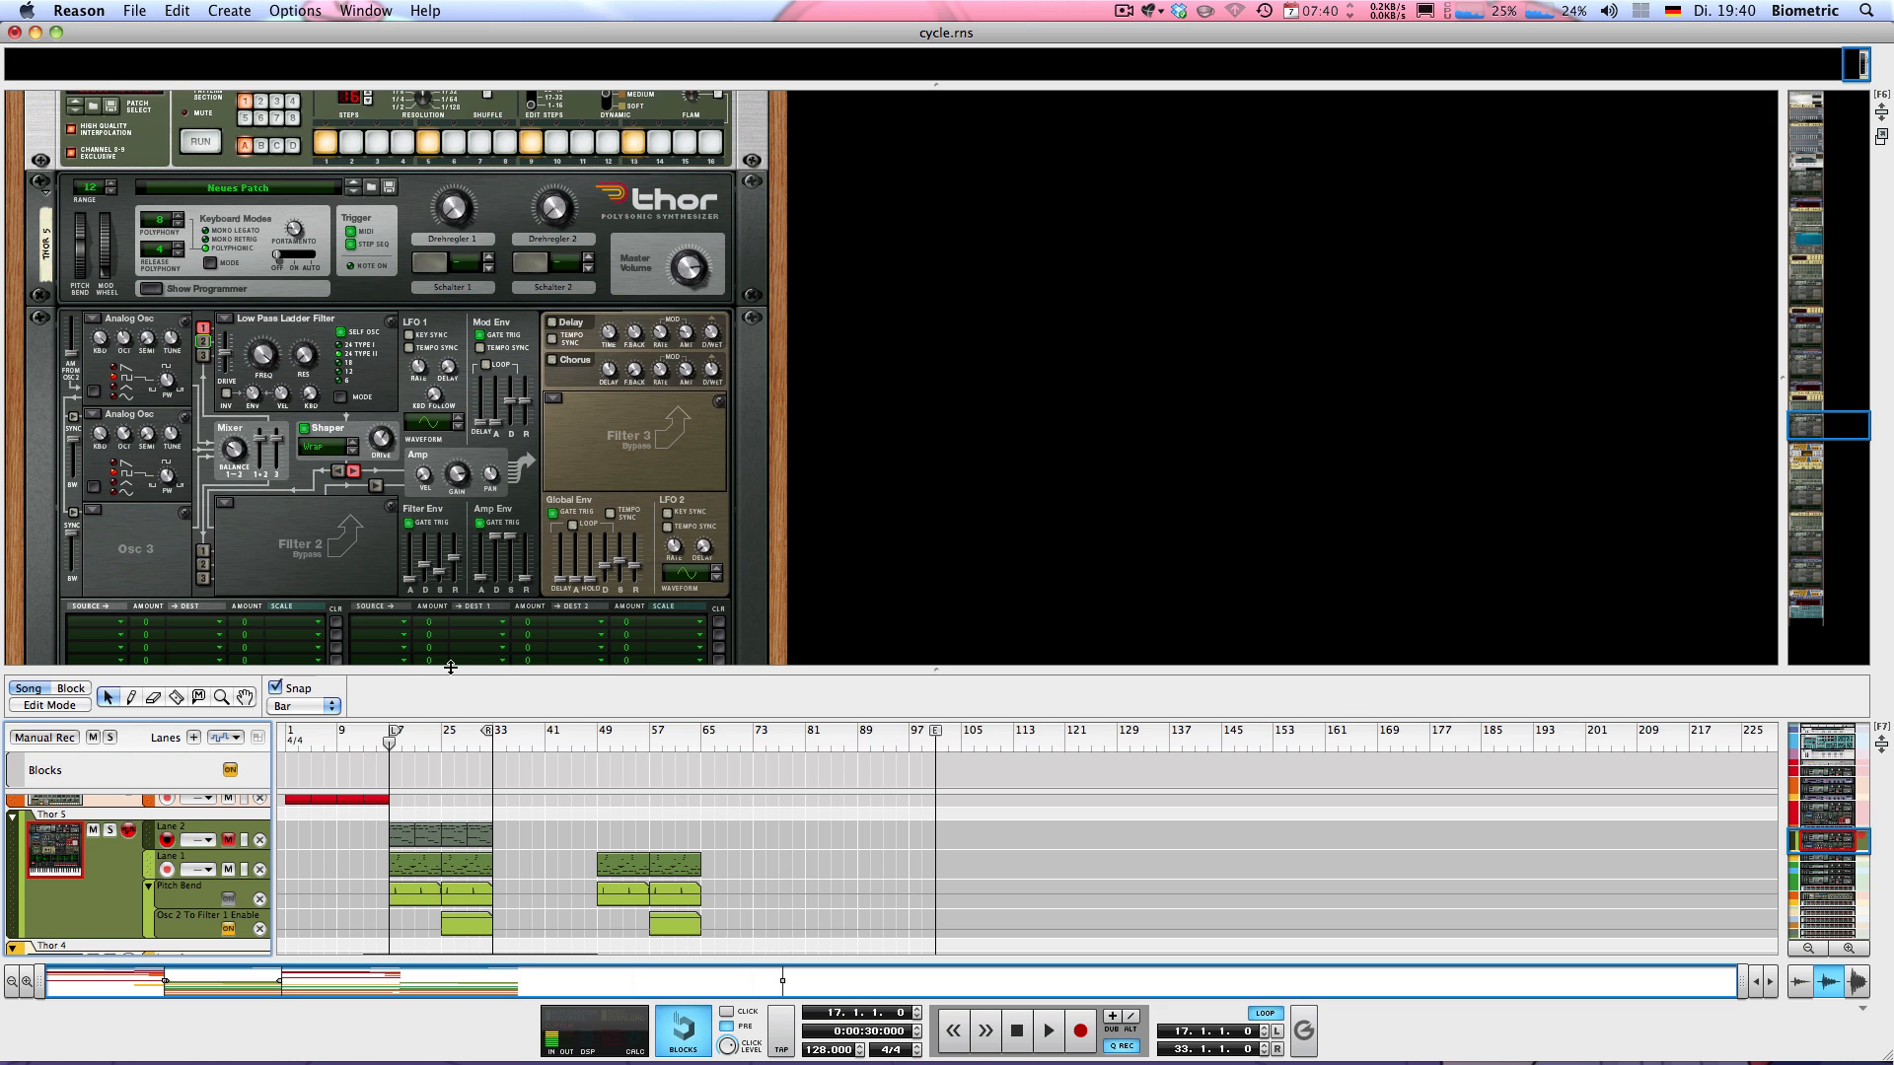
Shrink the rack area and audition the arrangement from bar 17 and from bar 25
left_click_drag(453, 670, 399, 481)
key("space")
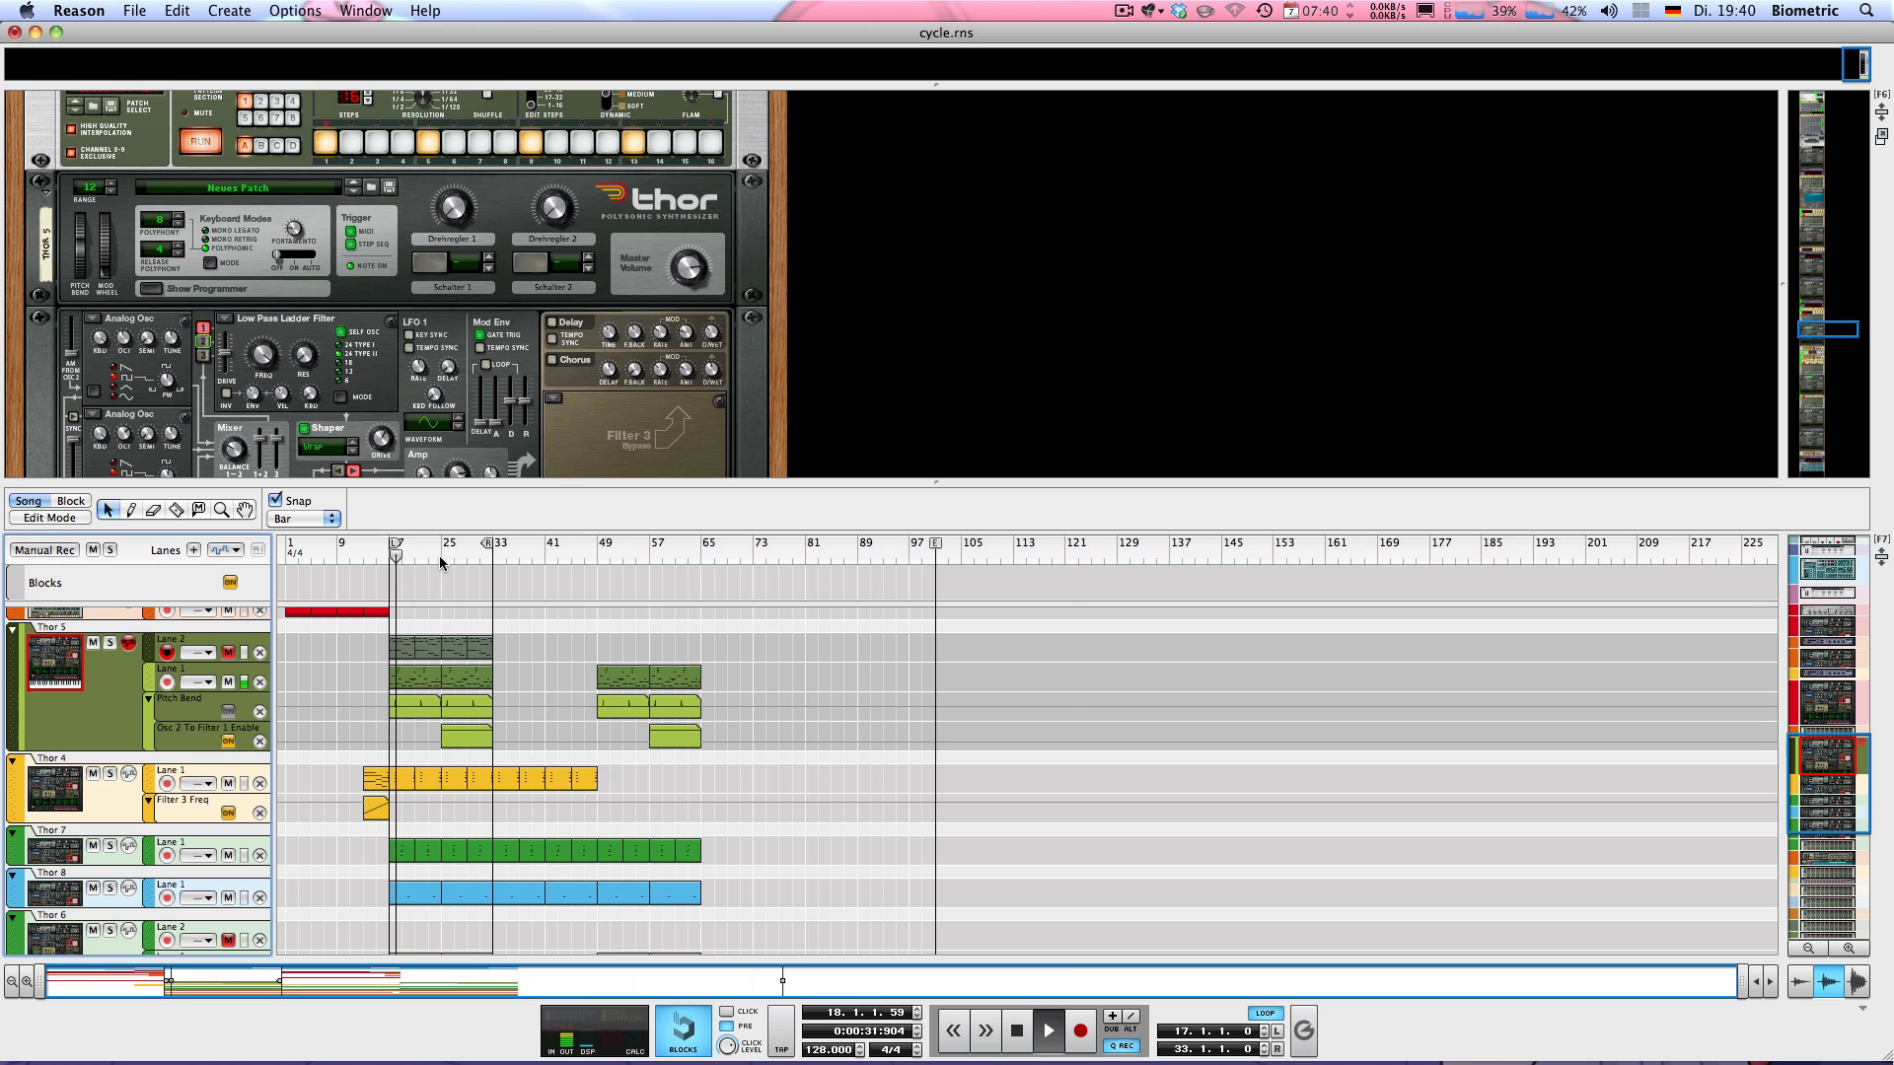
key("space")
left_click(440, 554)
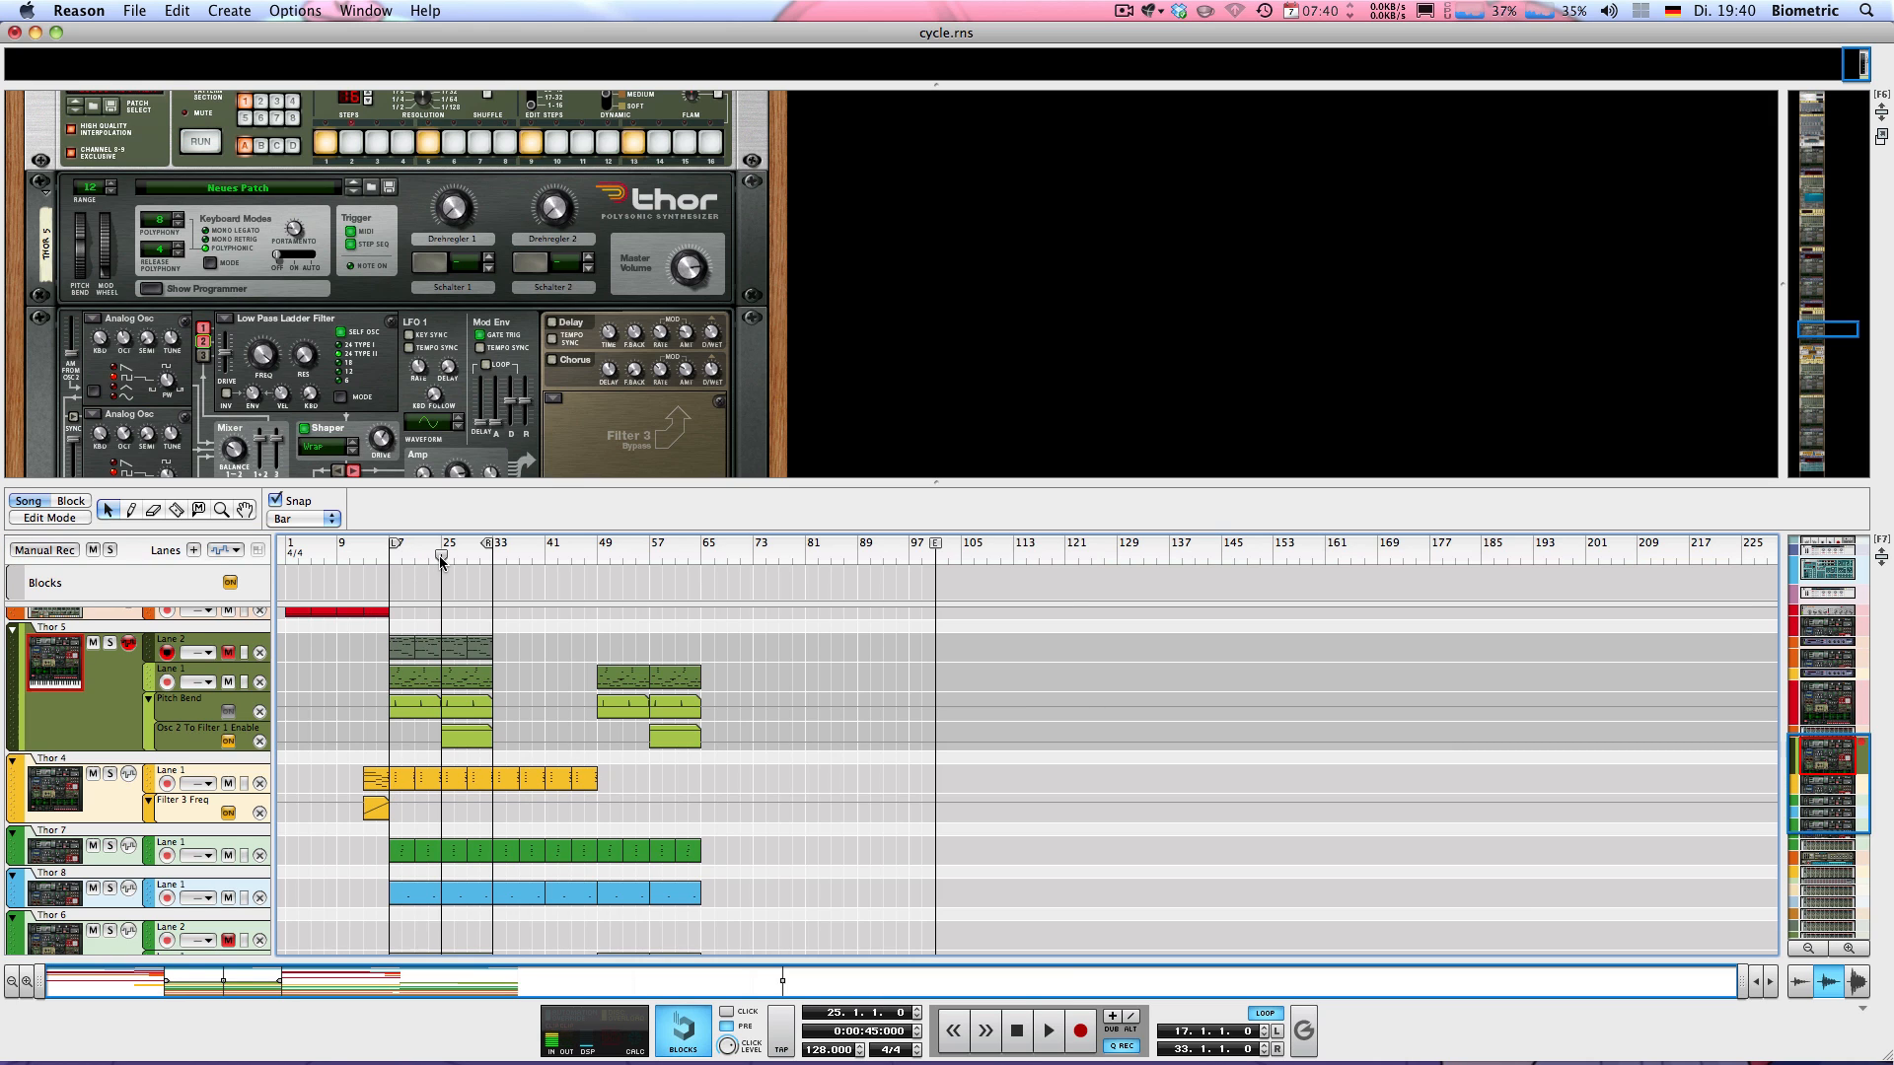
key("space")
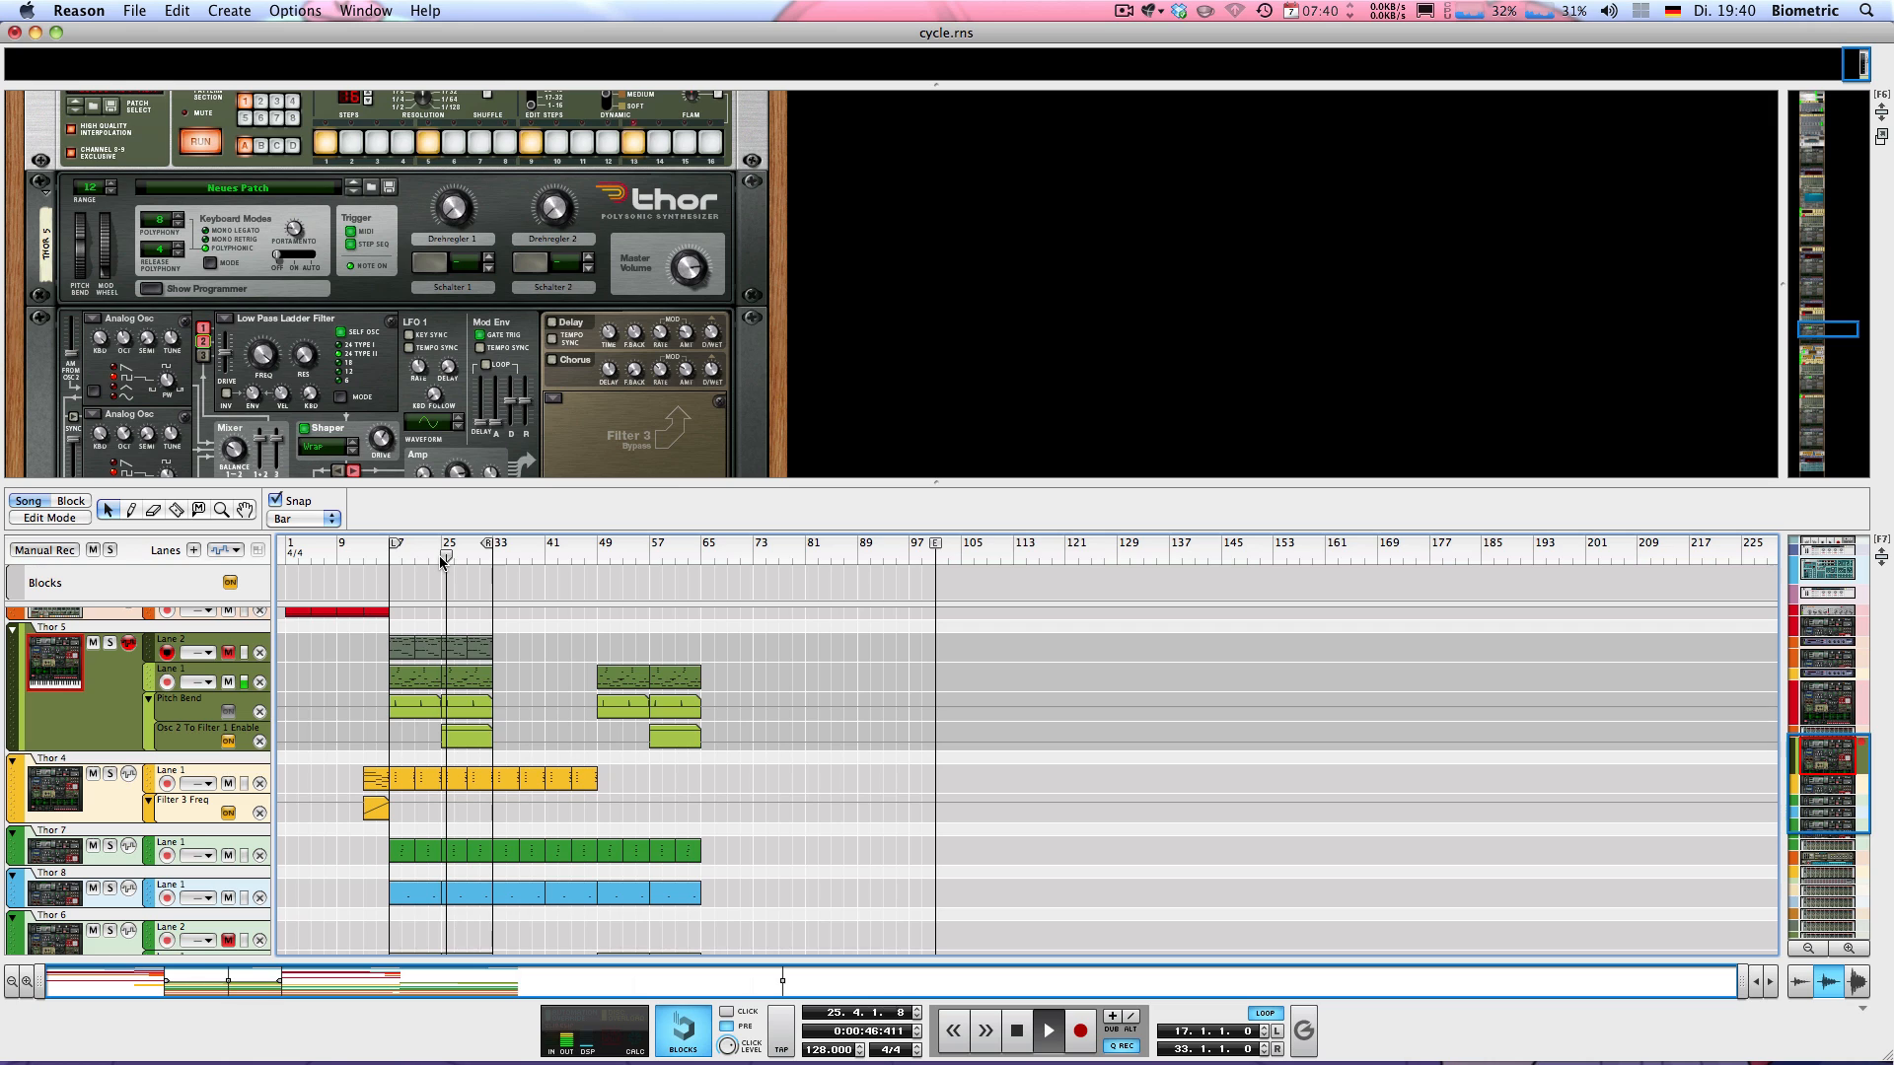
key("space")
Solo the Thor 5 track and audition it from bar 17 and from bar 25
left_click(109, 642)
key("KP_1")
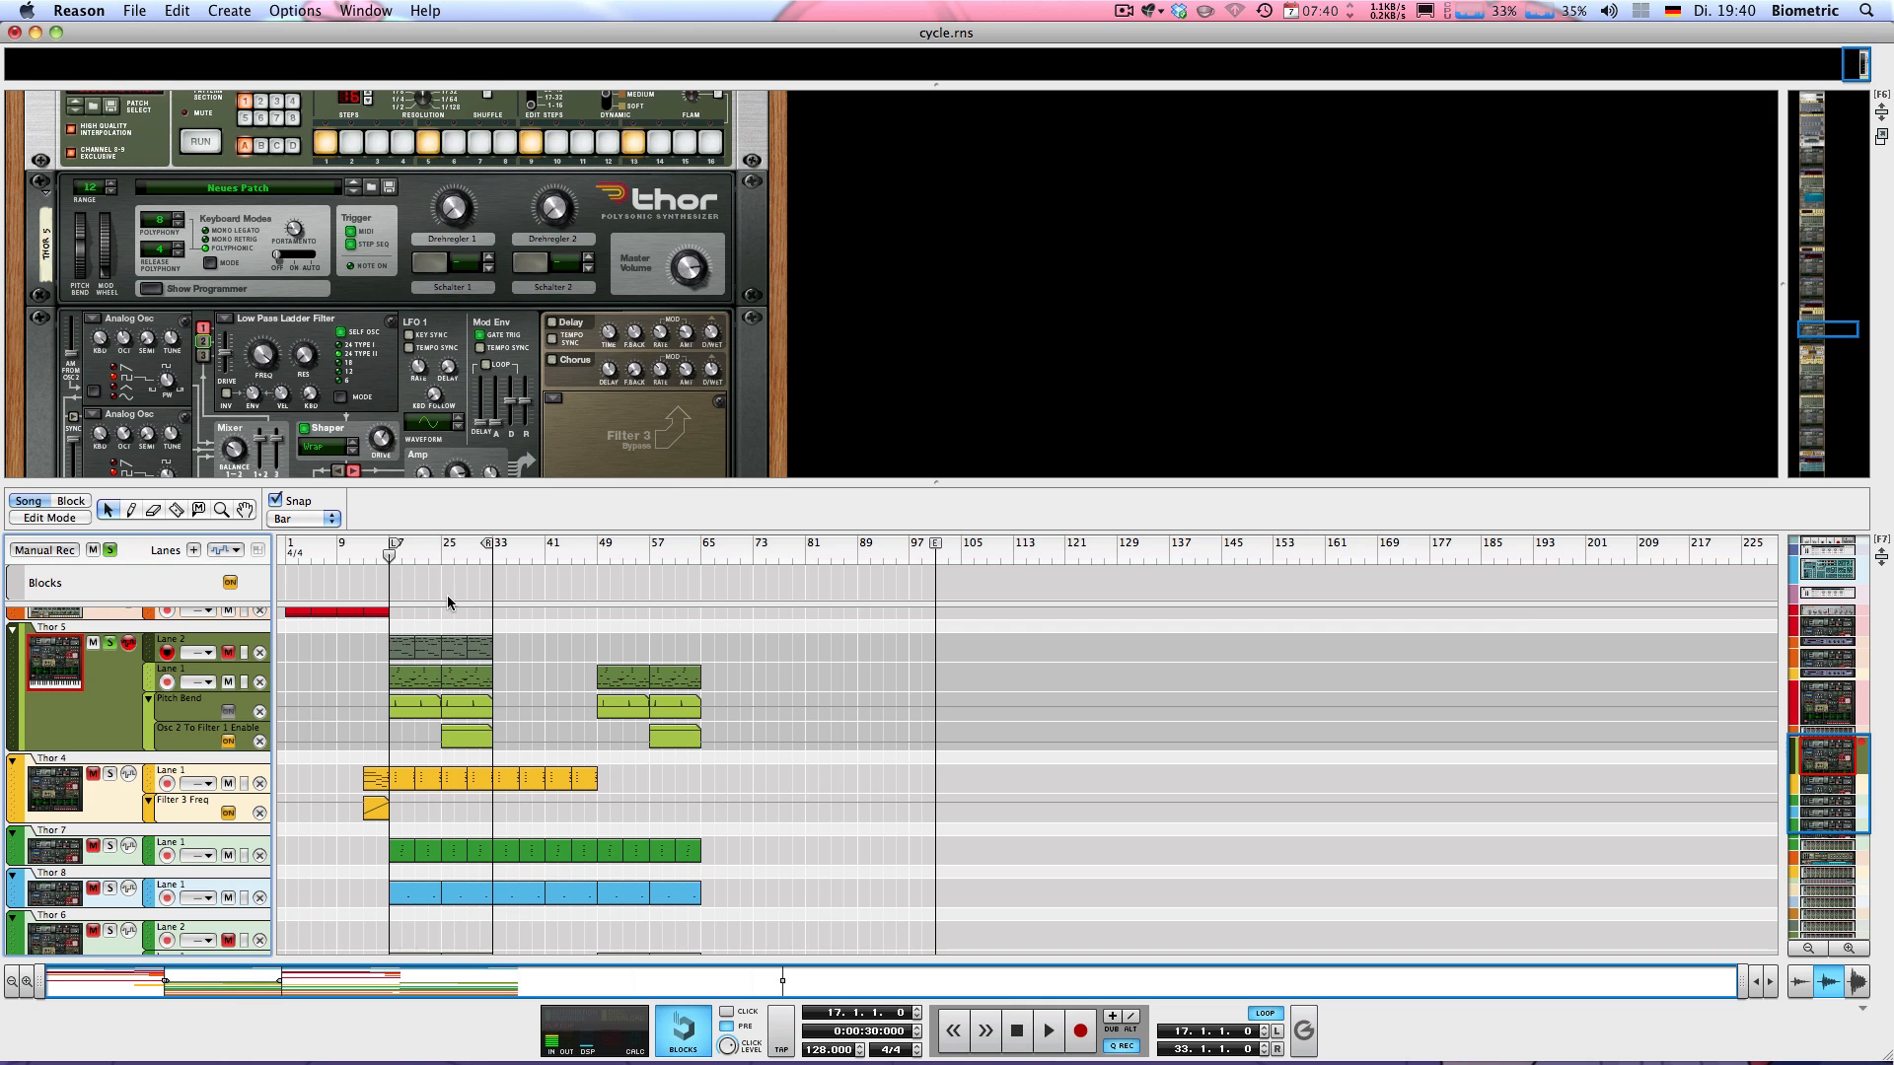
key("space")
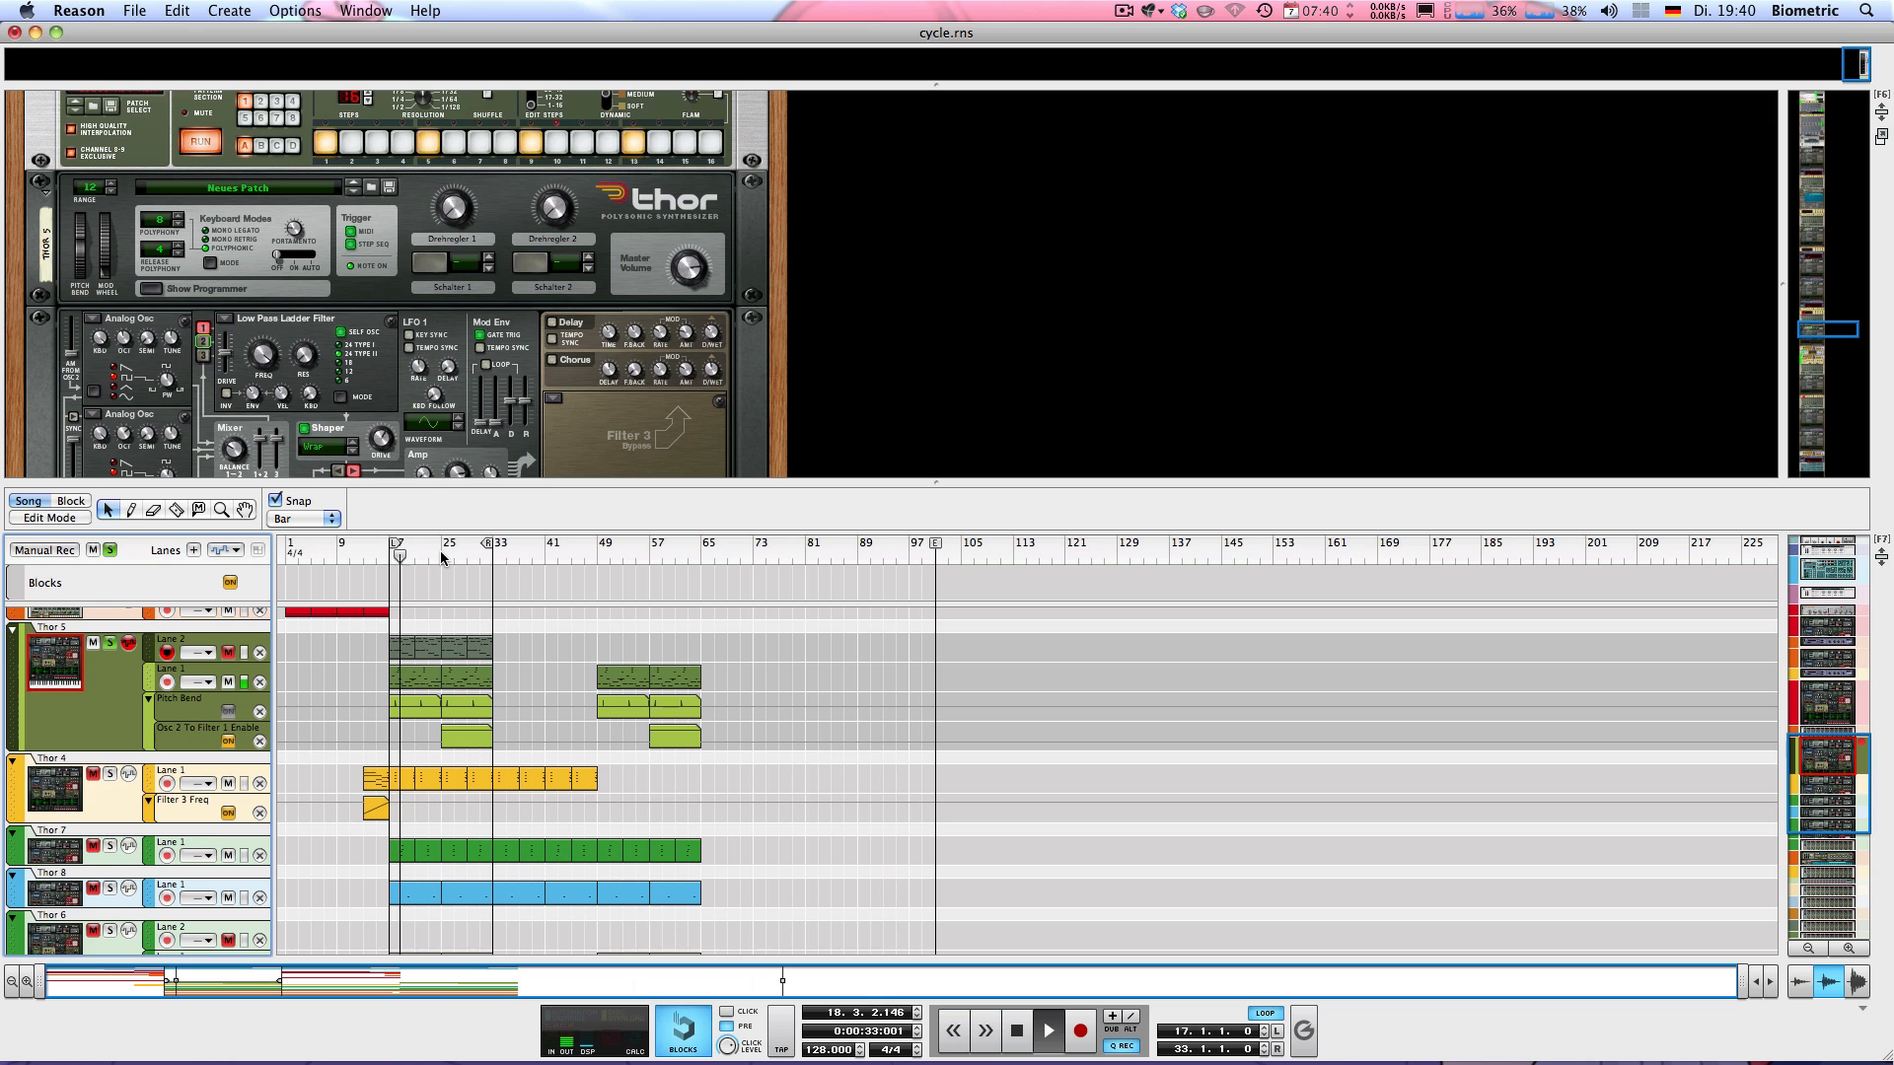
left_click(441, 557)
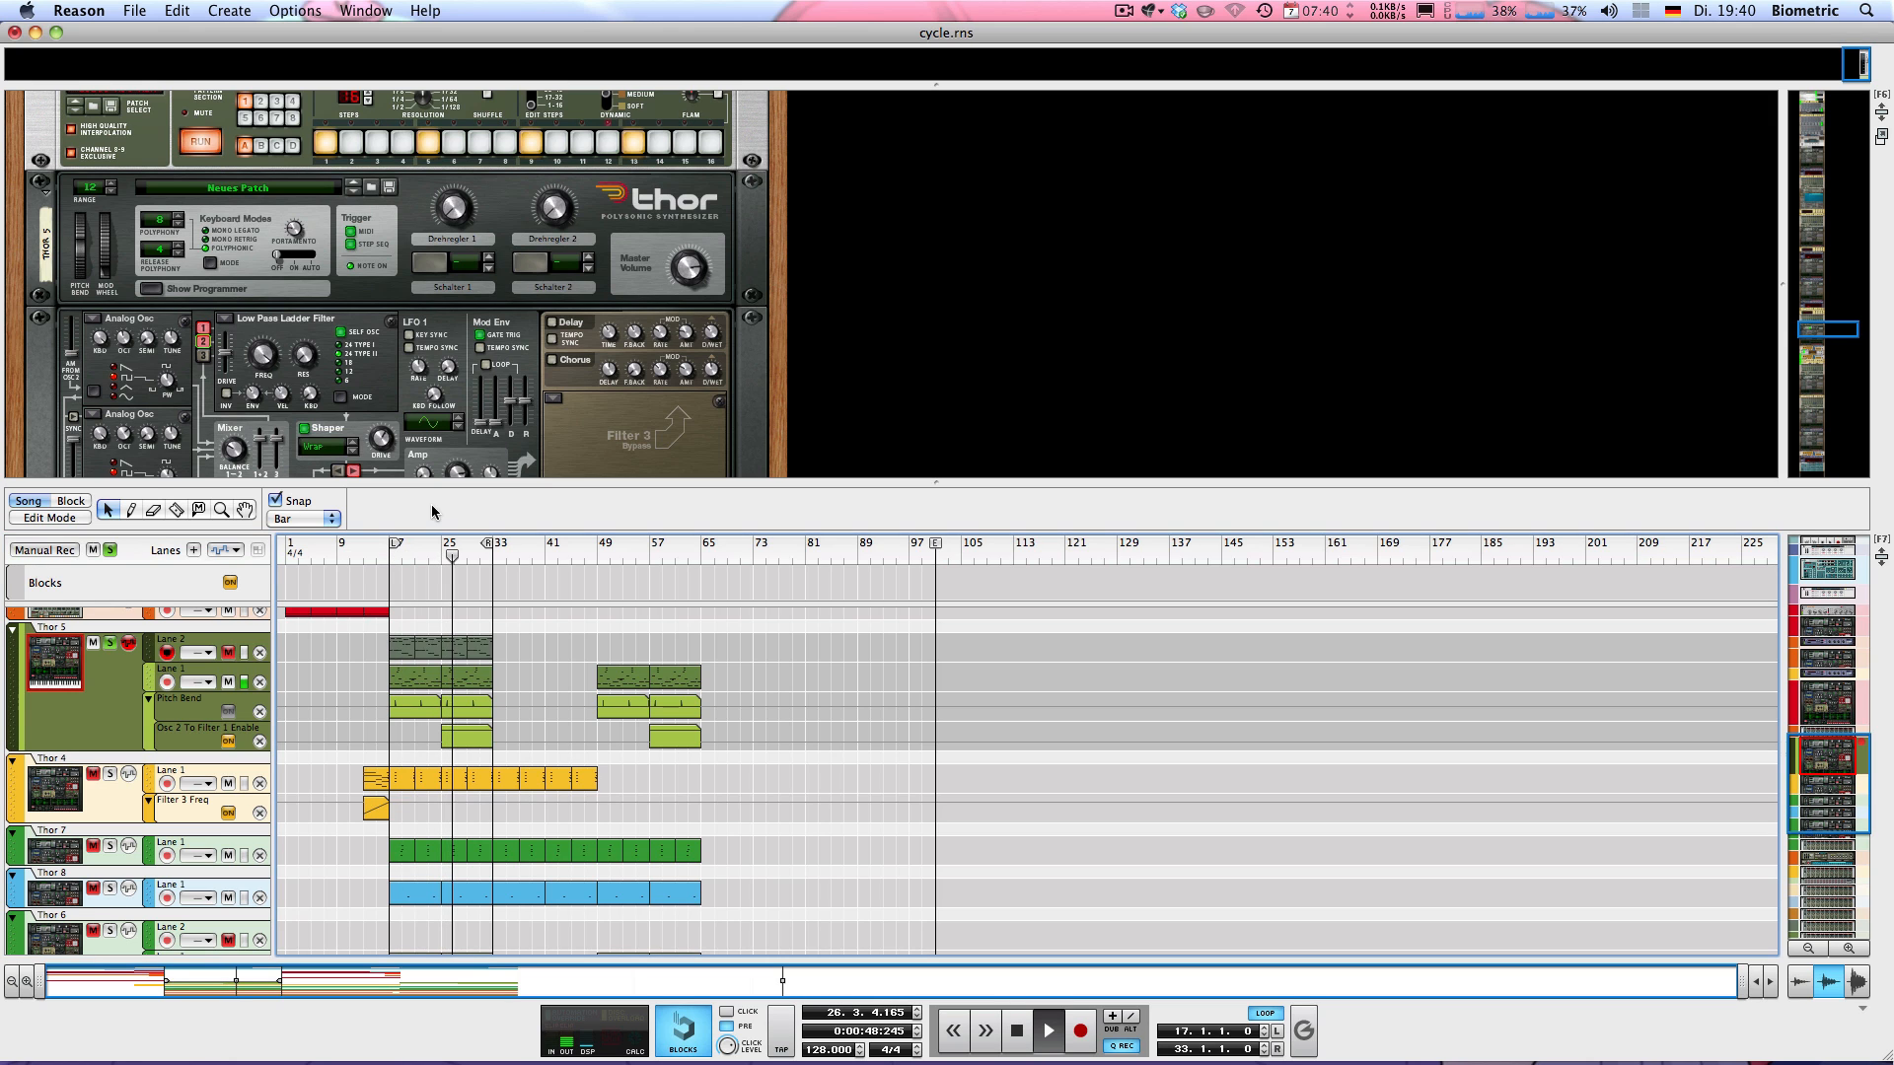
key("space")
Enlarge the rack area and open the Osc 2 To Filter 1 Enable automation clip at bar 25
left_click_drag(420, 482, 424, 632)
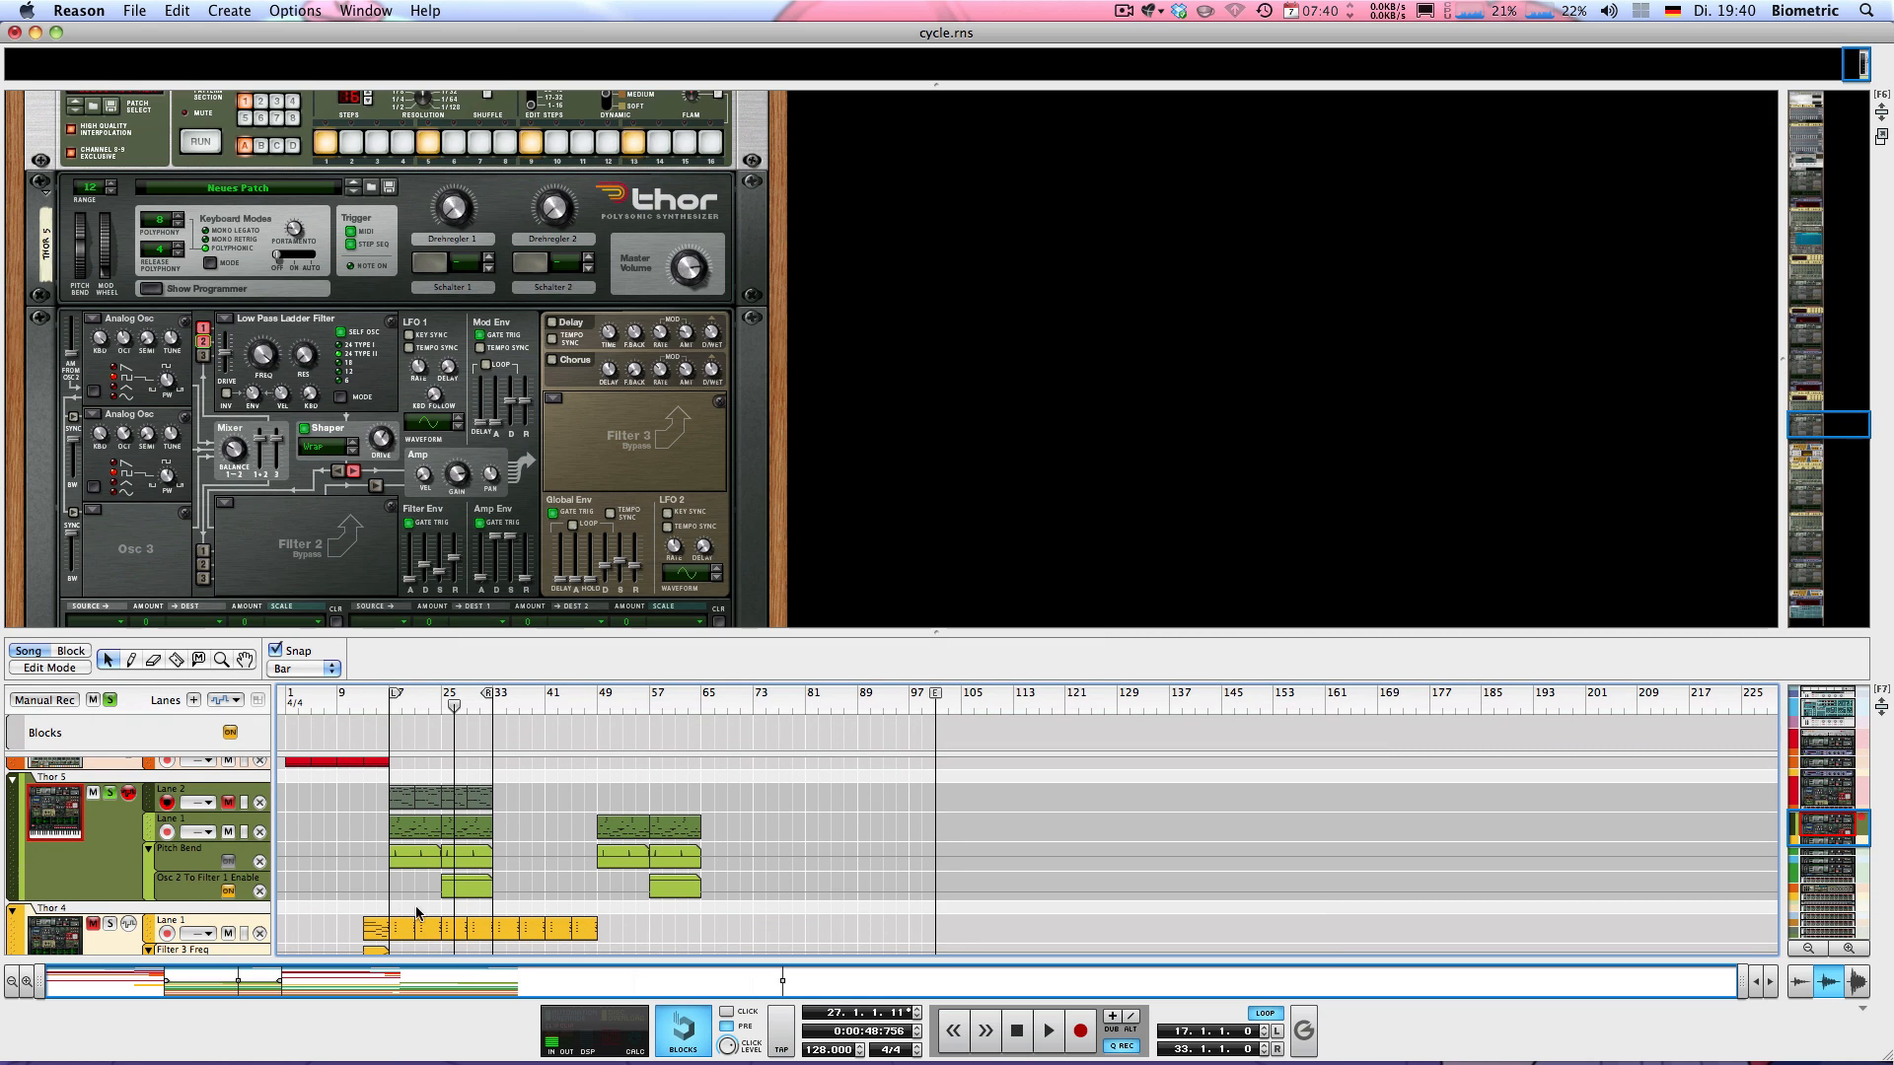
double_click(457, 896)
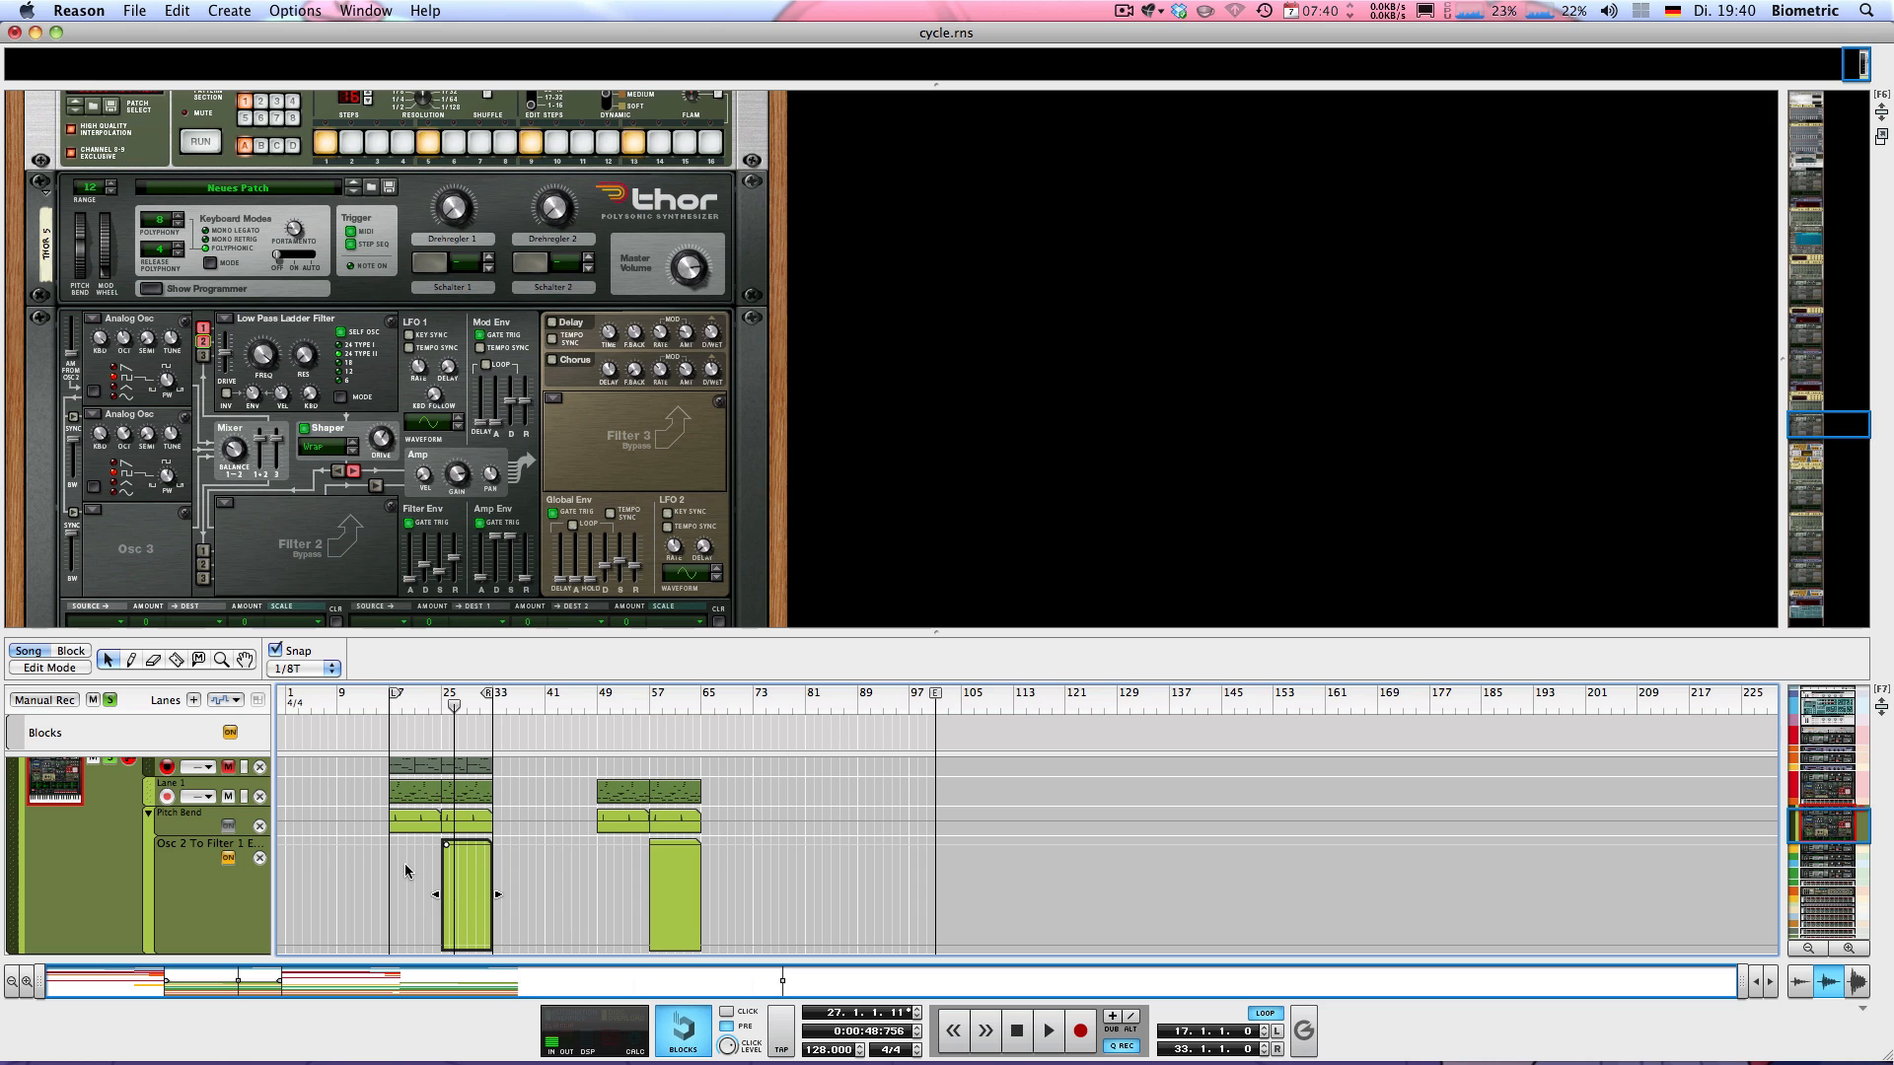
Check the pulse width and octave settings of Thor 5's two analog oscillators
scroll(312, 543, "down", 3)
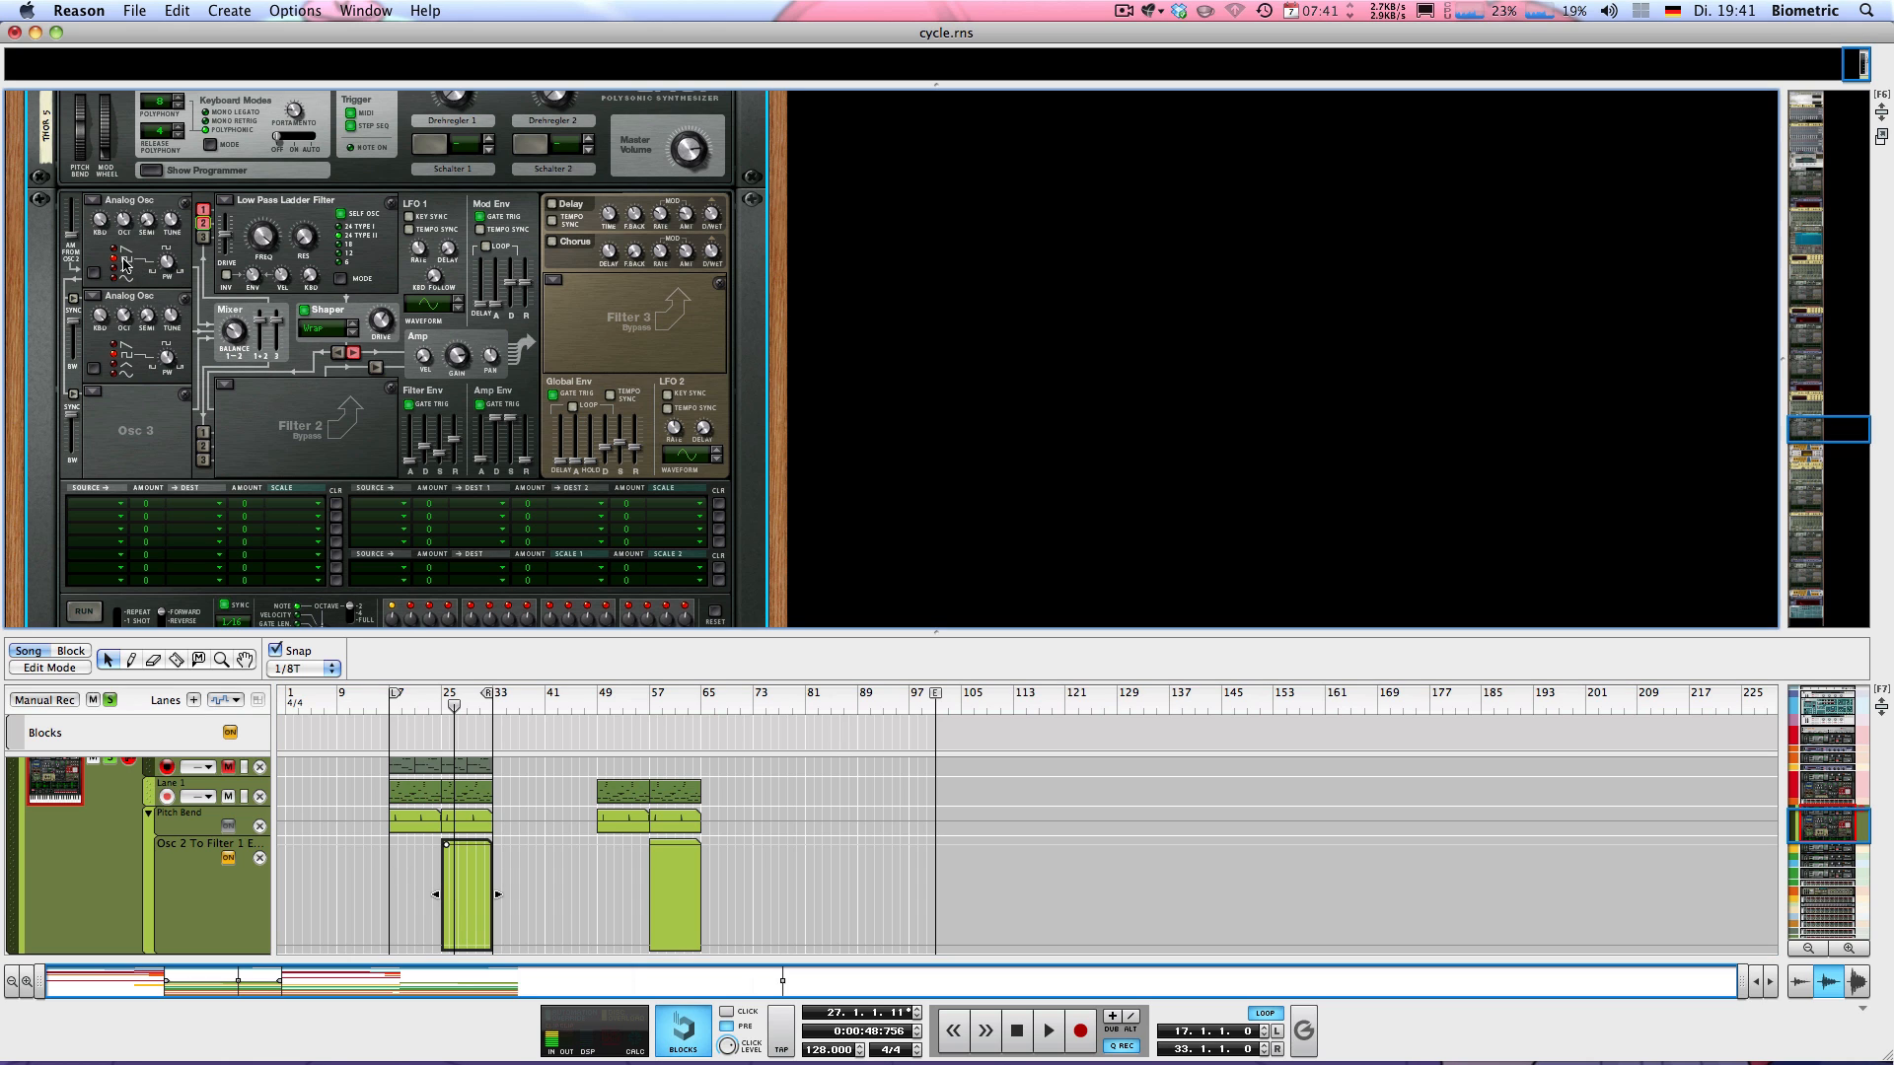
mouse_move(170, 266)
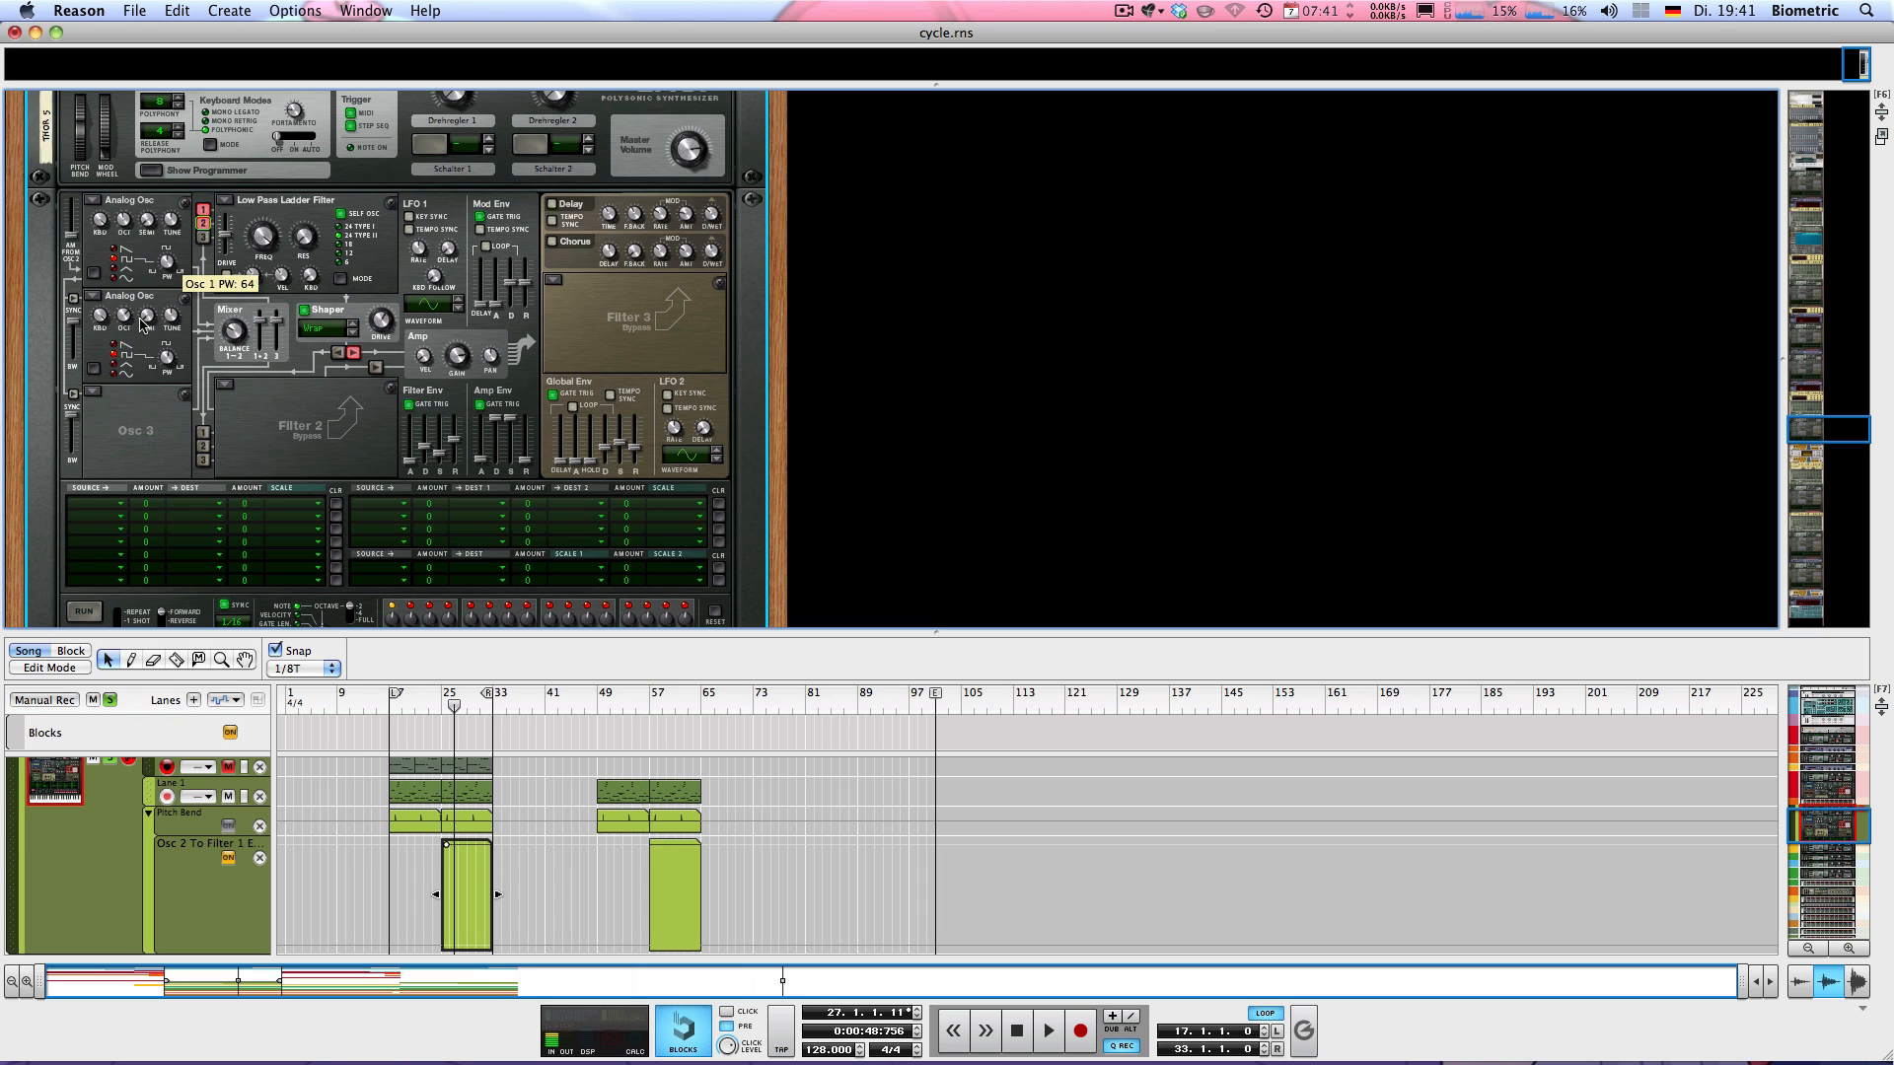
mouse_move(171, 365)
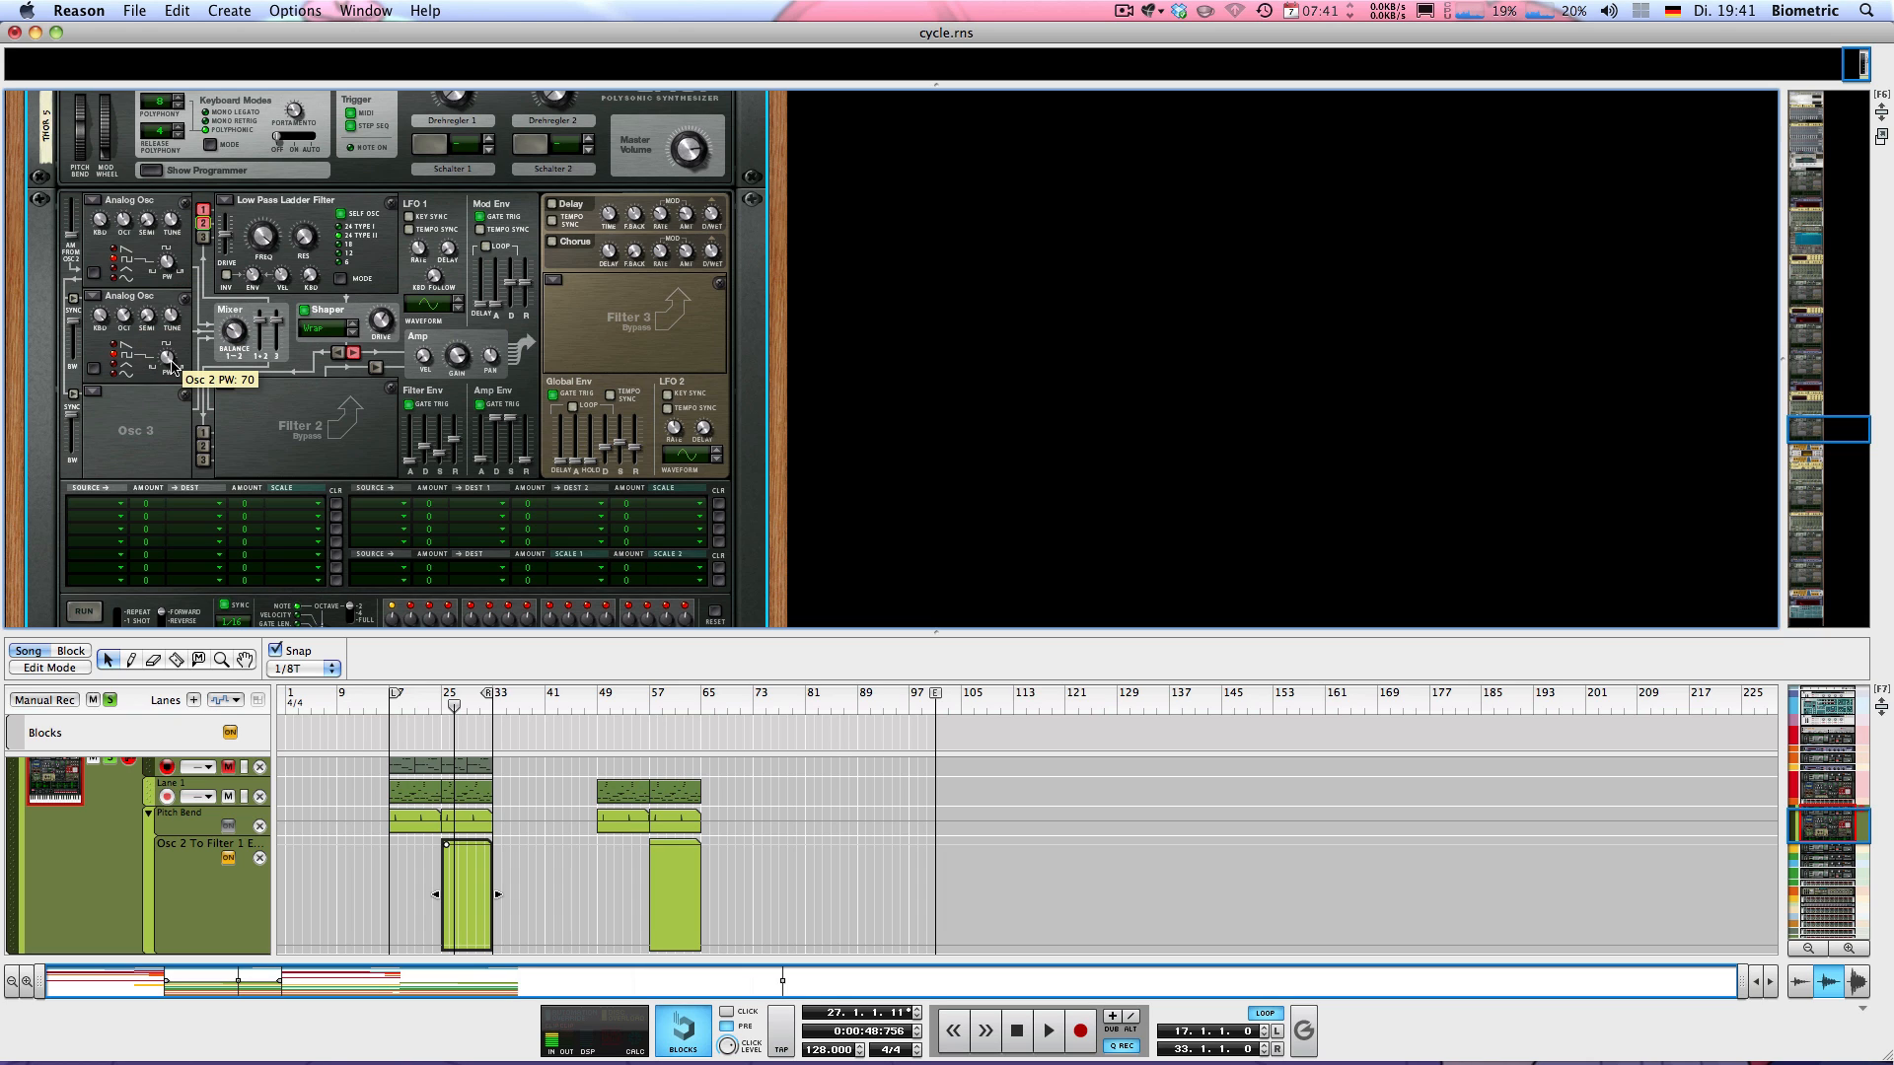
mouse_move(130, 316)
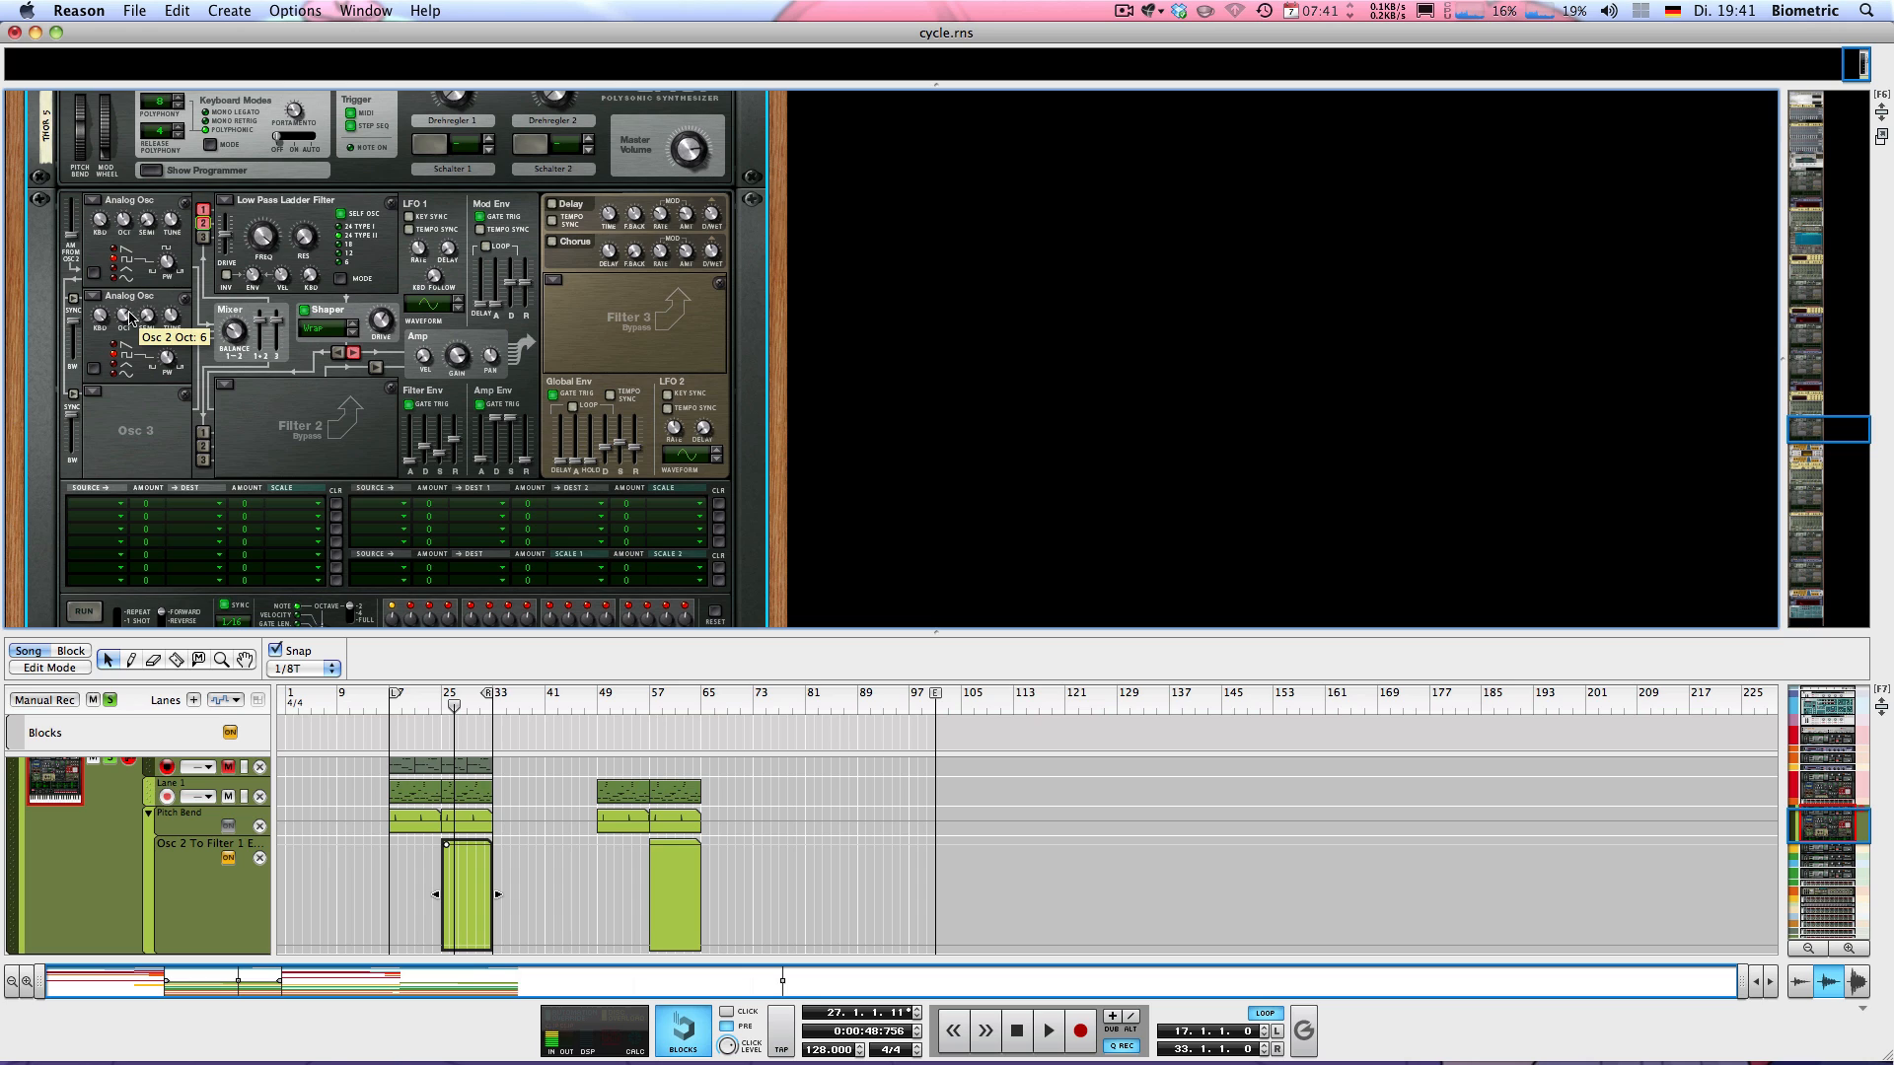
mouse_move(118, 215)
mouse_move(252, 245)
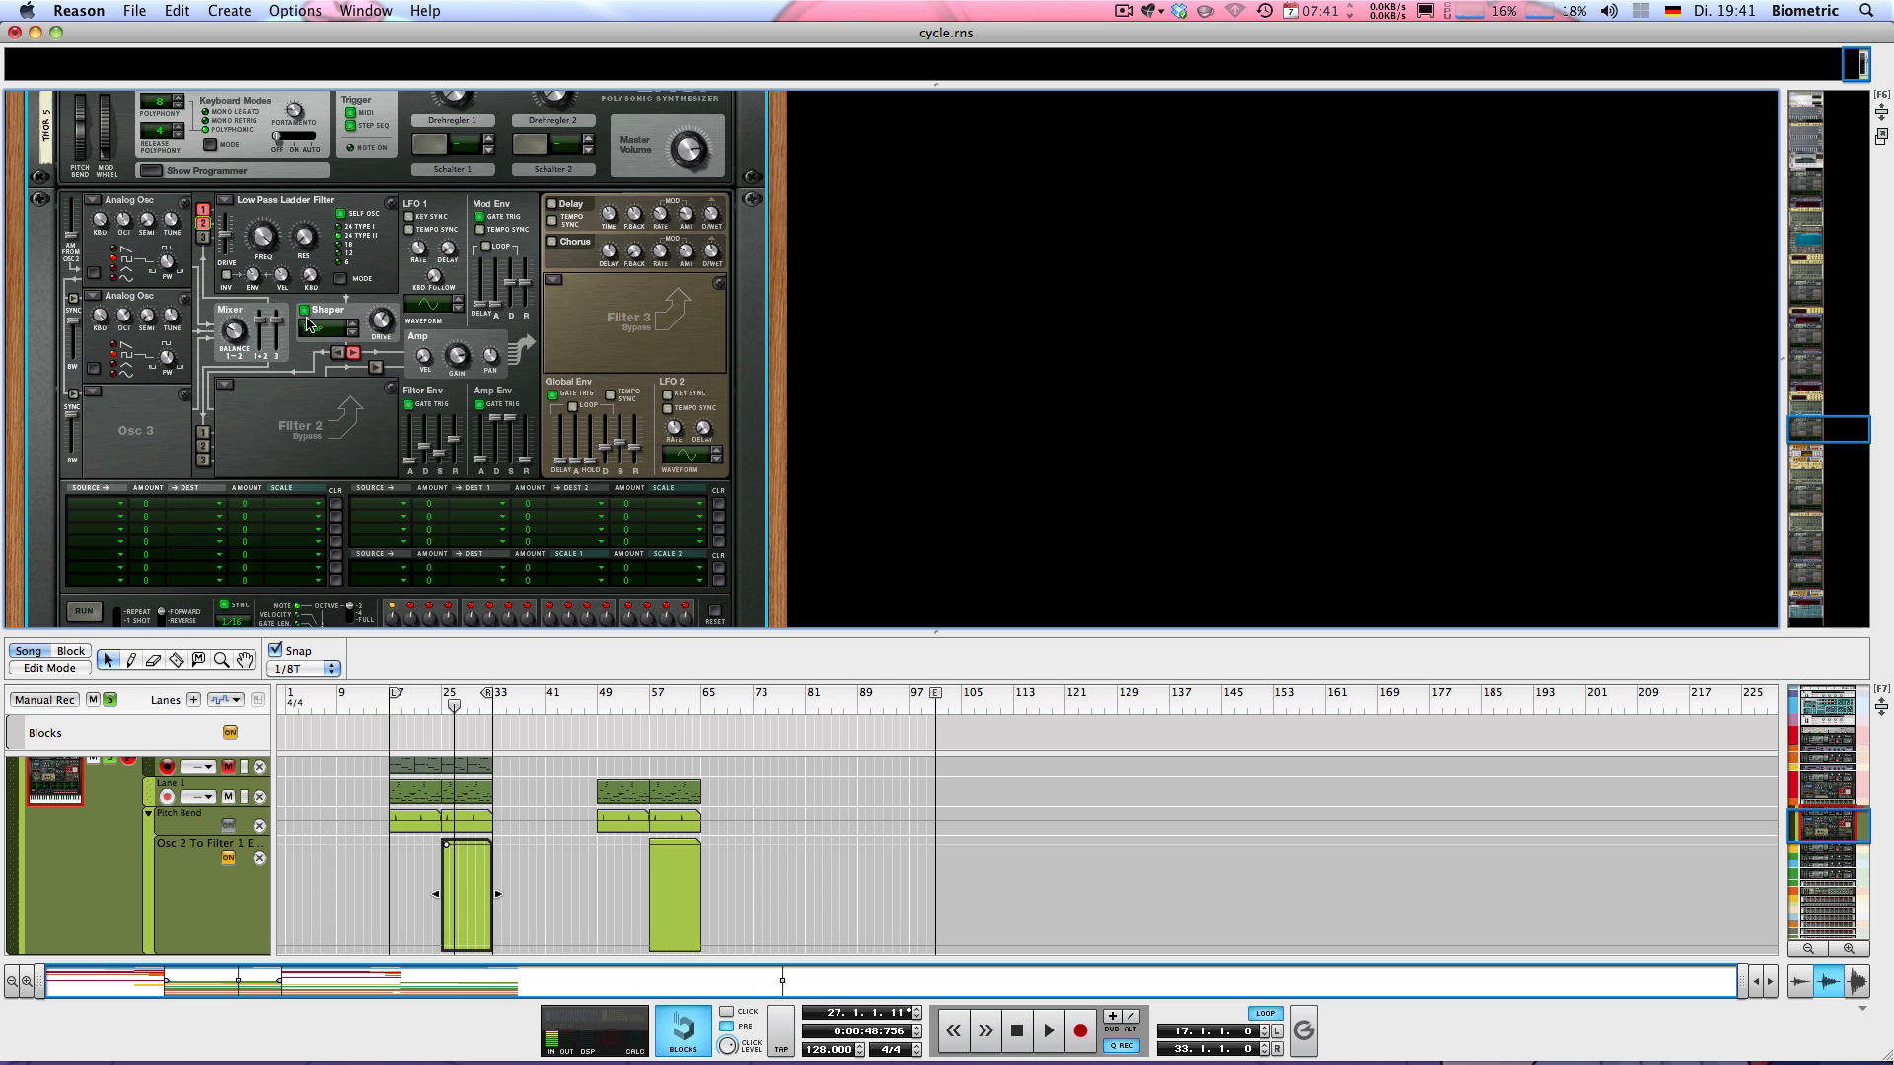
Bypass the vocoder, the Scream 4 below it, the MClass Compressor and the Stereo Imager in Thor 5's effect chain
scroll(284, 405, "down", 1)
scroll(328, 282, "up", 1)
scroll(266, 345, "down", 2)
scroll(264, 355, "down", 2)
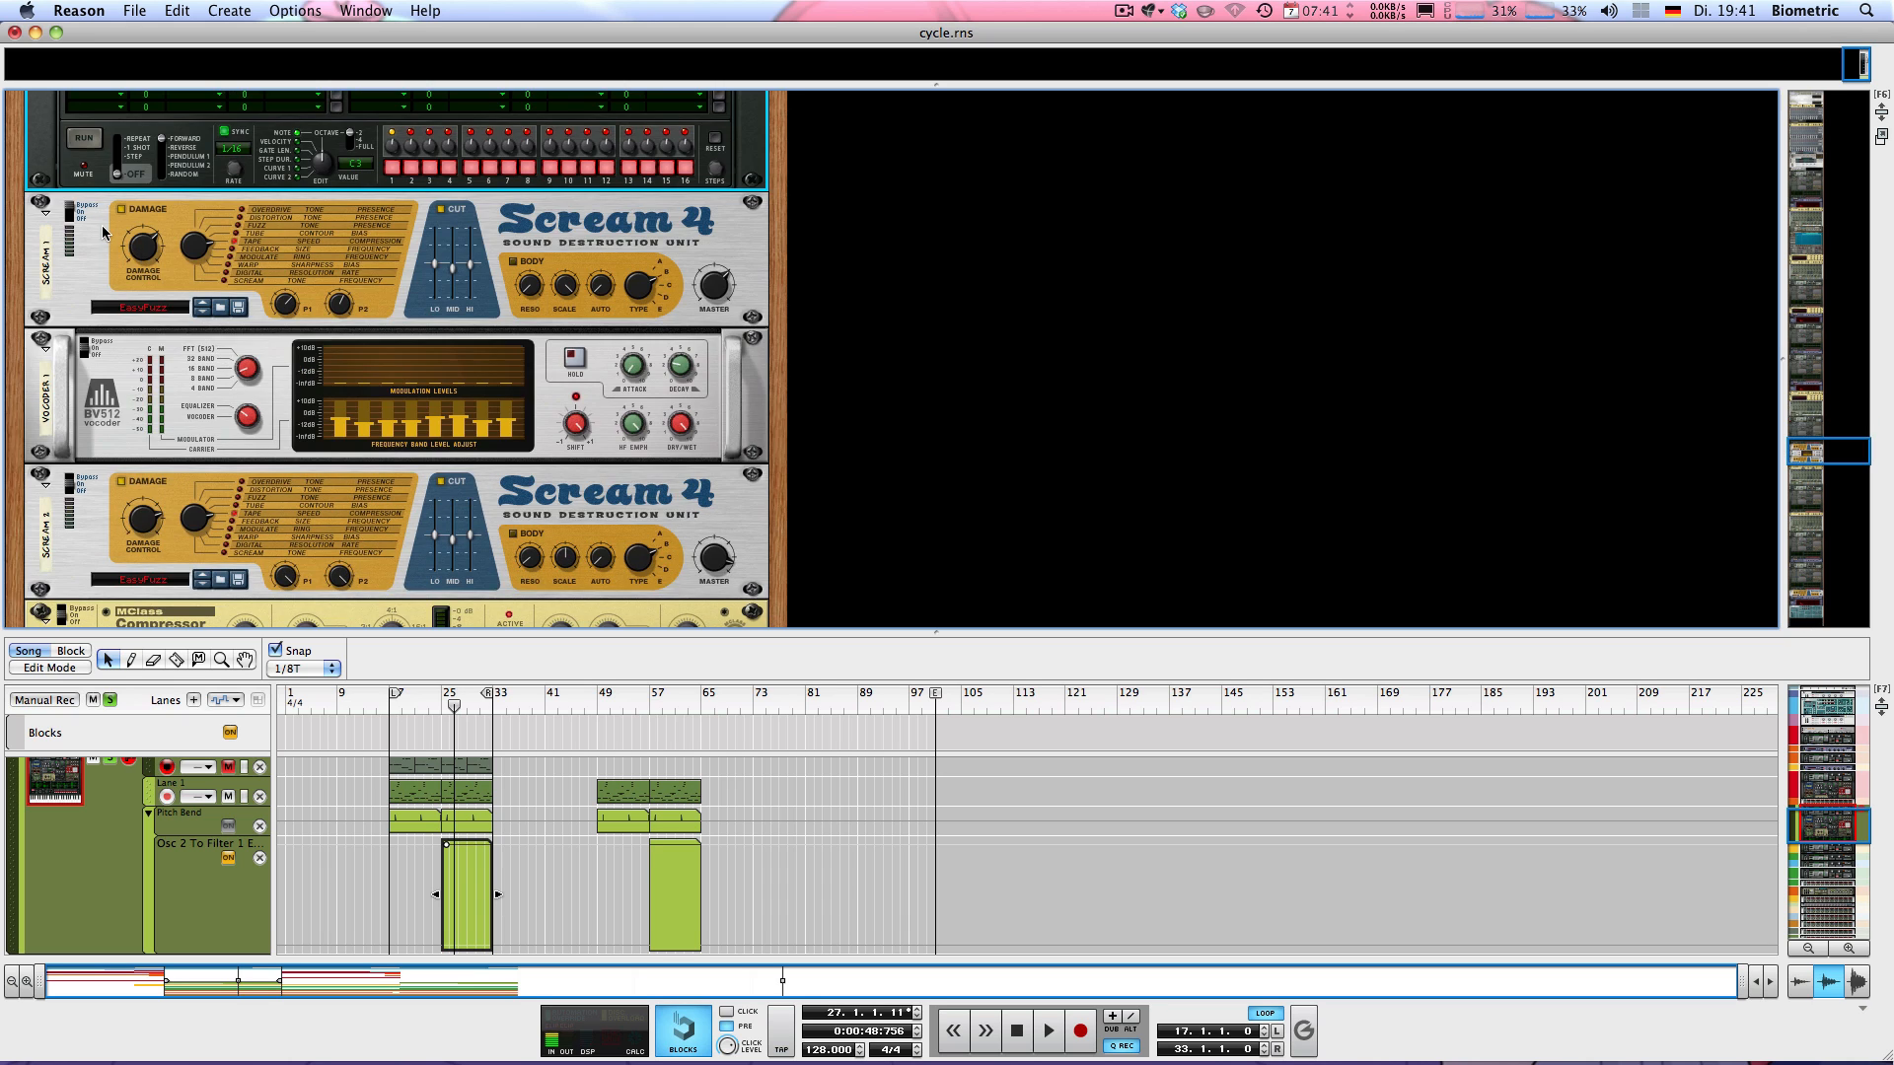
left_click(89, 347)
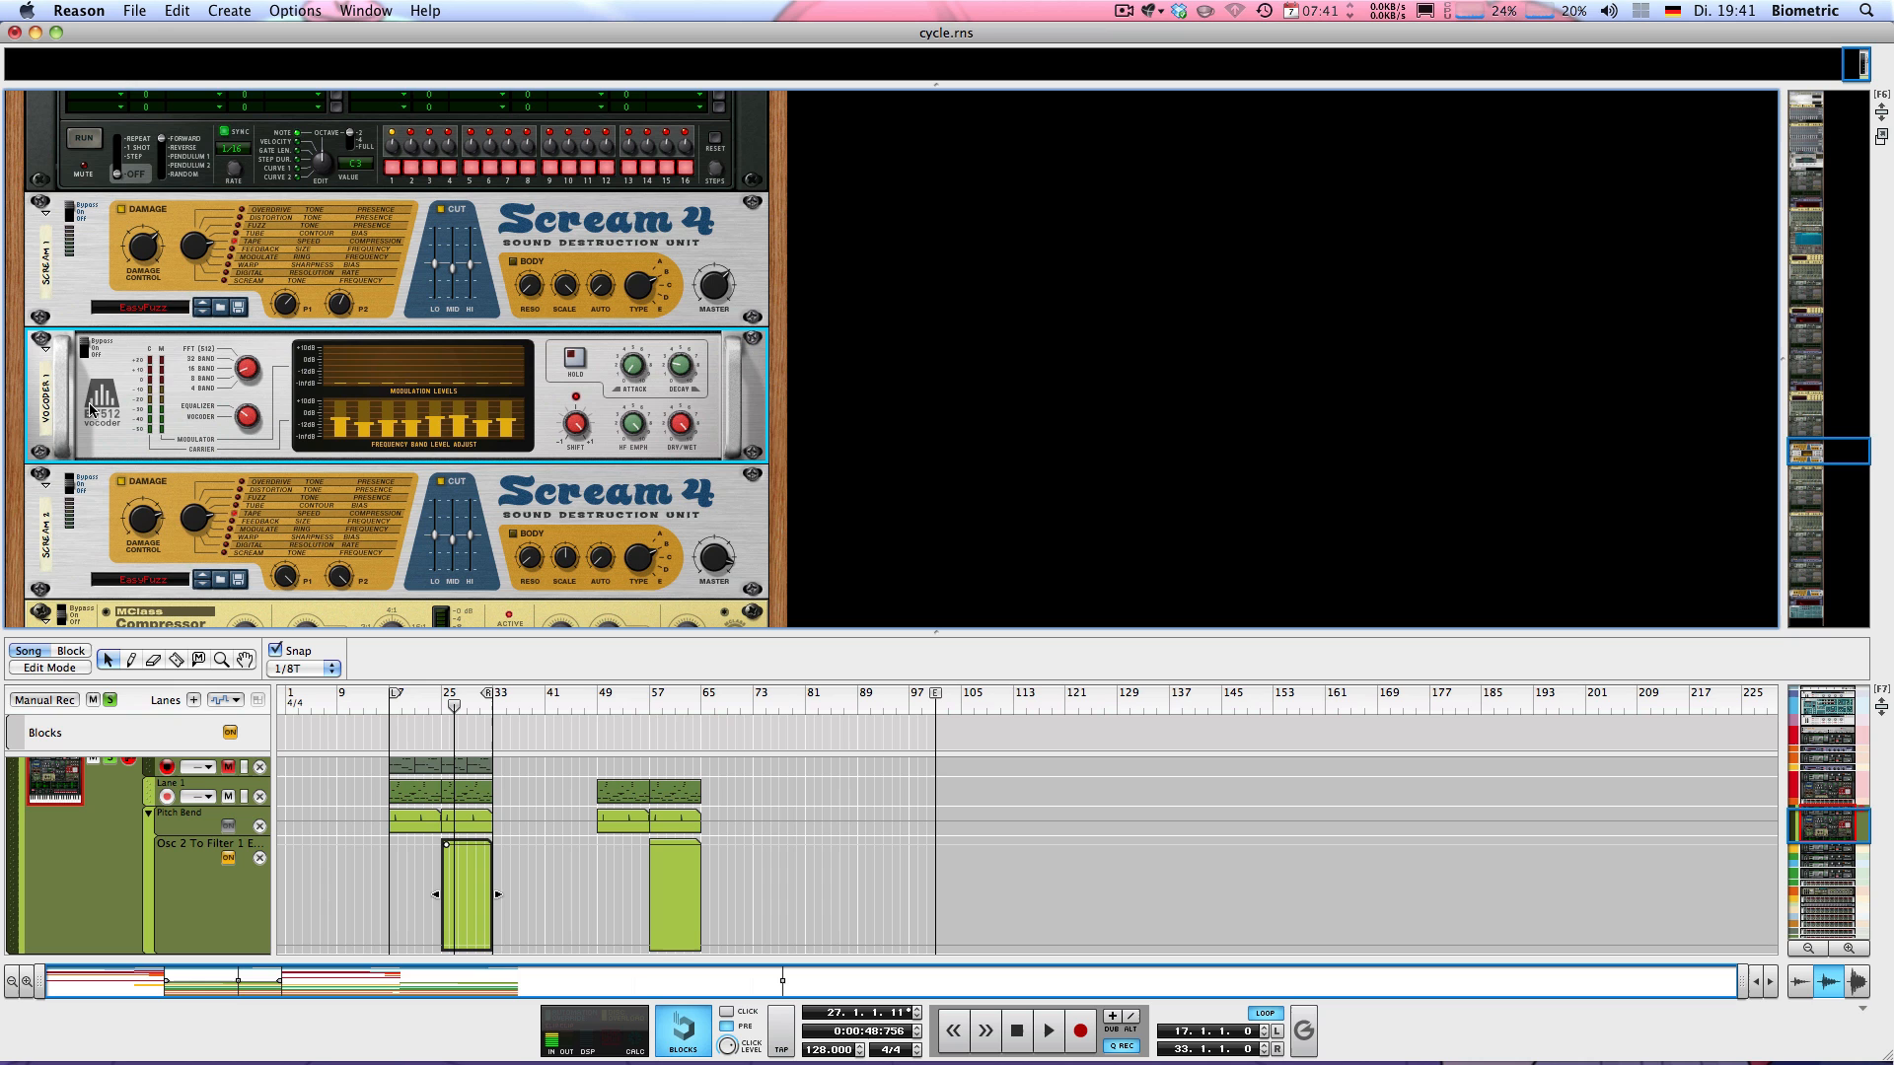
left_click(77, 493)
scroll(83, 445, "down", 1)
left_click(69, 503)
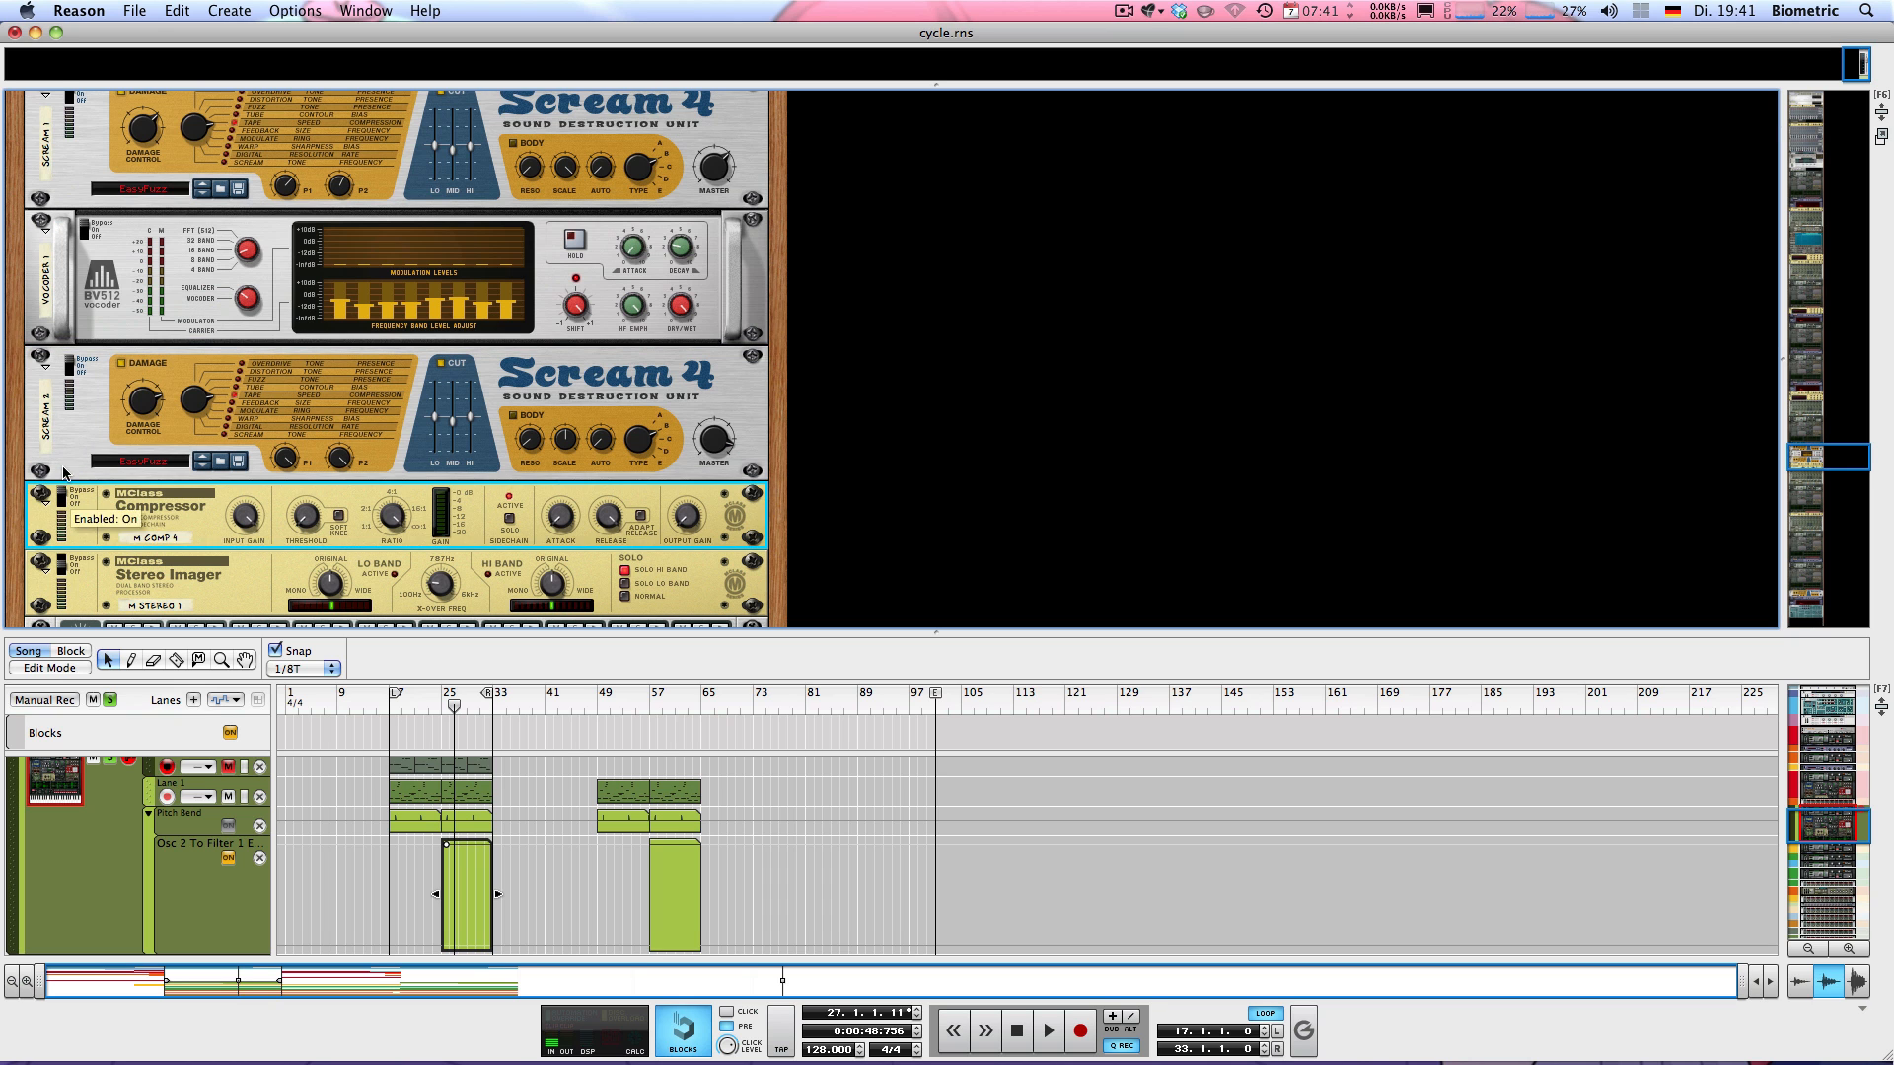
left_click(61, 567)
scroll(79, 463, "down", 2)
scroll(84, 461, "up", 5)
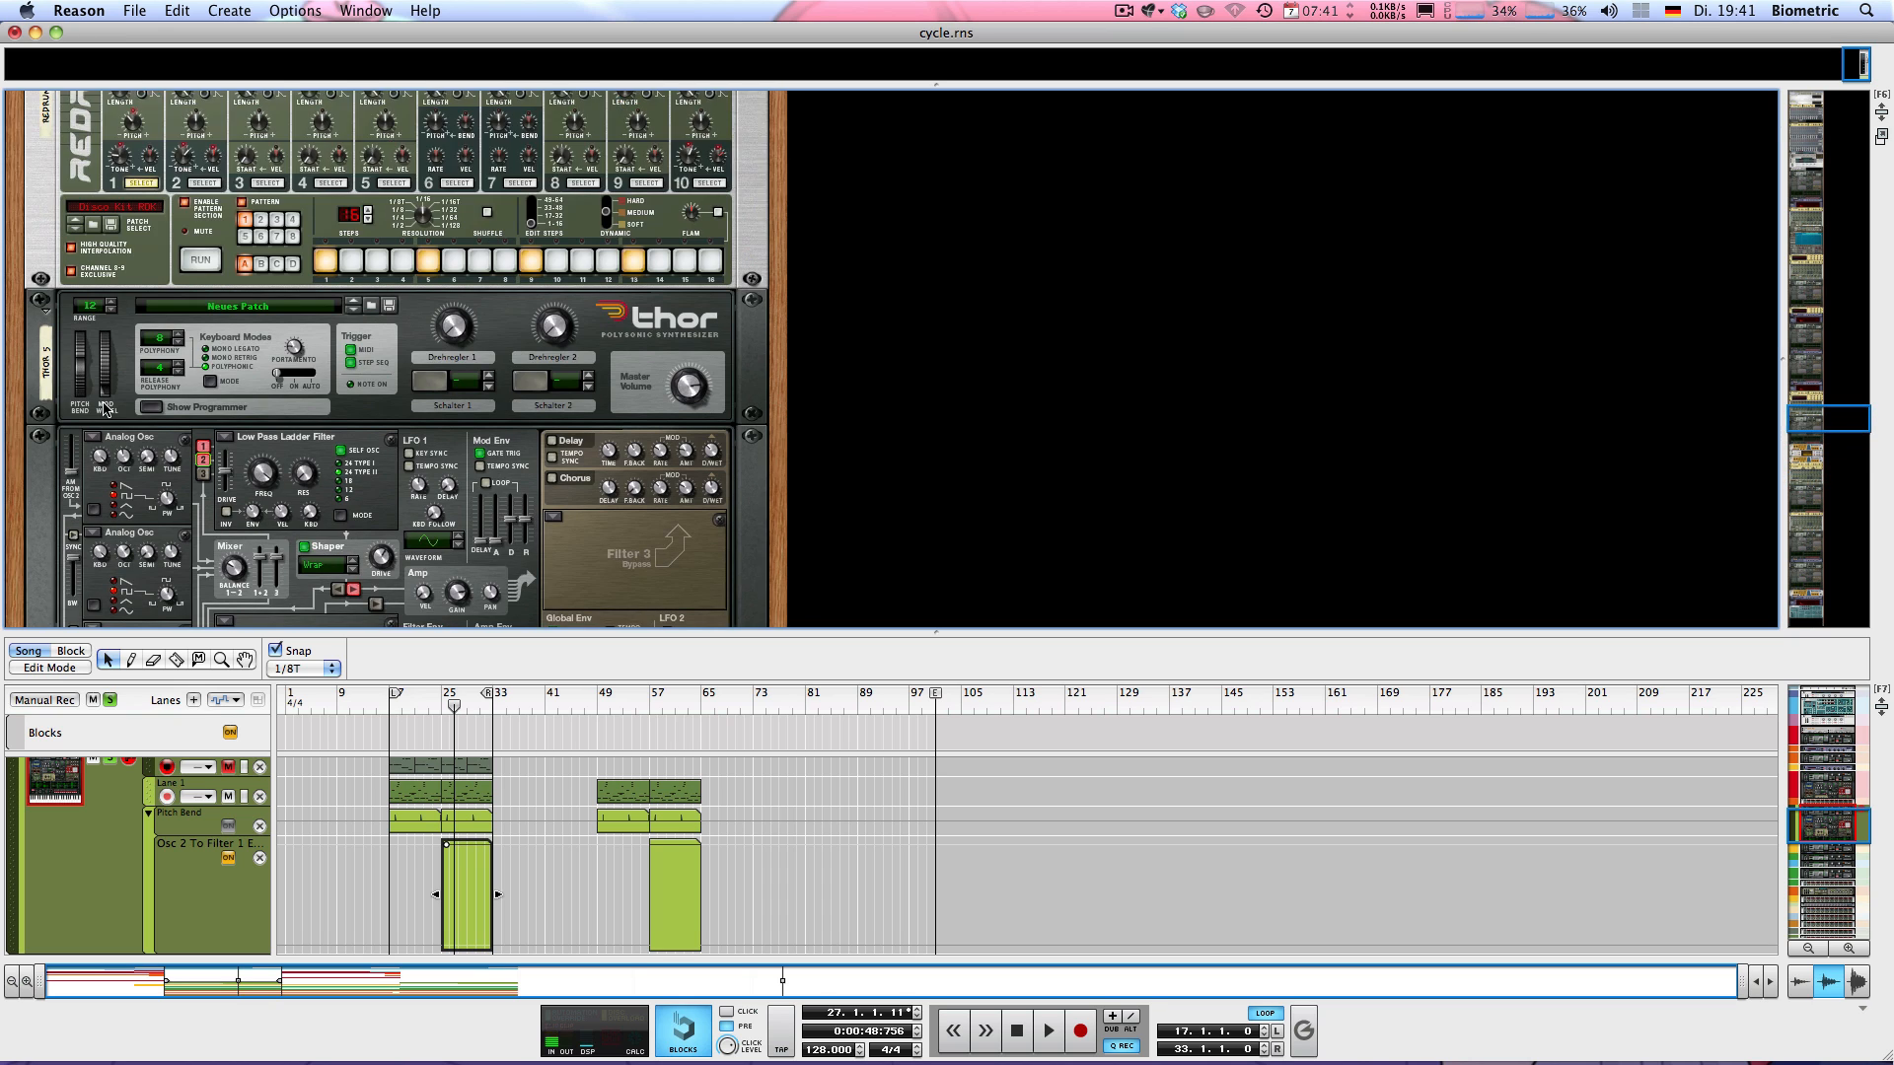
Set the right loop locator to bar 25 and audition the loop starting at bar 17
key("KP_0")
left_click(442, 697, "alt")
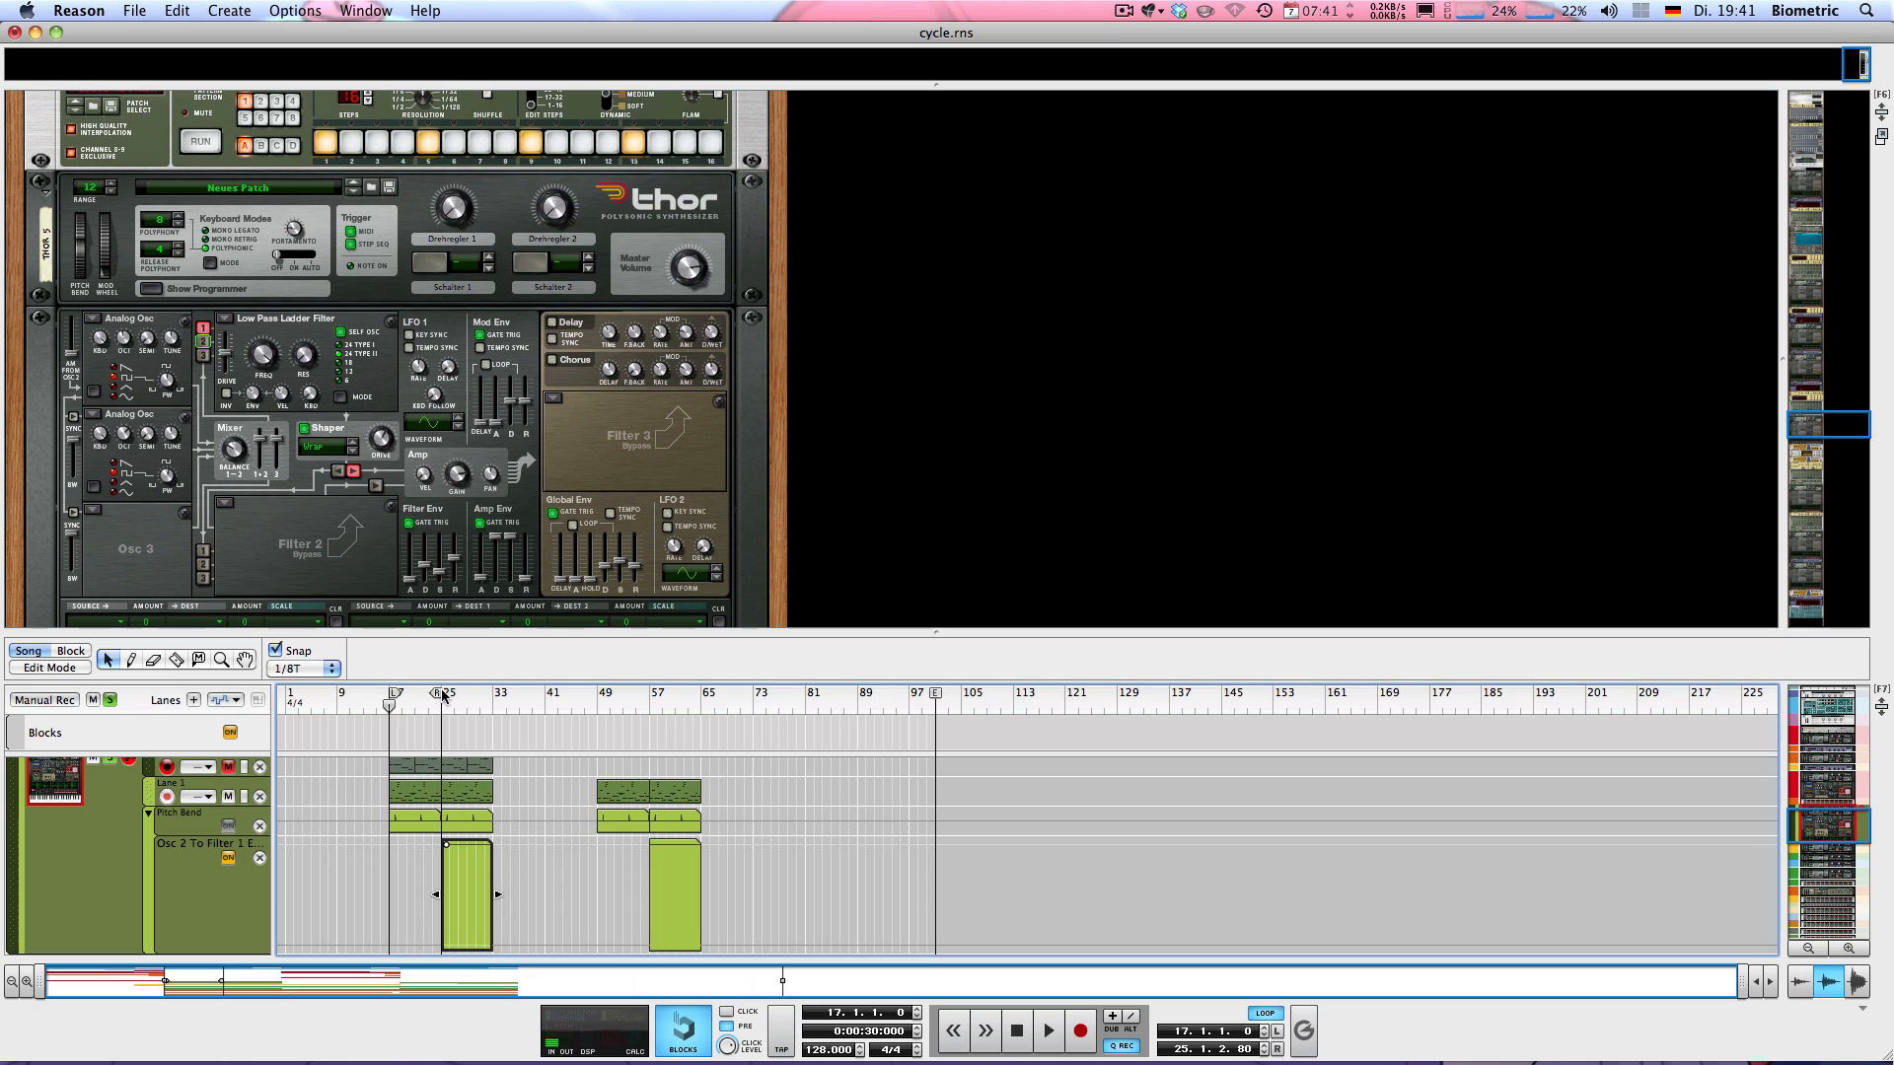
scroll(389, 414, "down", 1)
key("space")
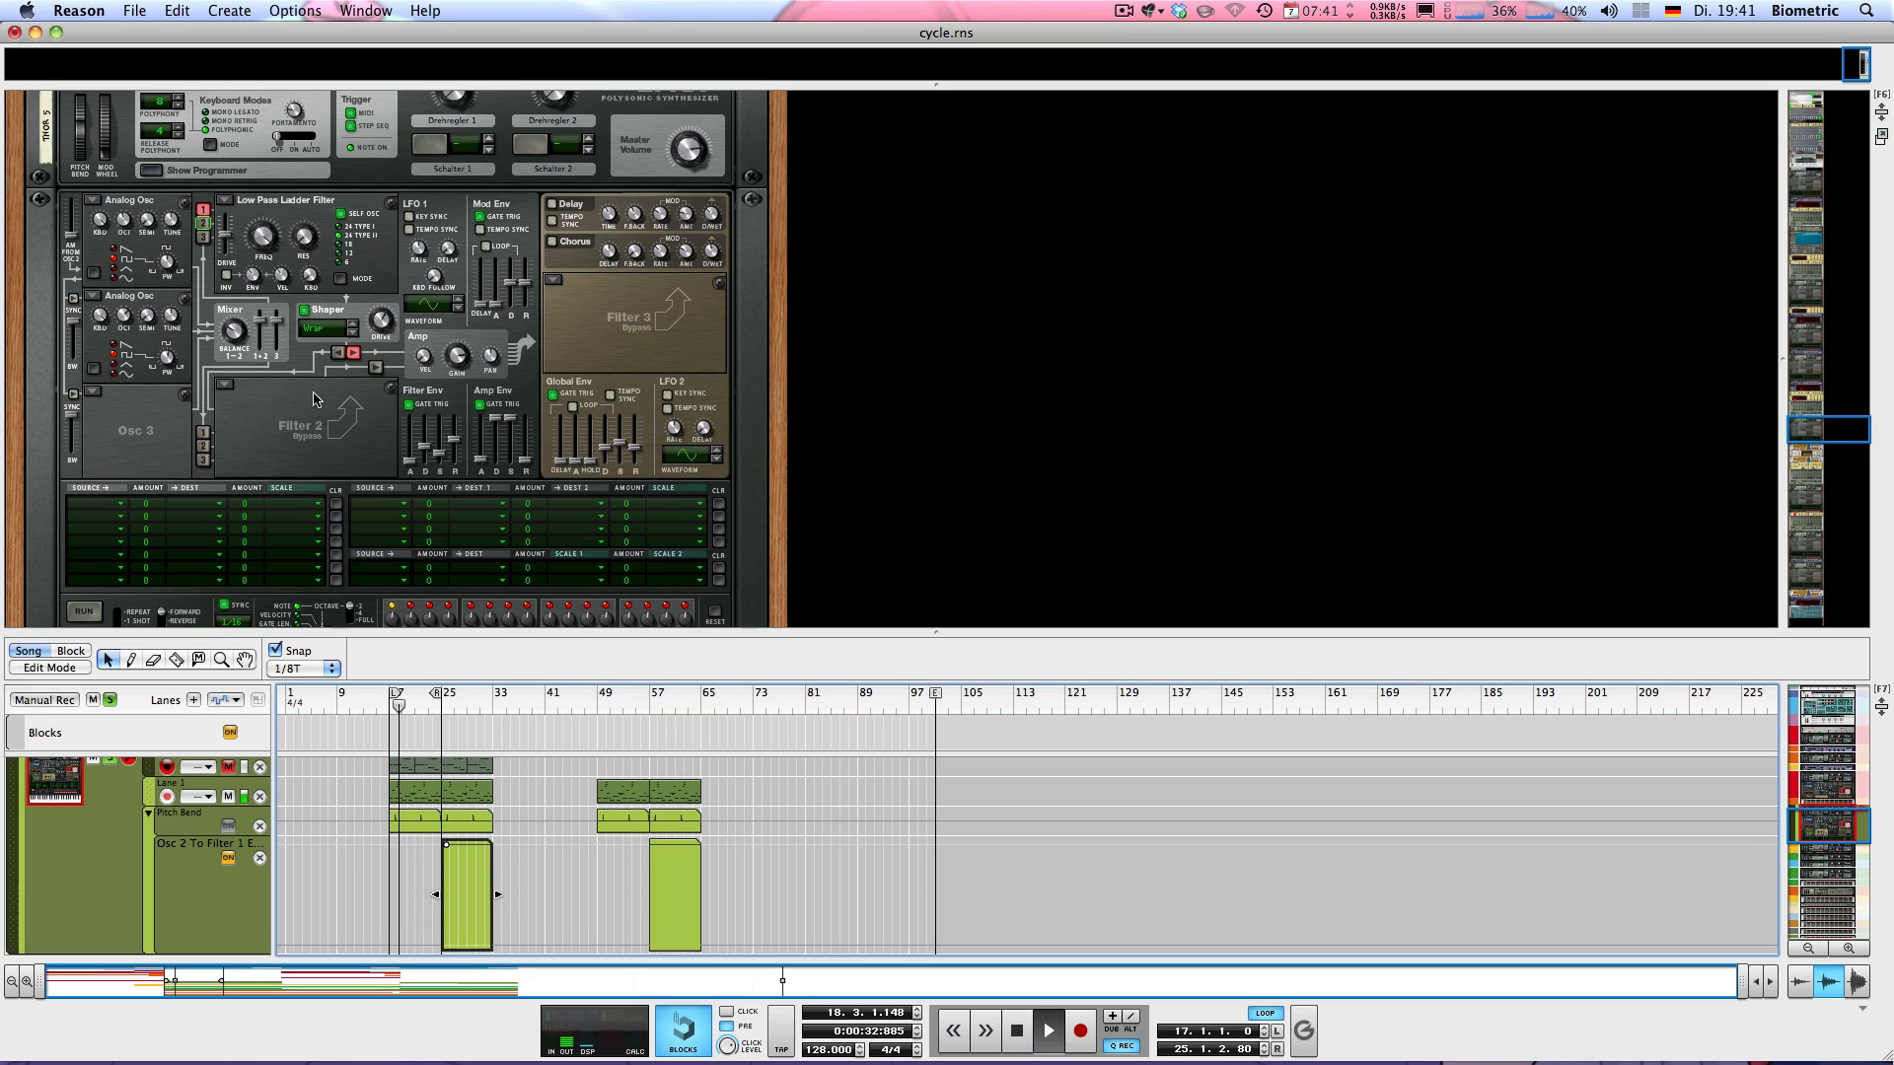
key("space")
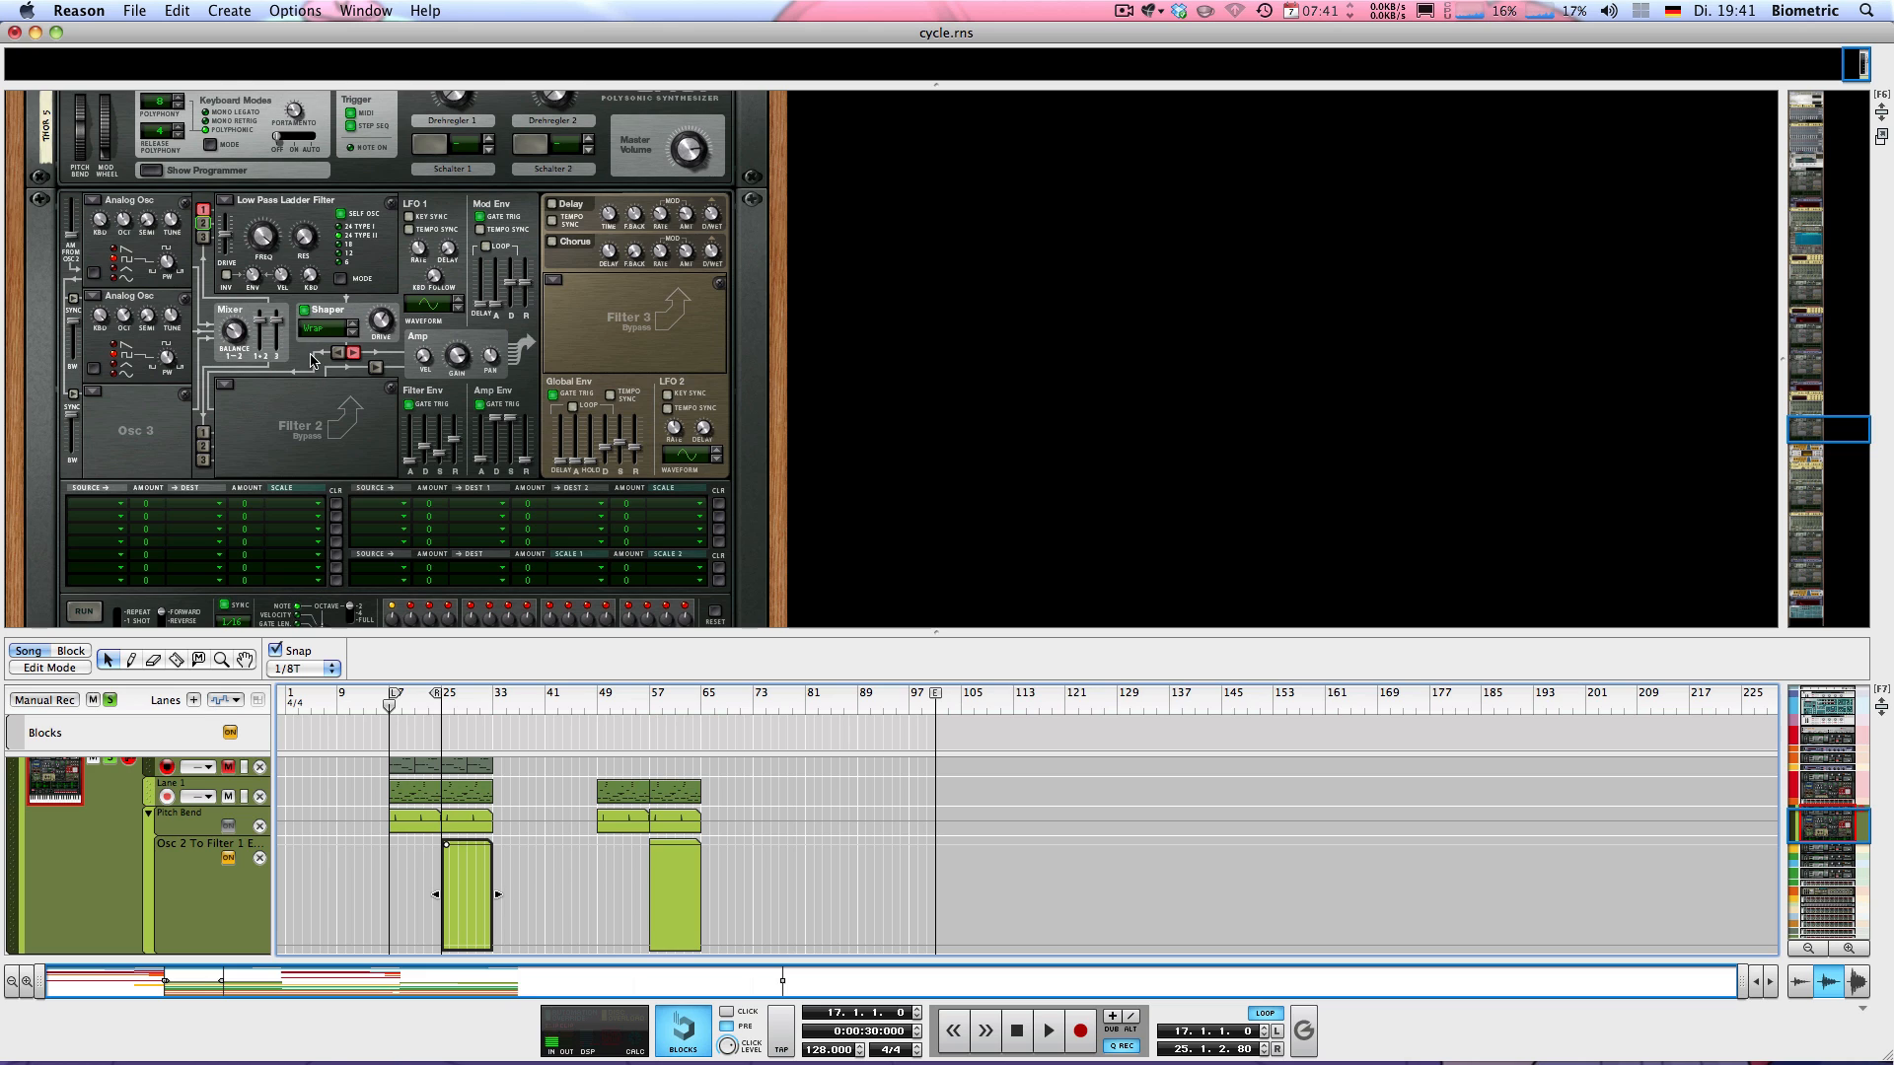
Toggle Thor 5's Shaper while auditioning the loop from bar 17, leaving it switched off
left_click(304, 313)
key("space")
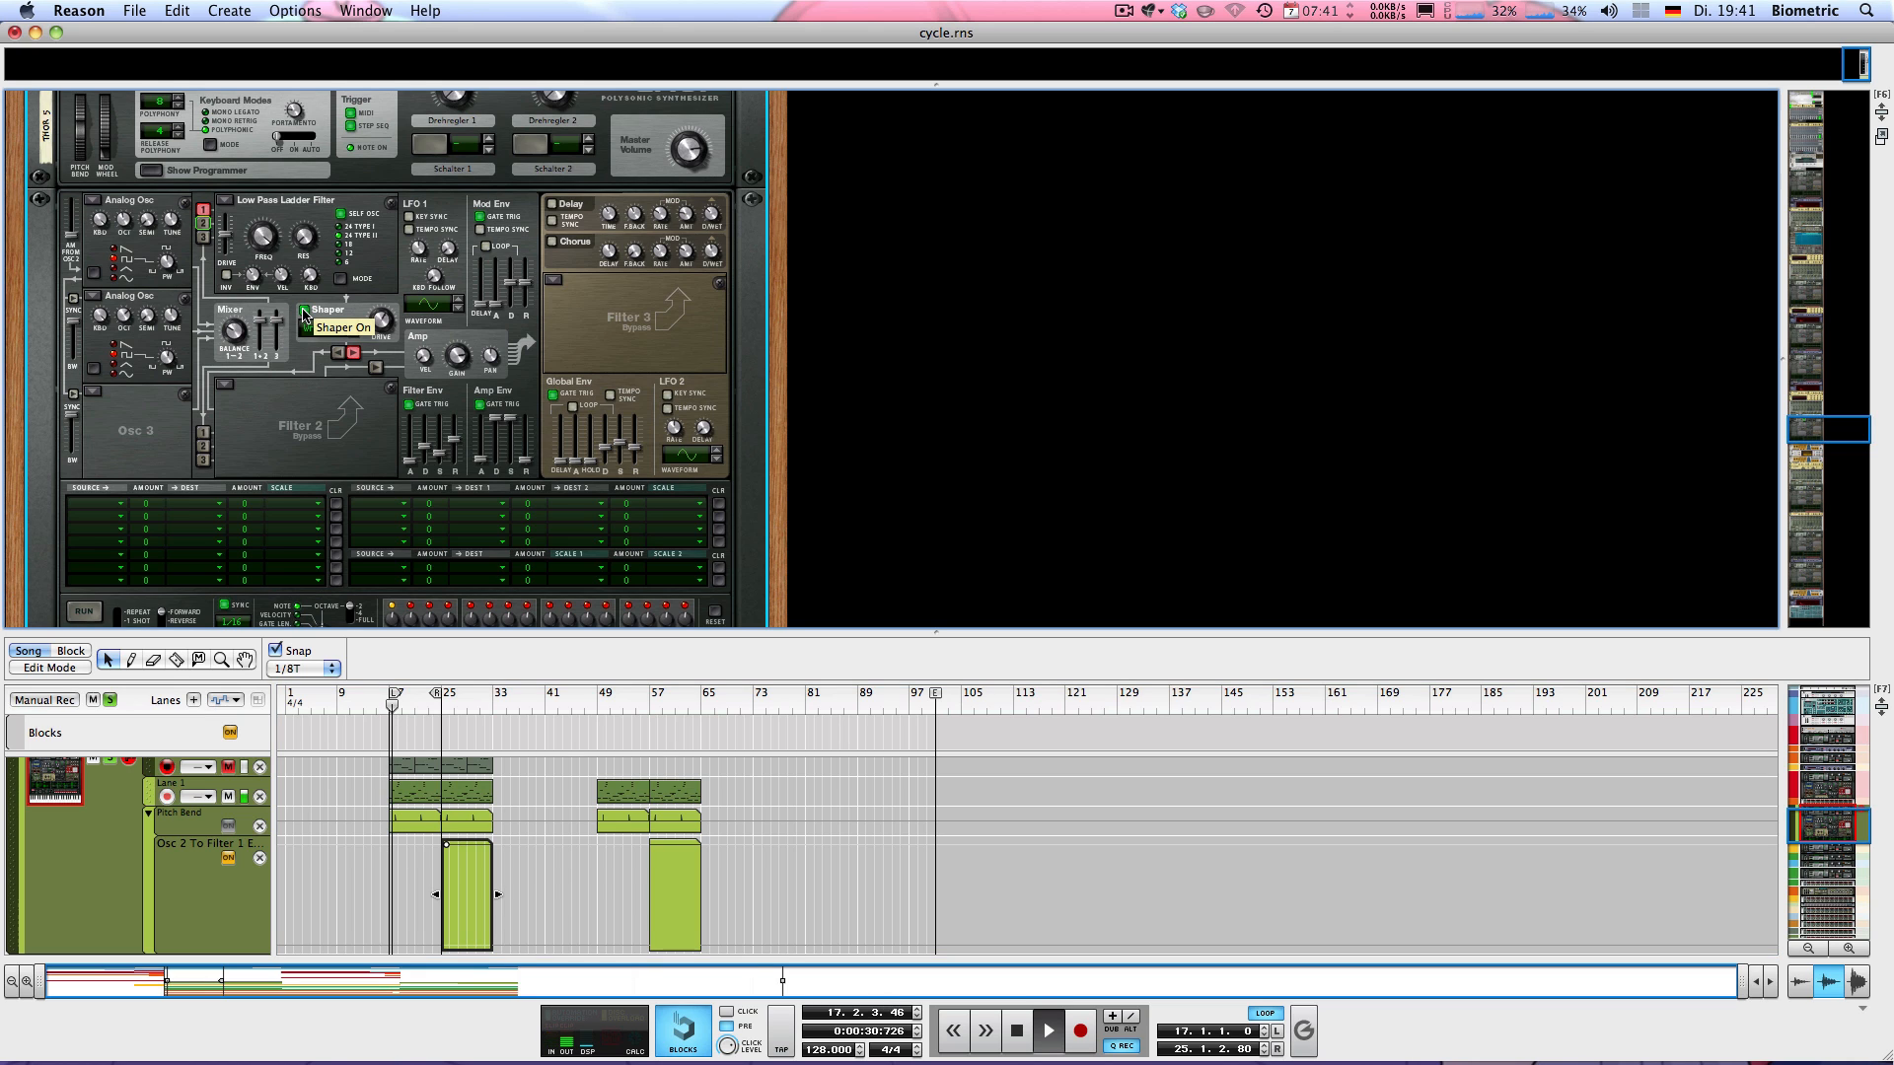
key("space")
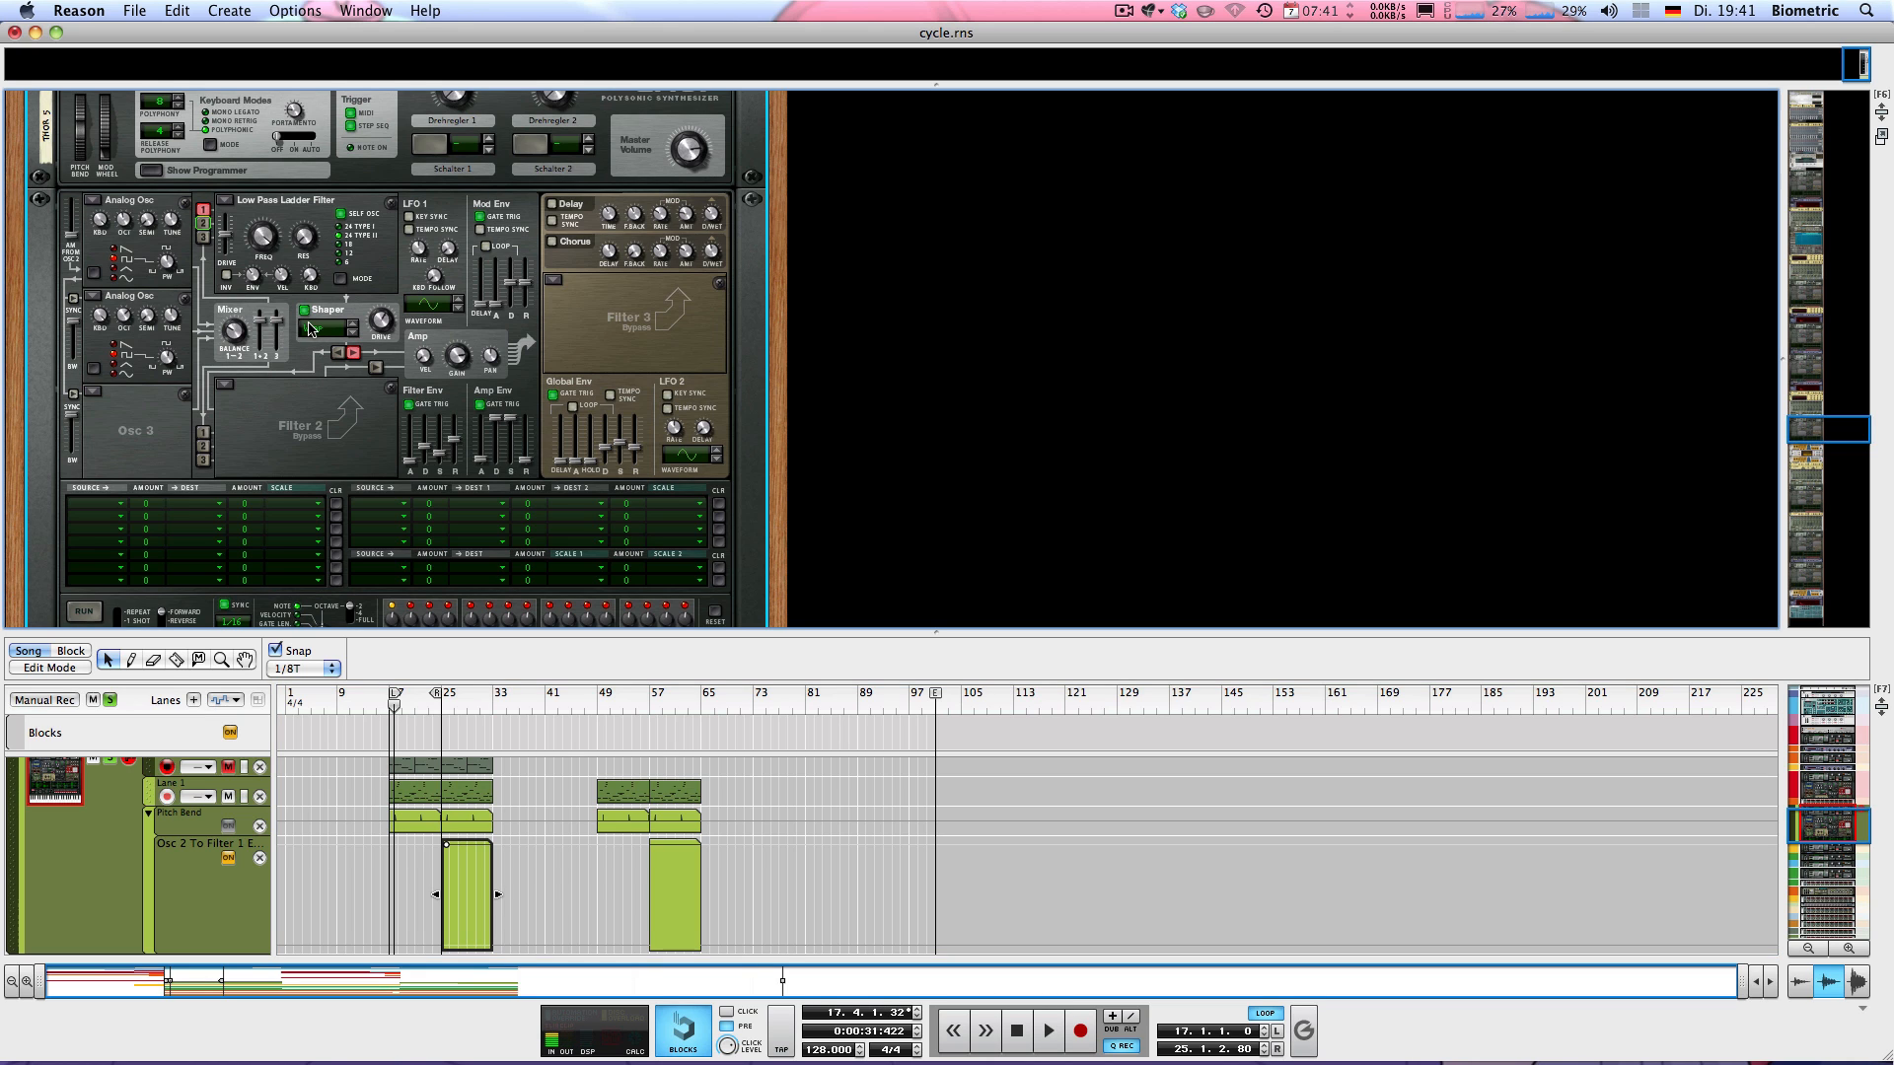
key("KP_0")
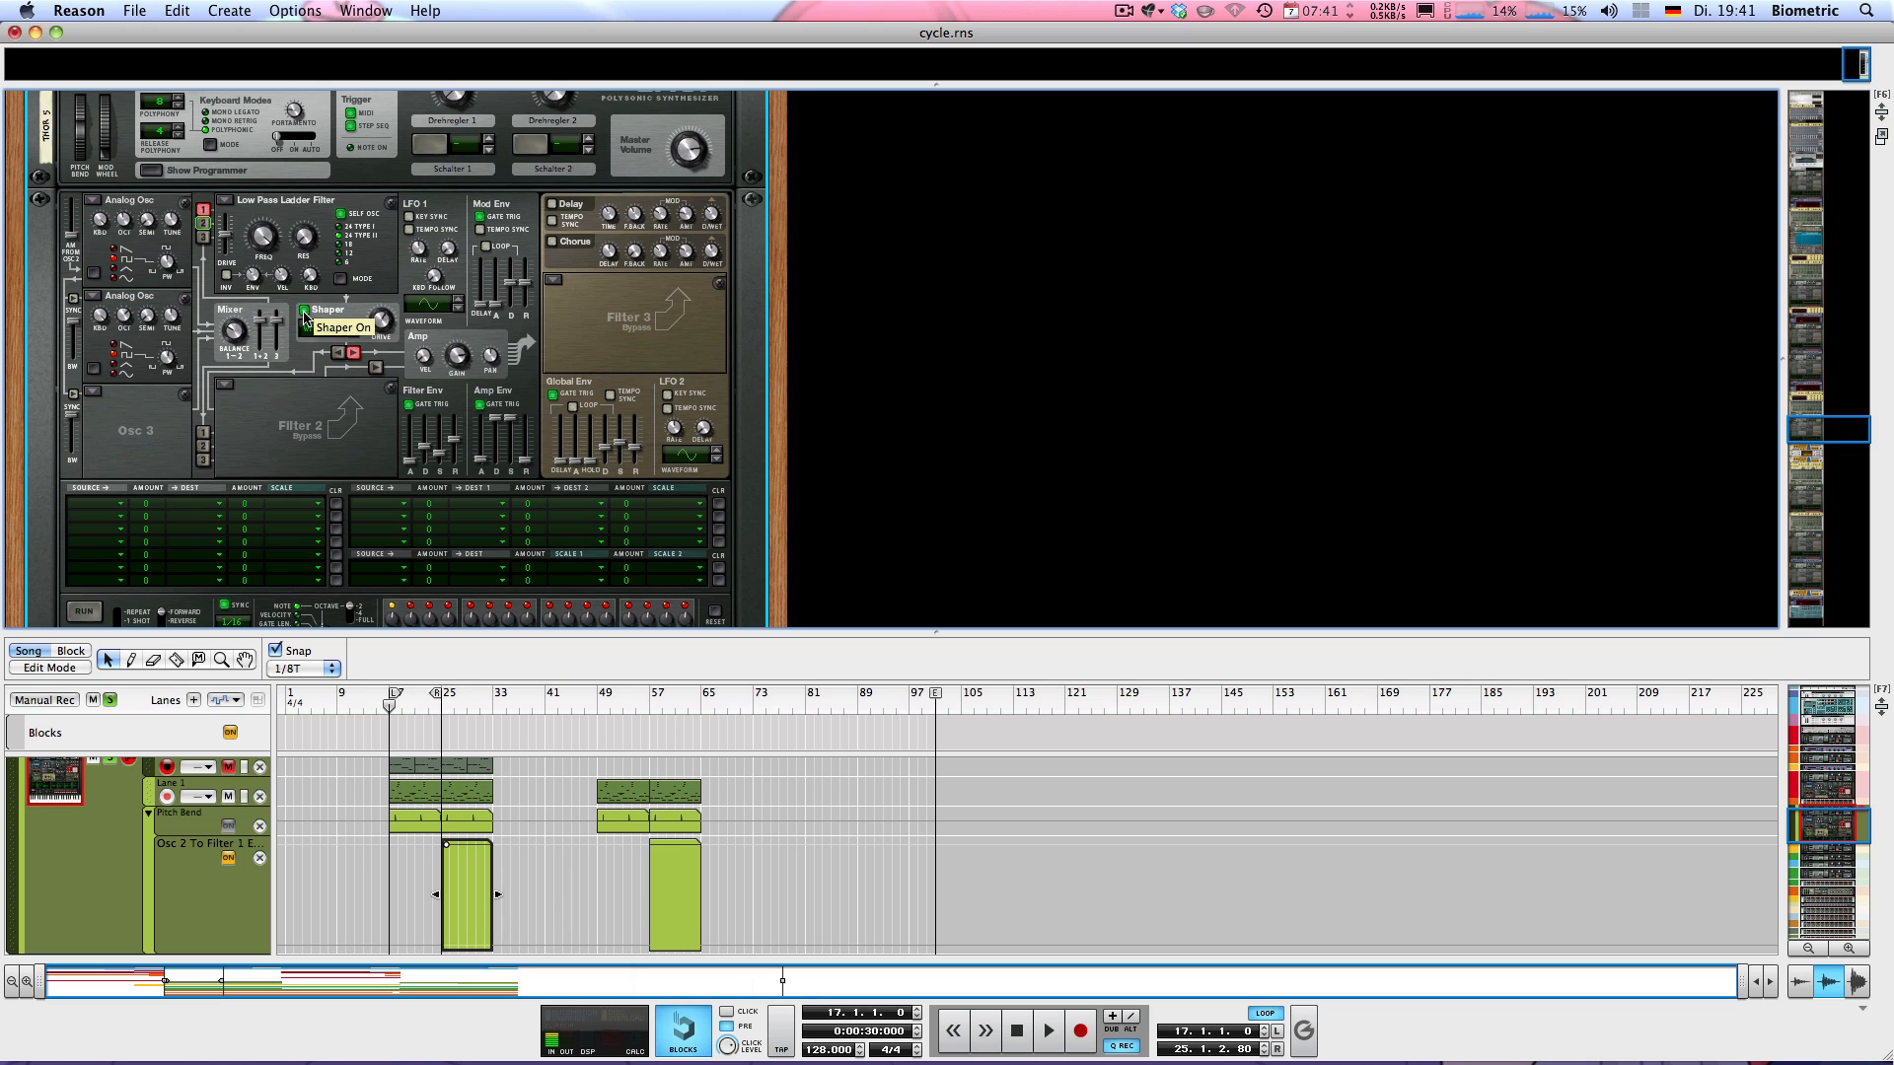
key("space")
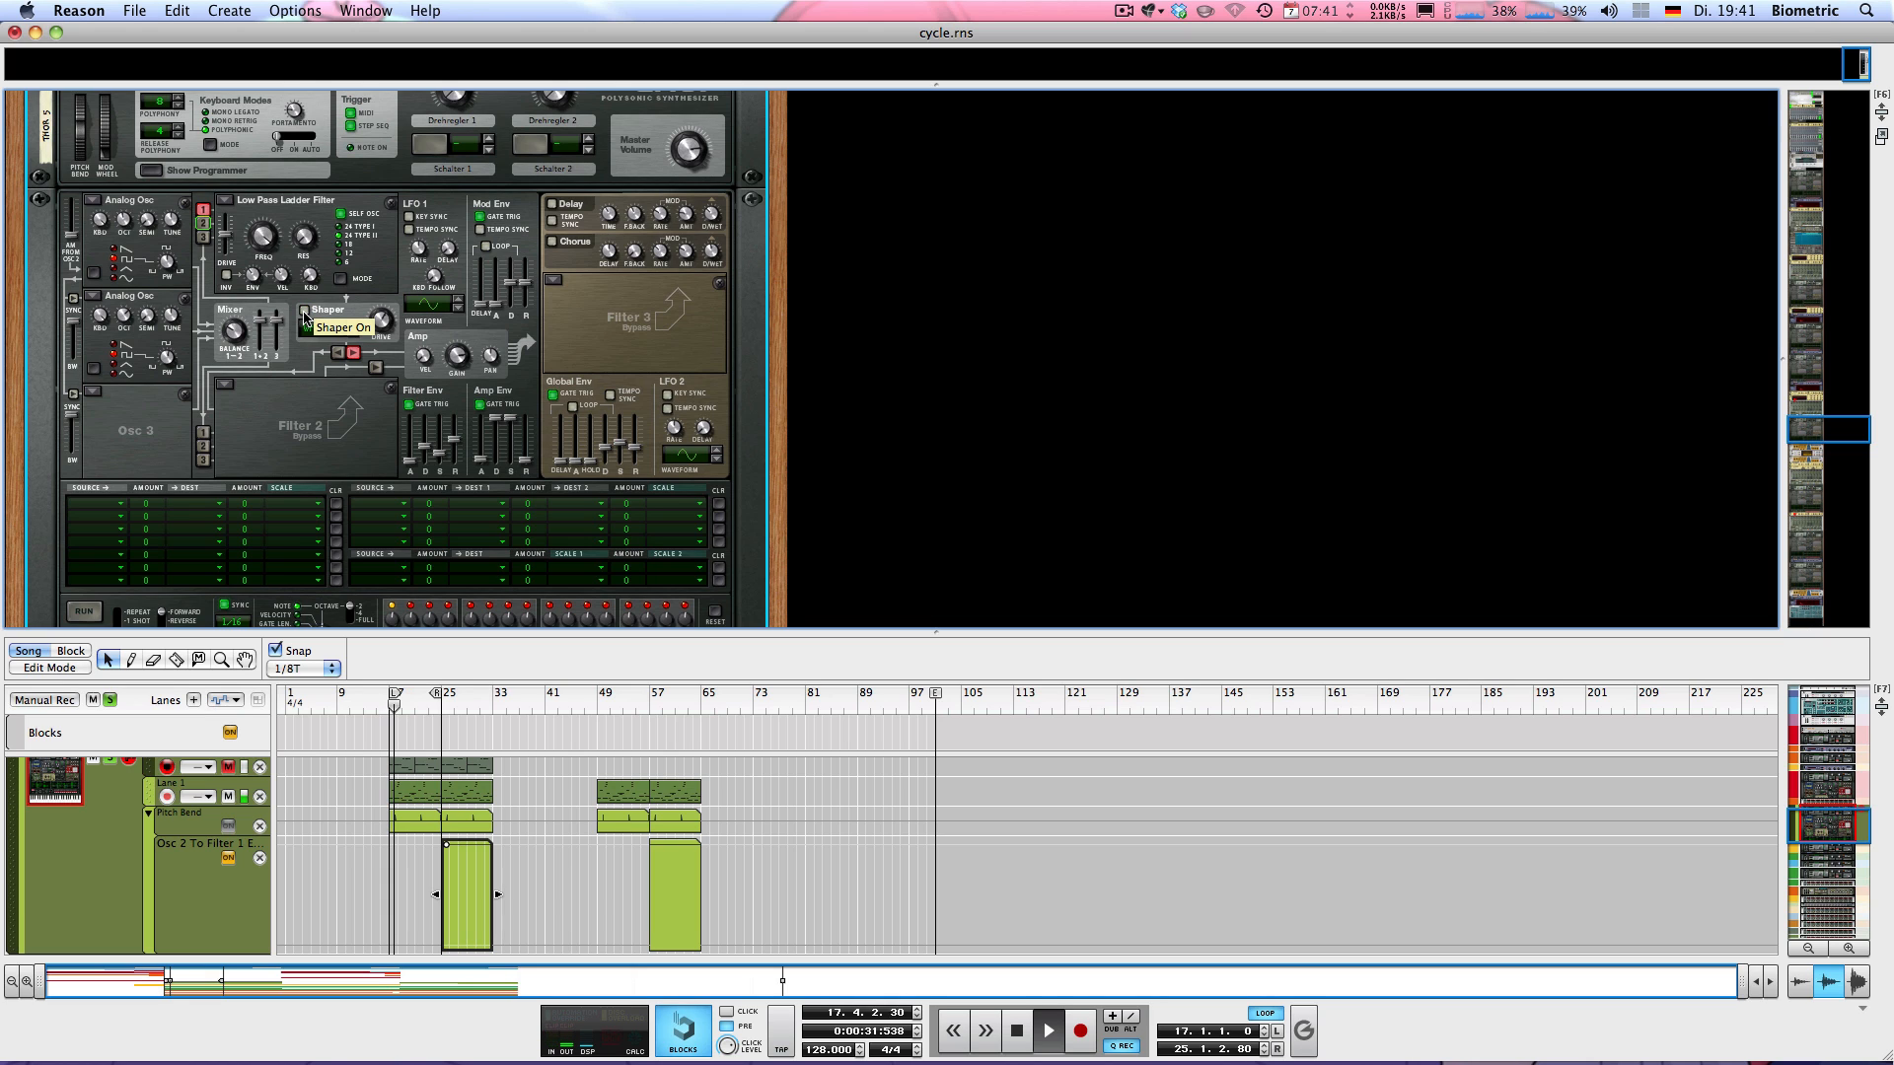
Switch Thor 5's Shaper back on and stop playback
left_click(305, 312)
key("space")
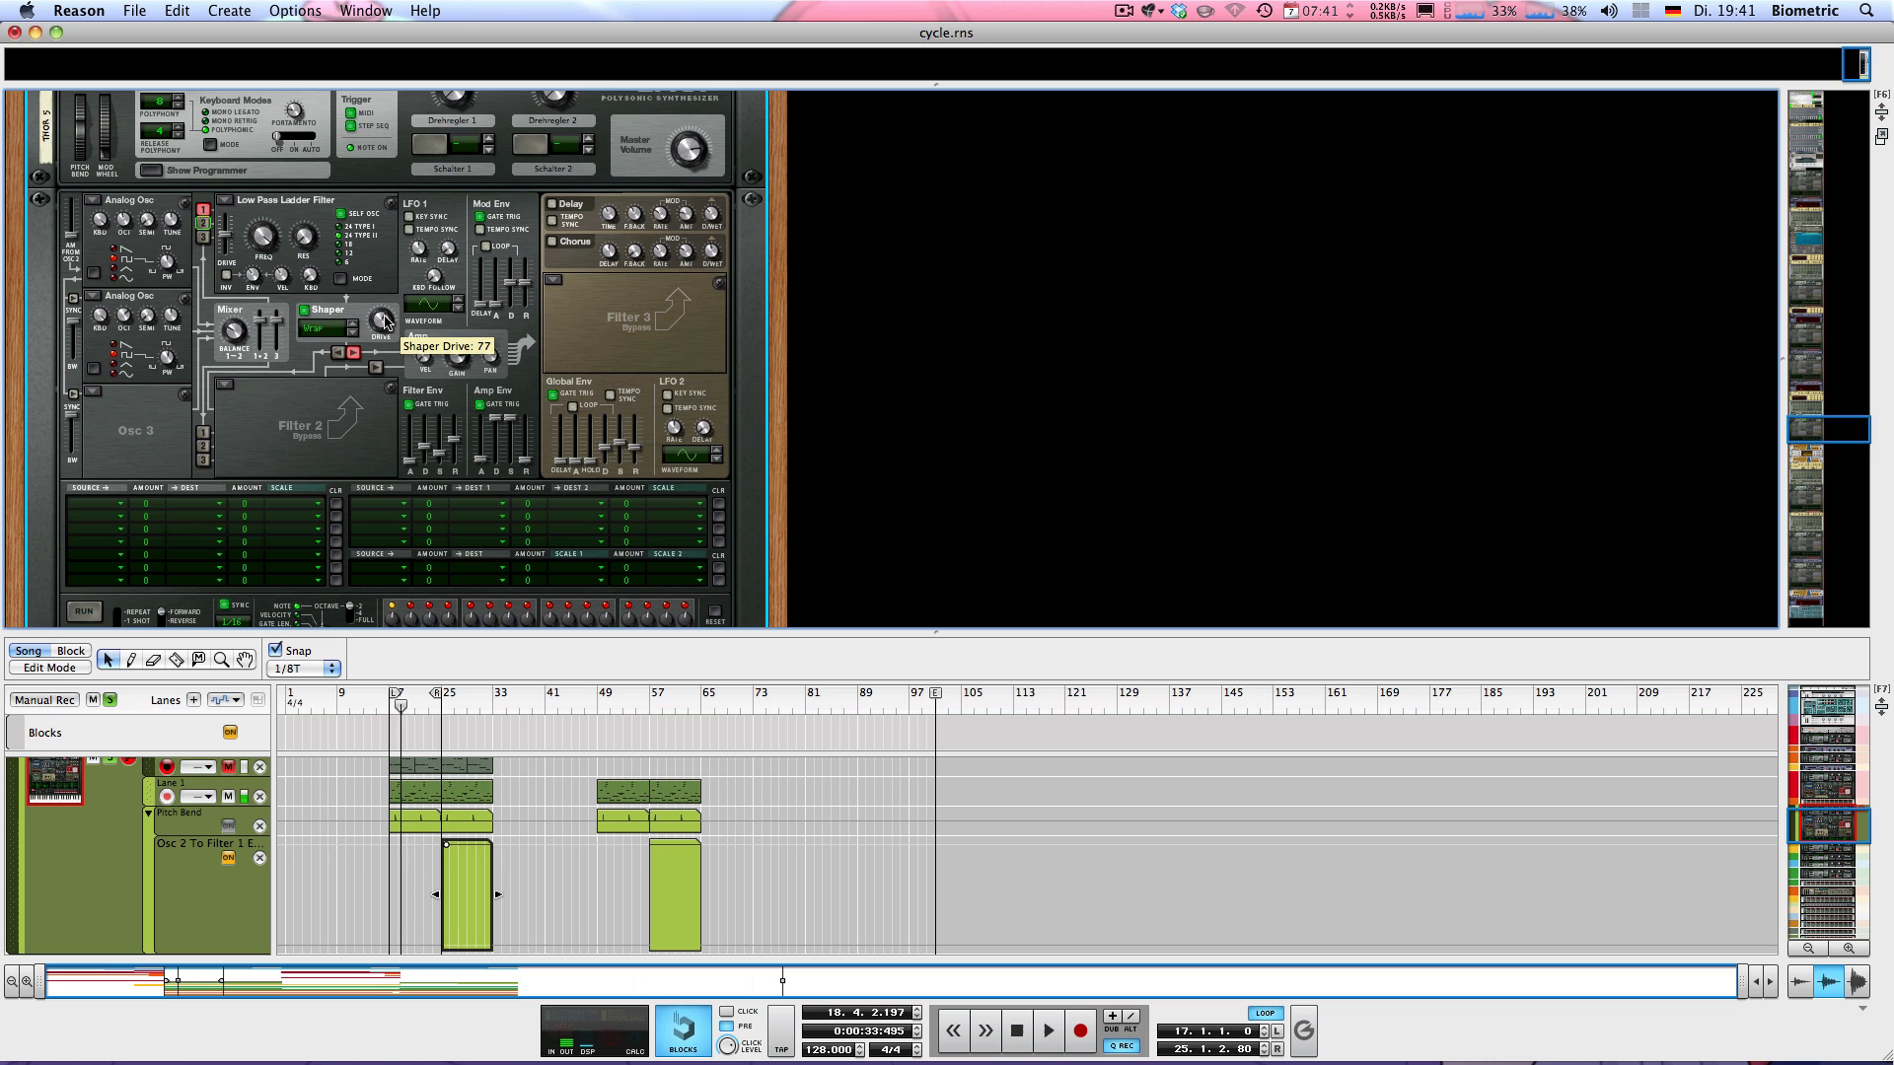
Collapse the first Scream 4, located between Thor 5 and the vocoder
scroll(332, 323, "down", 3)
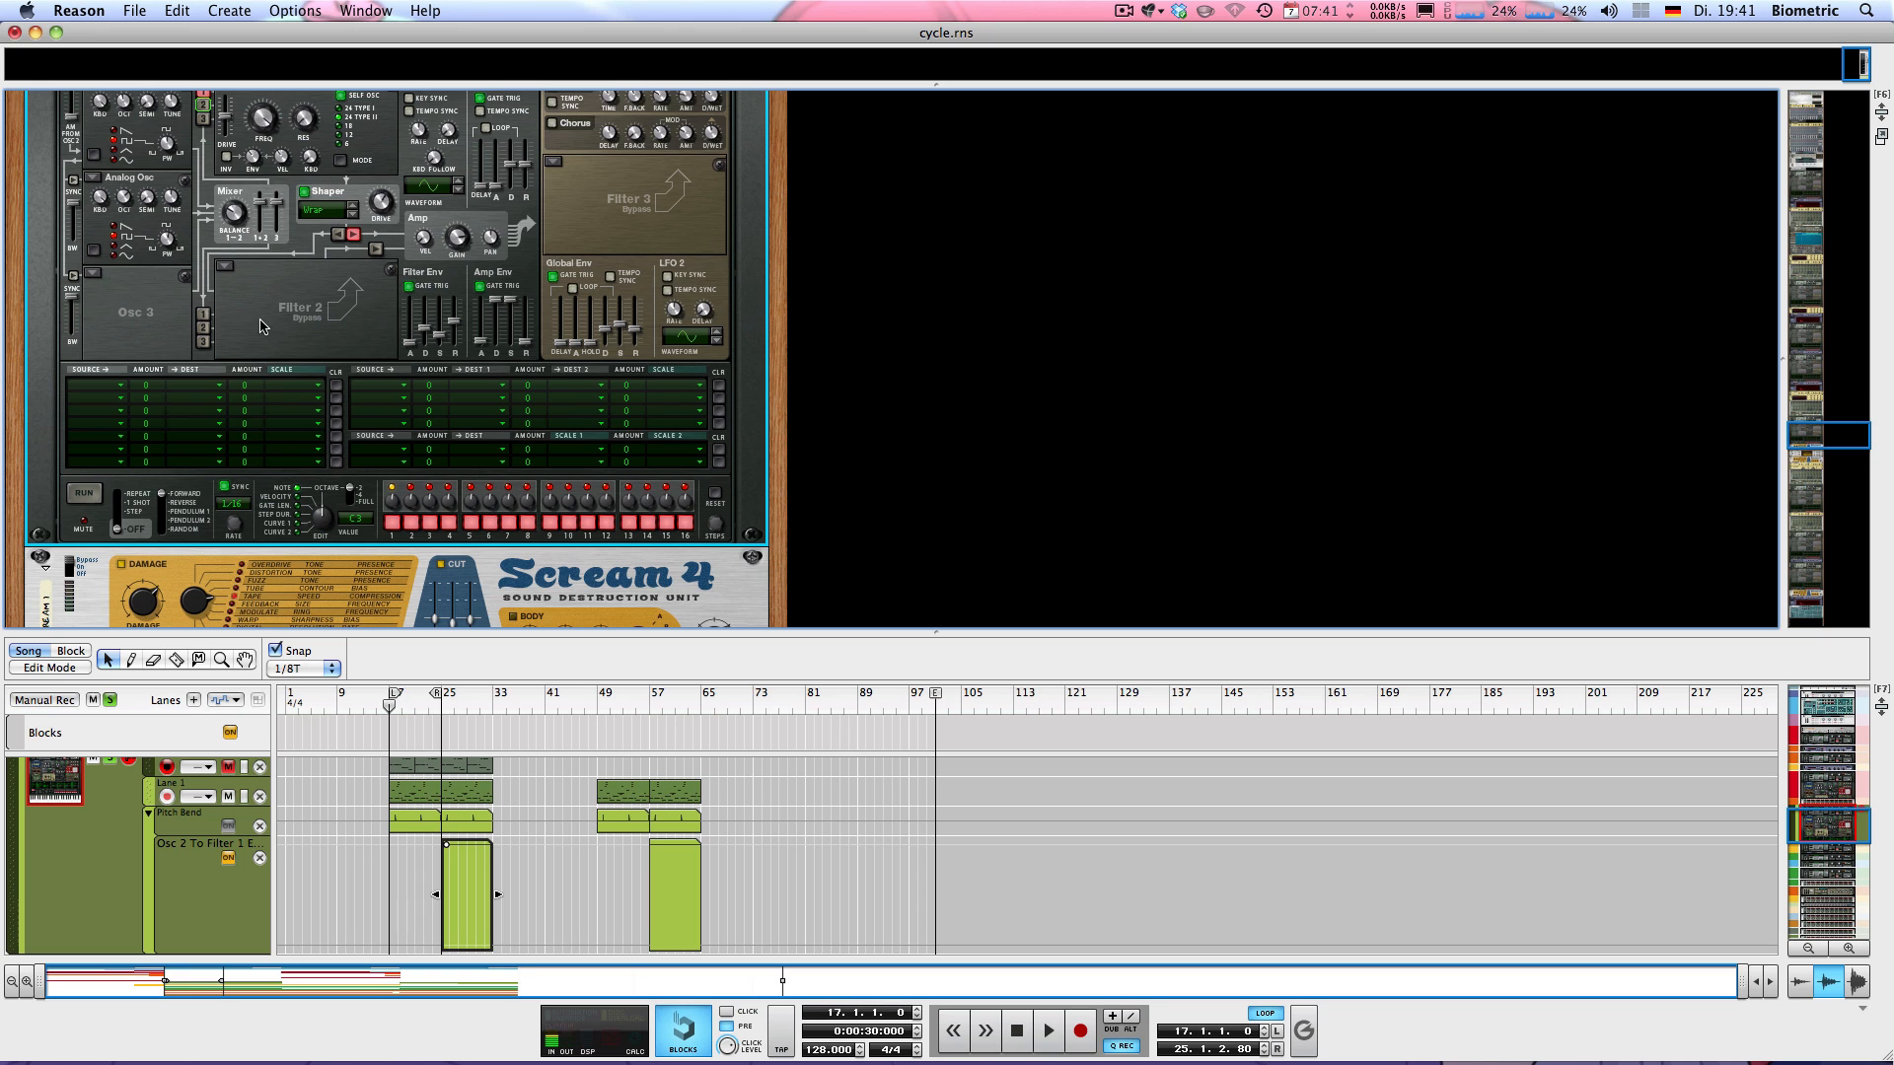
scroll(264, 323, "down", 3)
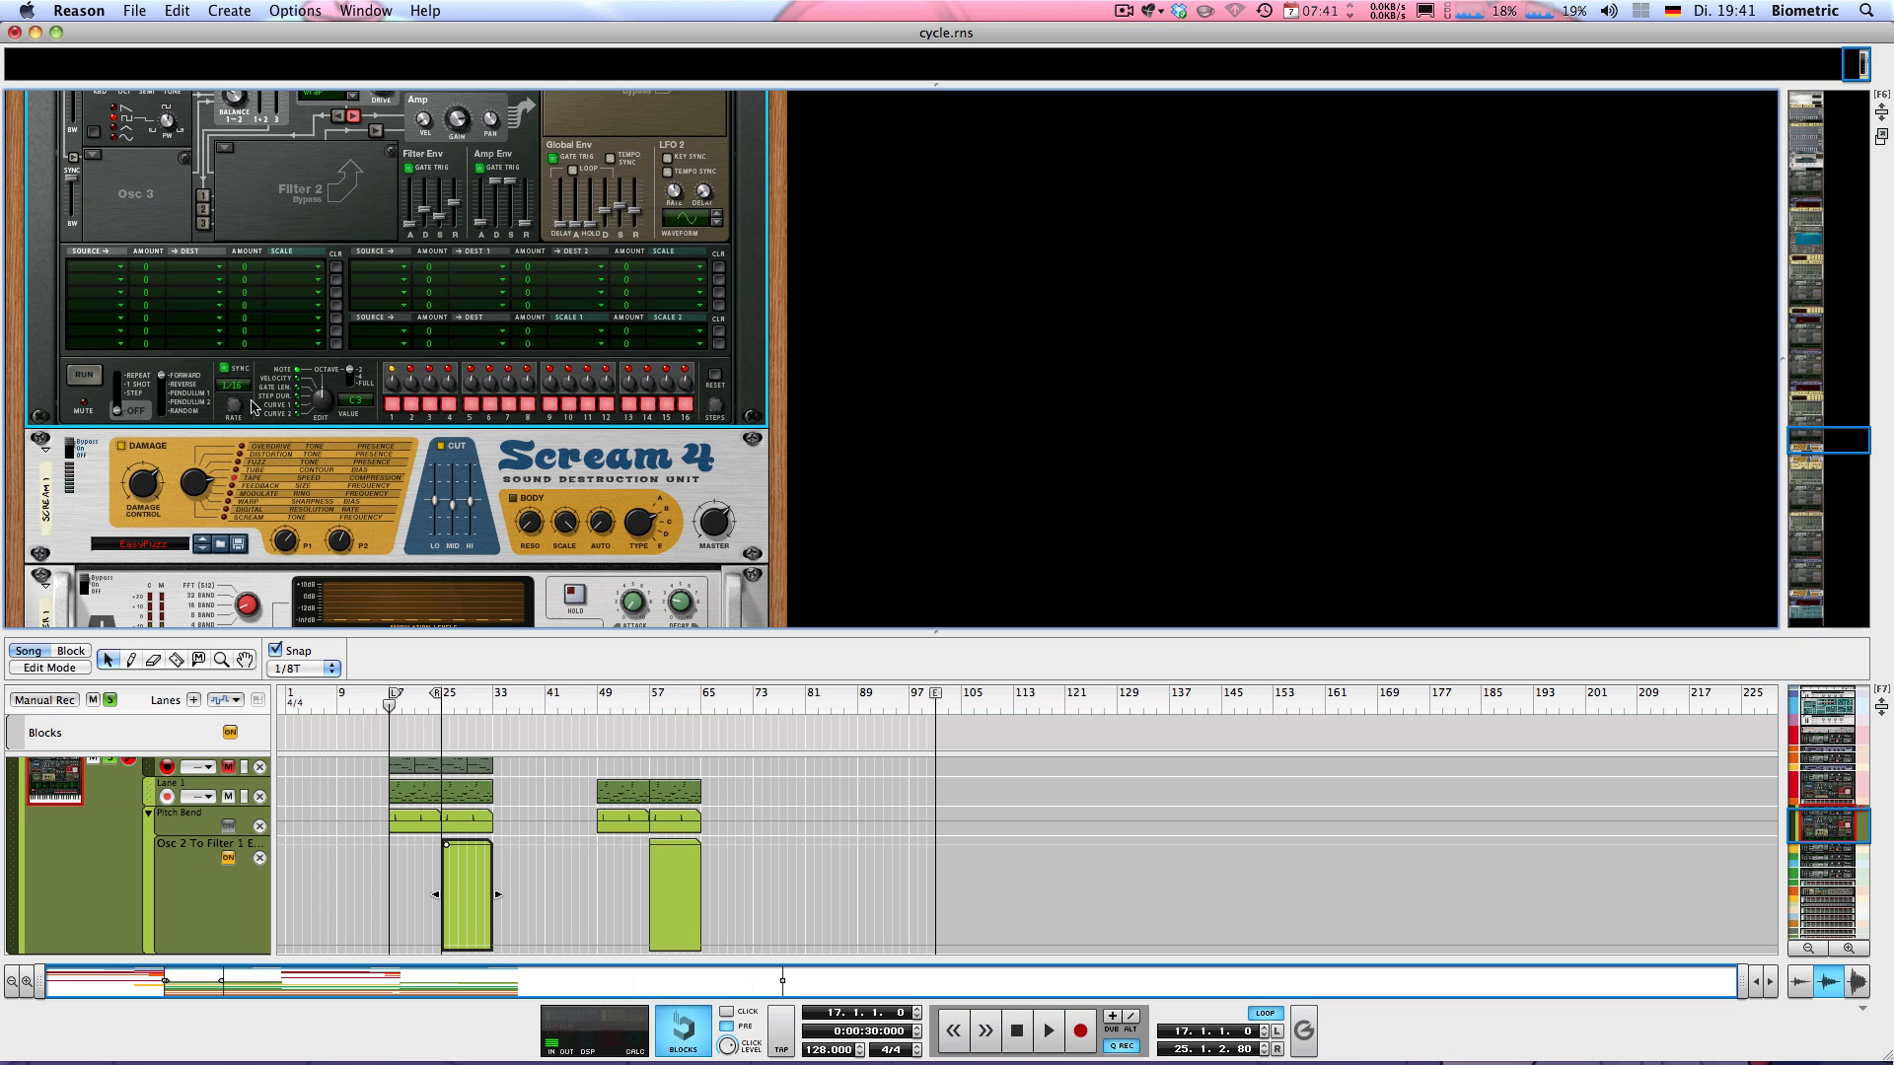
left_click(92, 512)
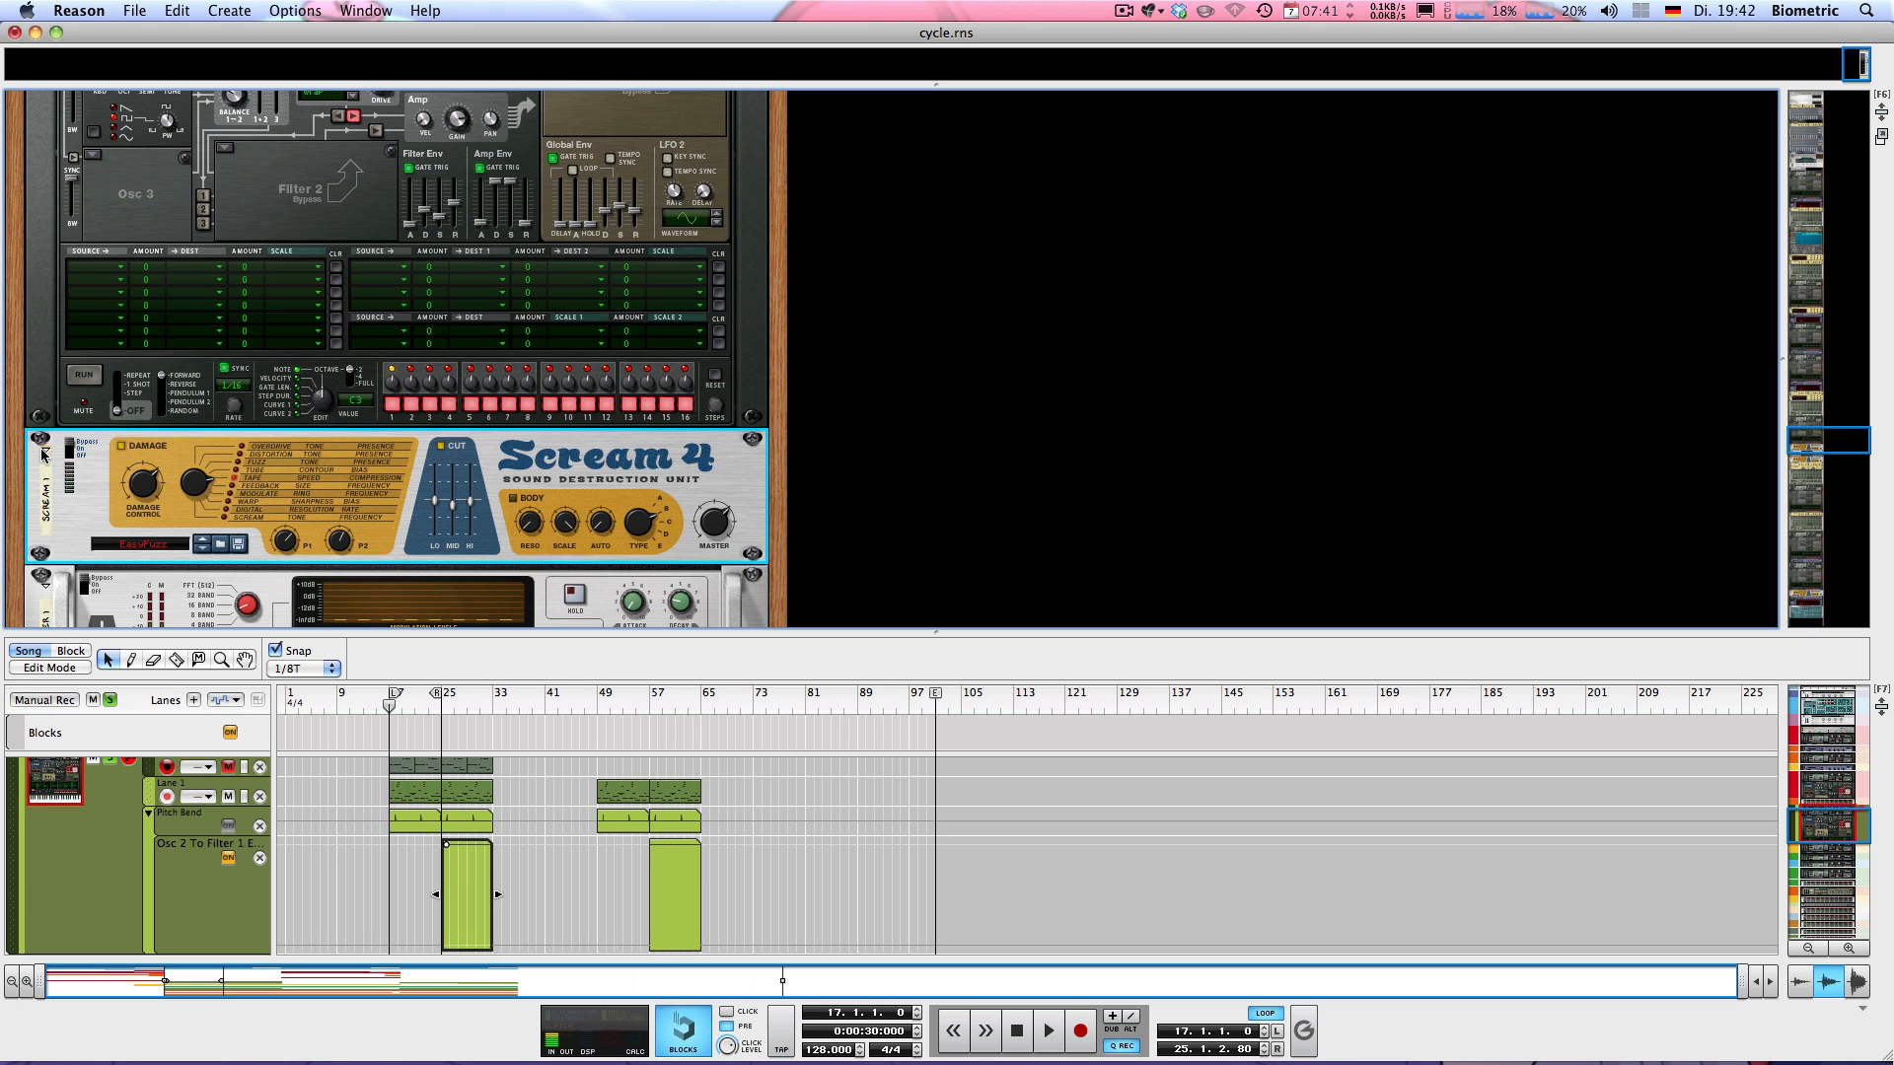
left_click(43, 456)
scroll(64, 444, "down", 2)
scroll(67, 434, "up", 2)
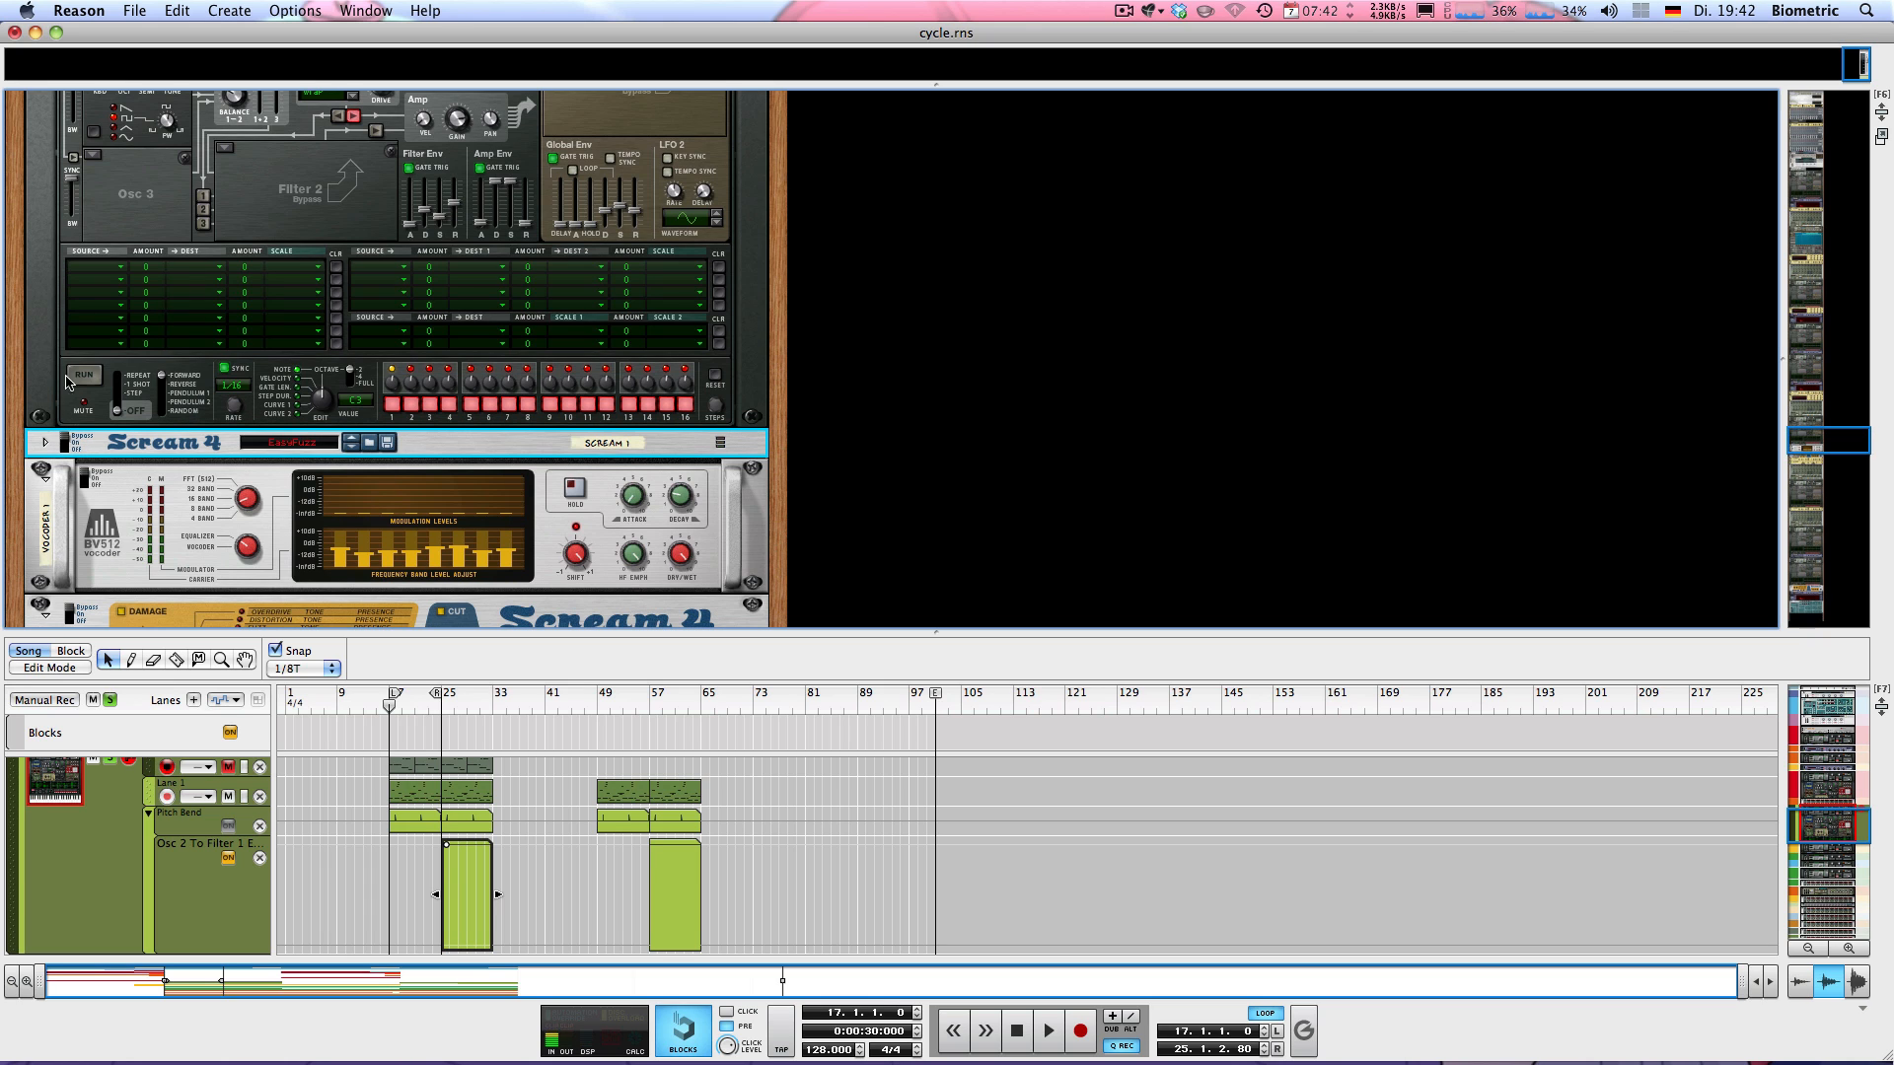
scroll(89, 376, "up", 3)
scroll(92, 376, "down", 6)
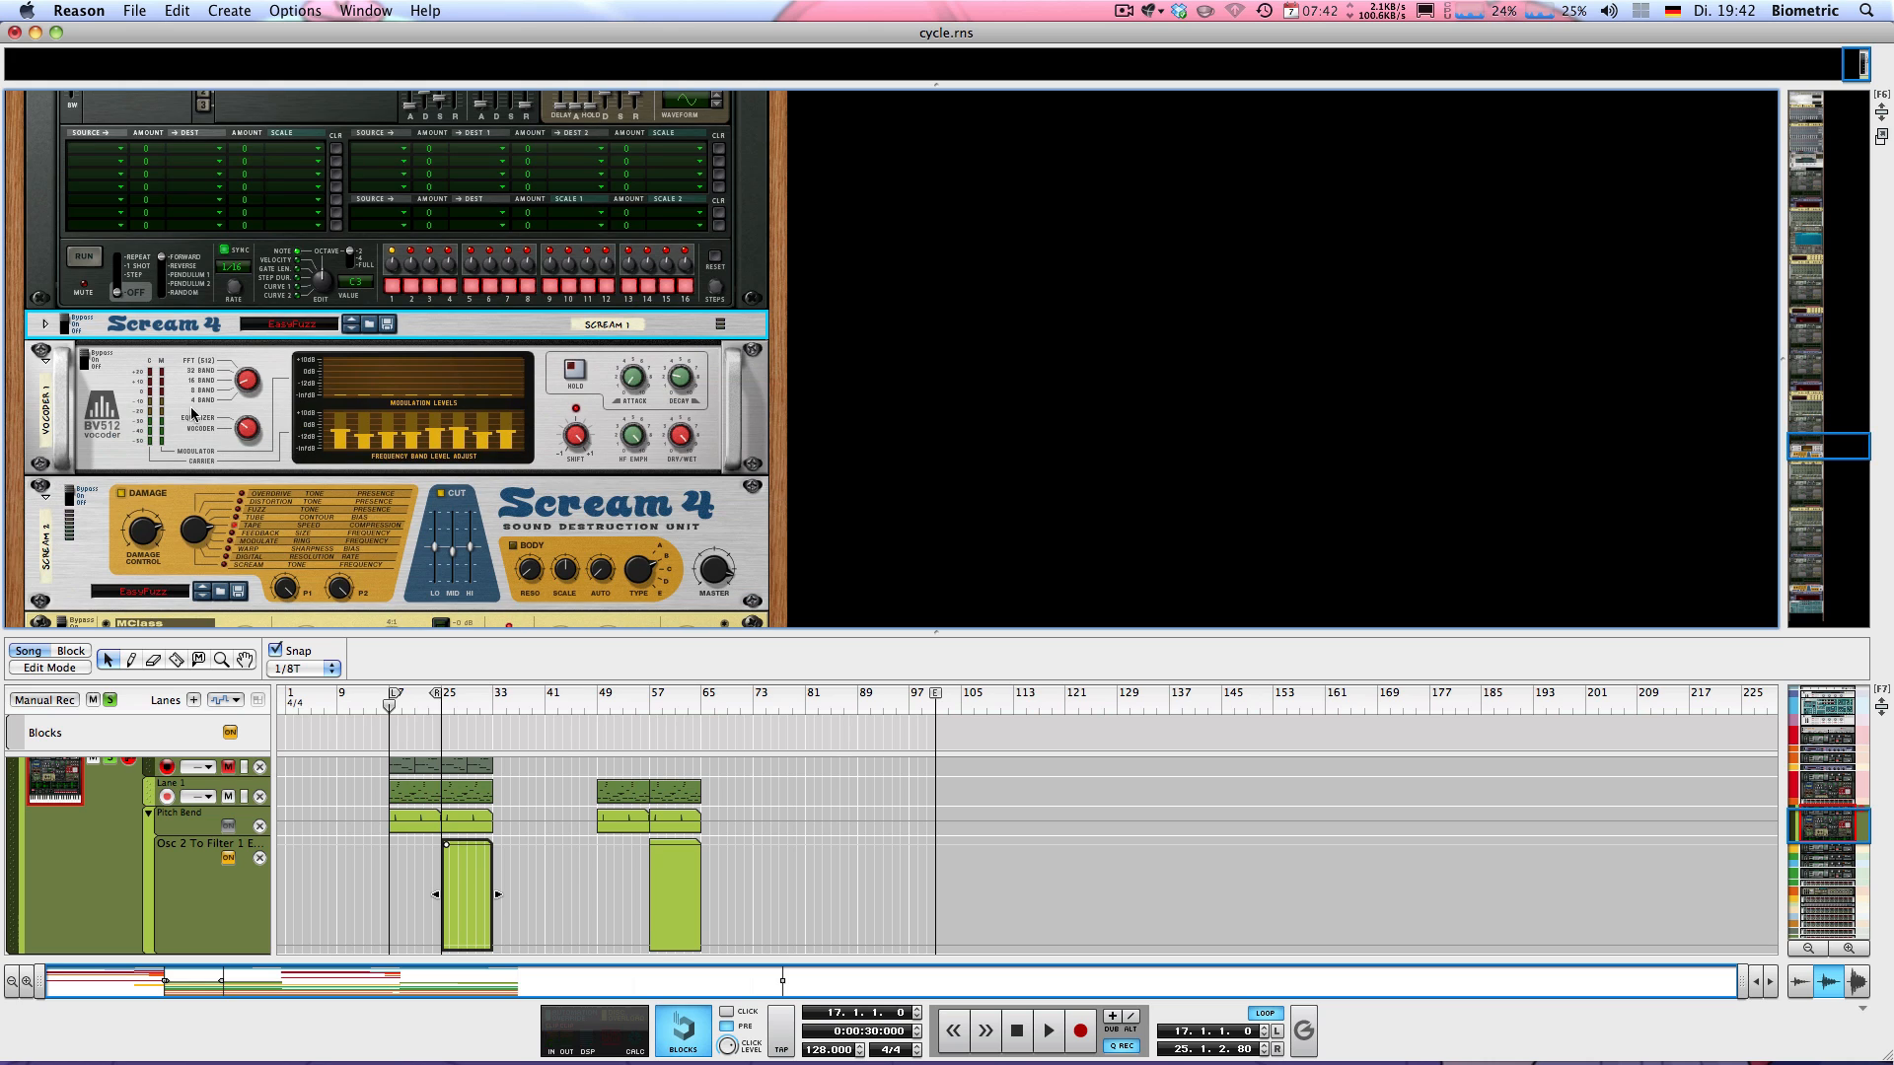
Try levelling all of the vocoder's frequency bands to one height twice, undoing the change each time
left_click(247, 430)
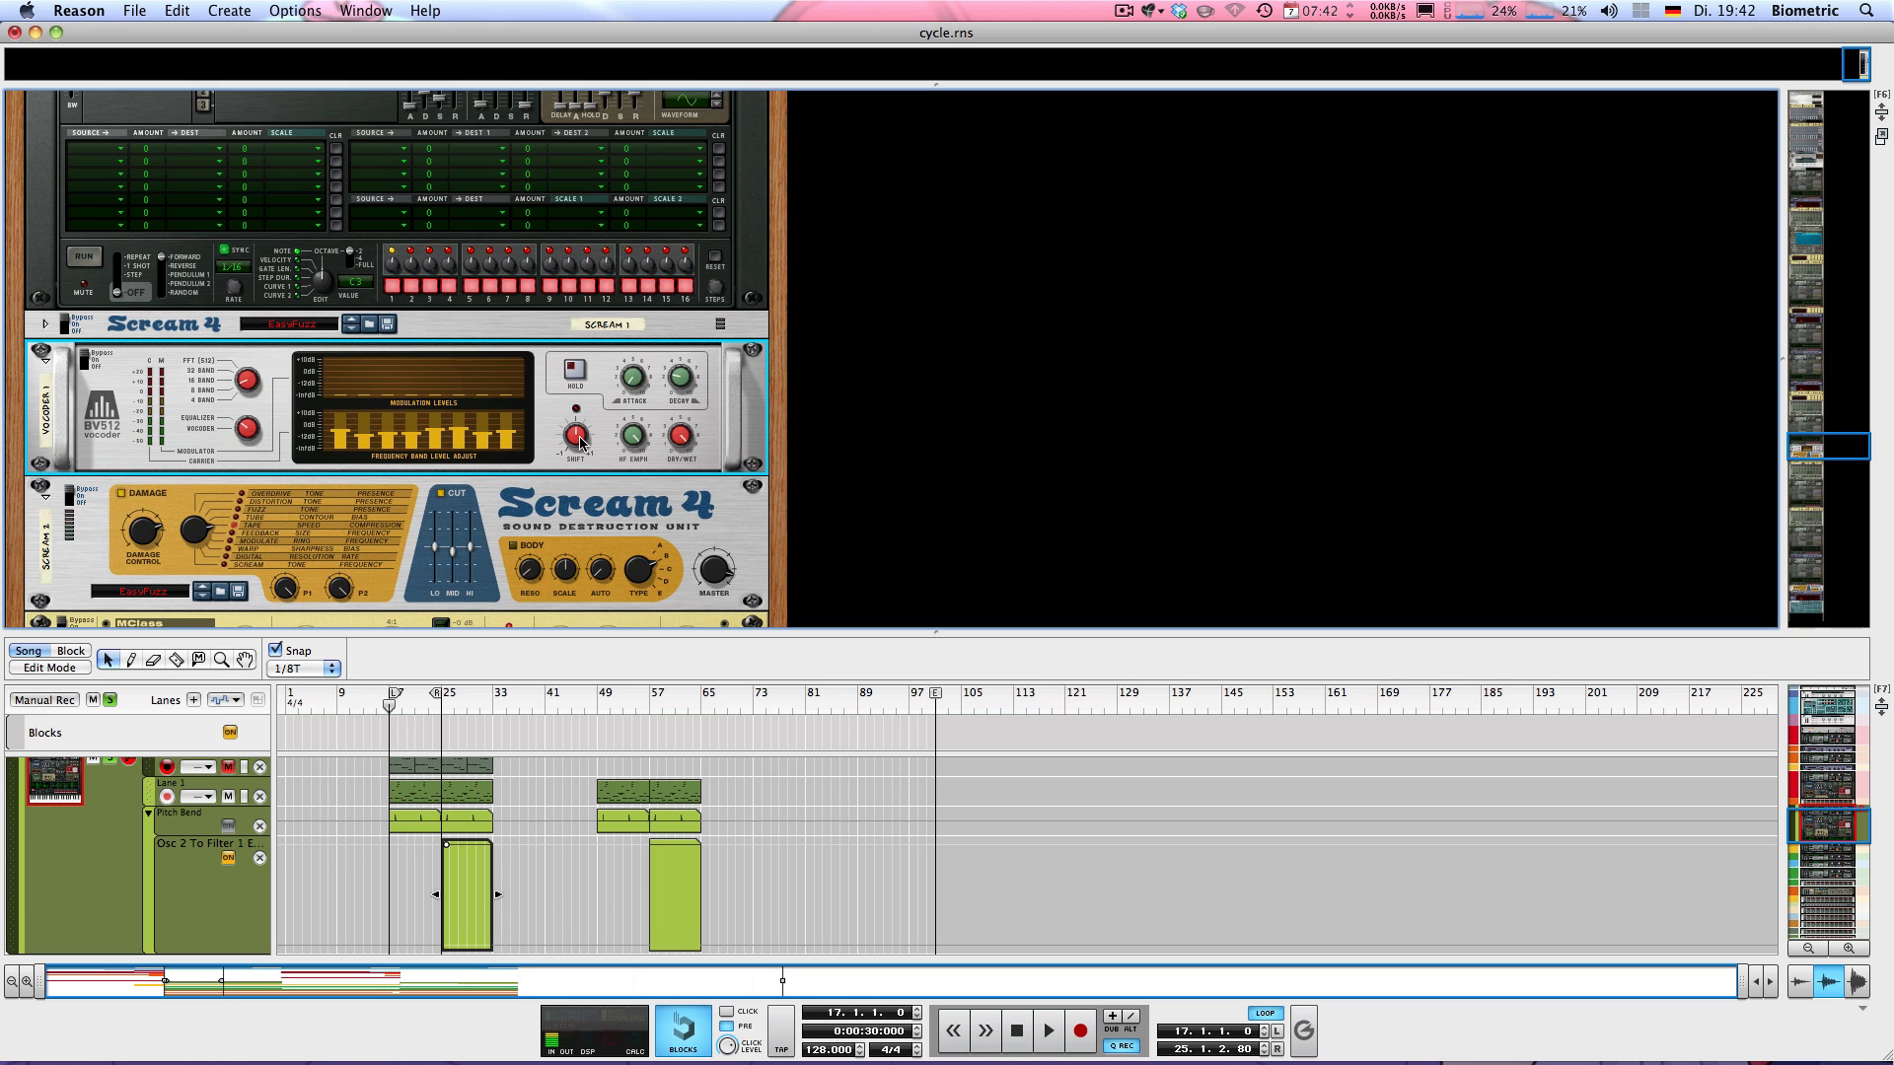
key("shift+Return")
left_click_drag(333, 436, 516, 437)
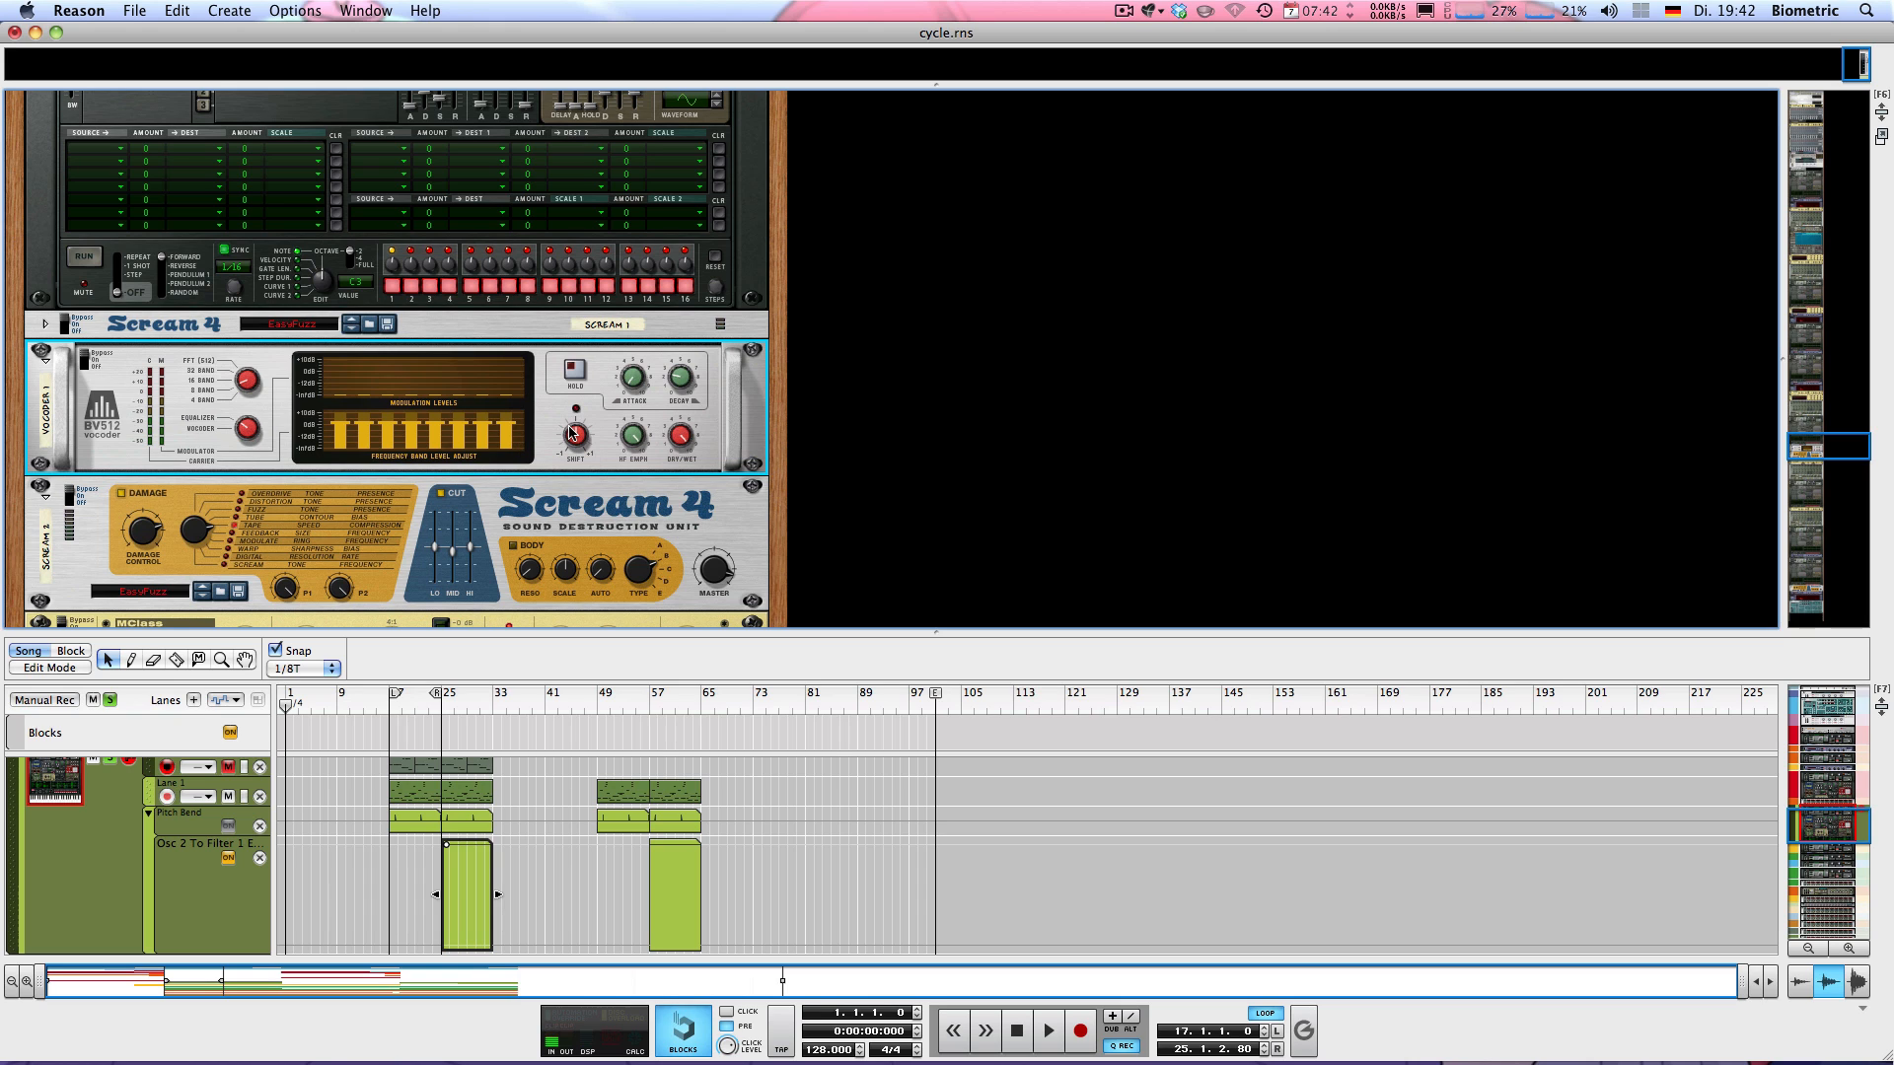
key("super+z")
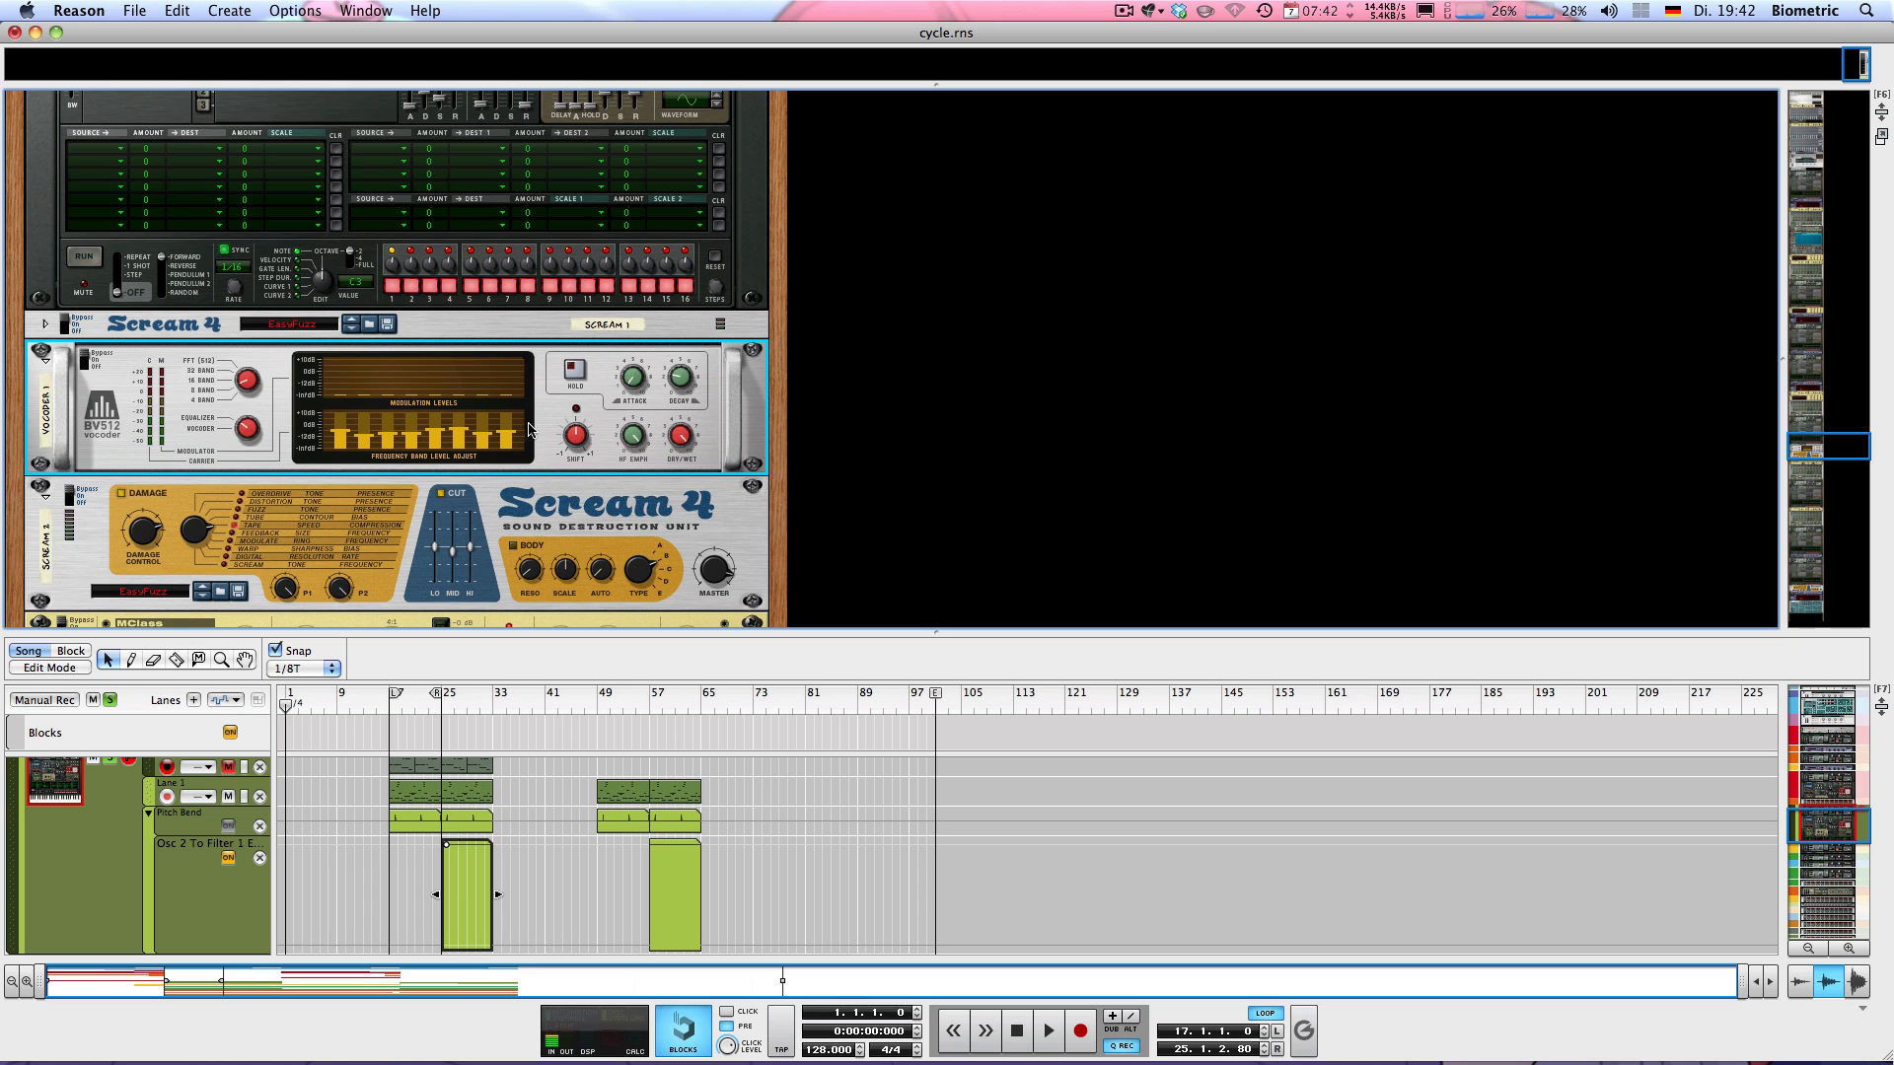
left_click_drag(342, 429, 520, 426)
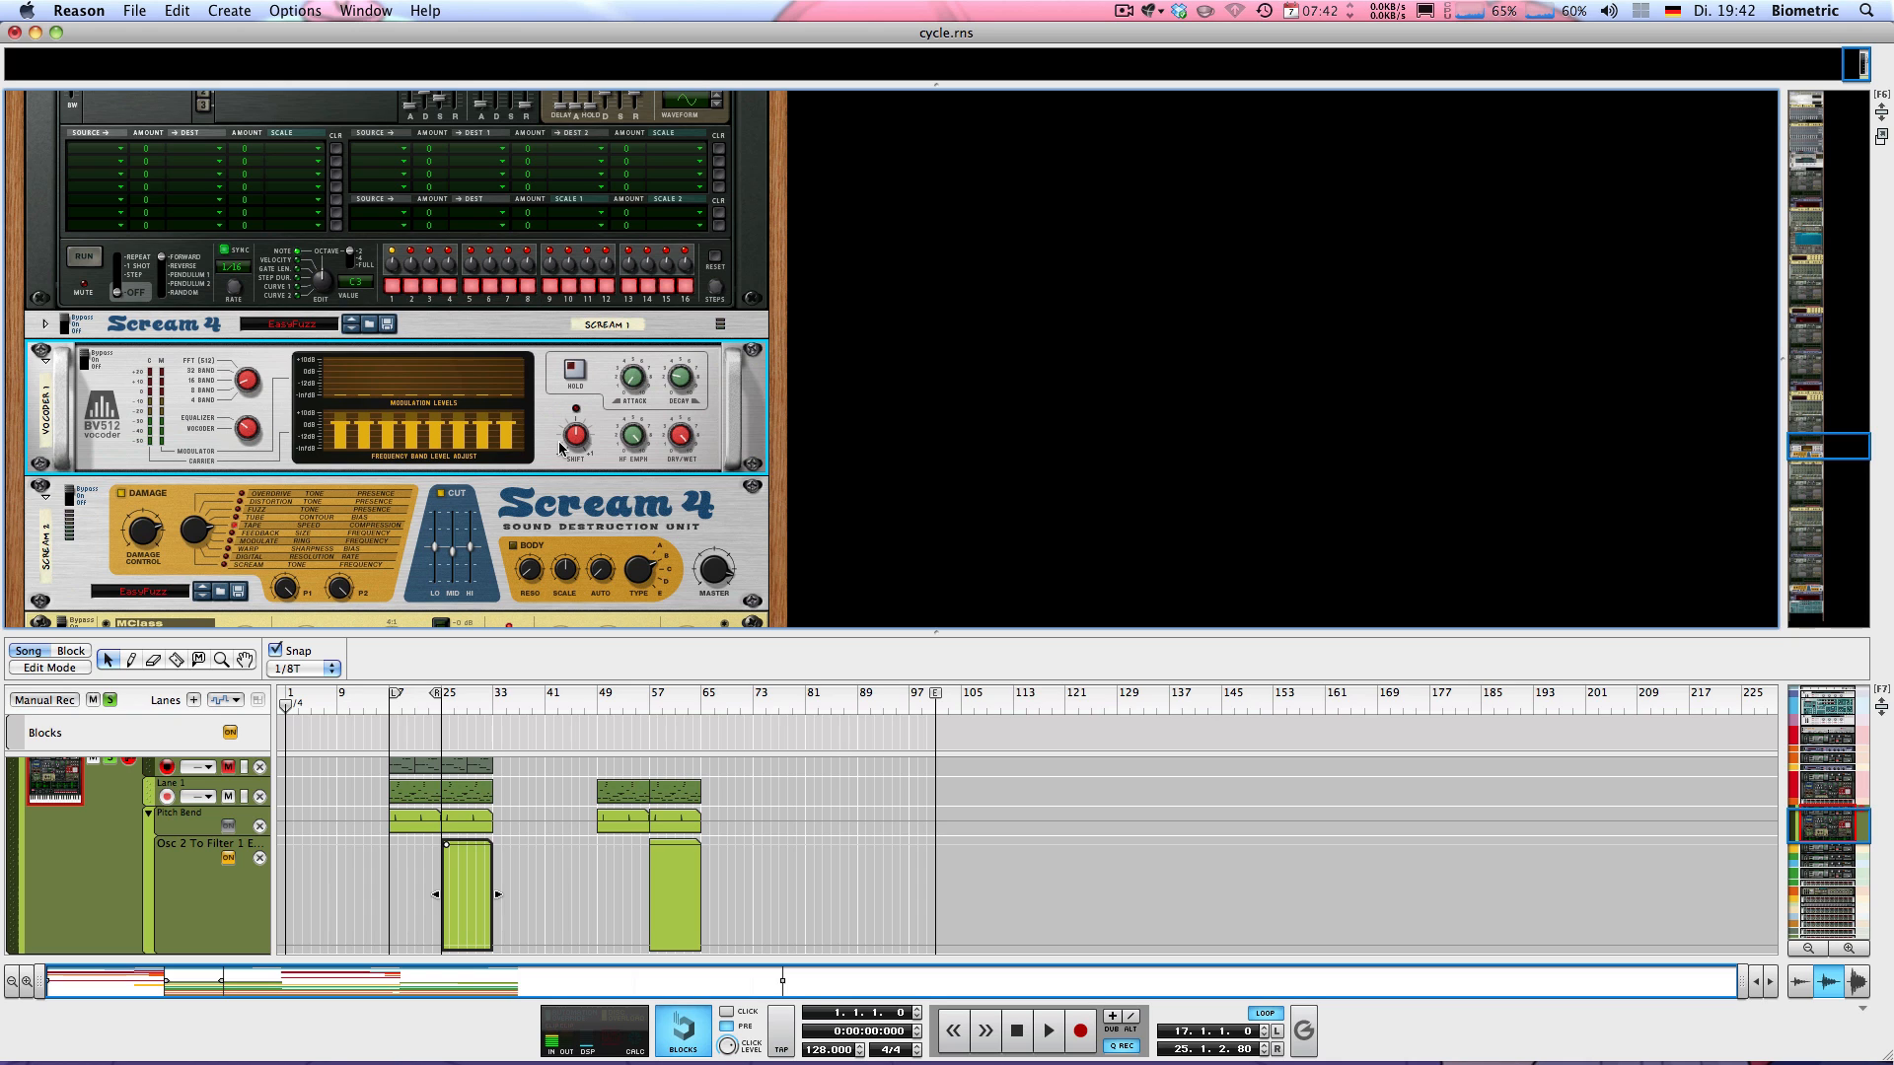
key("super+z")
Return to bar 17 and level all of the vocoder's frequency bands to the same height
key("KP_1")
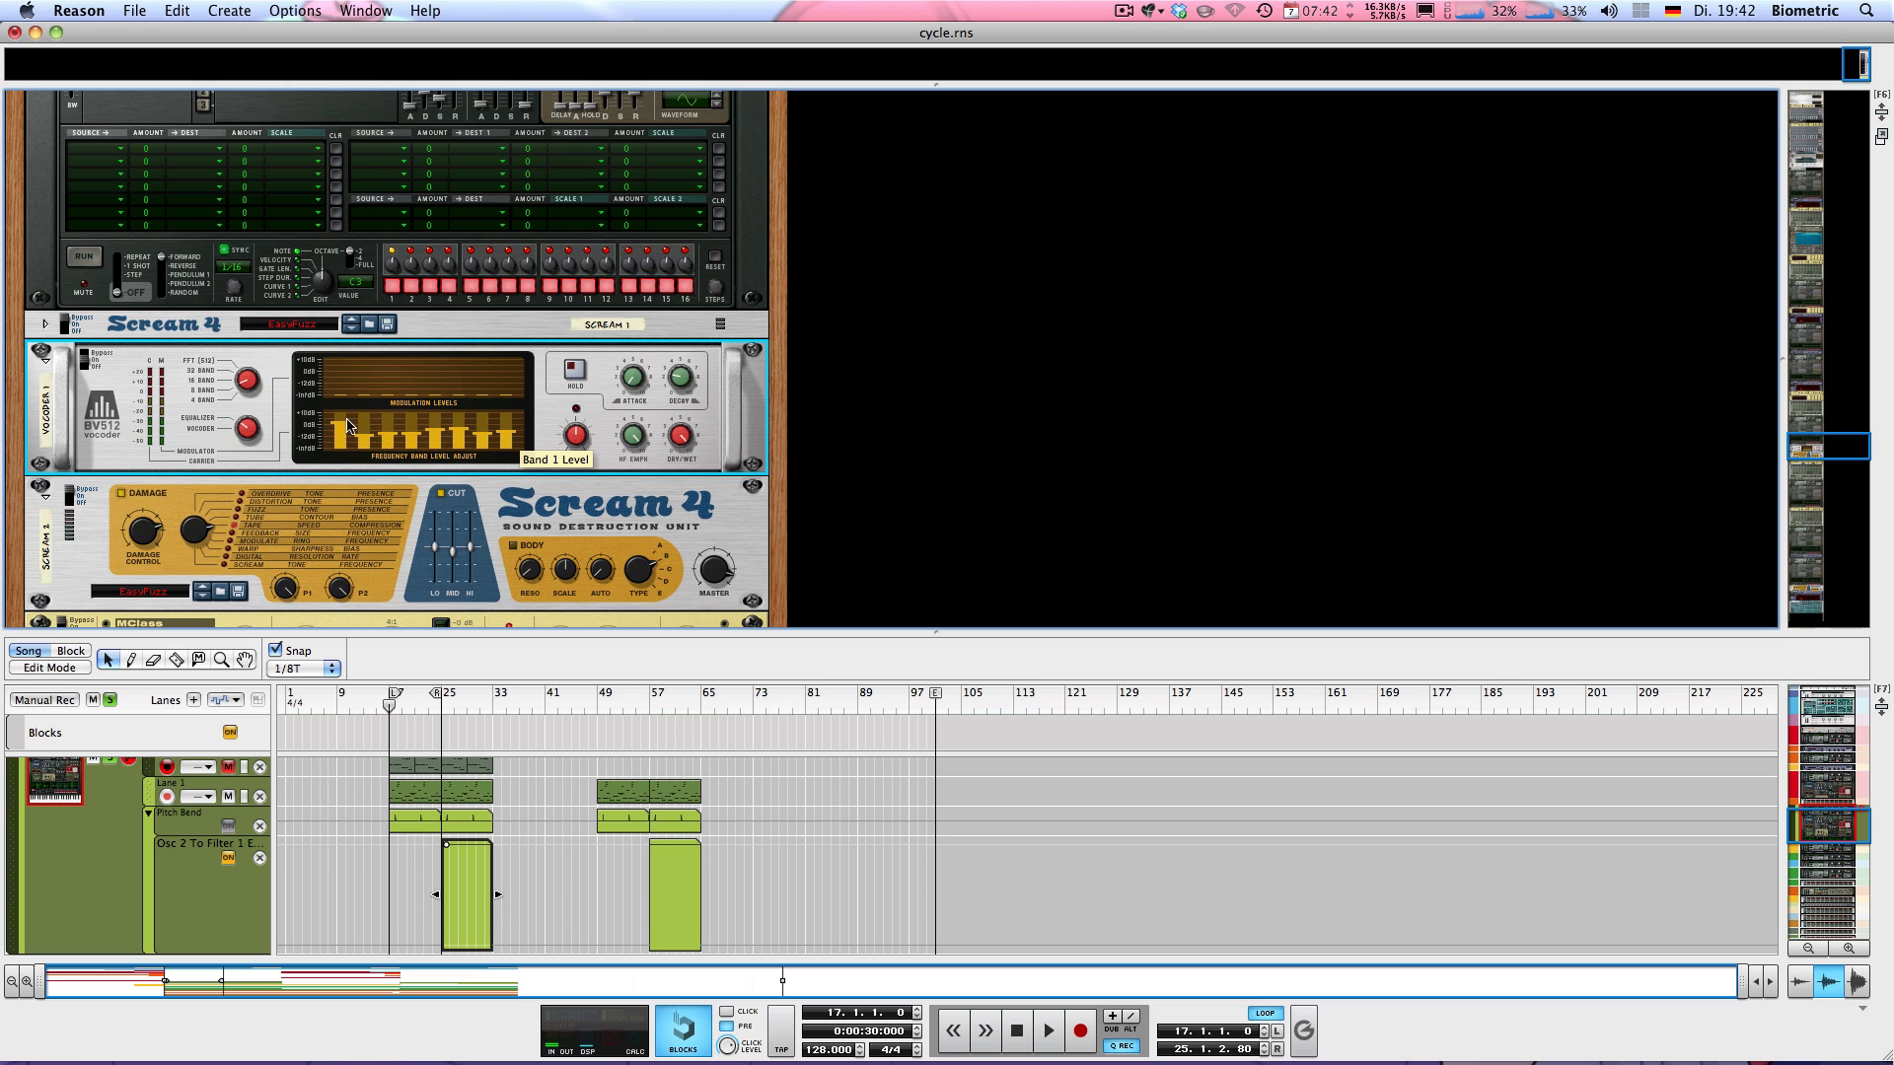
left_click_drag(348, 426, 515, 420)
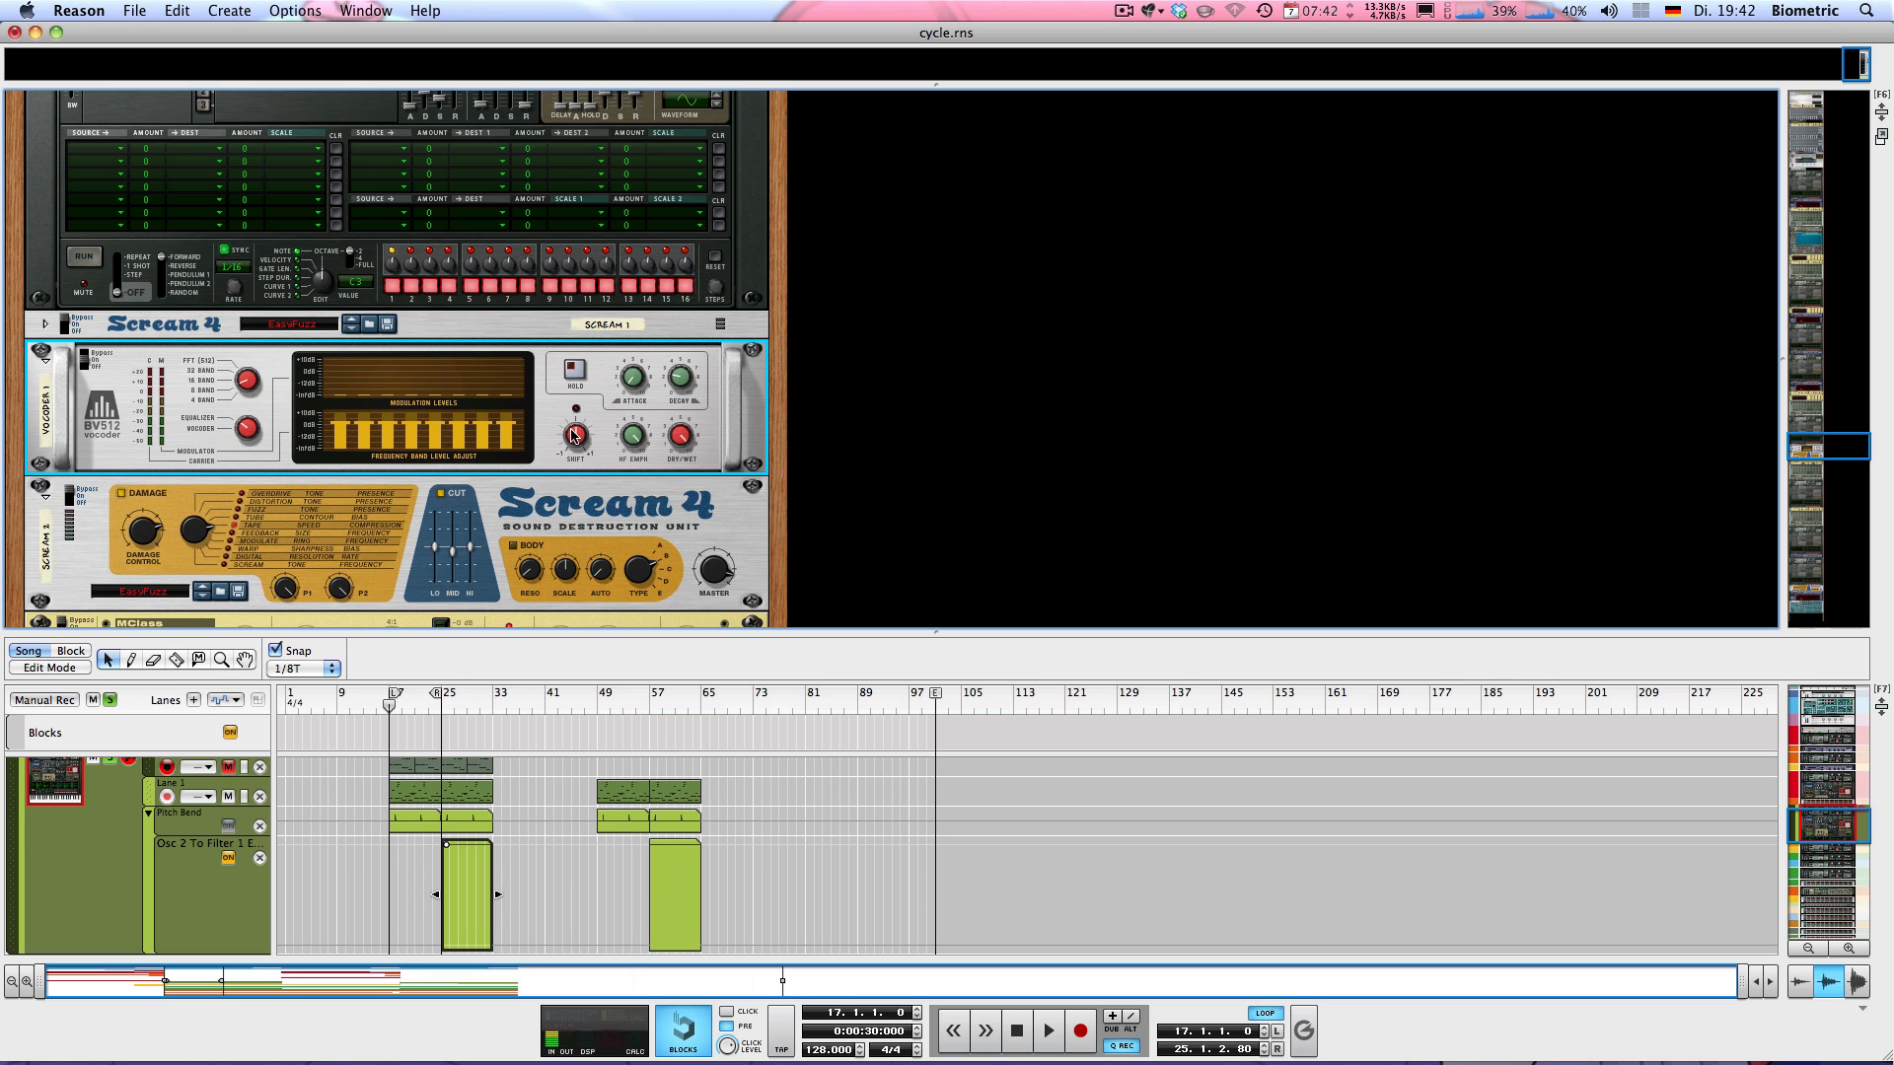
left_click_drag(86, 357, 76, 325)
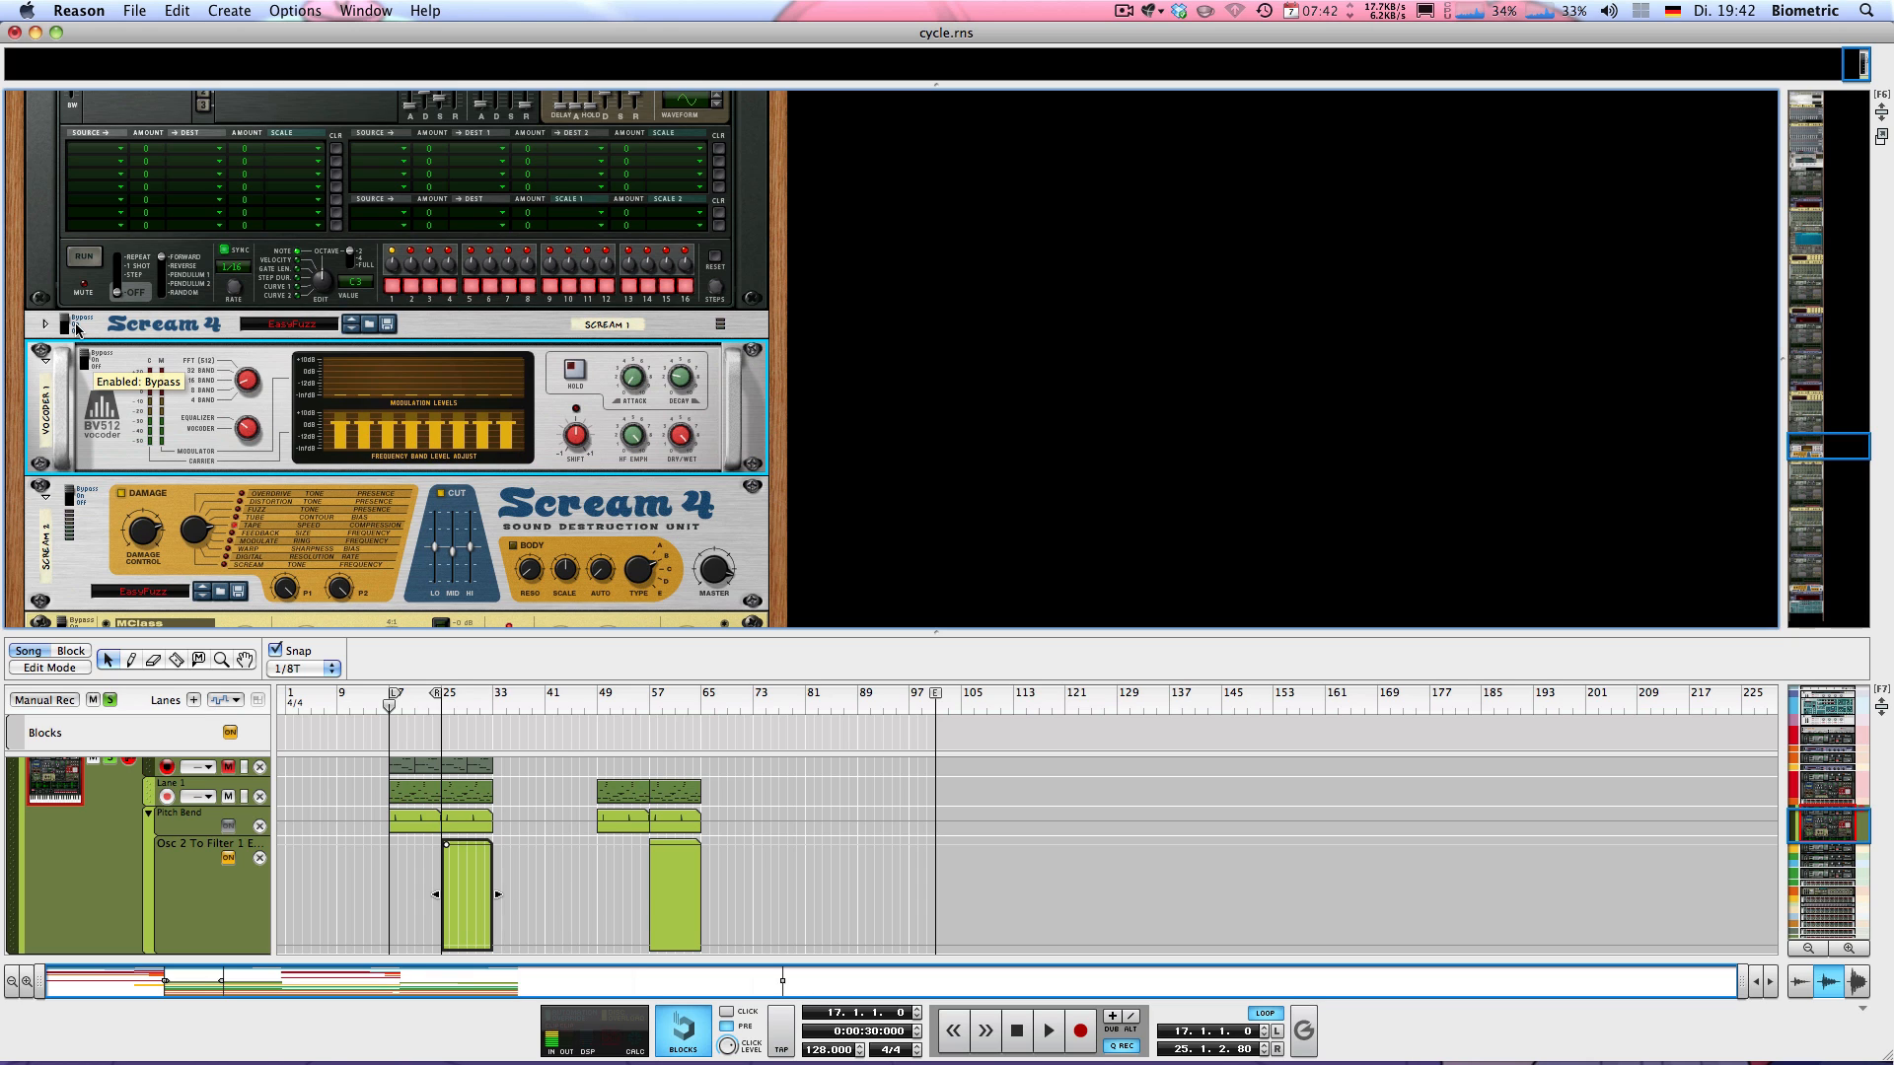
Audition the loop from bar 17 while toggling the vocoder between bypass and on, leaving it on
key("space")
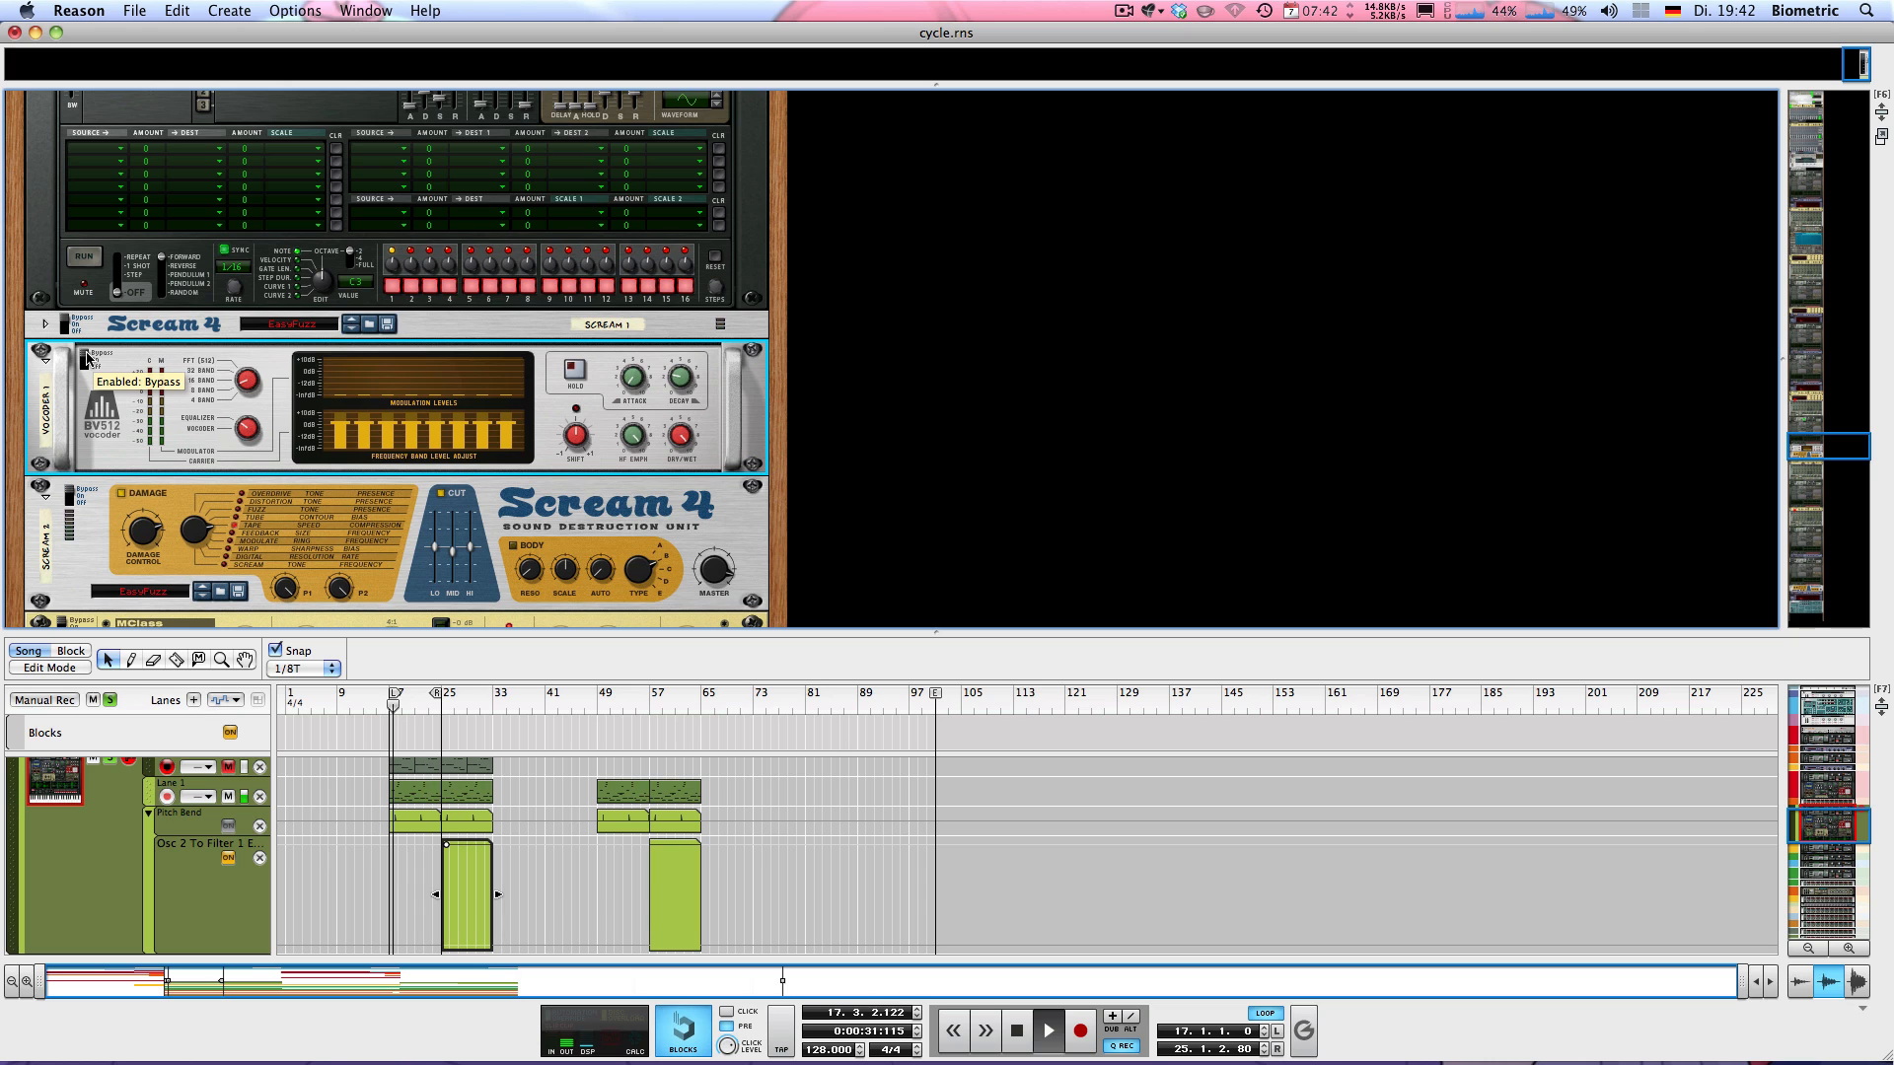
key("space")
key("space")
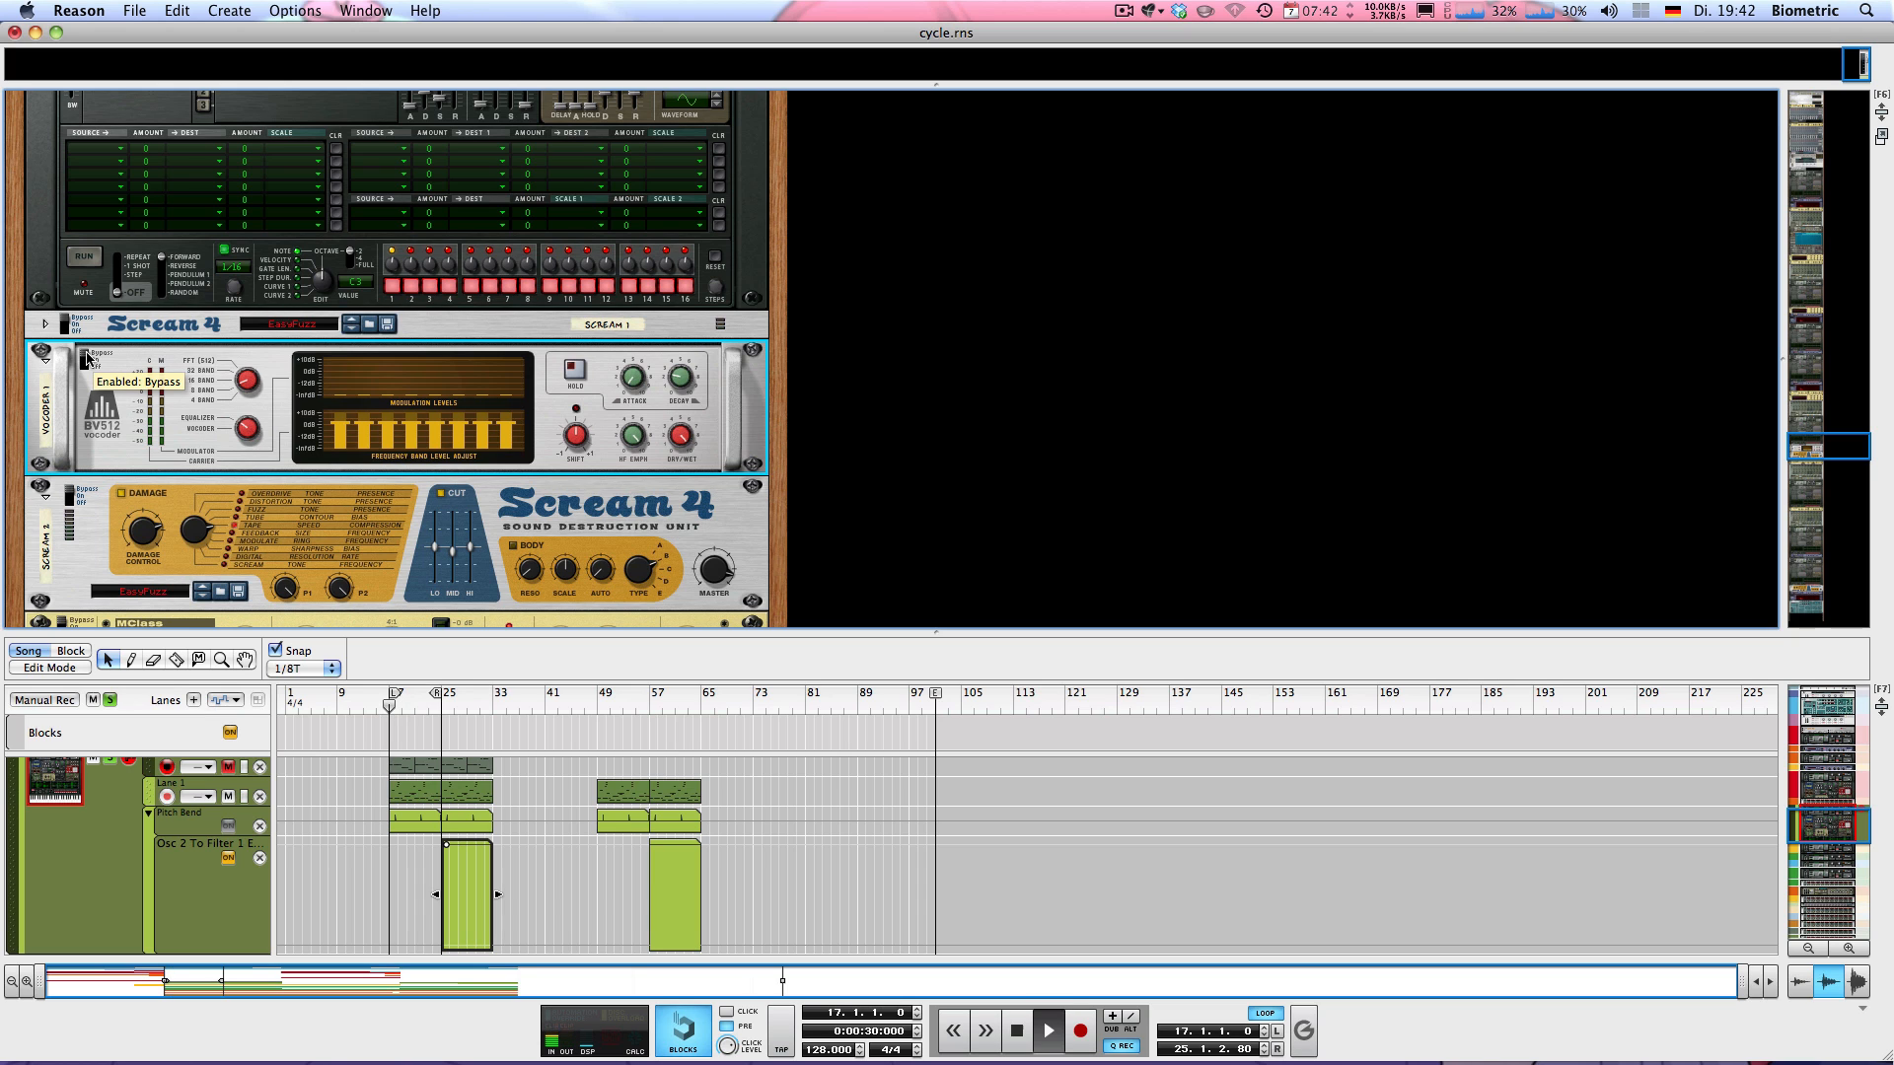
left_click(86, 362)
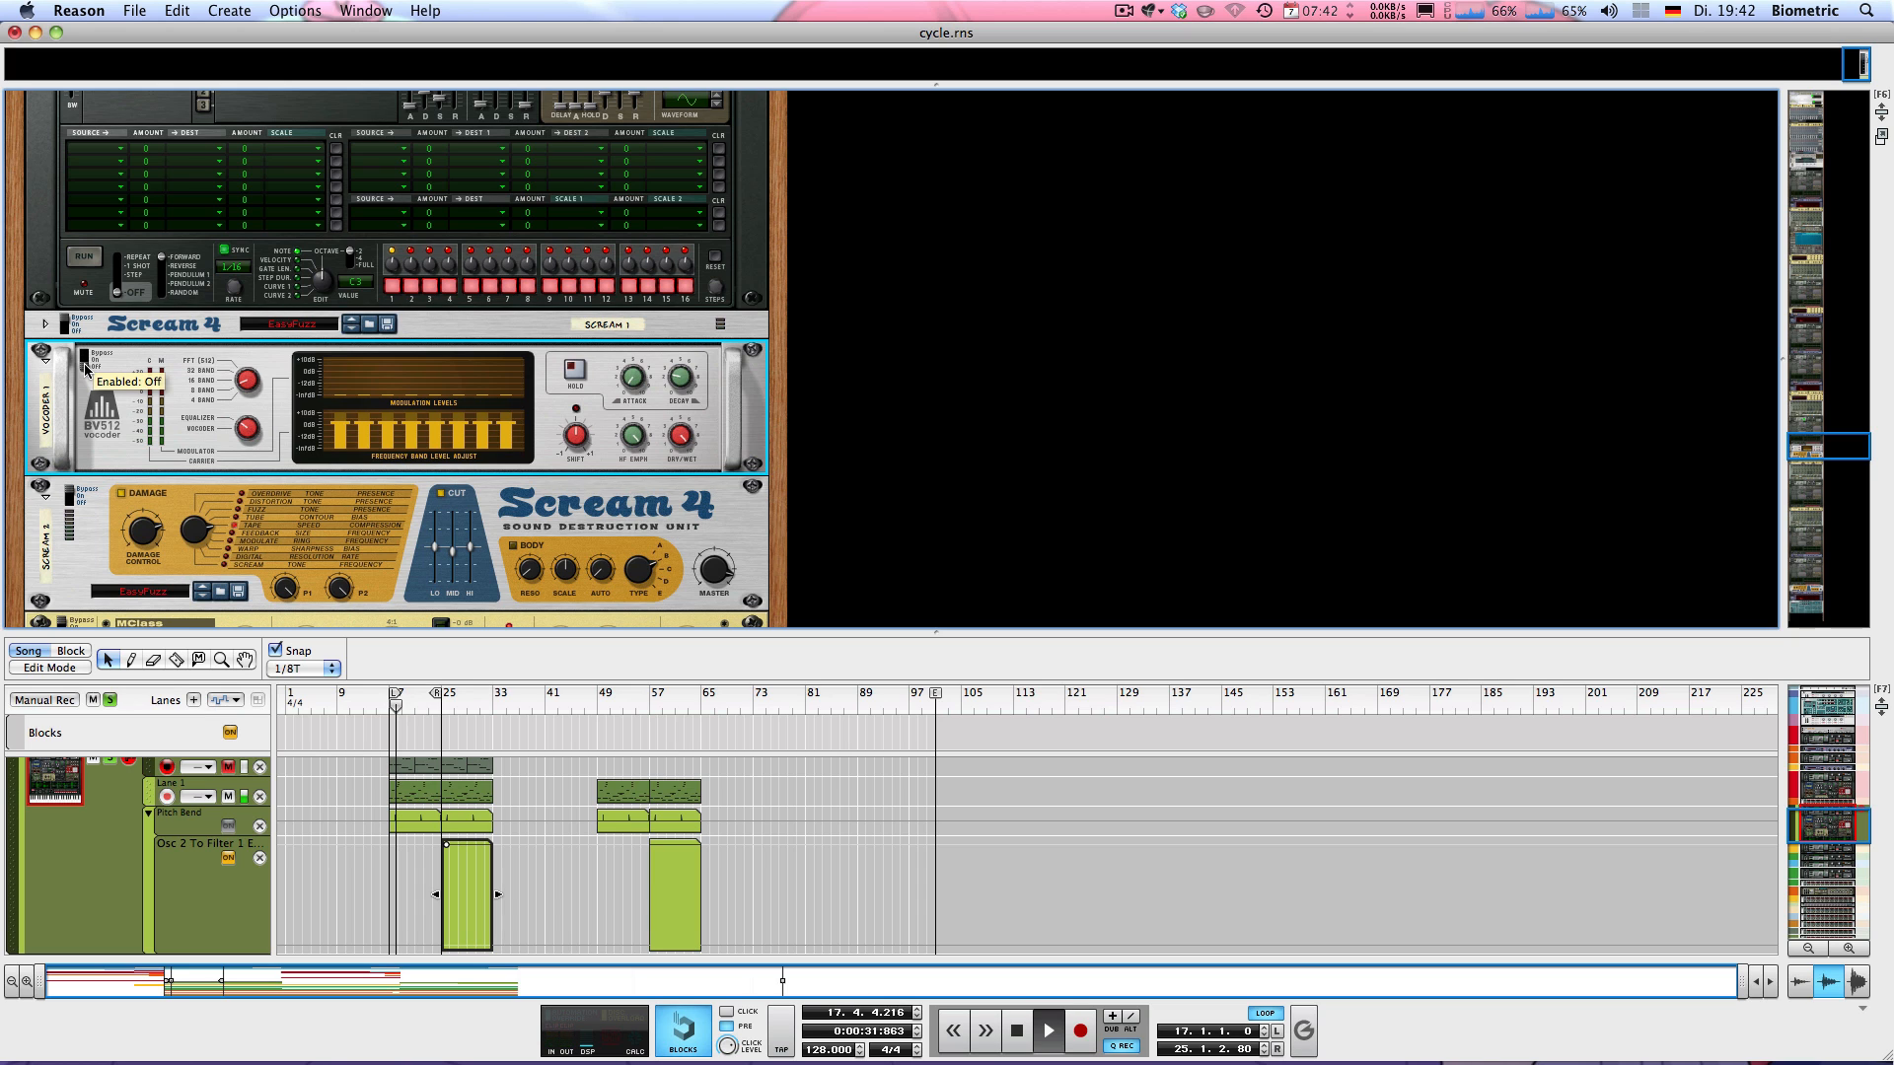
key("space")
key("KP_0")
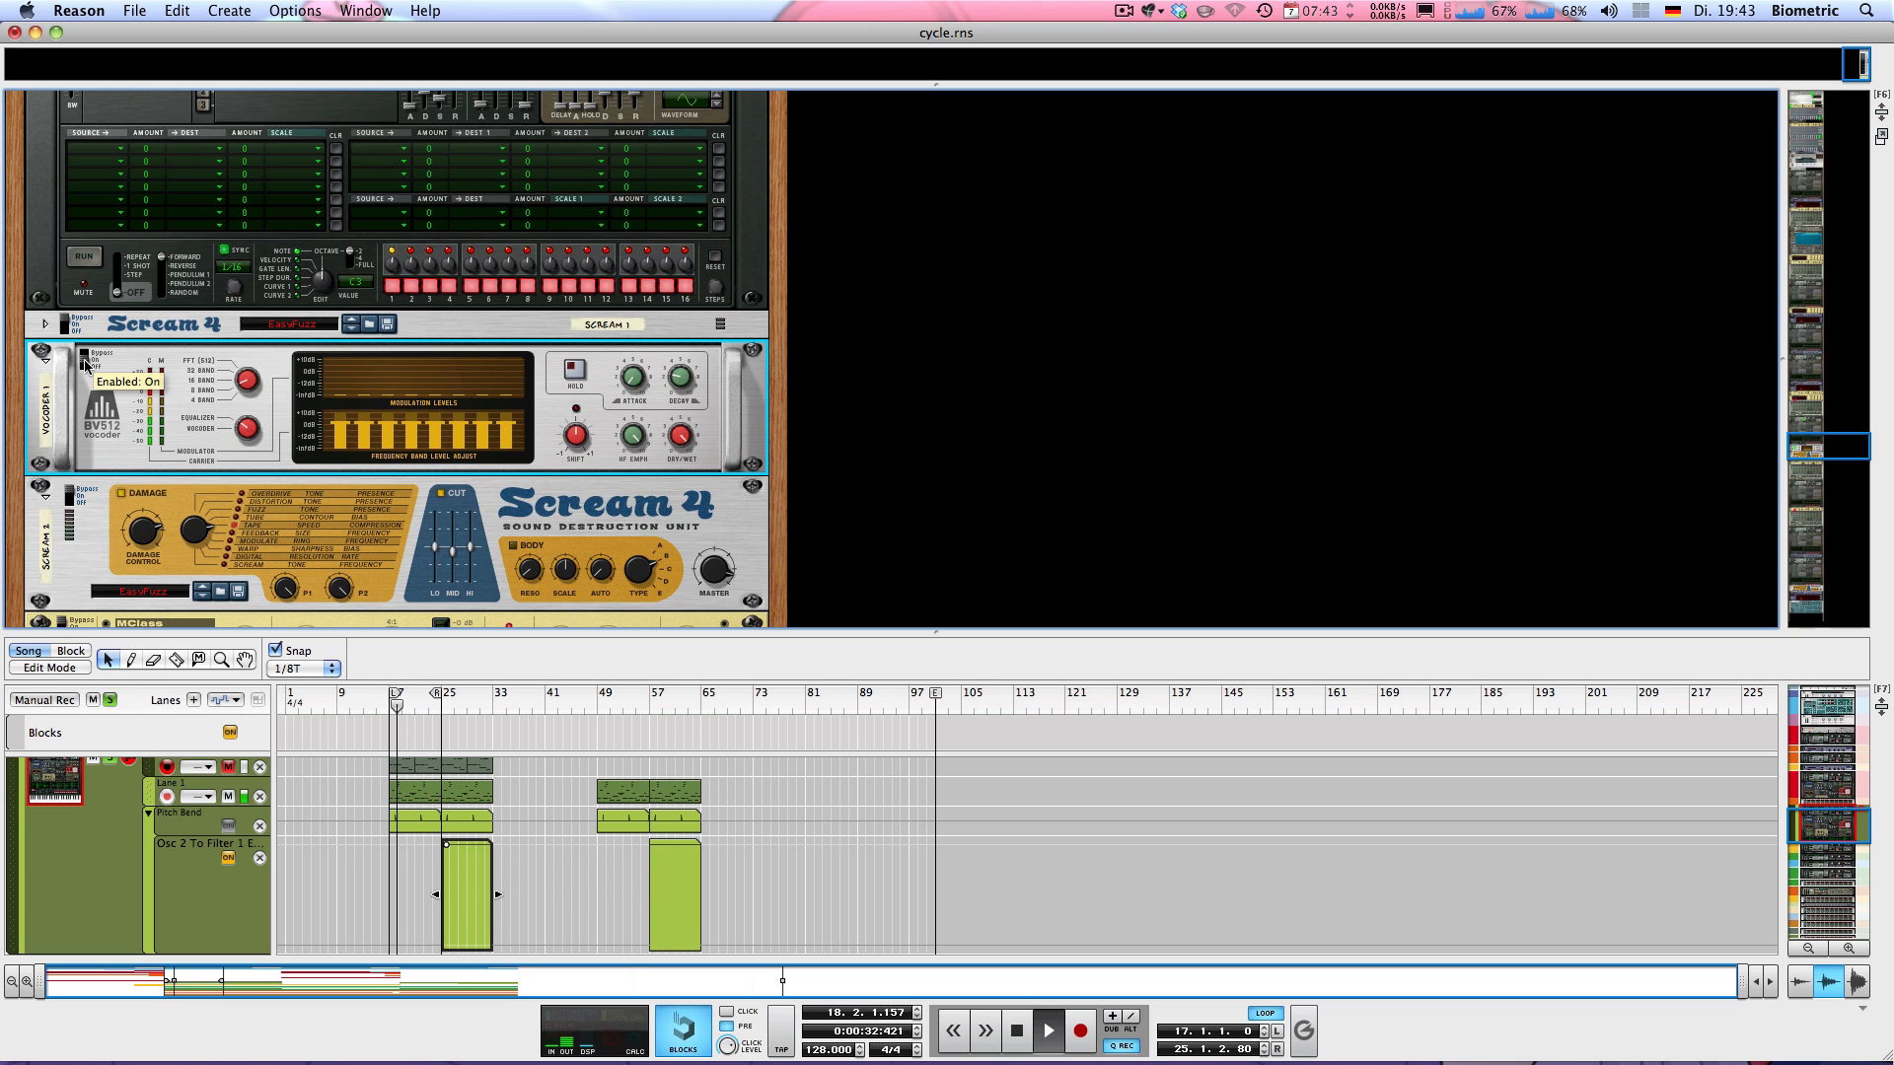
left_click(84, 357)
left_click(84, 357)
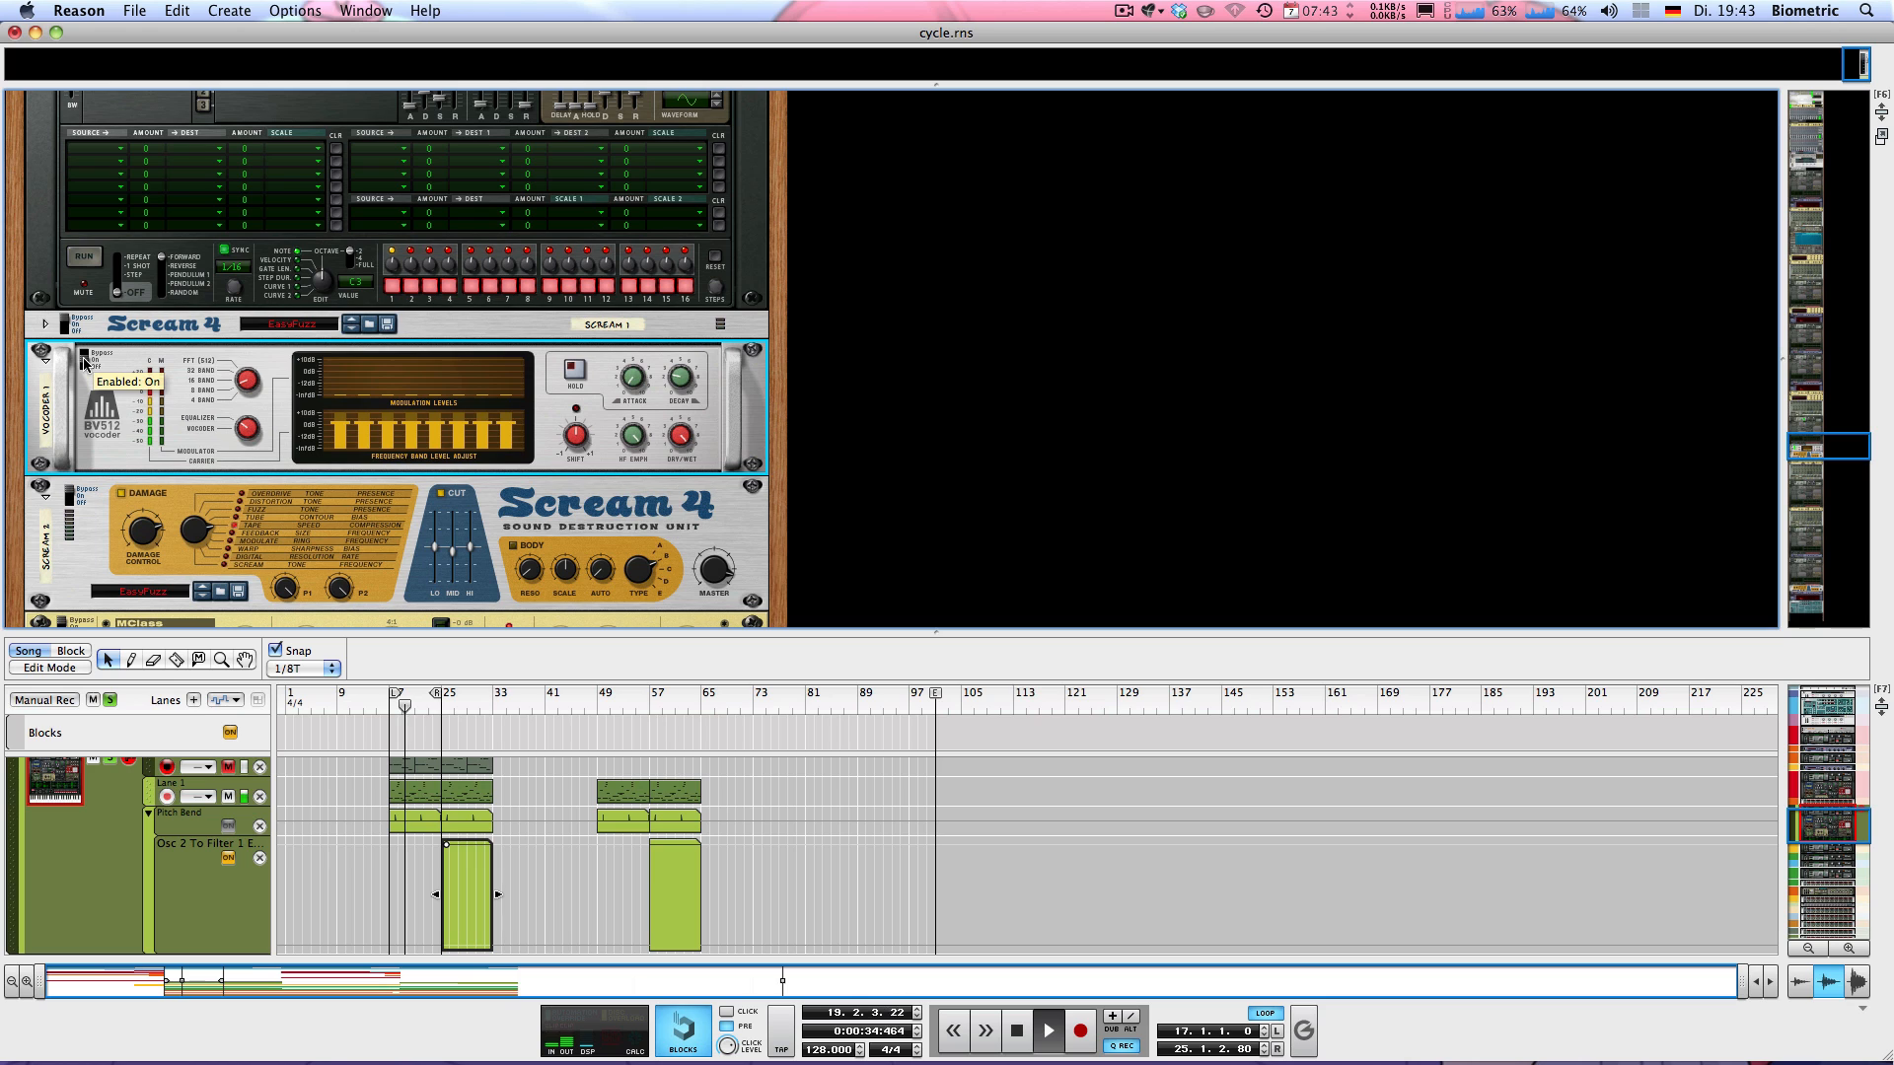
key("space")
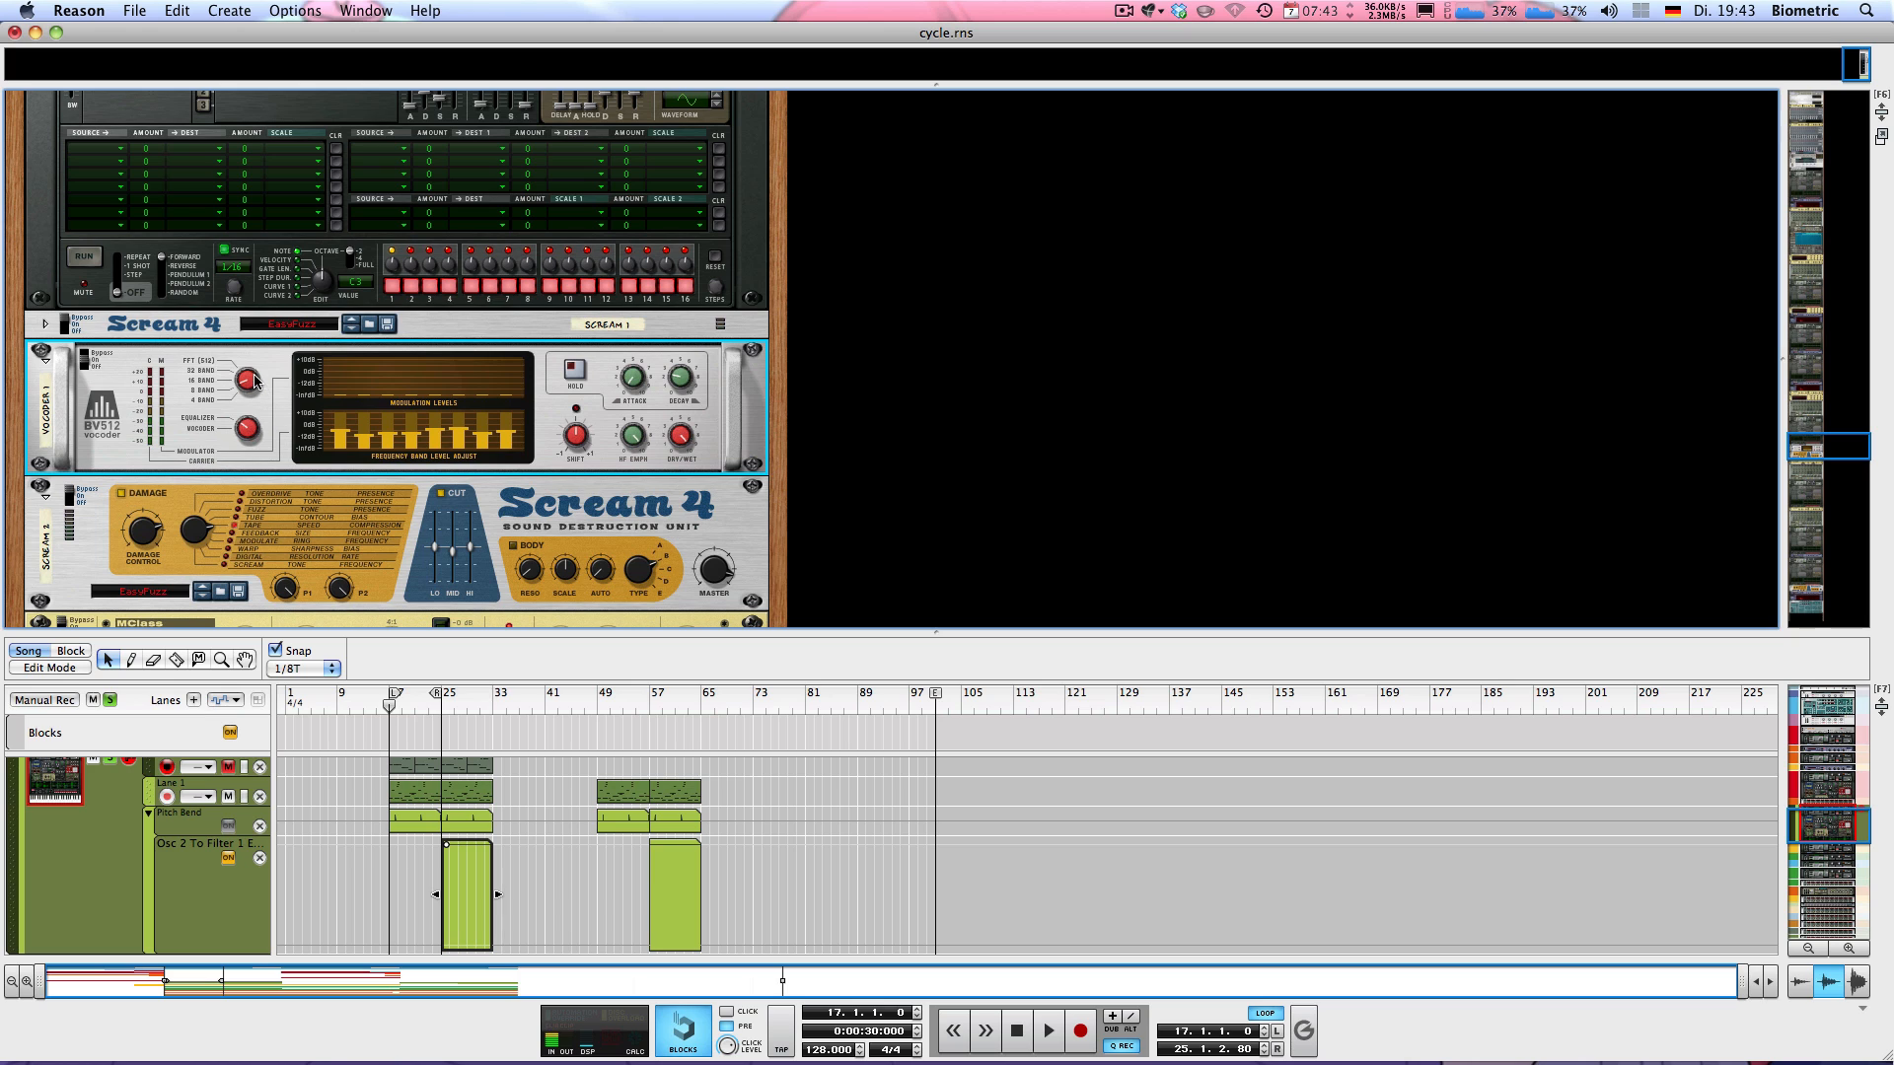
Audition the loop with the vocoder's original uneven band levels and return to bar 17
key("space")
key("space")
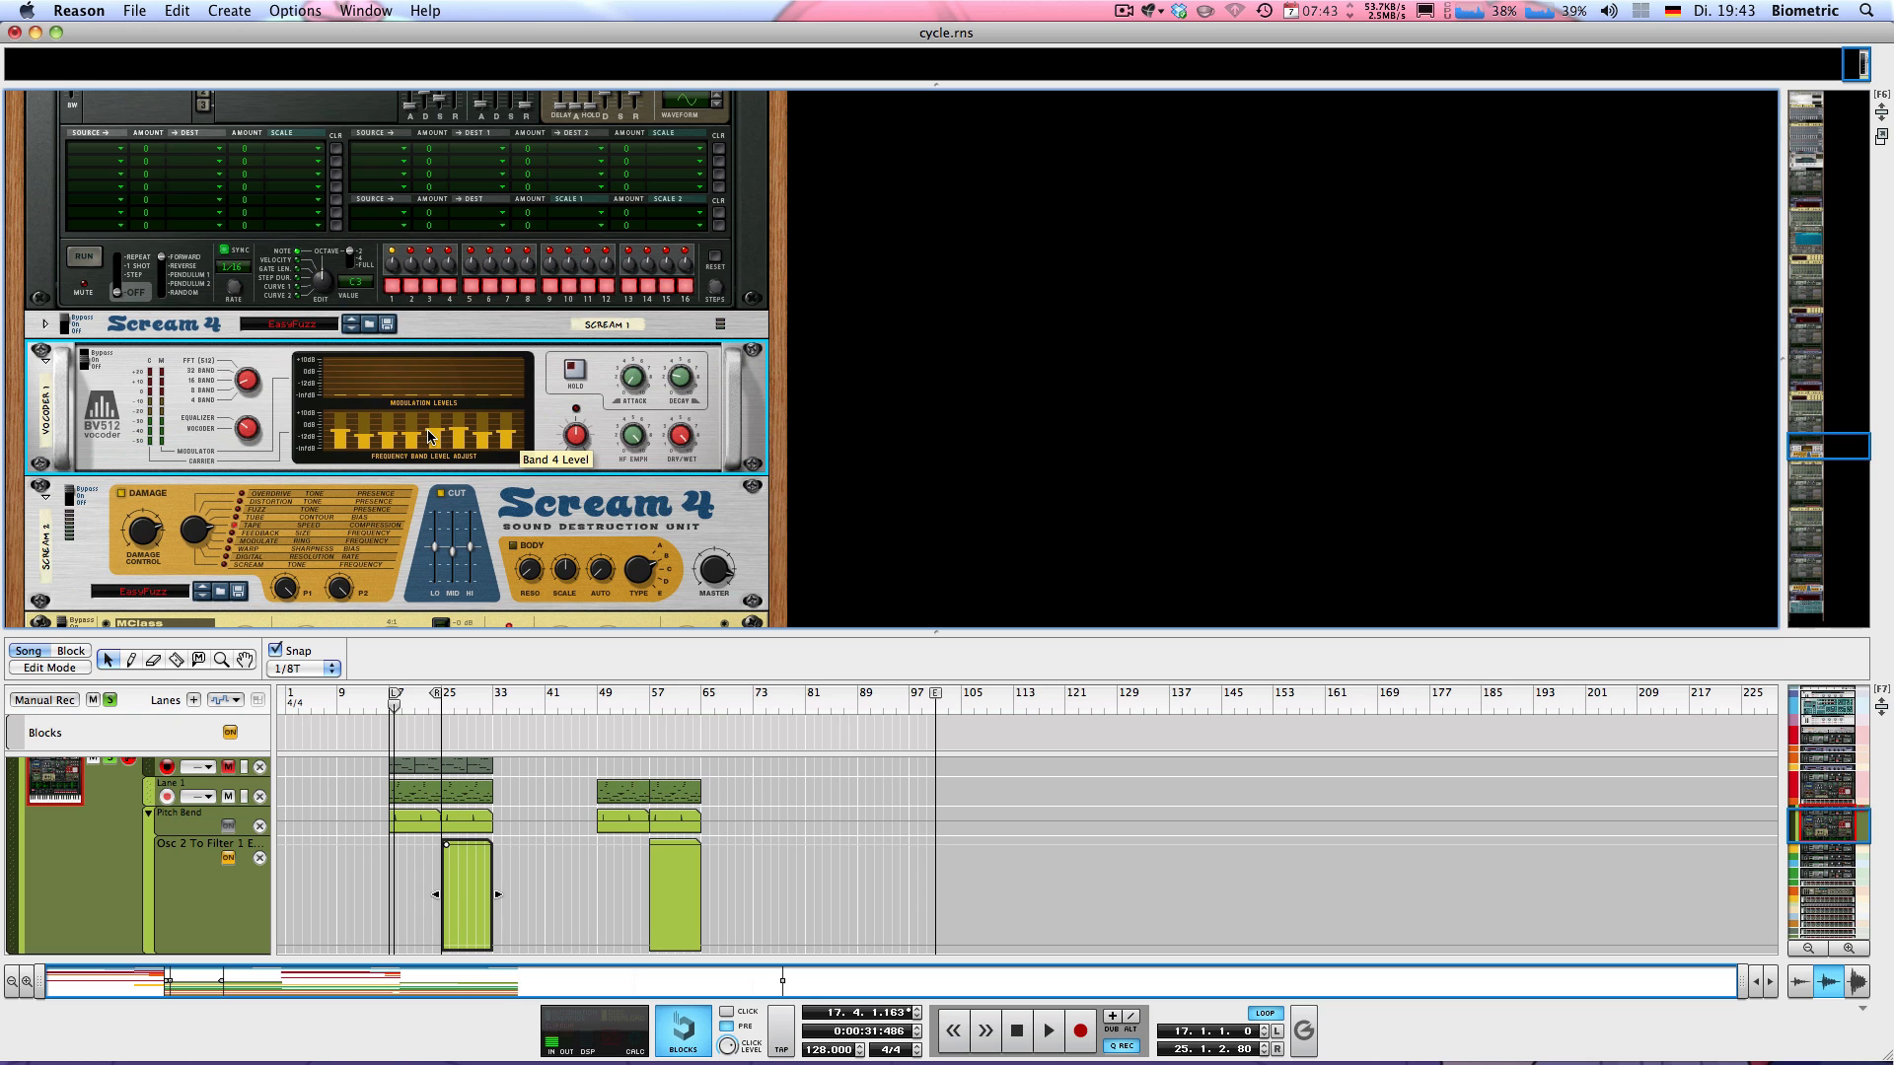
key("shift+Return")
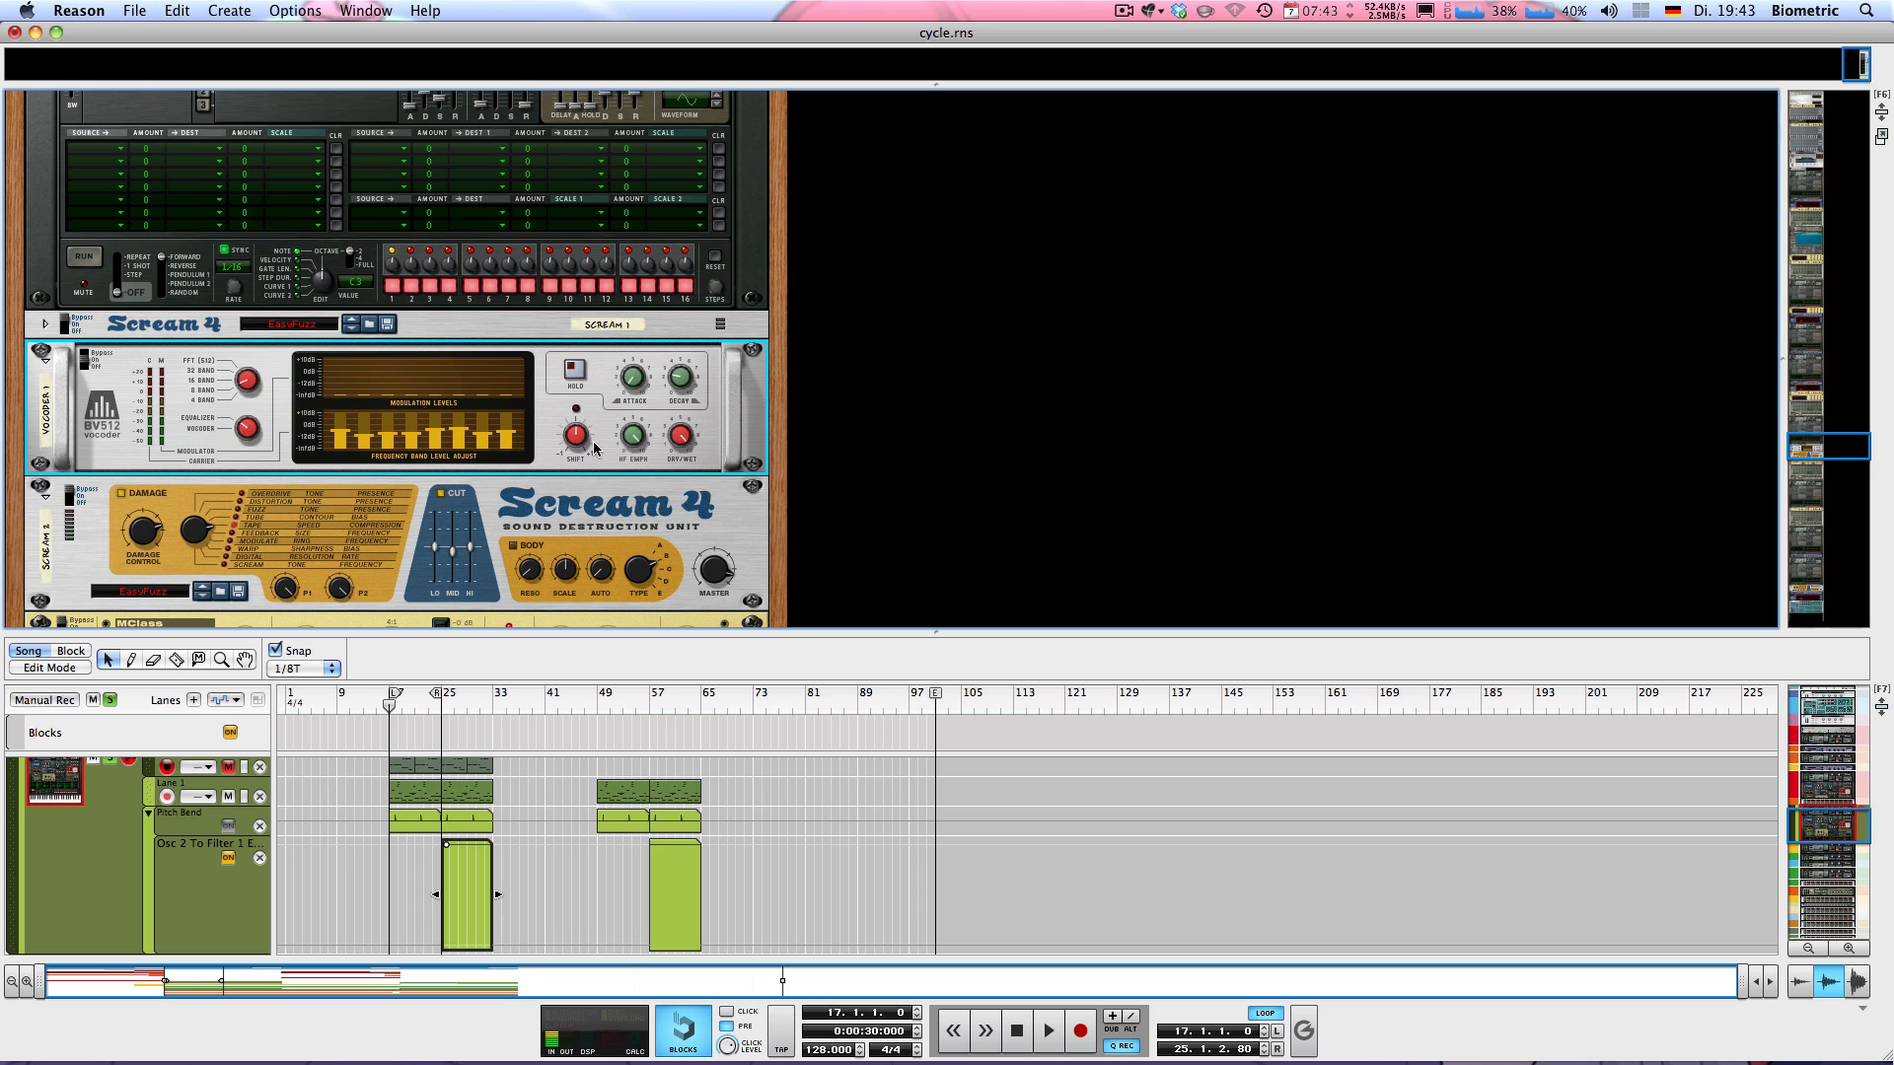
Turn the vocoder's Shift knob while auditioning the loop from bar 17
mouse_move(579, 439)
left_mouse_down()
mouse_move(524, 293)
mouse_move(582, 442)
left_mouse_up()
key("space")
left_click_drag(577, 437, 519, 391)
key("space")
key("KP_0")
Check the damage amount, second parameter and Cut Mid settings of the Scream 4 below the vocoder
mouse_move(564, 446)
scroll(564, 446, "down", 3)
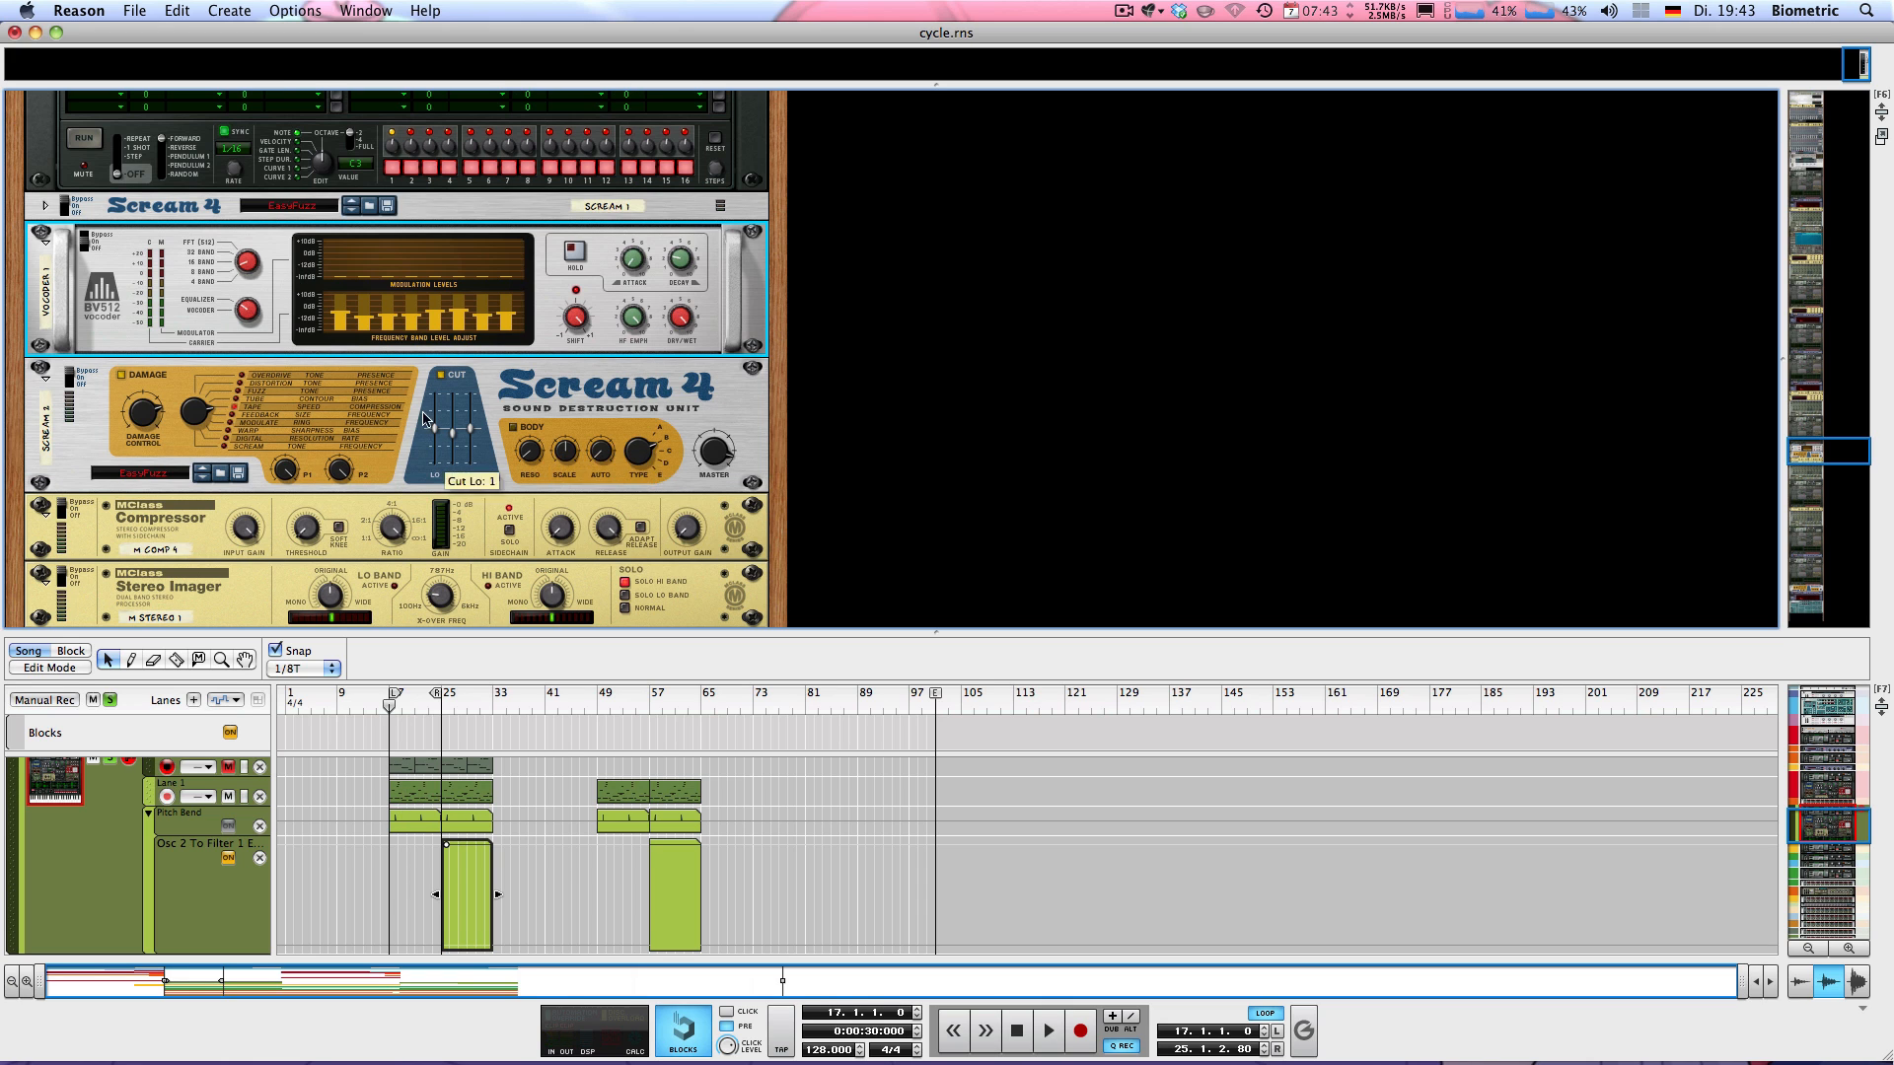
scroll(419, 403, "down", 3)
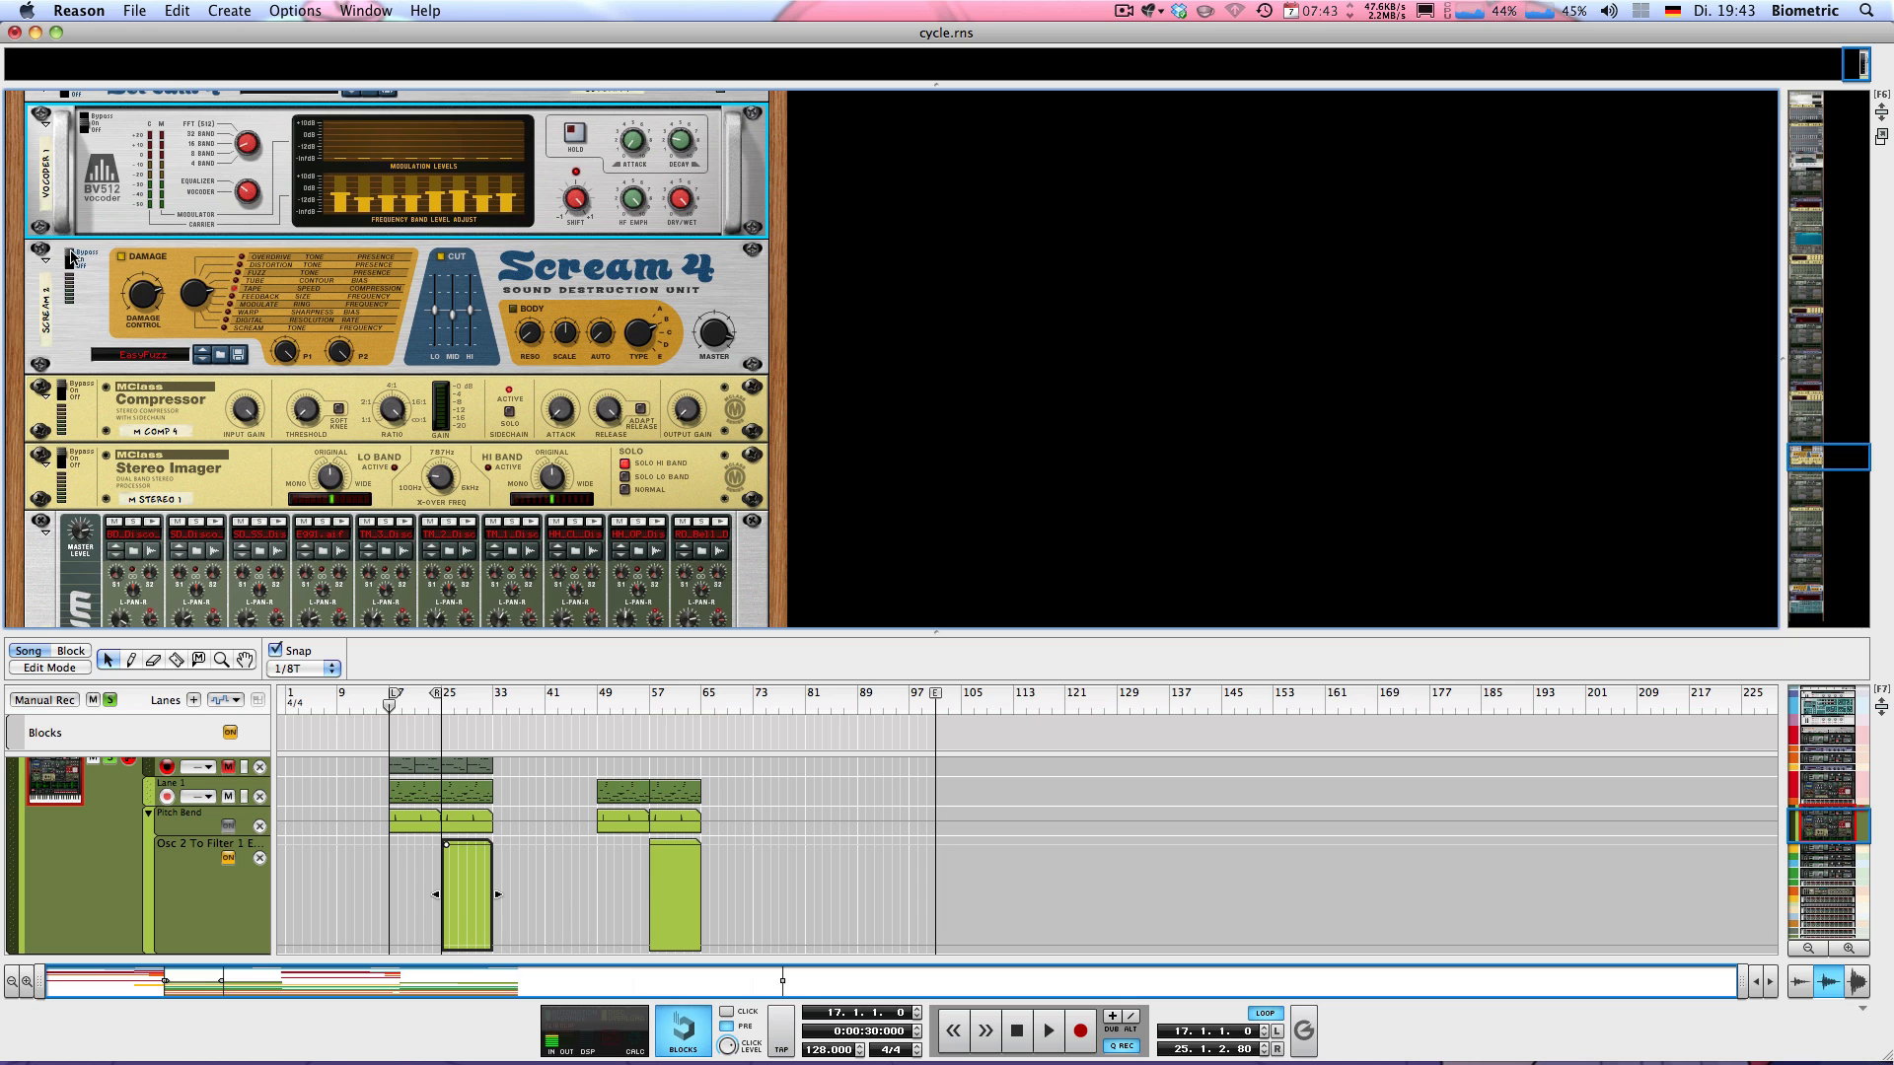
left_click(146, 293)
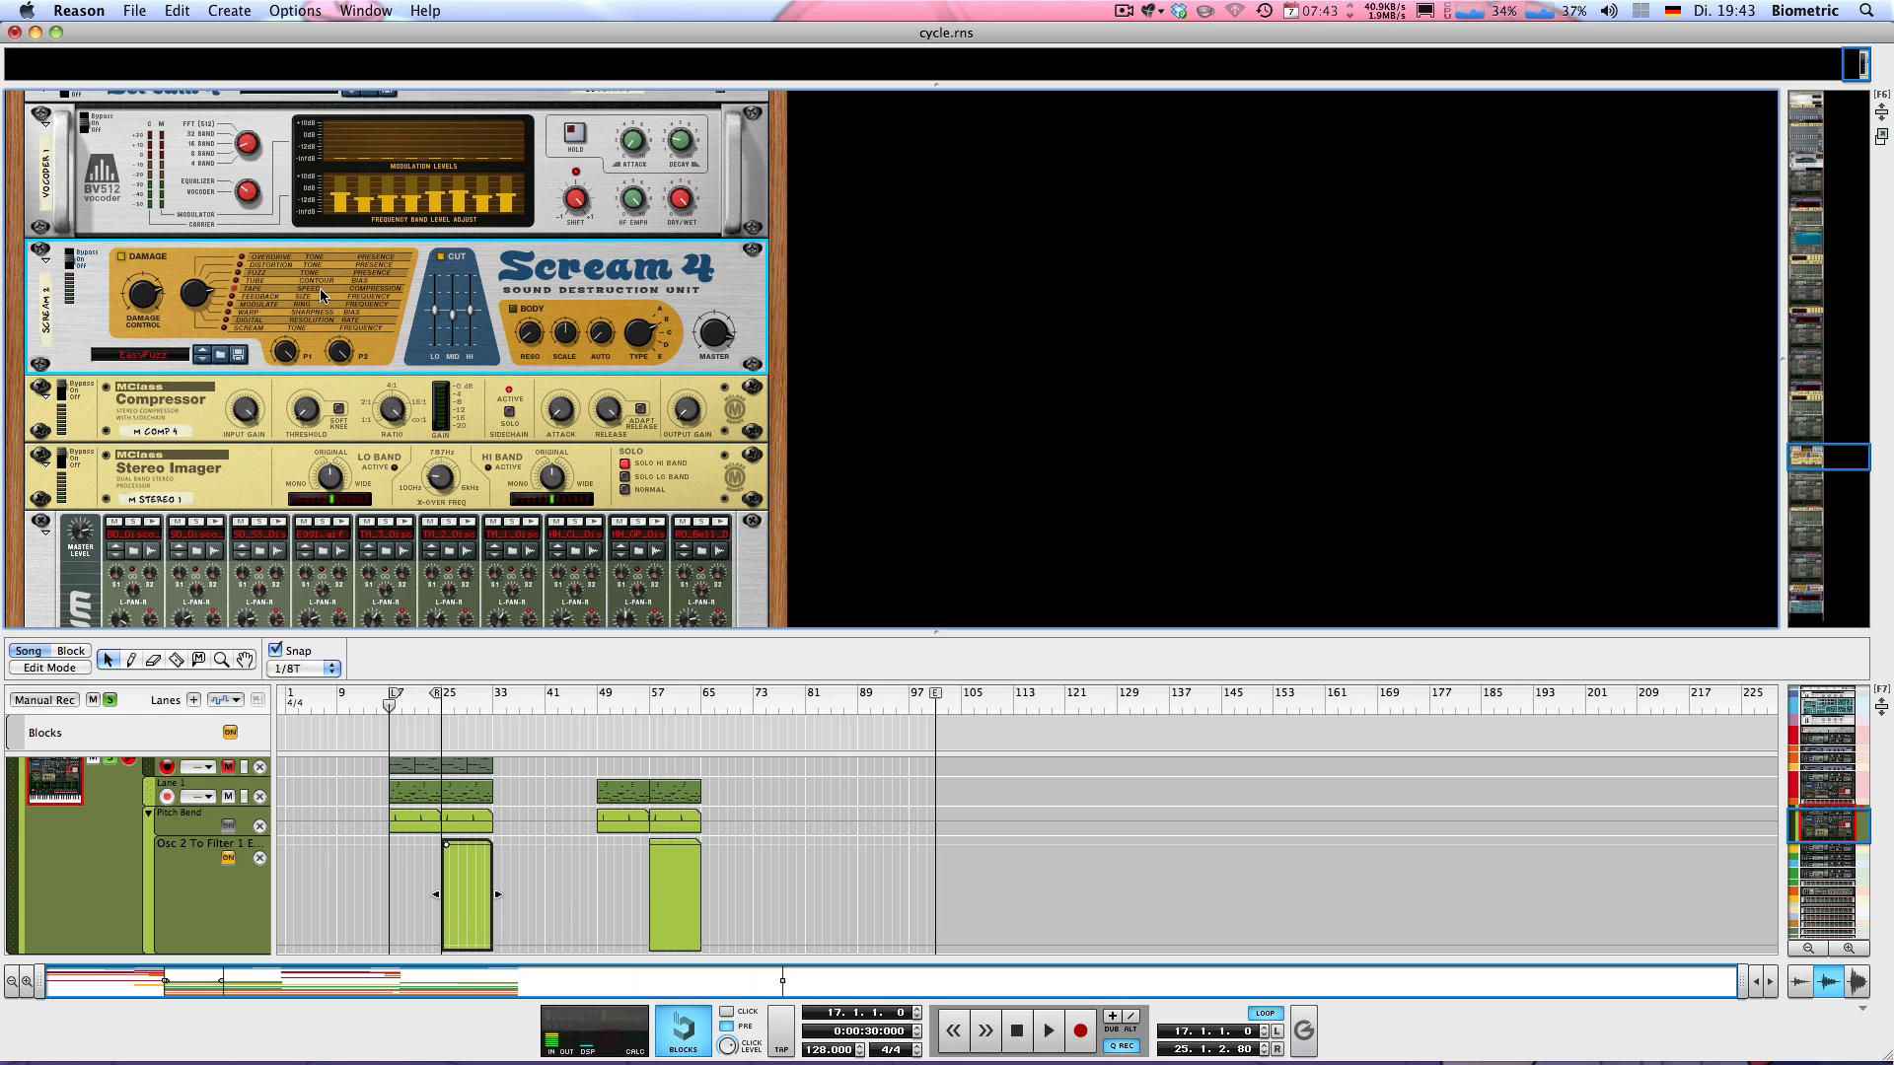
mouse_move(140, 301)
mouse_move(346, 357)
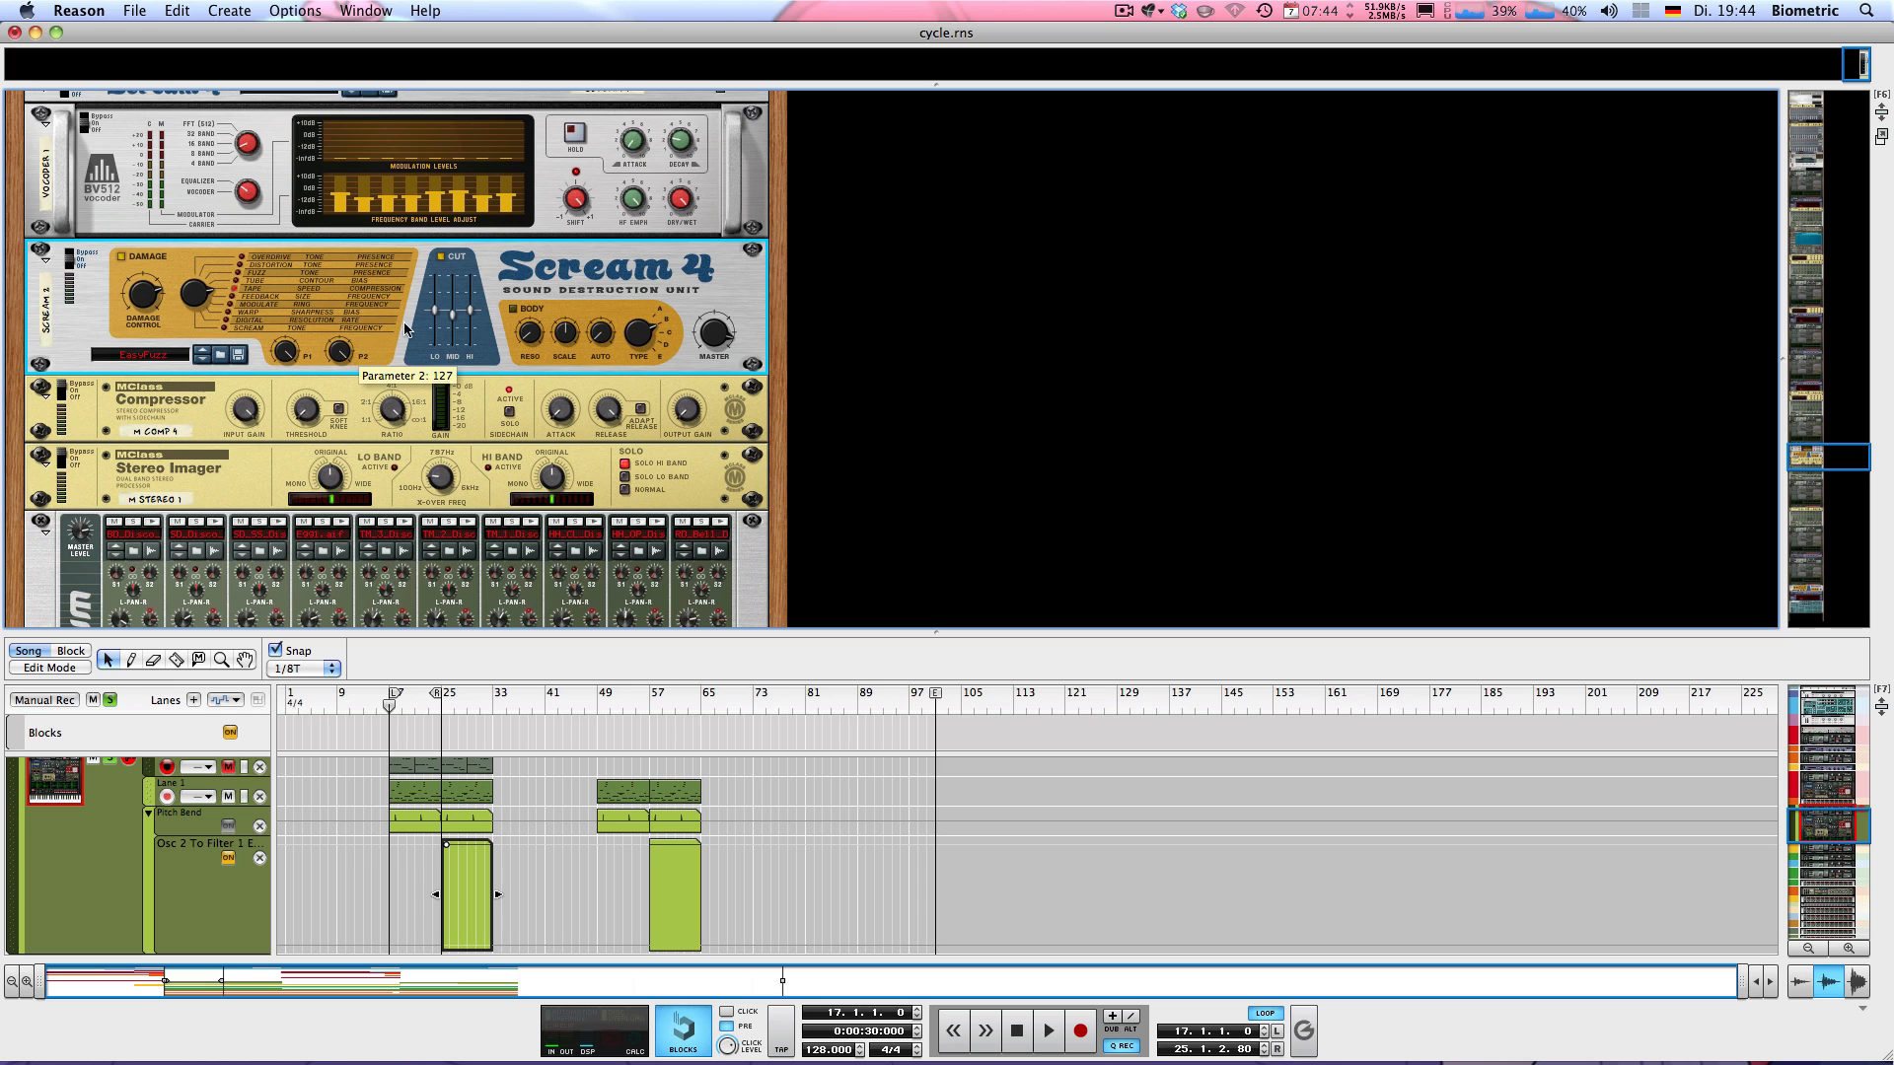
mouse_move(451, 317)
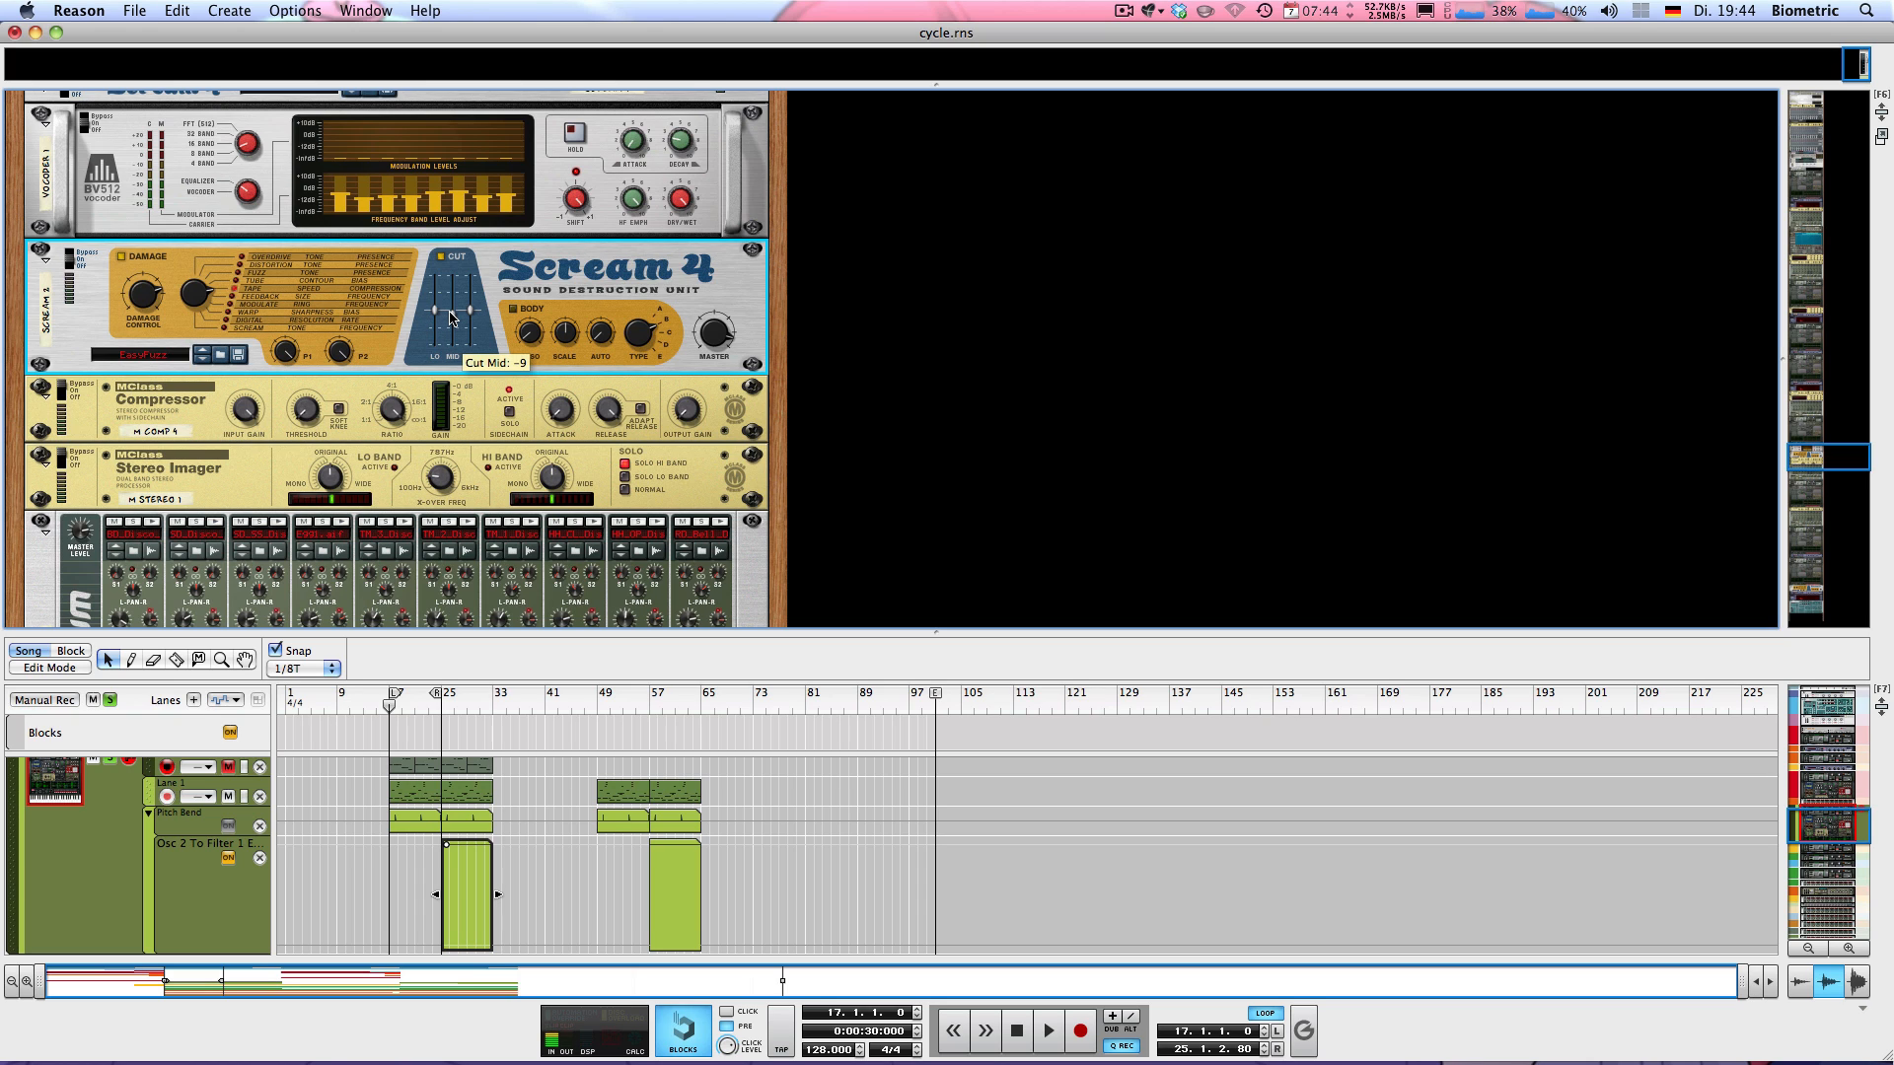
Switch on the Scream 4 below the vocoder while auditioning the loop from bar 17
key("space")
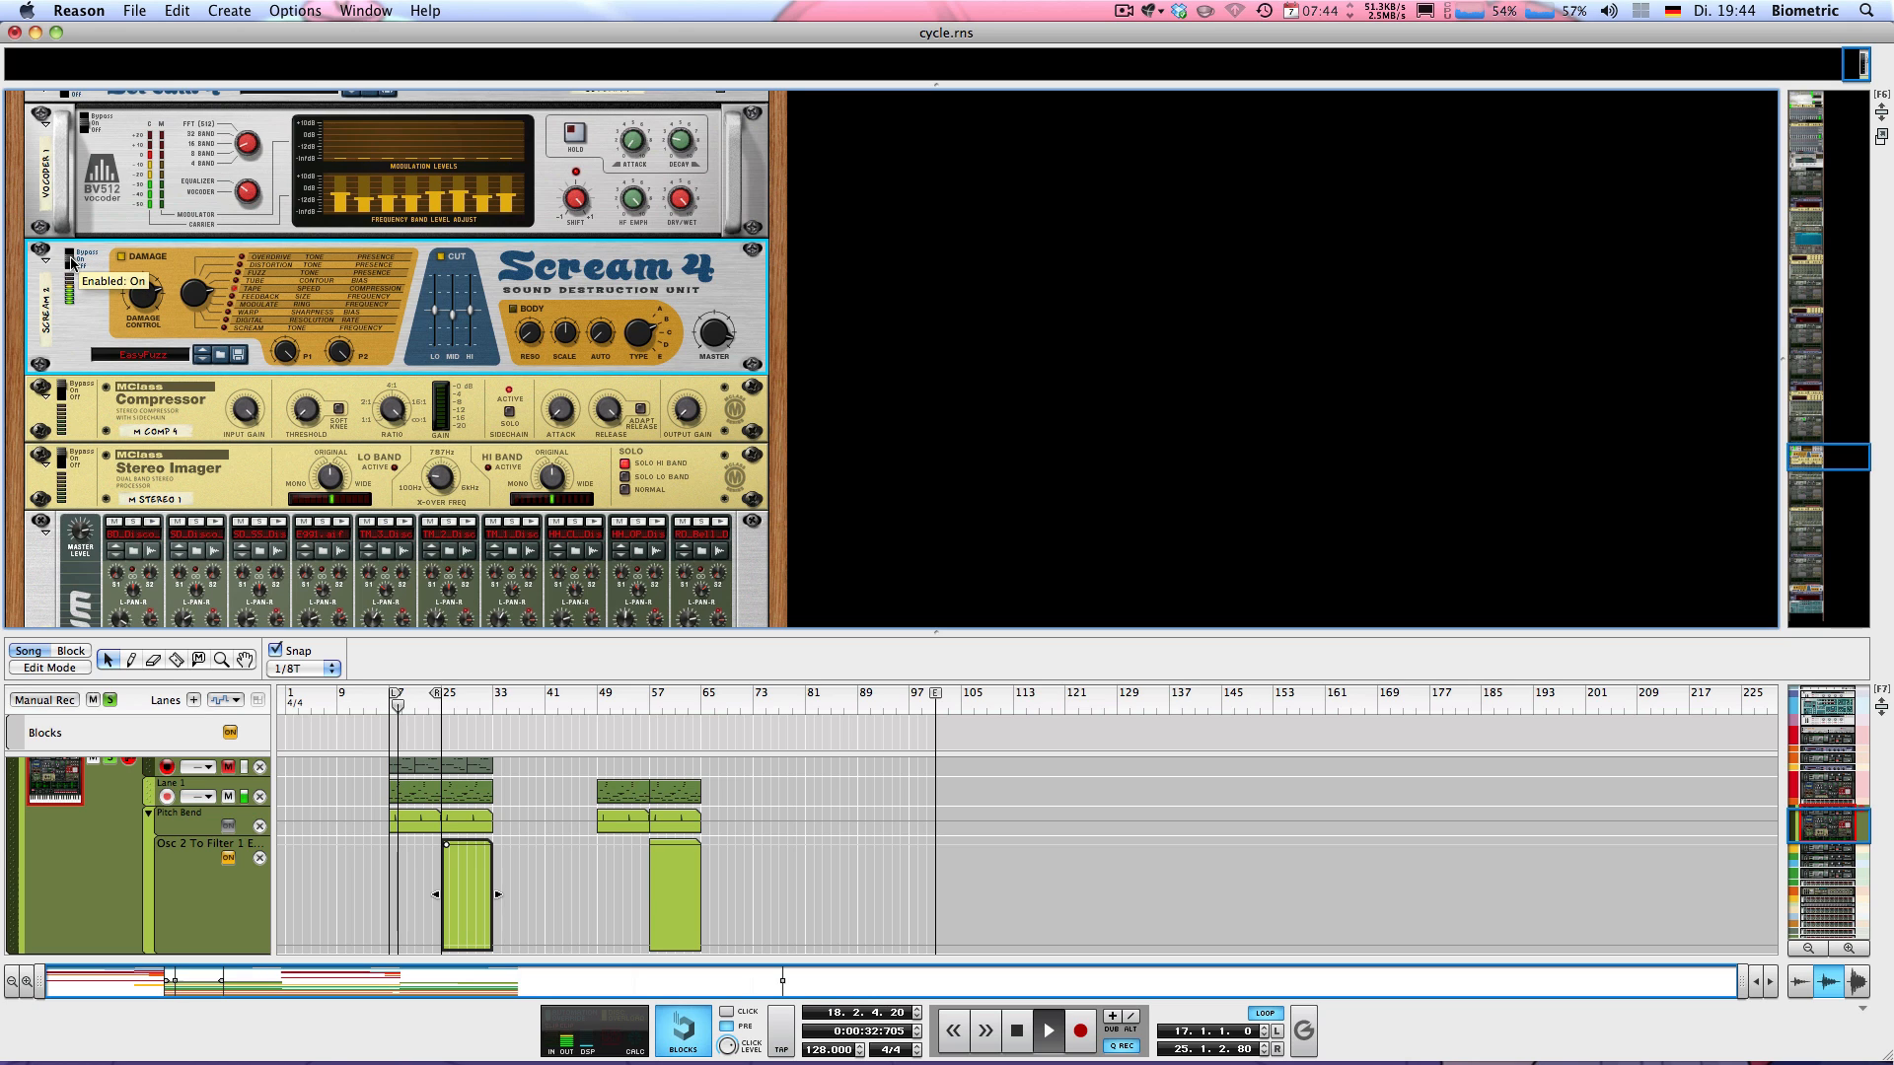
key("space")
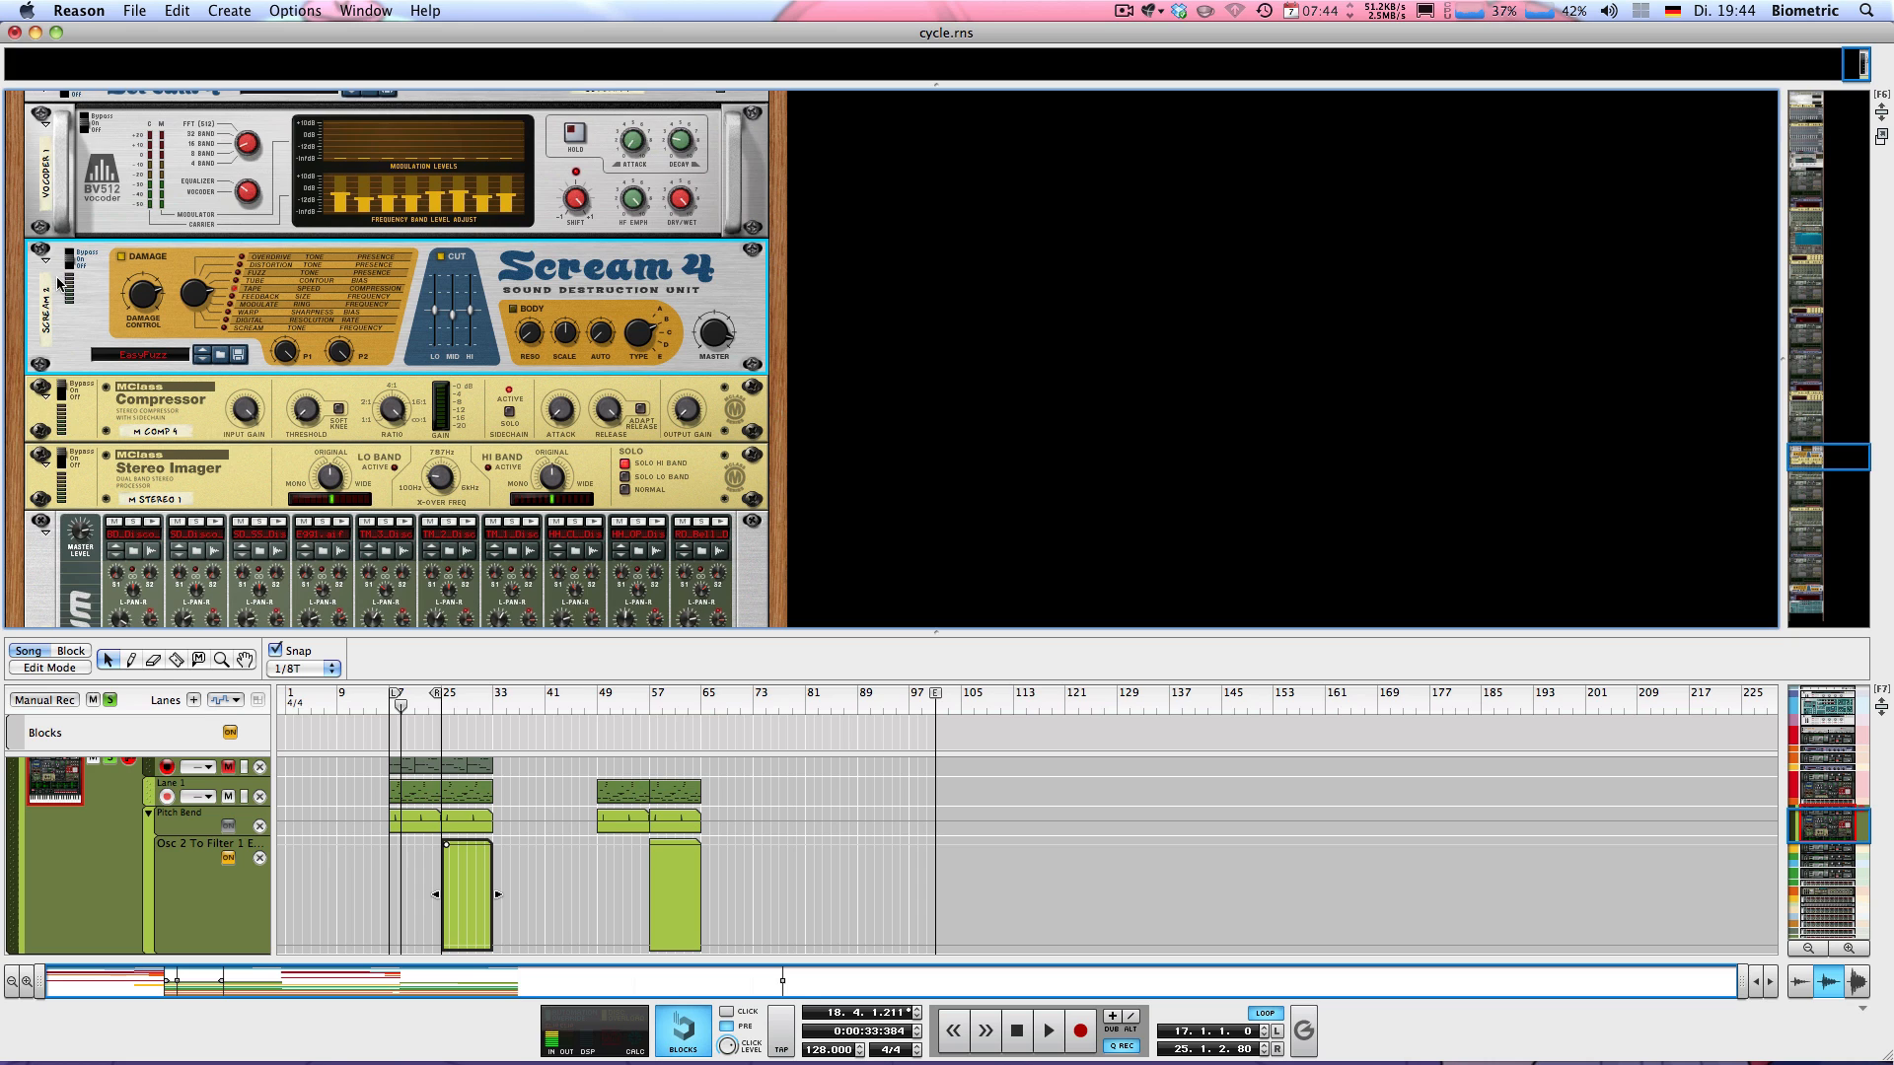
Take the MClass Compressor and the Stereo Imager out of bypass by switching both on
scroll(59, 283, "down", 3)
left_click(61, 276)
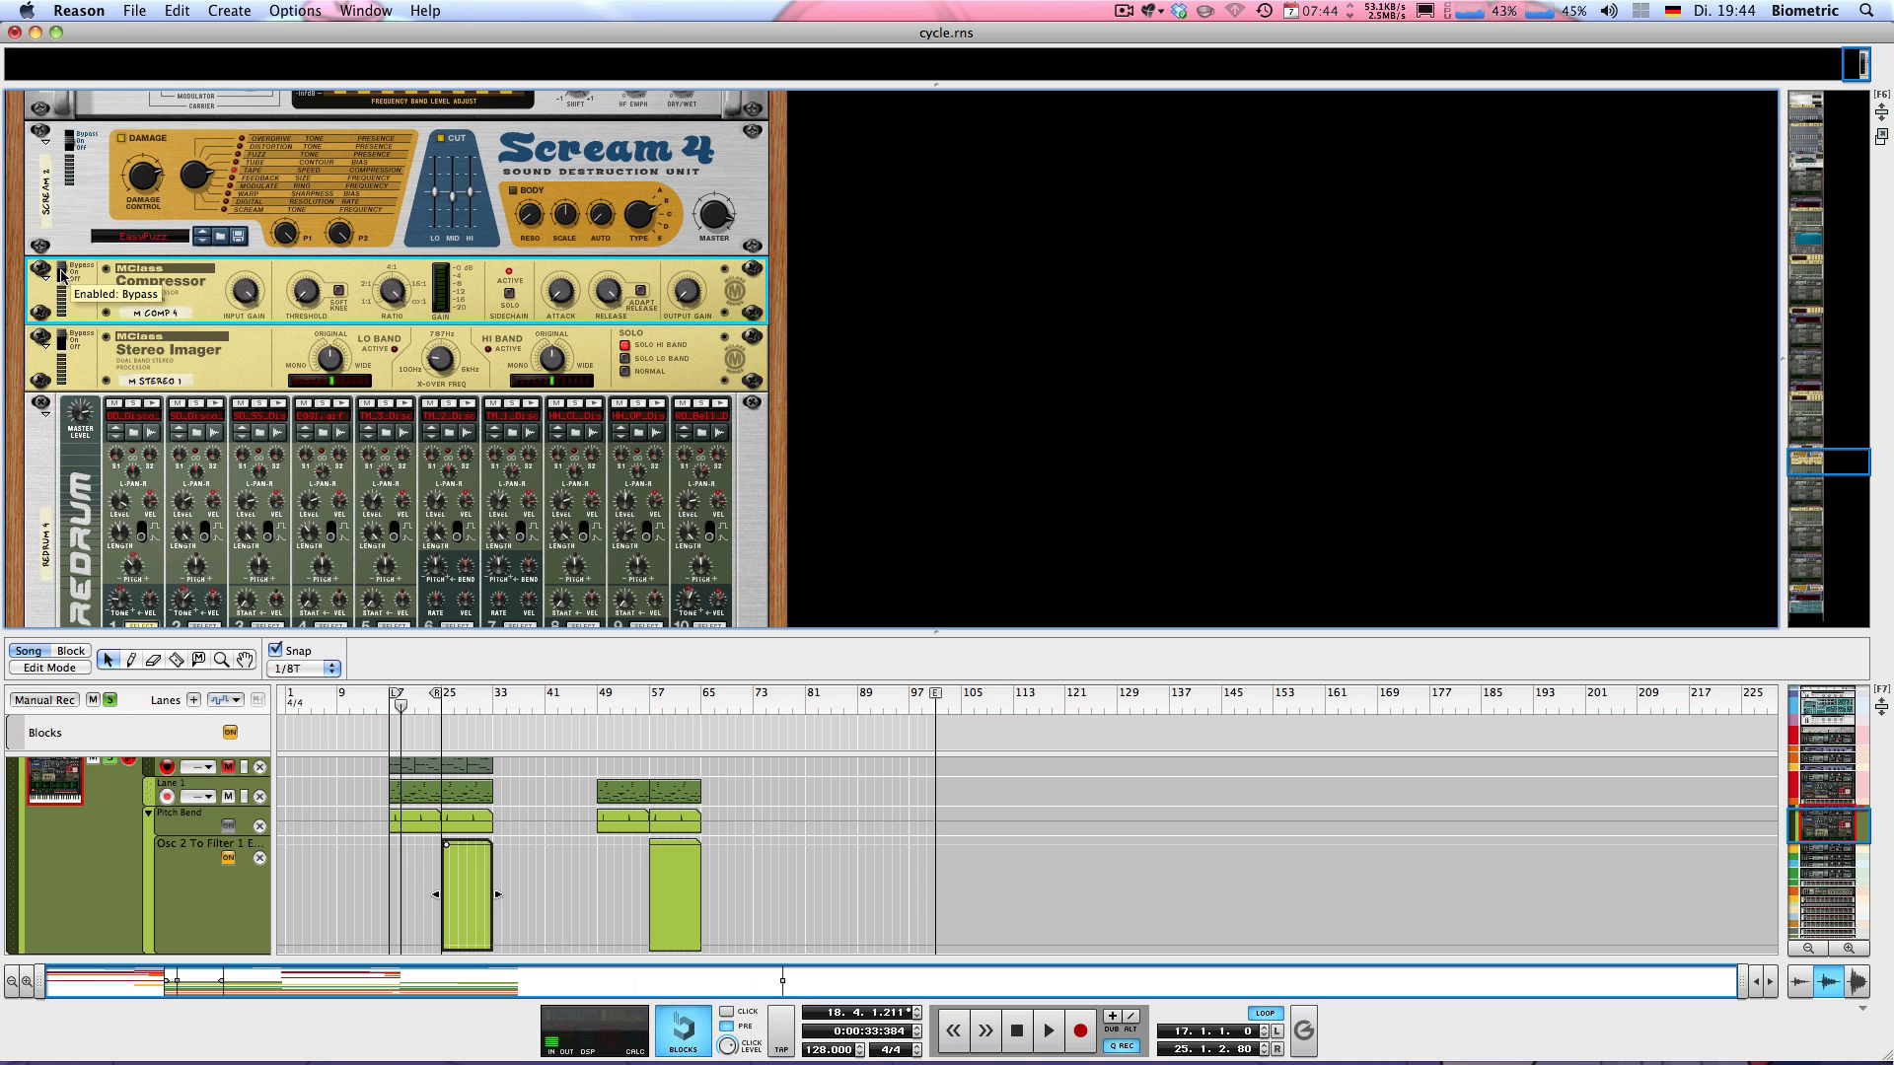
left_click(61, 277)
left_click(65, 345)
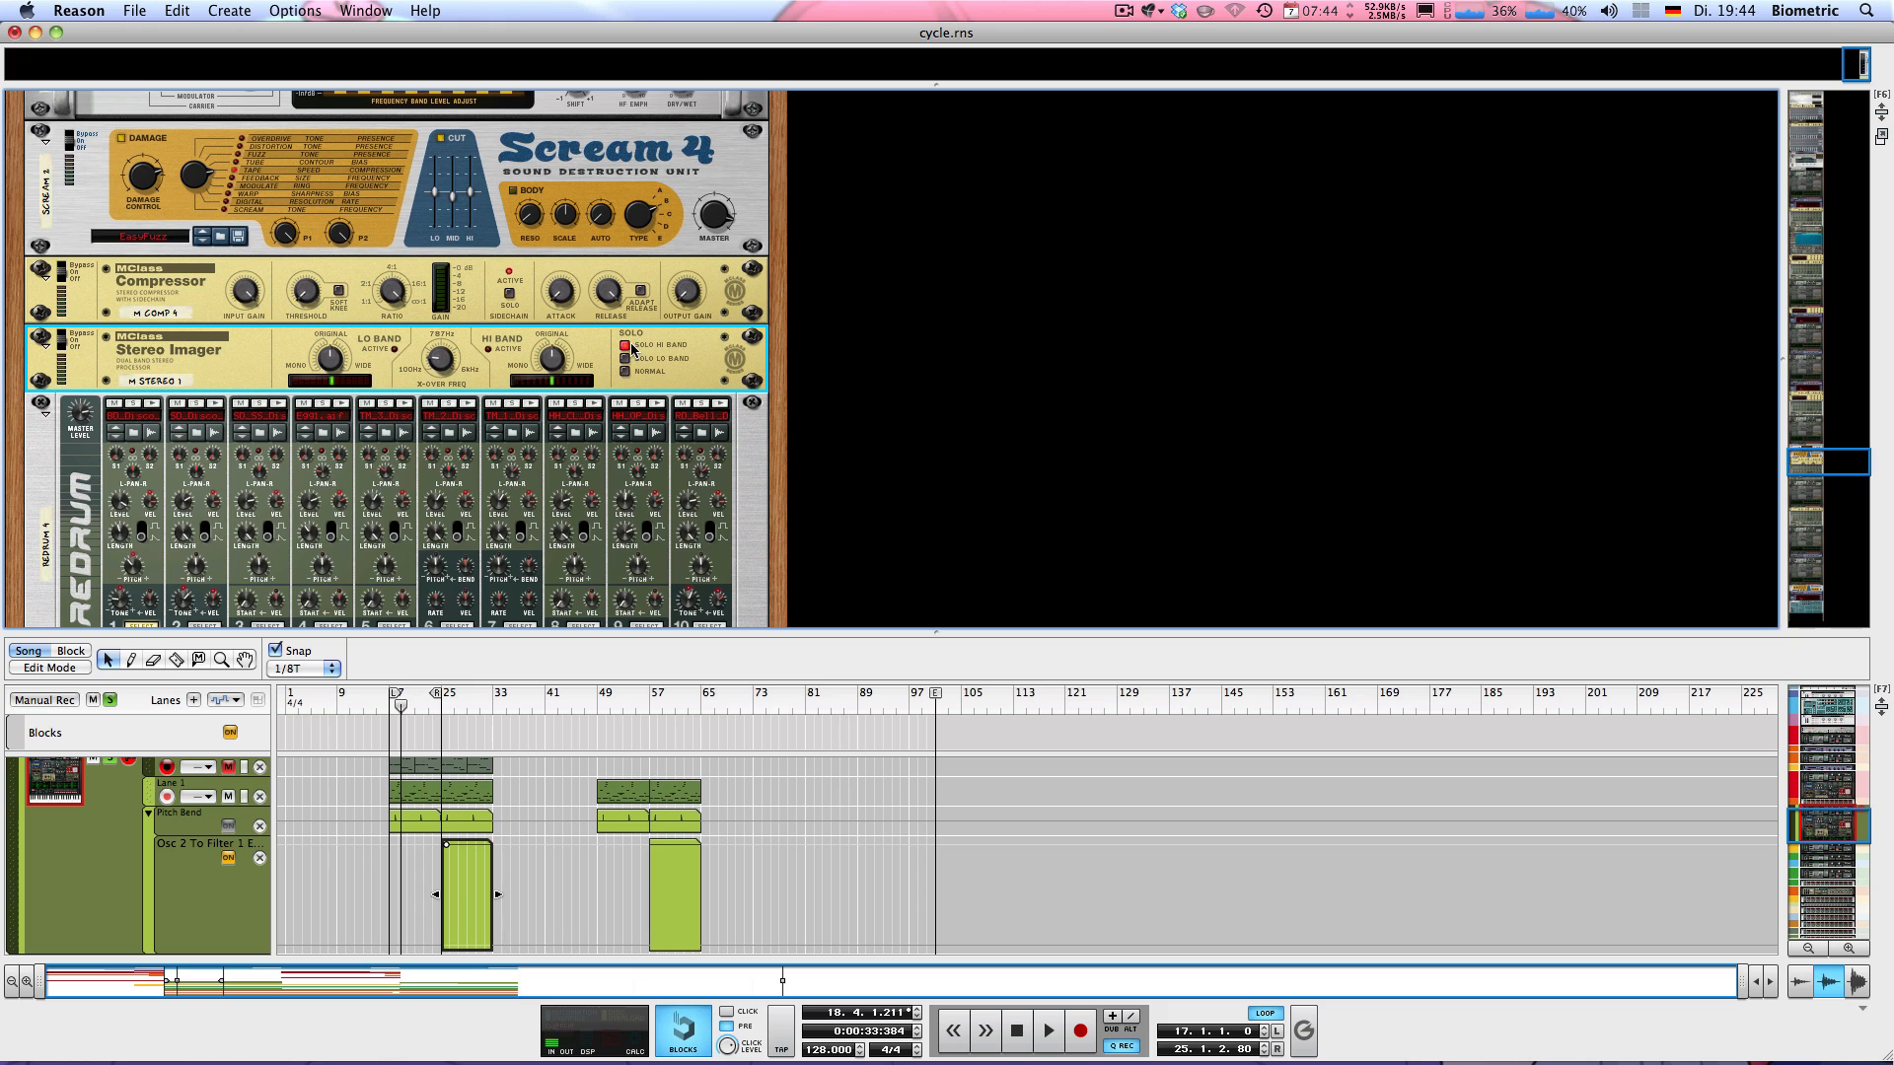
mouse_move(438, 366)
Enlarge the sequencer area and move the Redrum 4 track directly below the Thor 5 track
left_click_drag(716, 631, 698, 593)
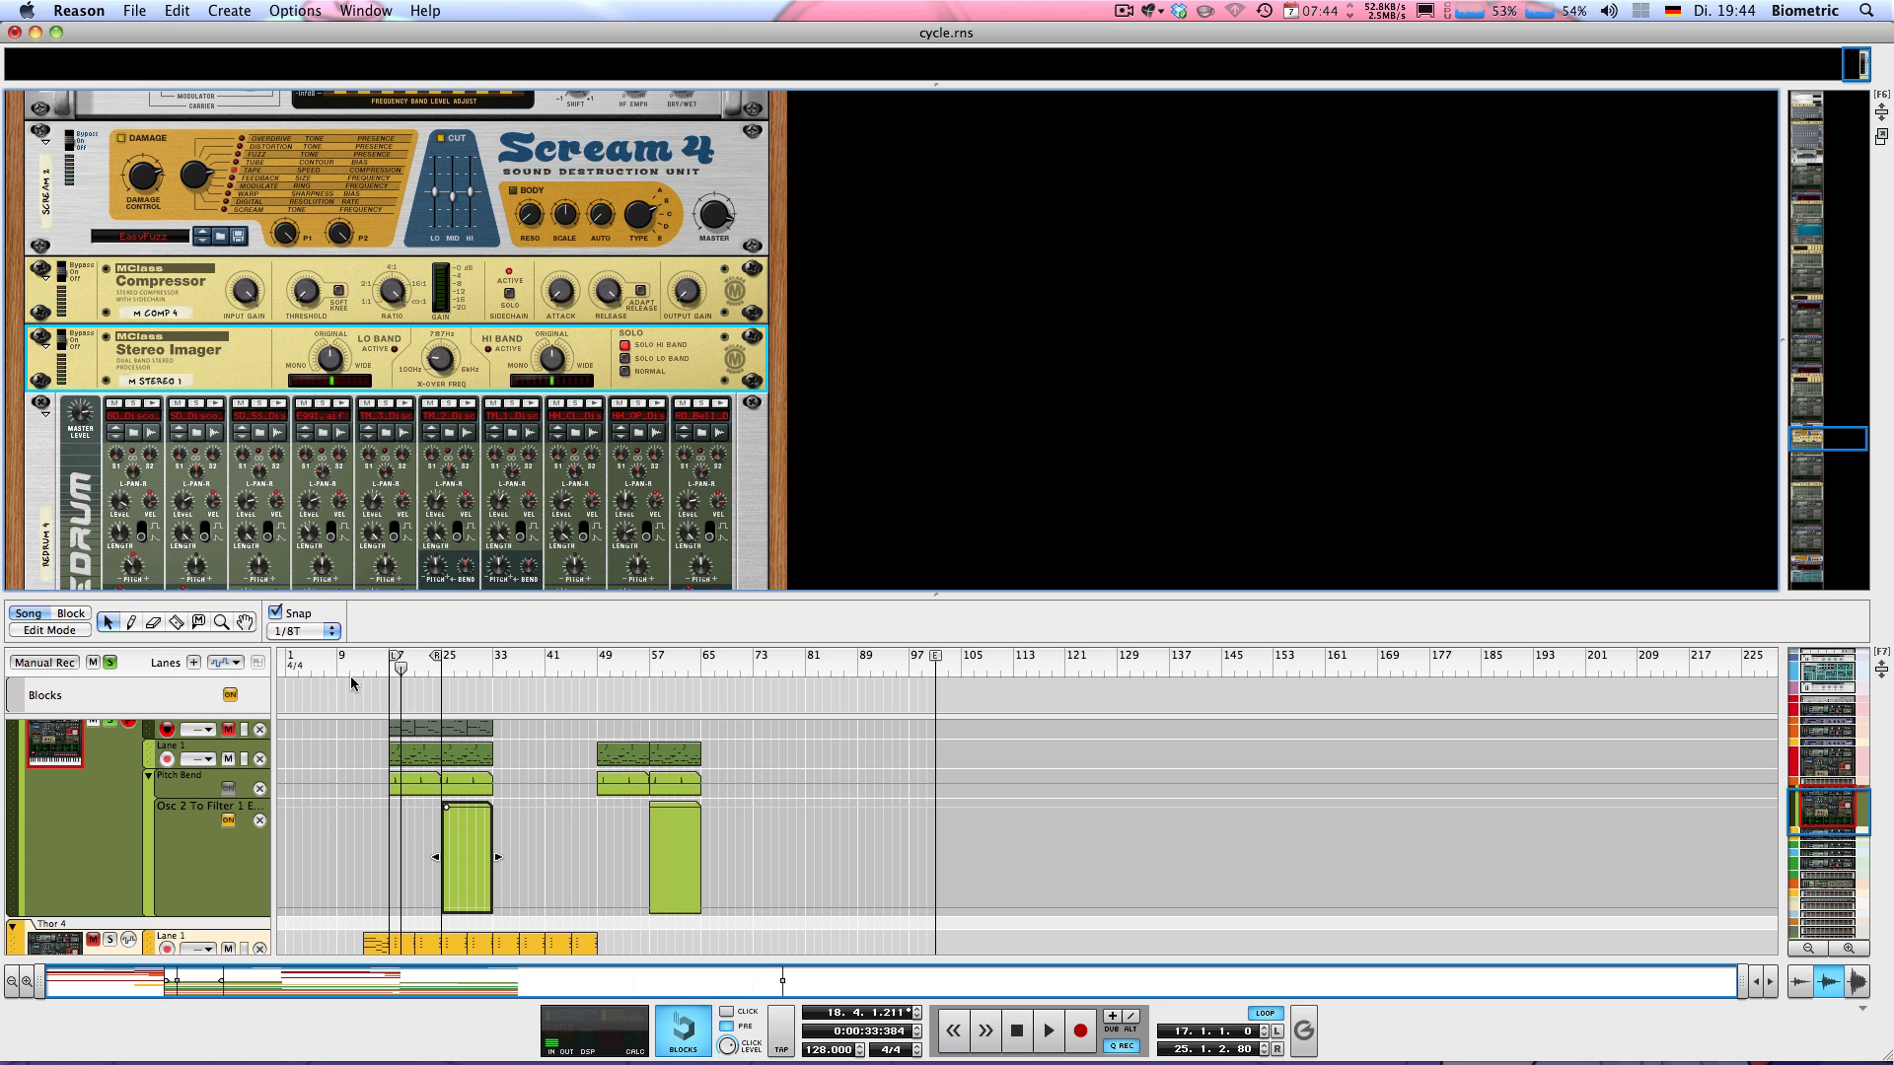
key("KP_1")
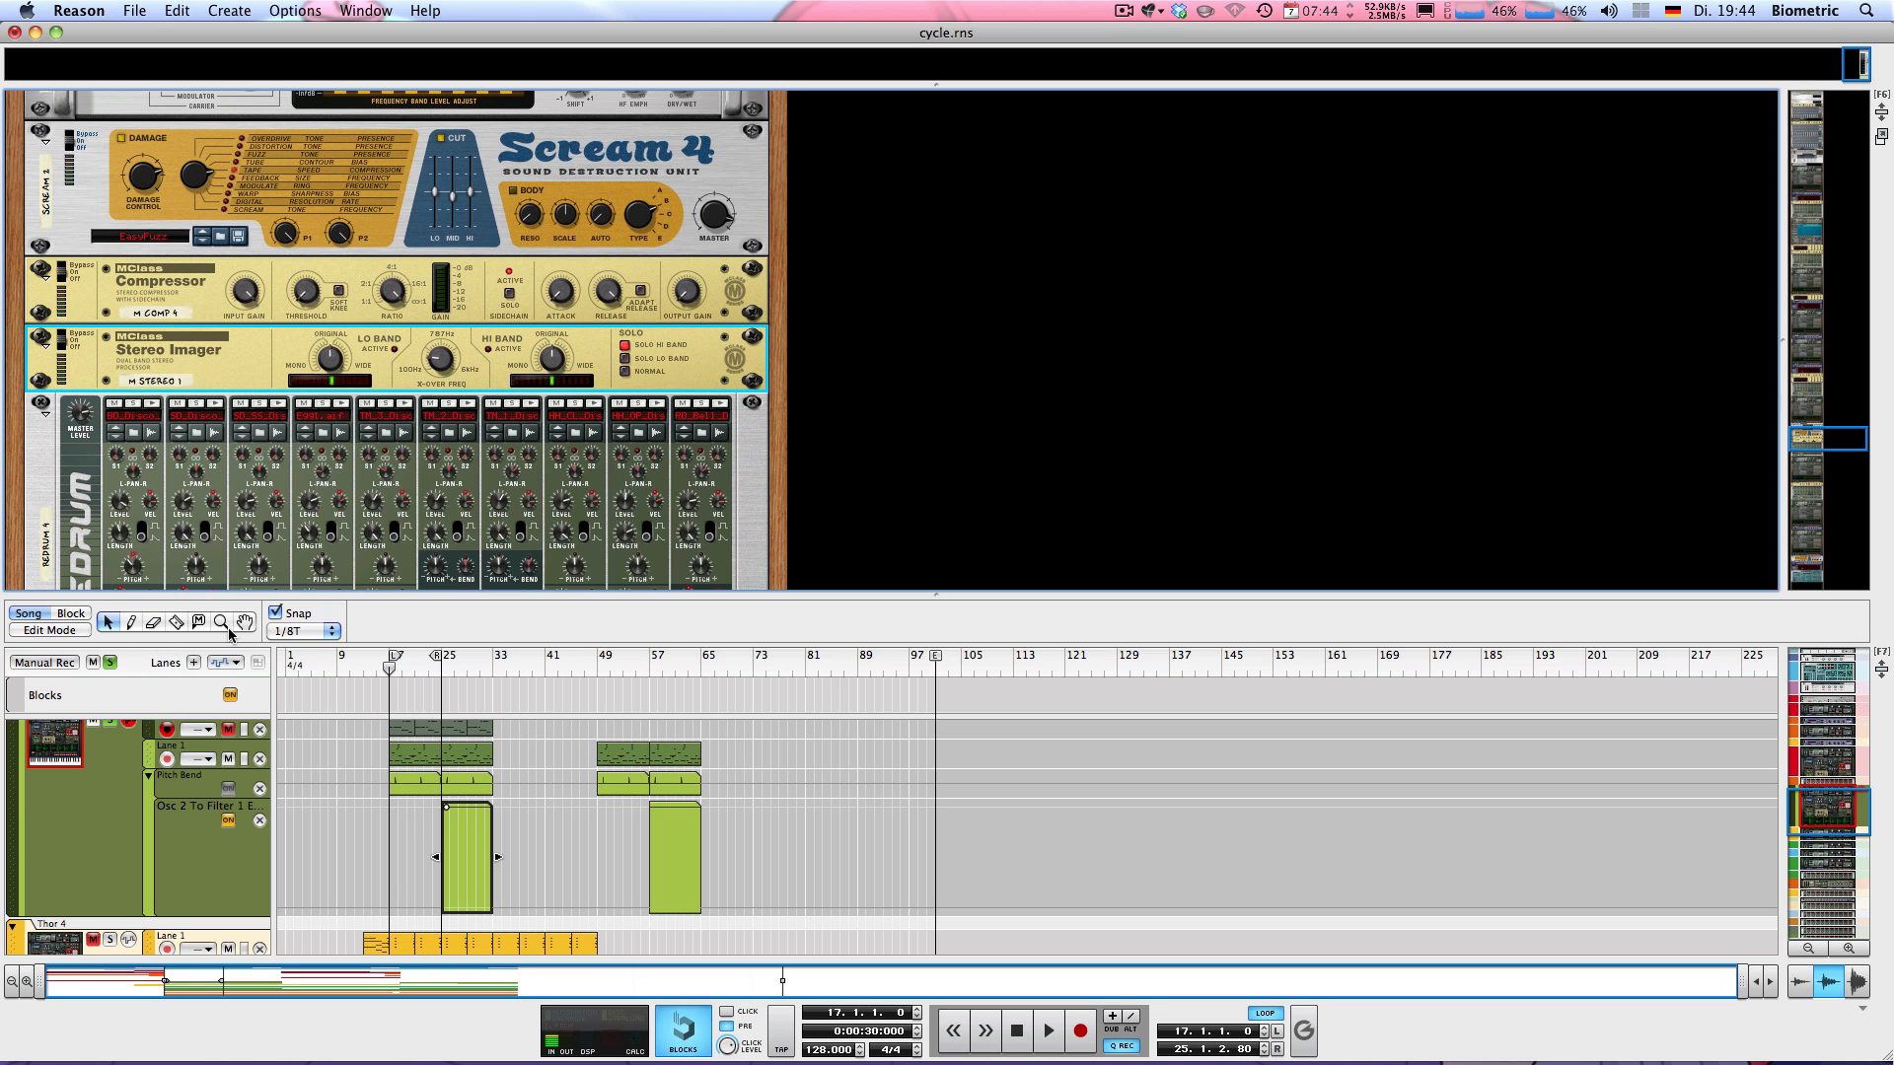
scroll(286, 788, "down", 3)
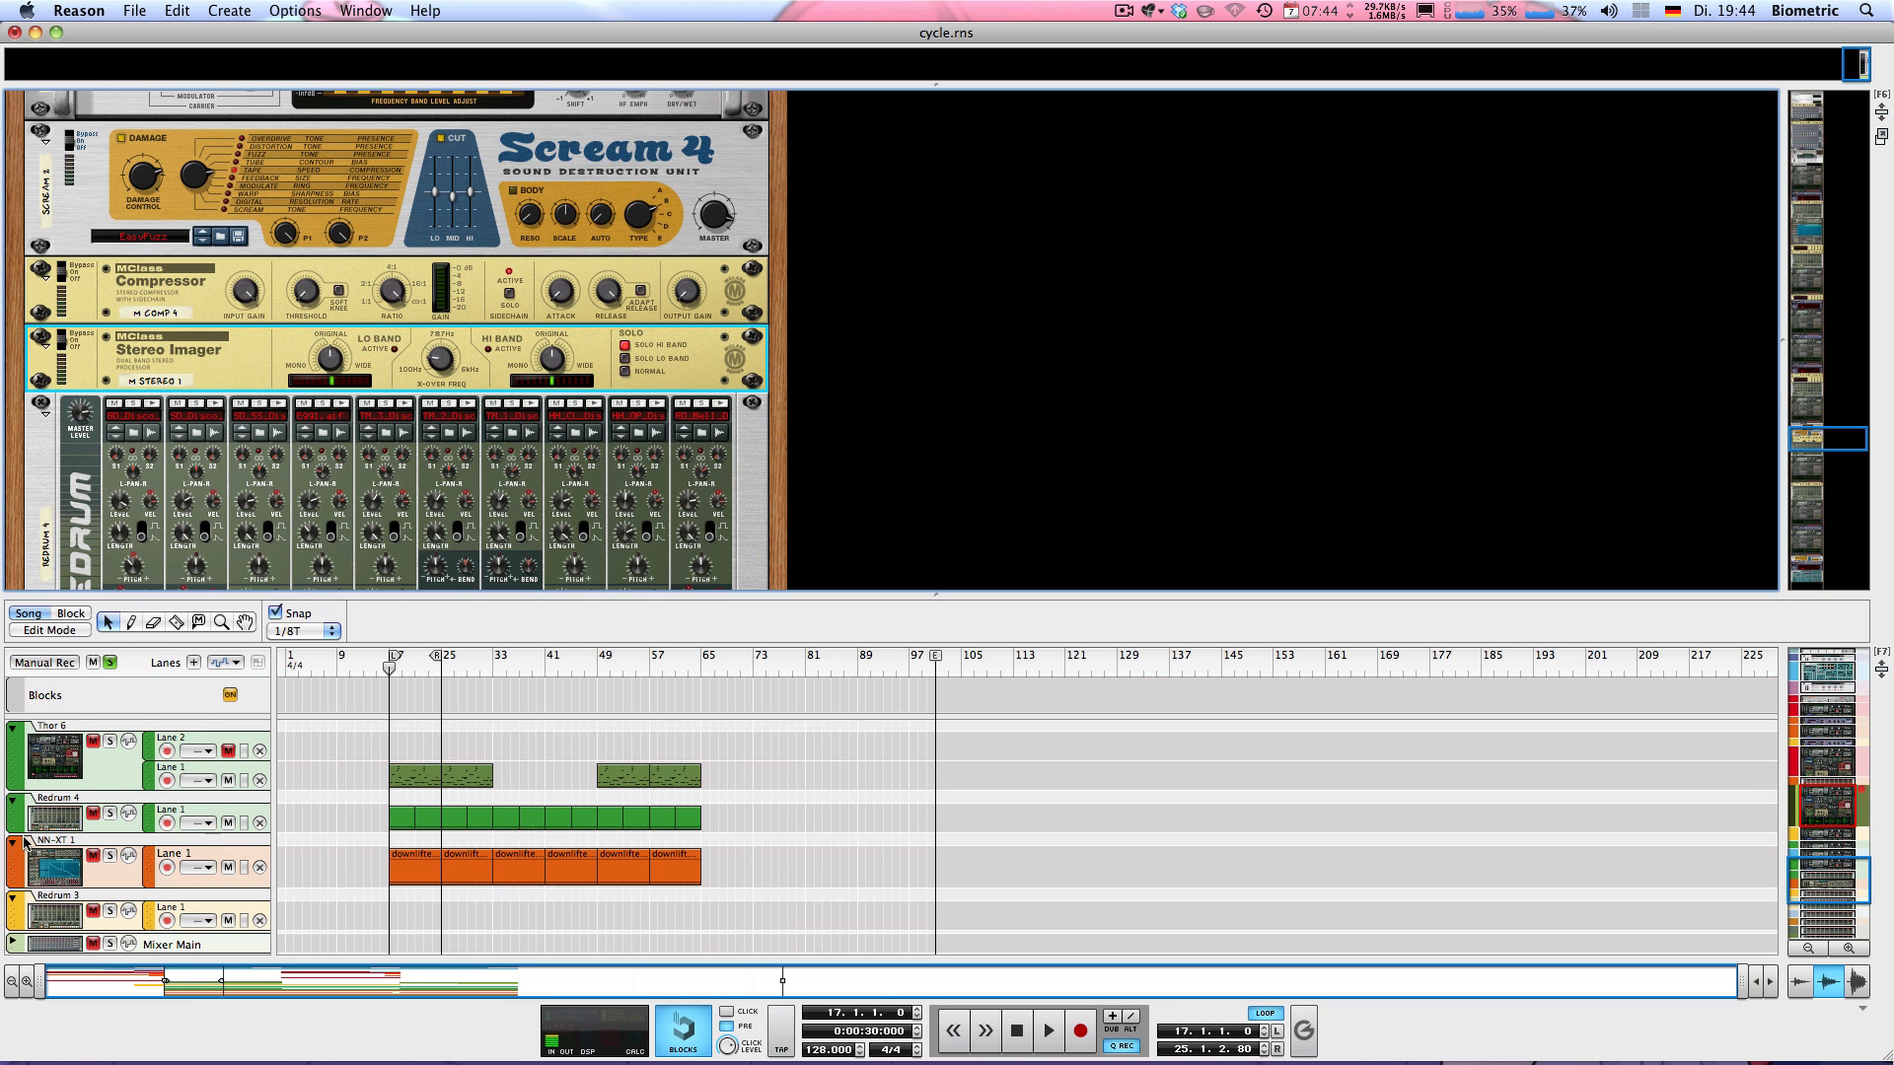
left_click(18, 821)
scroll(24, 803, "up", 1)
left_click_drag(42, 942, 160, 816)
scroll(148, 869, "up", 3)
scroll(163, 896, "down", 3)
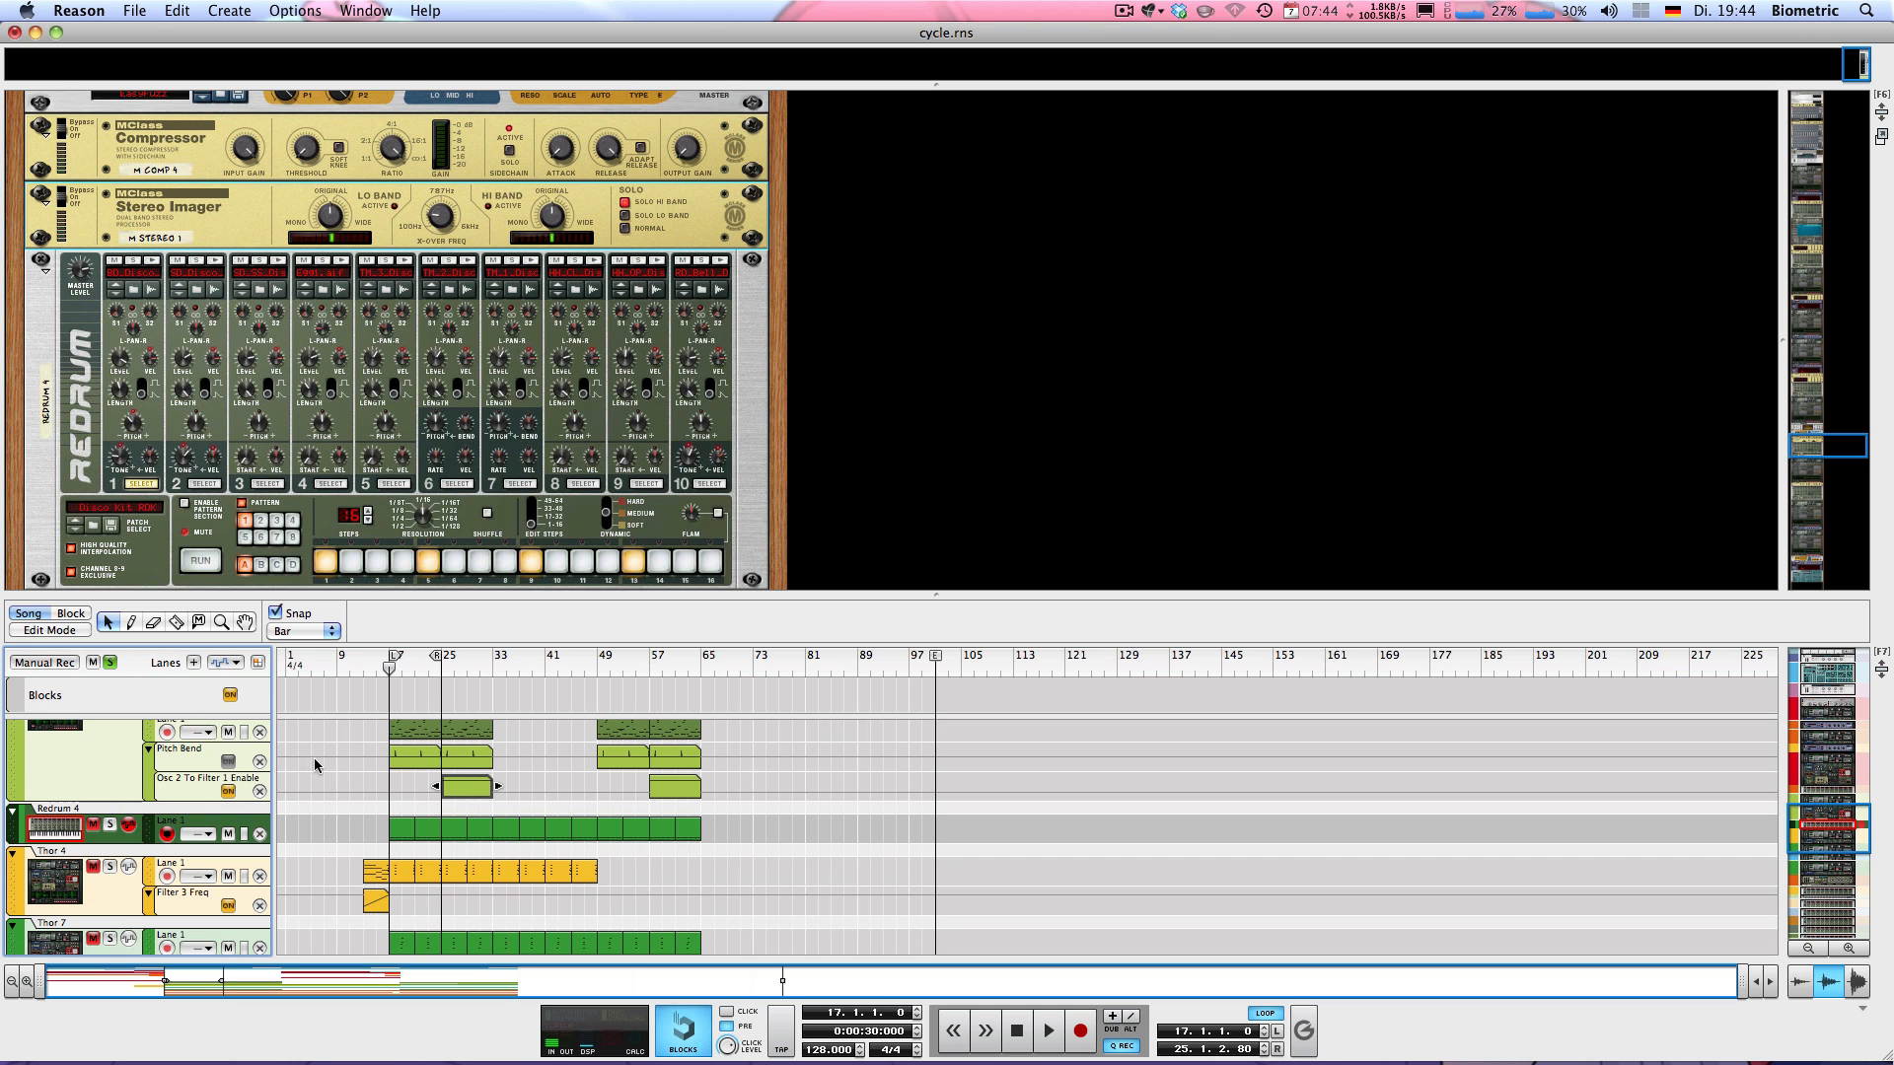
Go back to the Thor 5 track and audition its sound with the effects enabled from bar 17
scroll(195, 426, "down", 2)
scroll(223, 425, "up", 2)
scroll(129, 834, "up", 3)
key("space")
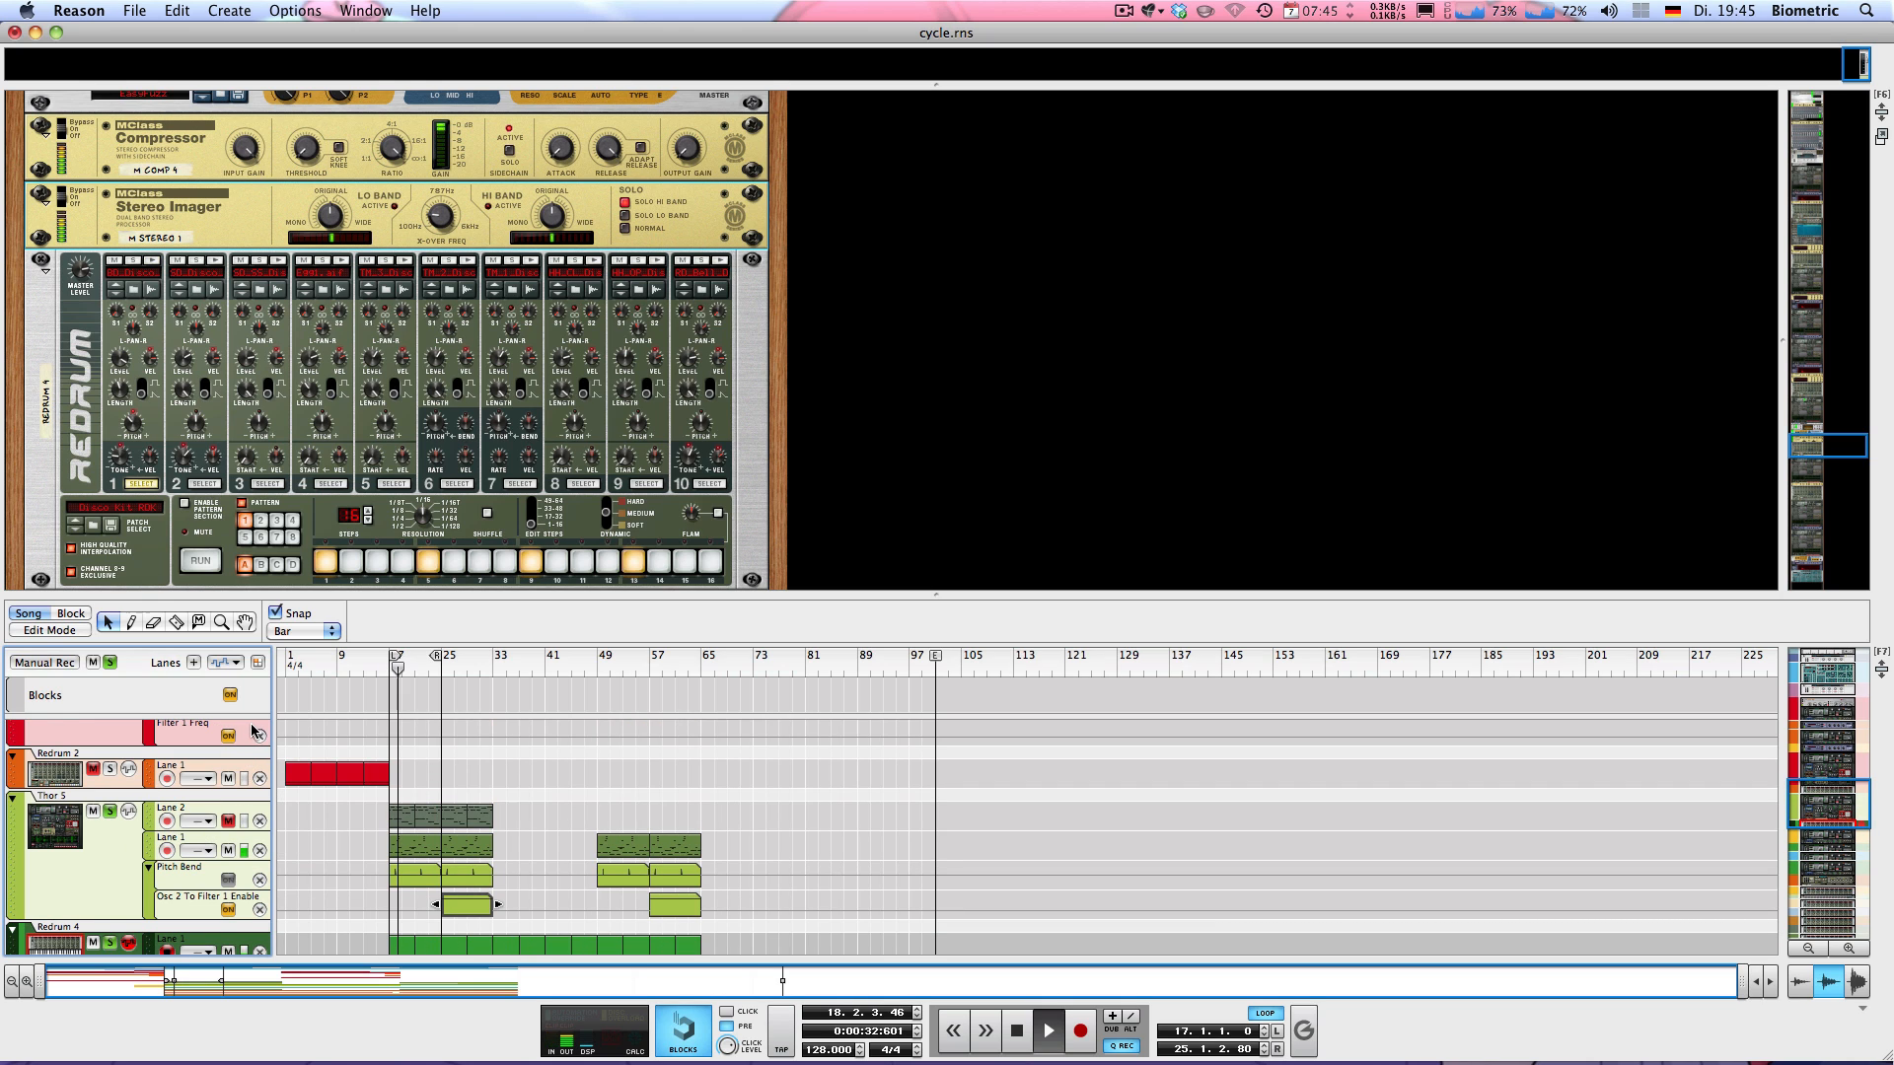
Enlarge the sequencer area slightly and audition the Thor 5 loop again from bar 17
key("space")
scroll(264, 721, "down", 3)
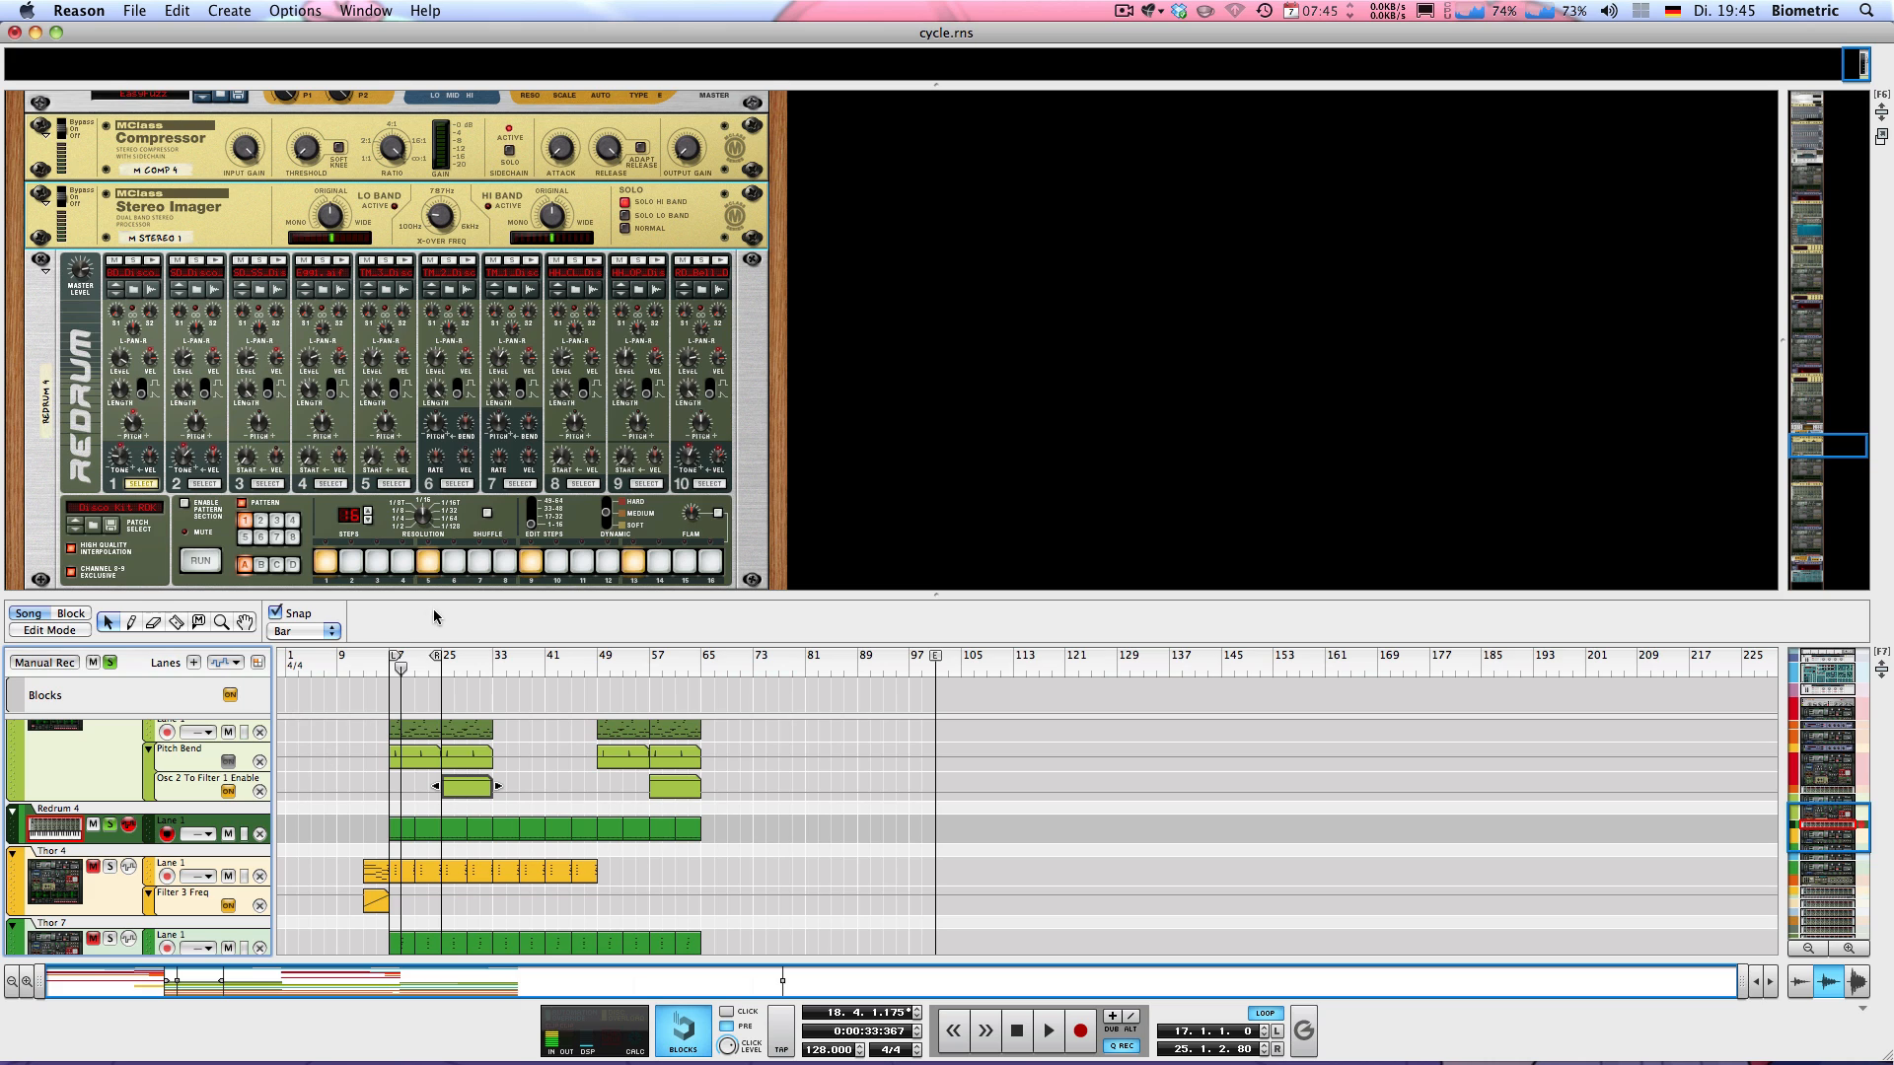
left_click_drag(404, 593, 405, 541)
scroll(349, 718, "up", 3)
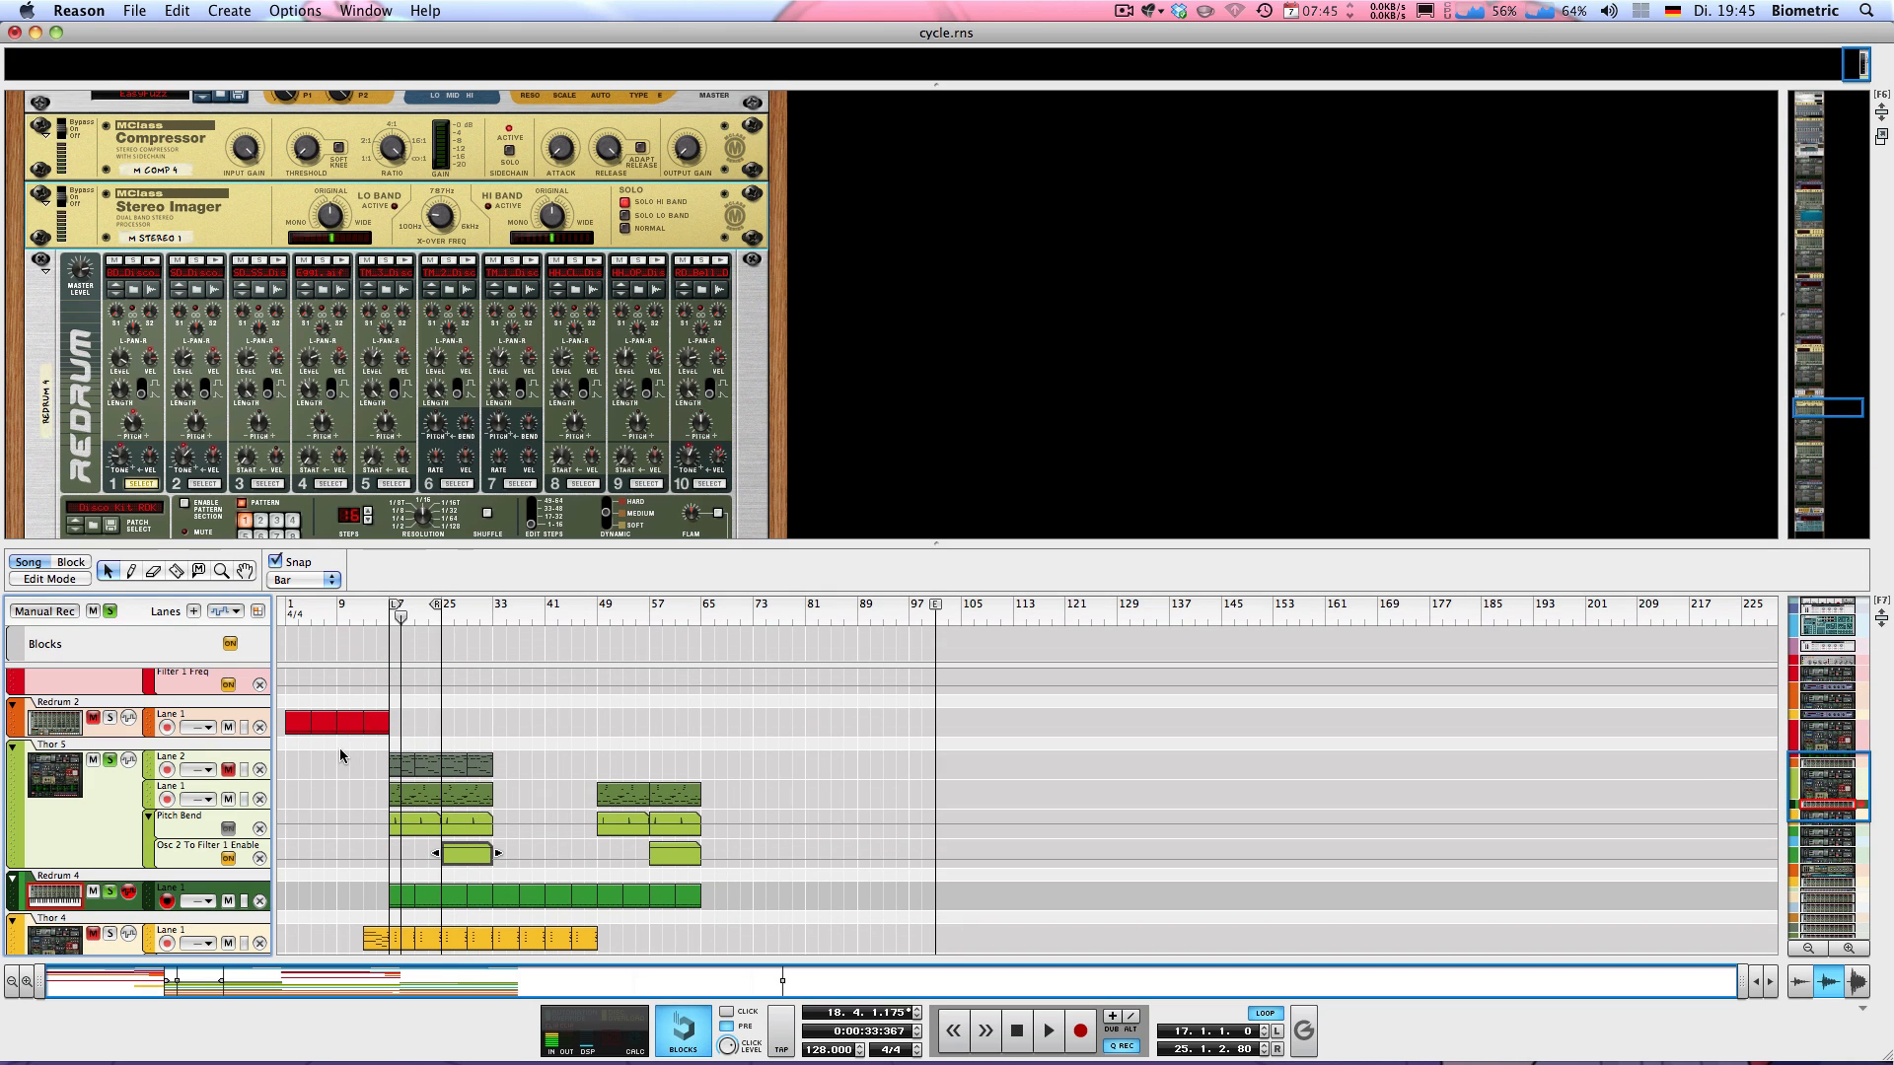
key("shift+Return")
key("space")
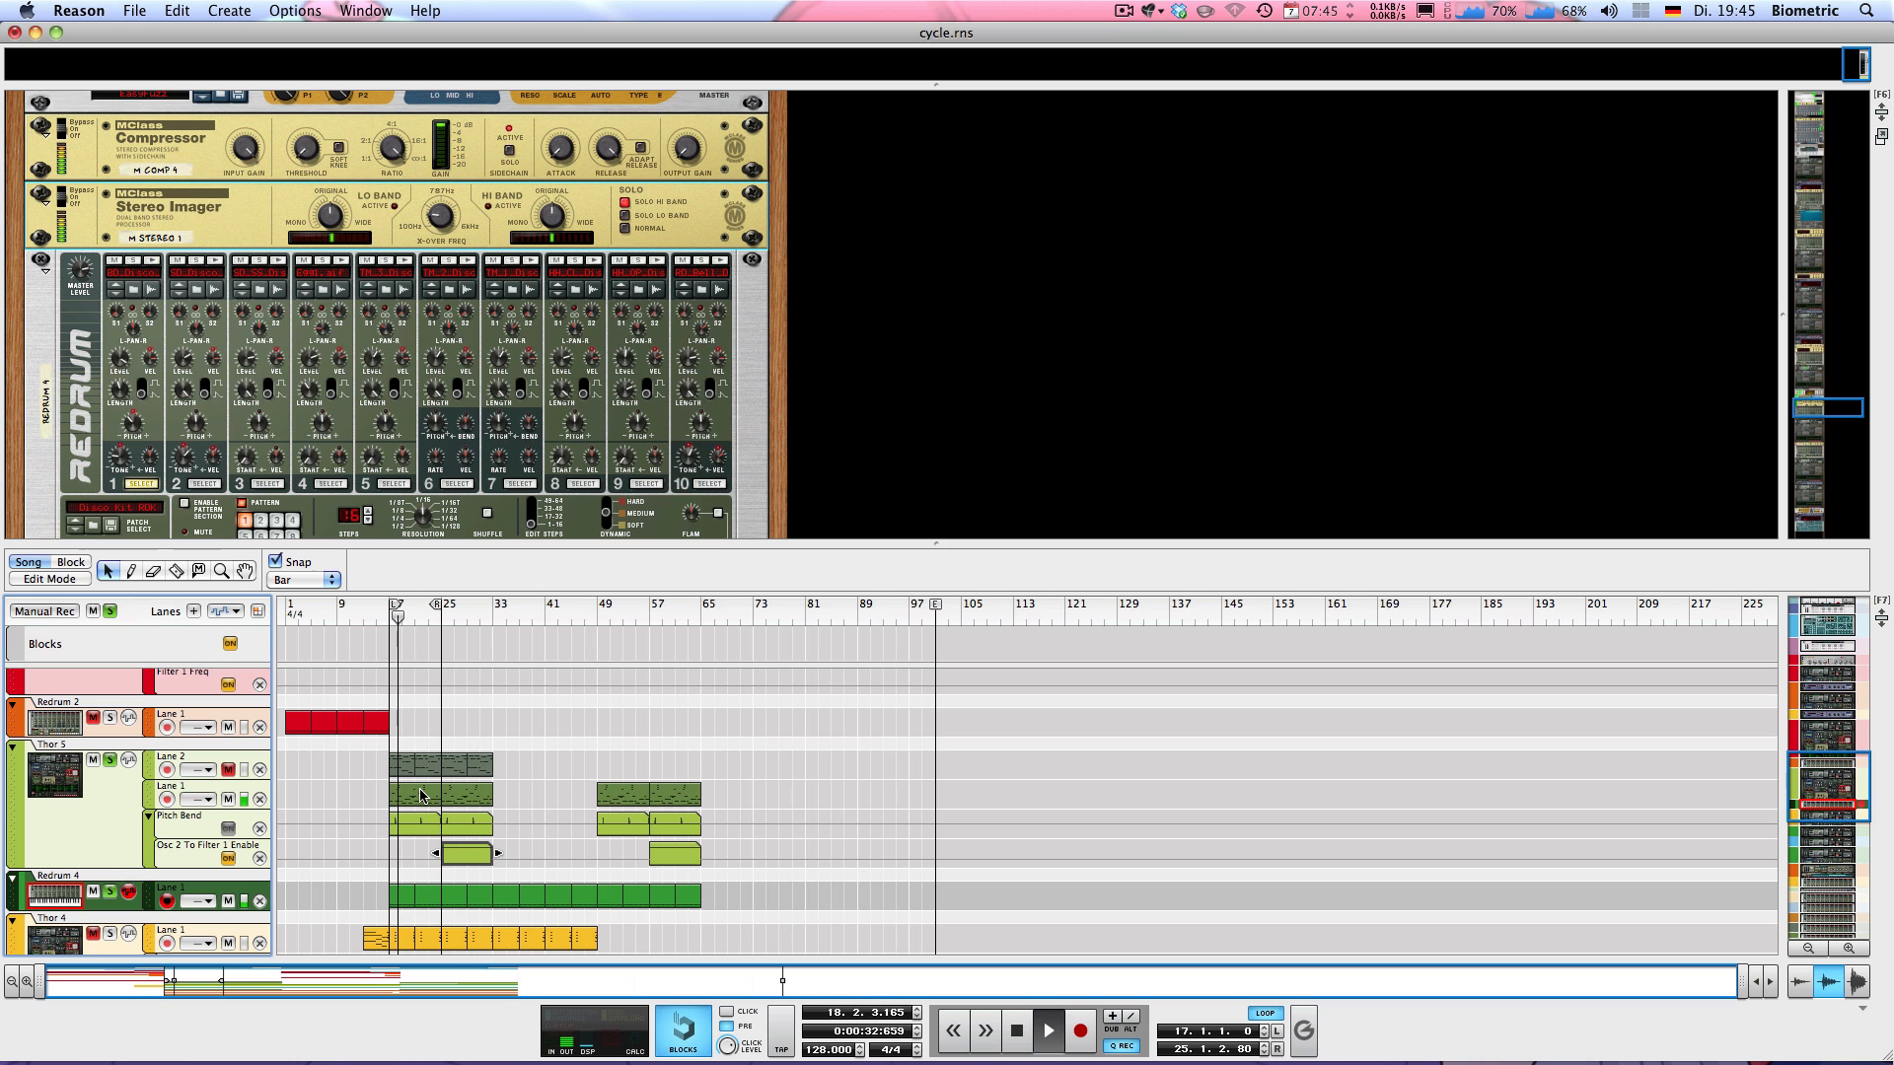
key("space")
Open the Thor 5 Lane 1 clip at bar 17 for note editing and enlarge the note editor
left_click(422, 795)
double_click(421, 795)
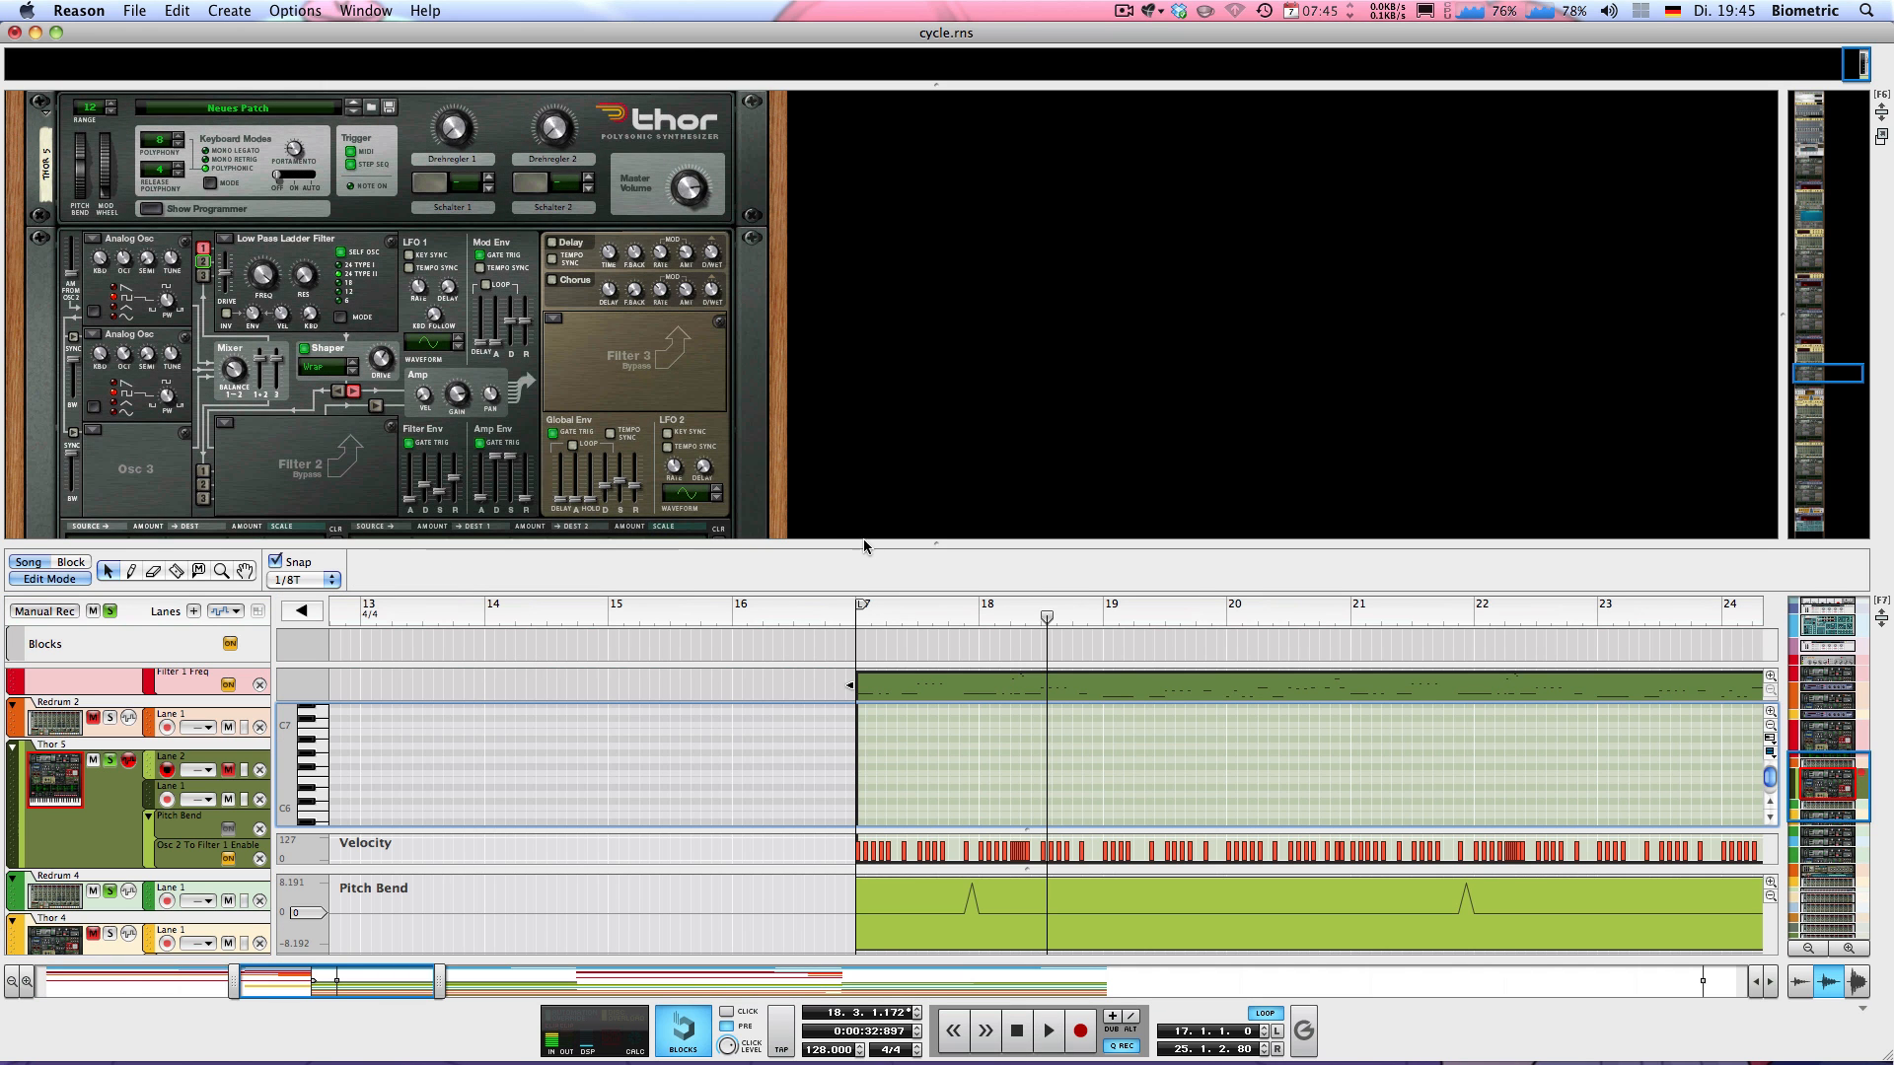
left_click_drag(856, 545, 857, 231)
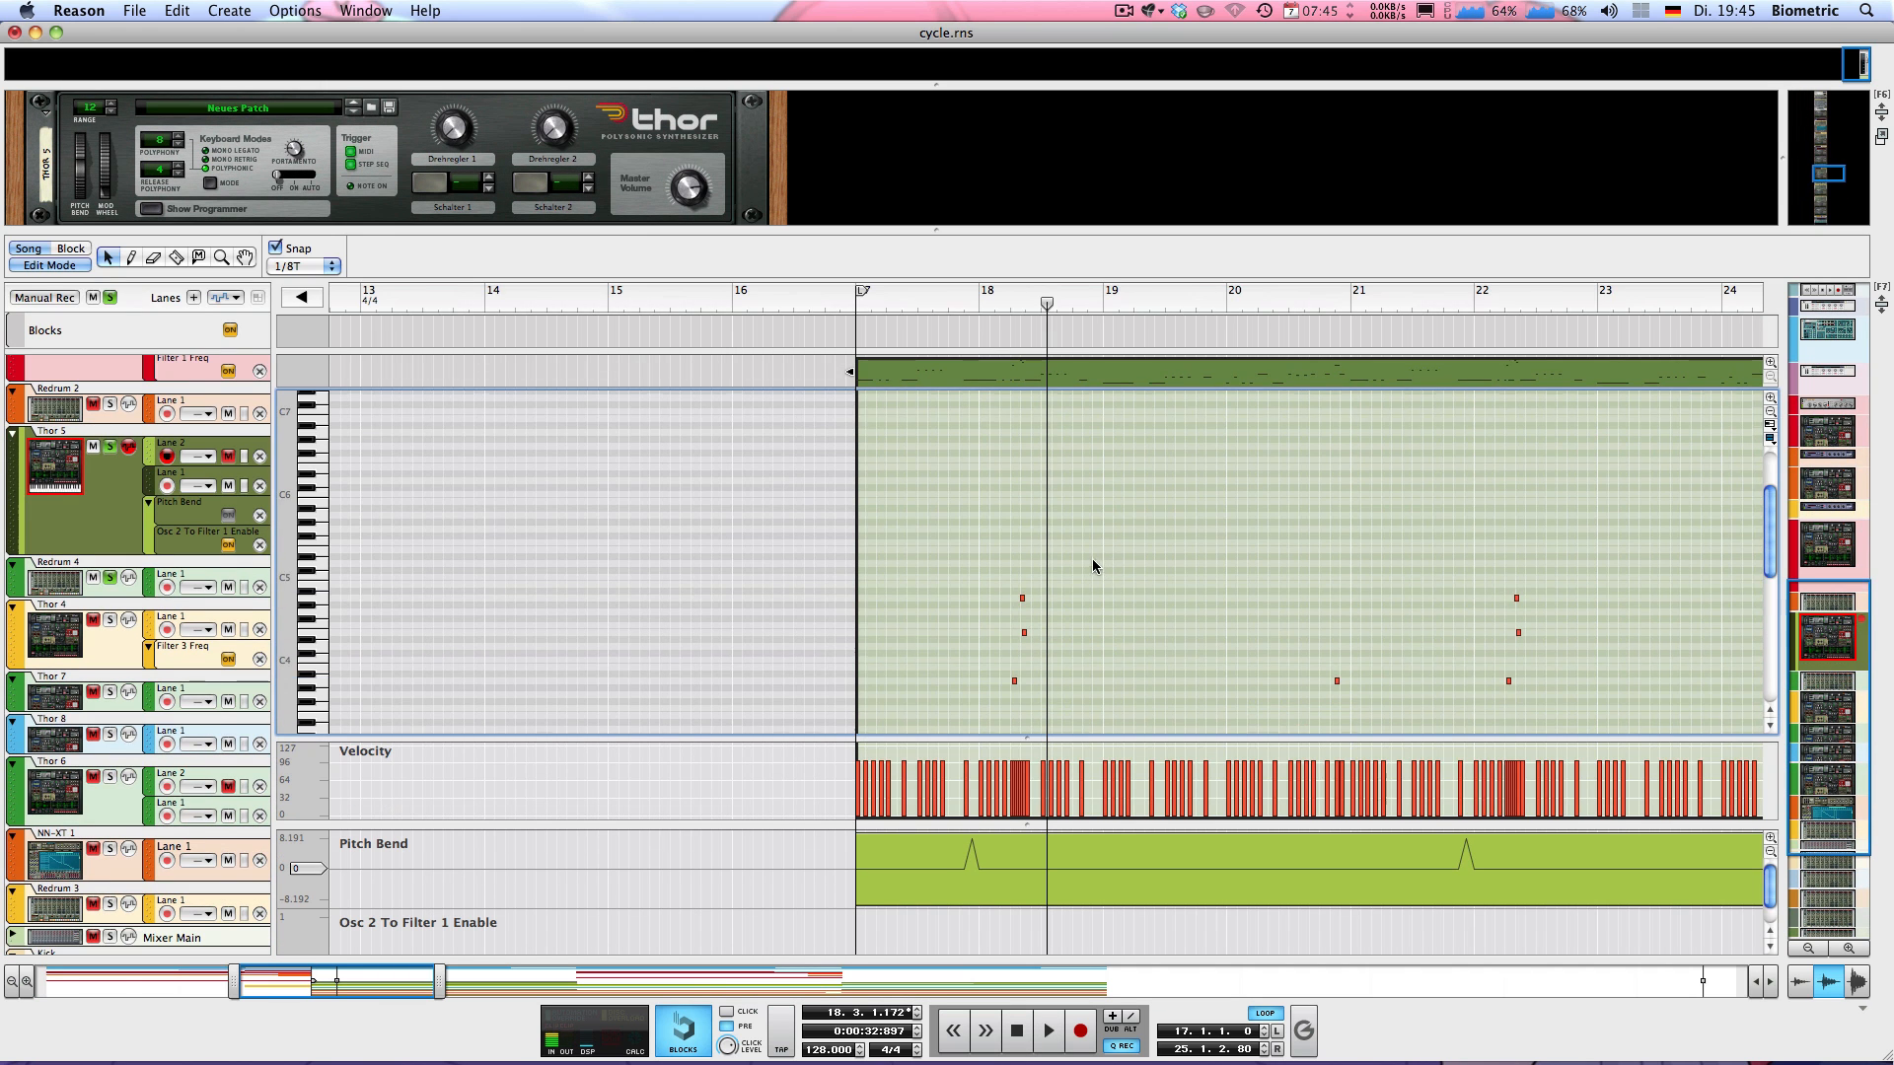
scroll(916, 575, "down", 3)
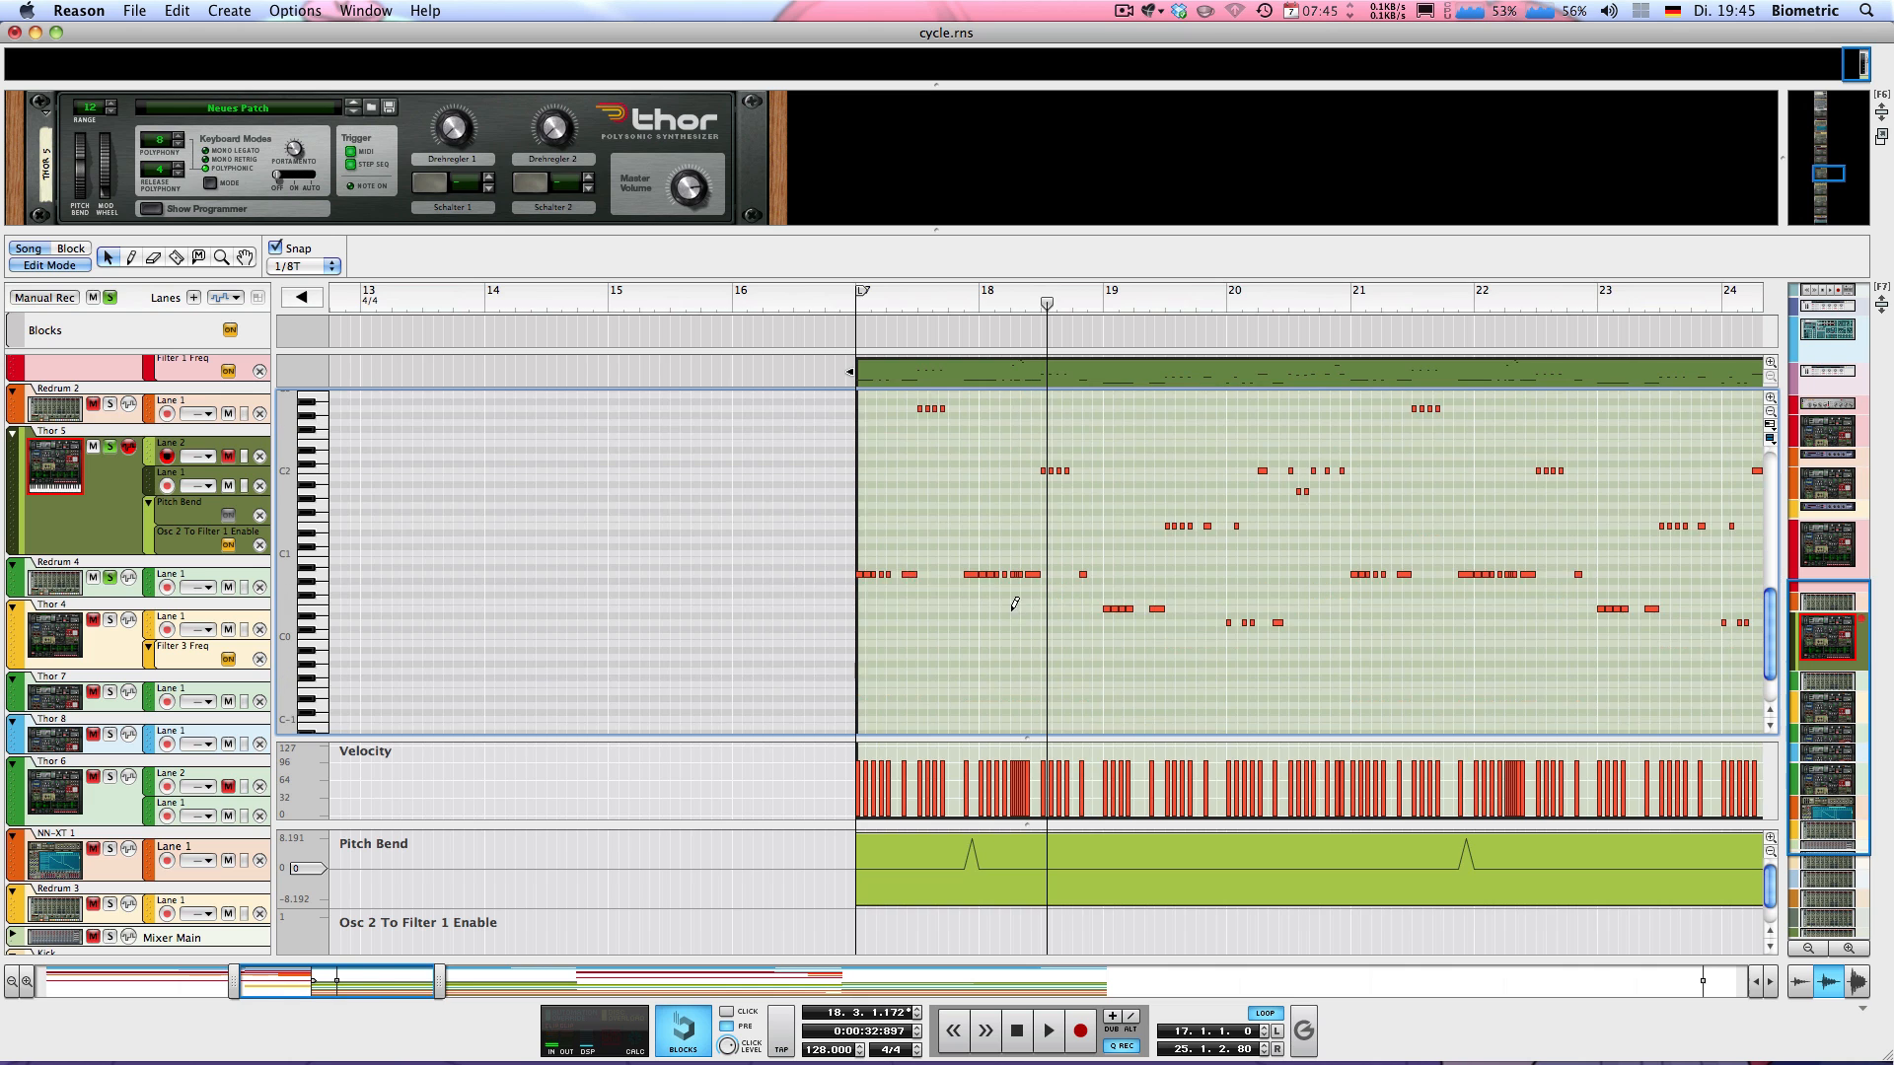
Examine the rapid short notes around bar 18 of the Thor 5 clip in both the low and high octaves
scroll(1012, 599, "up", 6)
left_click_drag(816, 553, 845, 606)
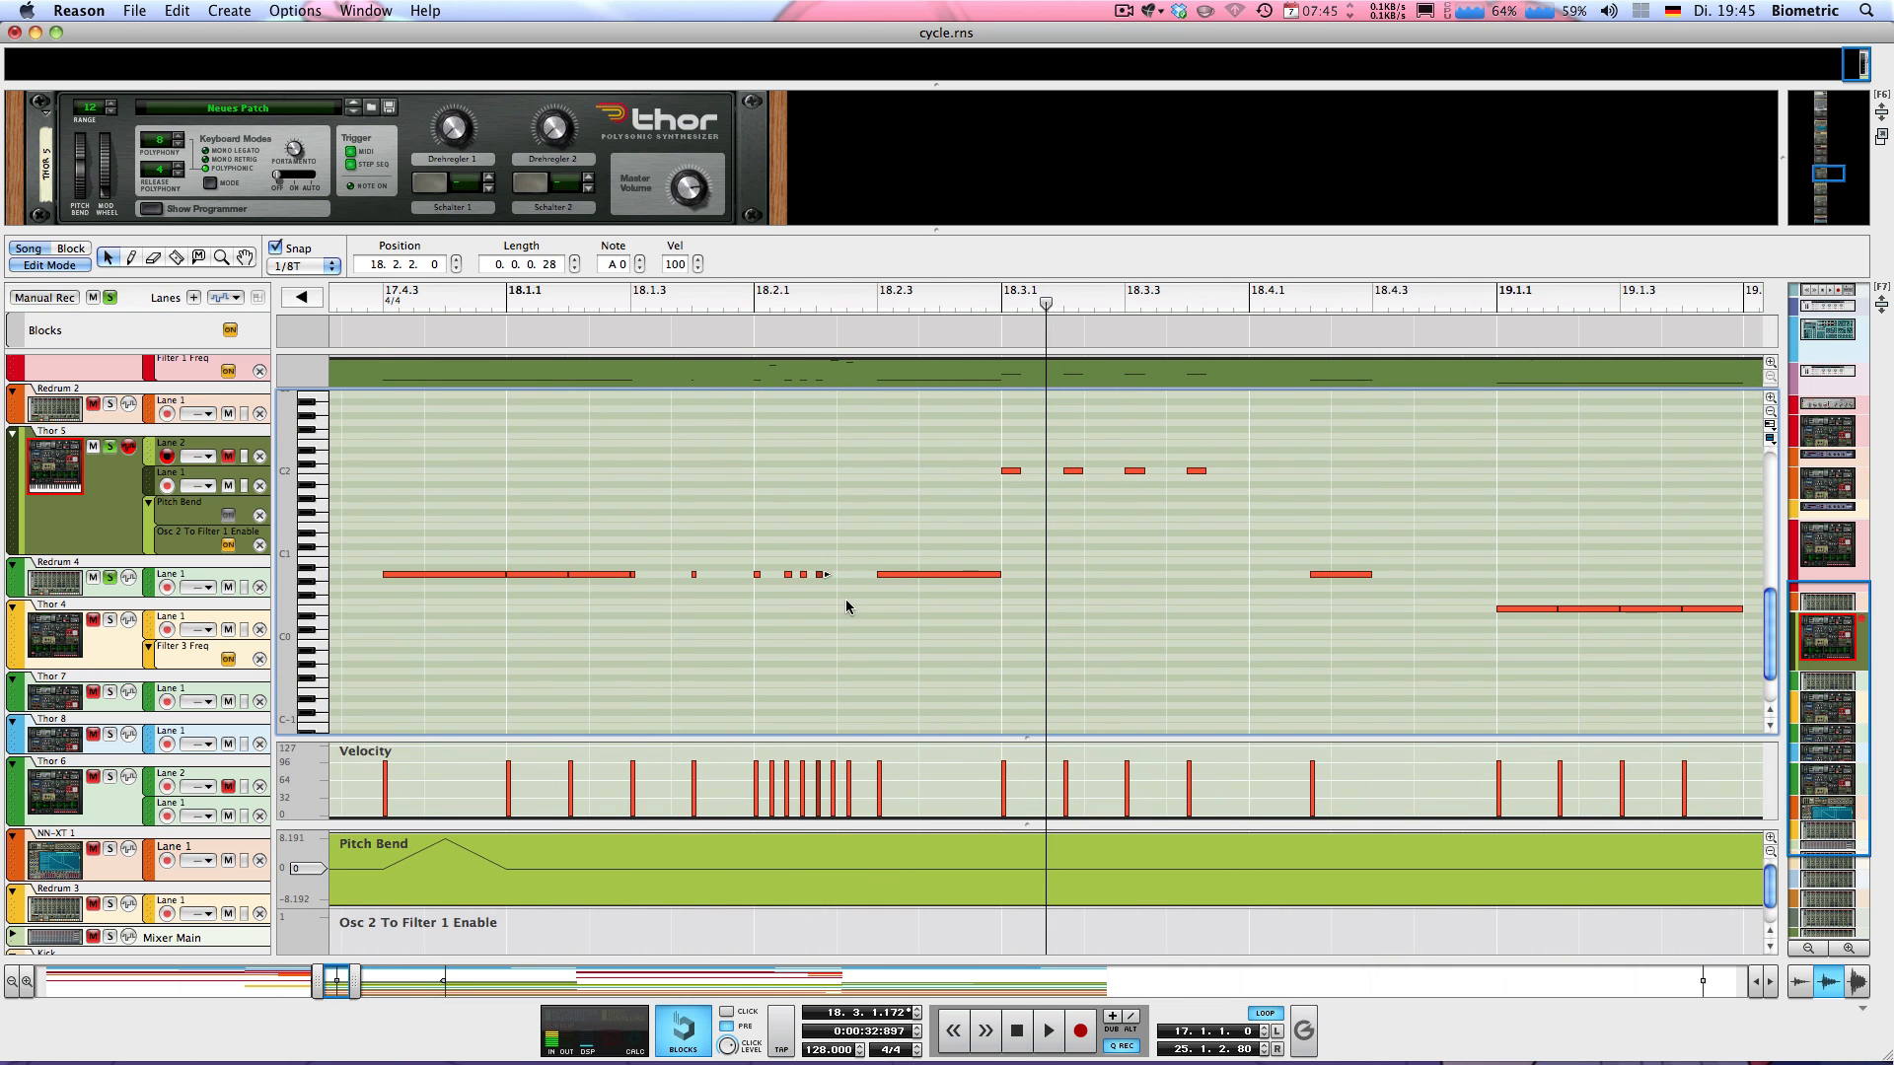
scroll(844, 605, "up", 9)
scroll(832, 570, "down", 3)
left_click_drag(706, 459, 867, 577)
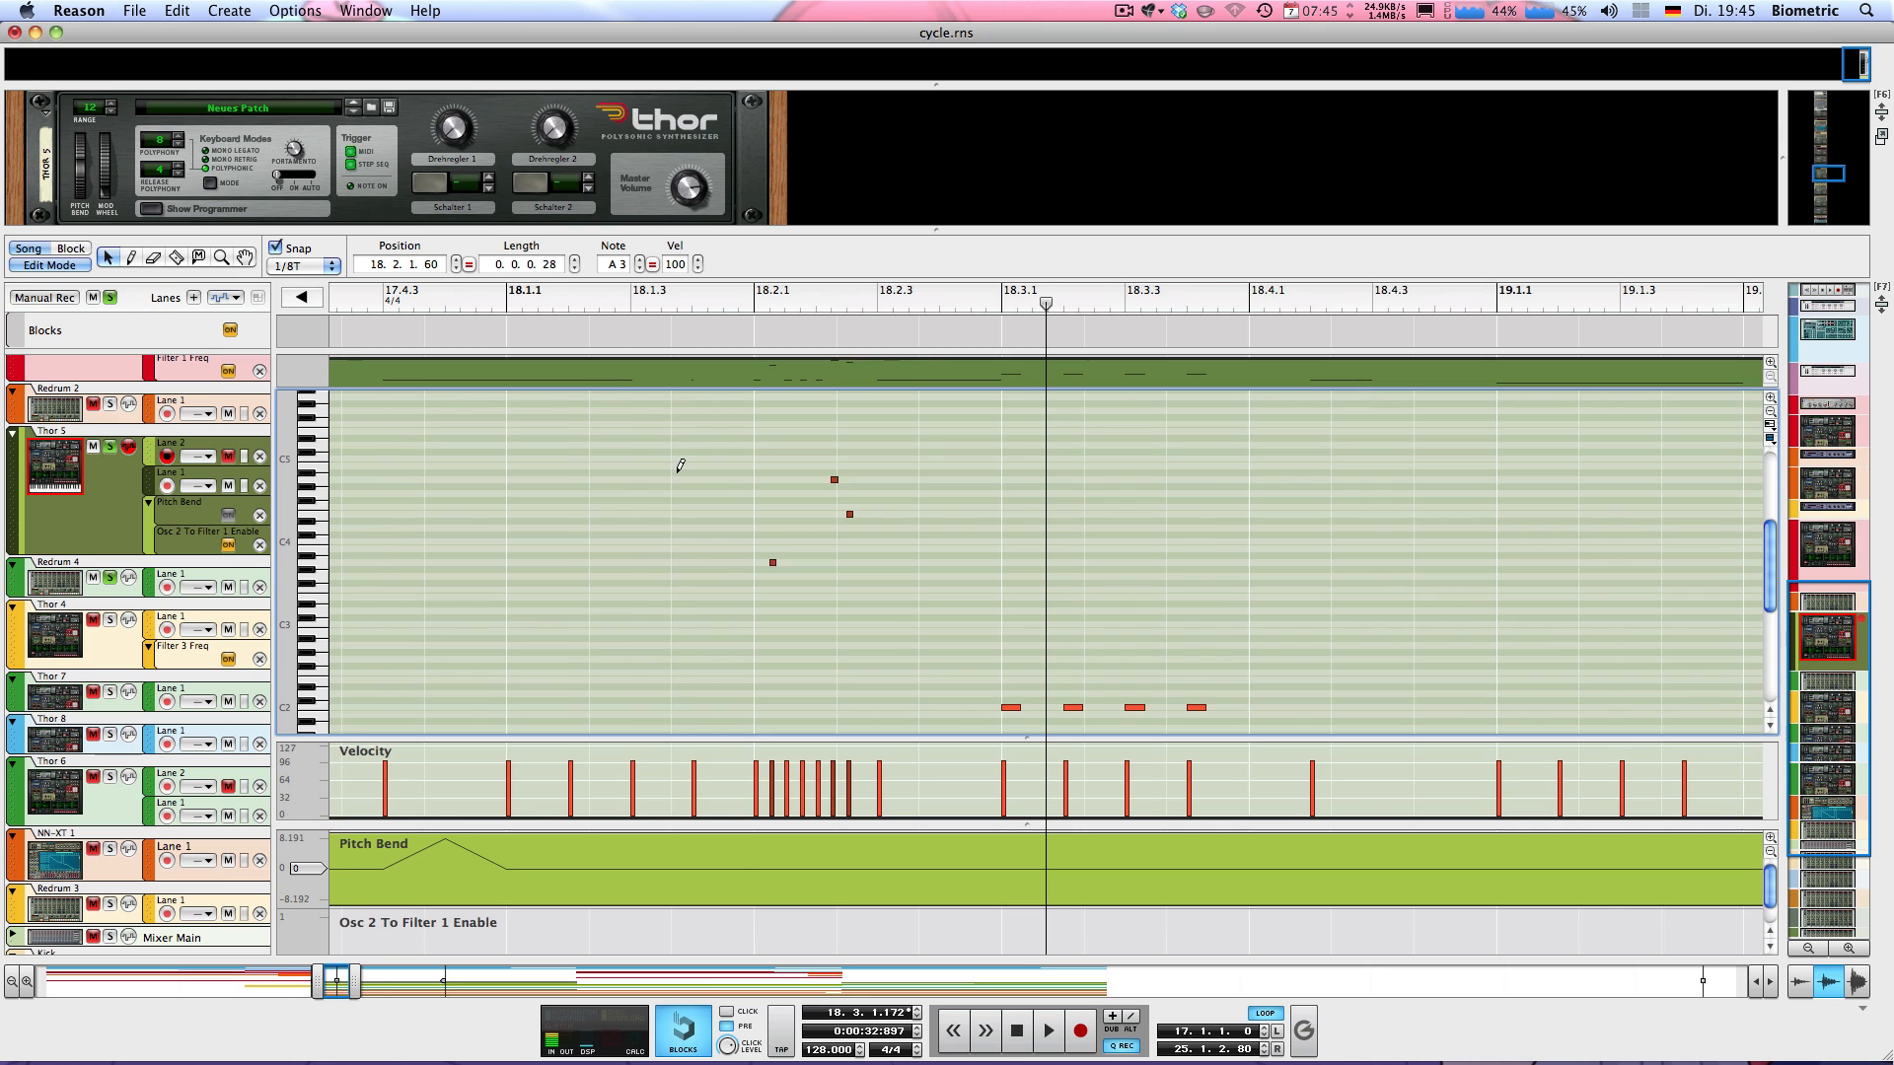
scroll(680, 466, "down", 2)
scroll(683, 460, "down", 3)
left_click_drag(808, 230, 764, 133)
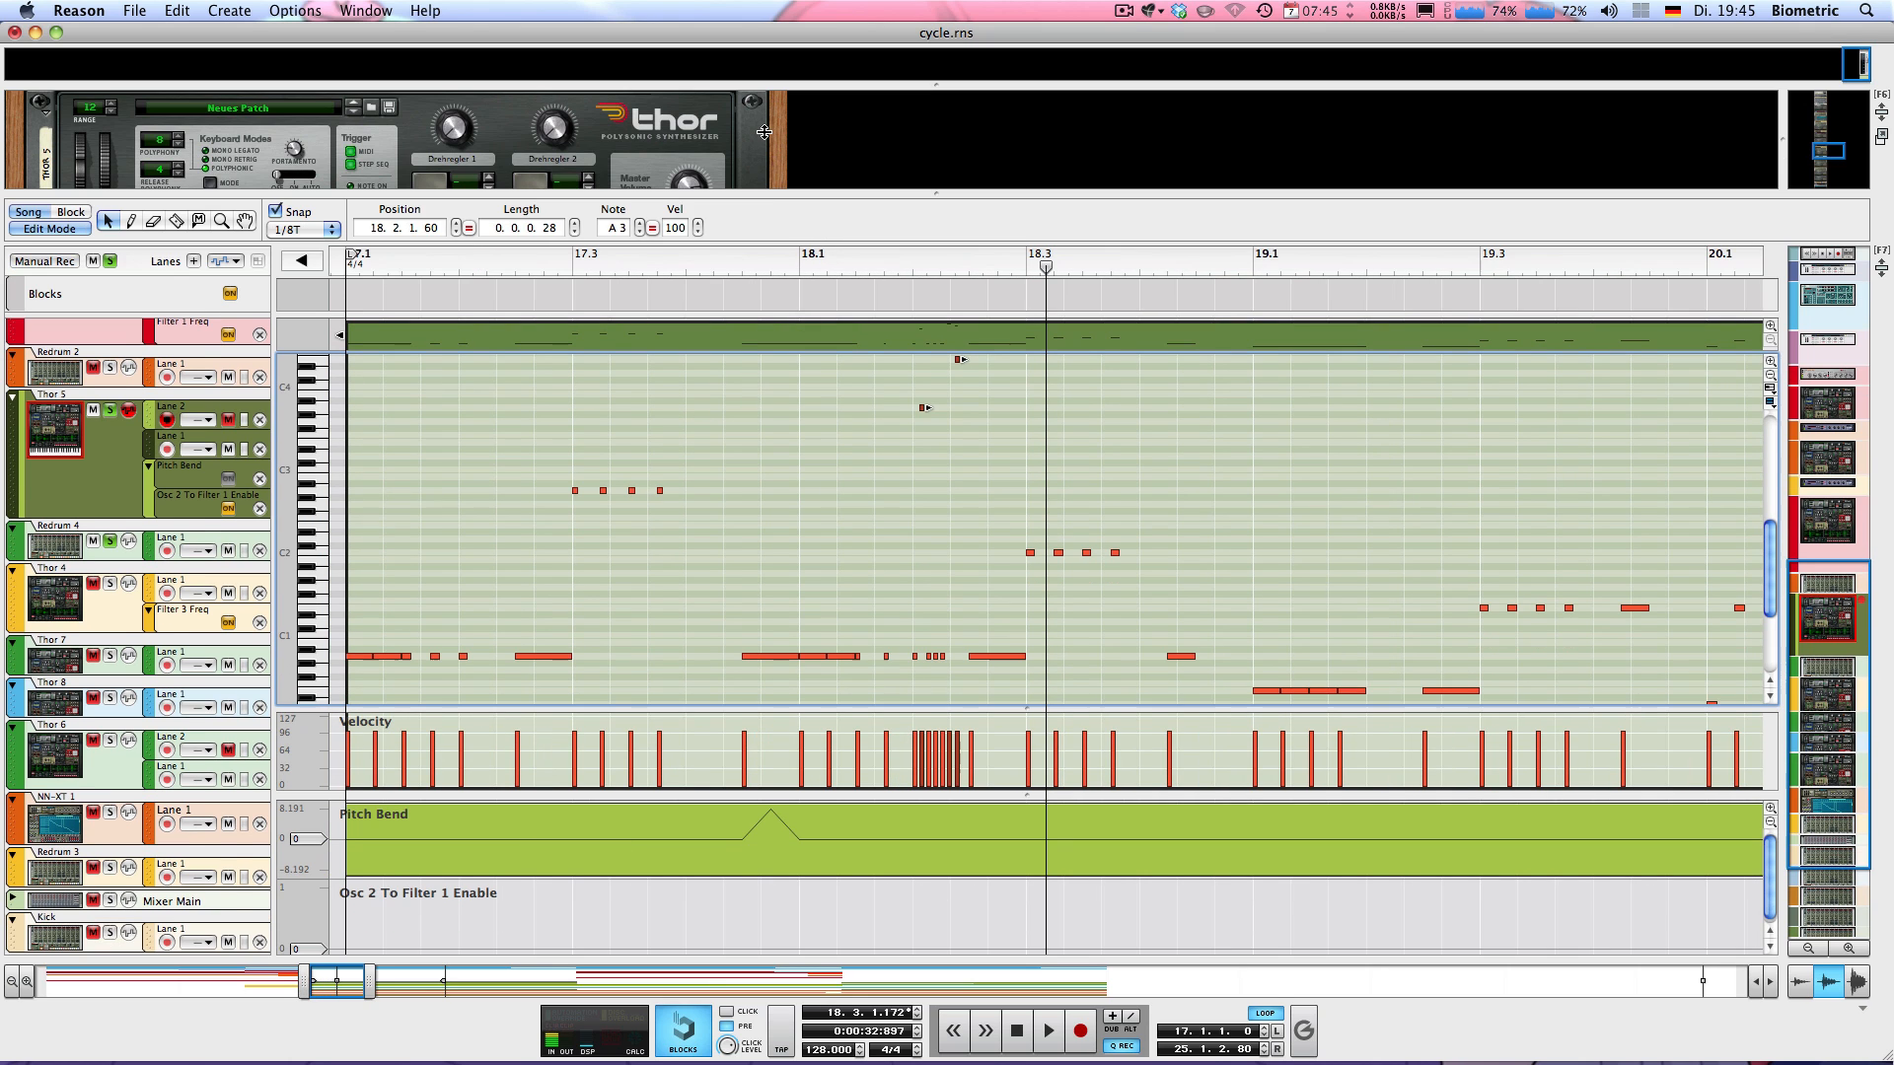
left_click(756, 489)
Audition the riff from about position 17.2.3 while comparing its low notes with the high ones
left_click_drag(717, 261, 535, 260)
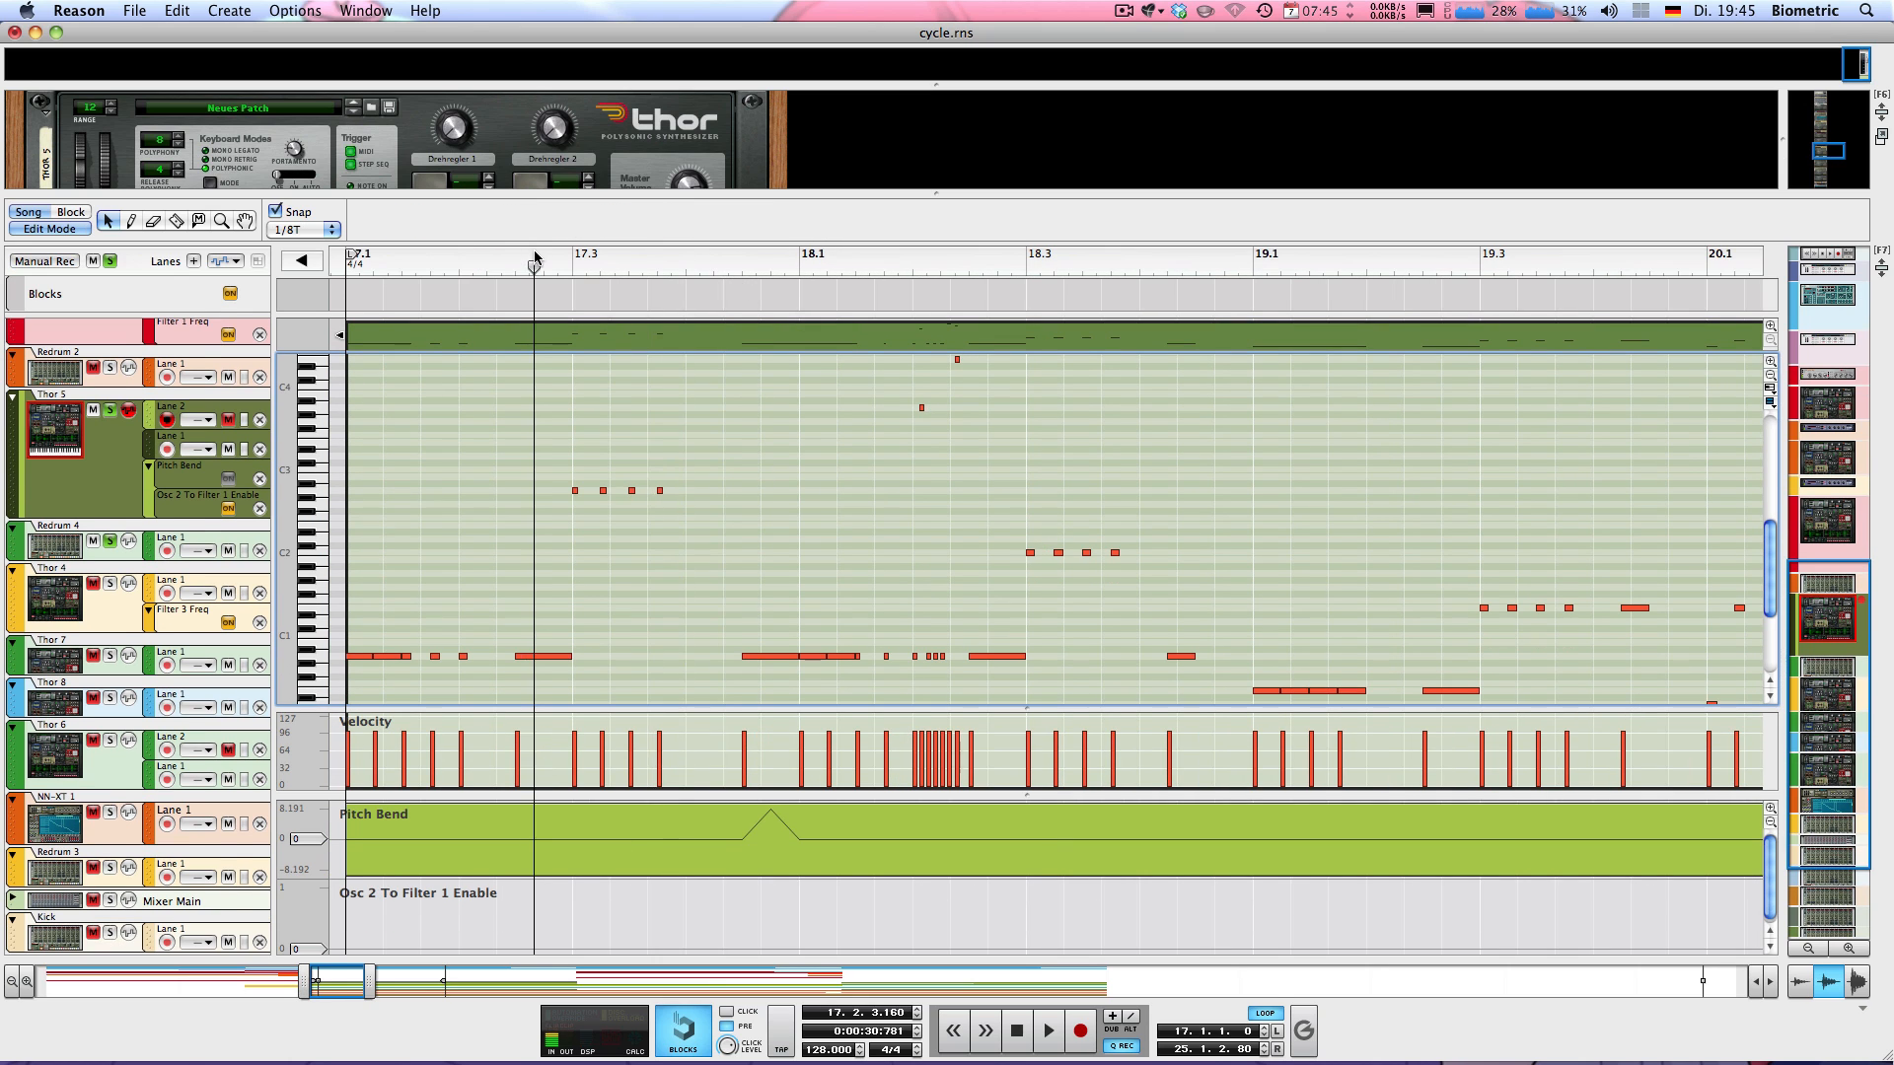
key("space")
scroll(756, 431, "up", 3)
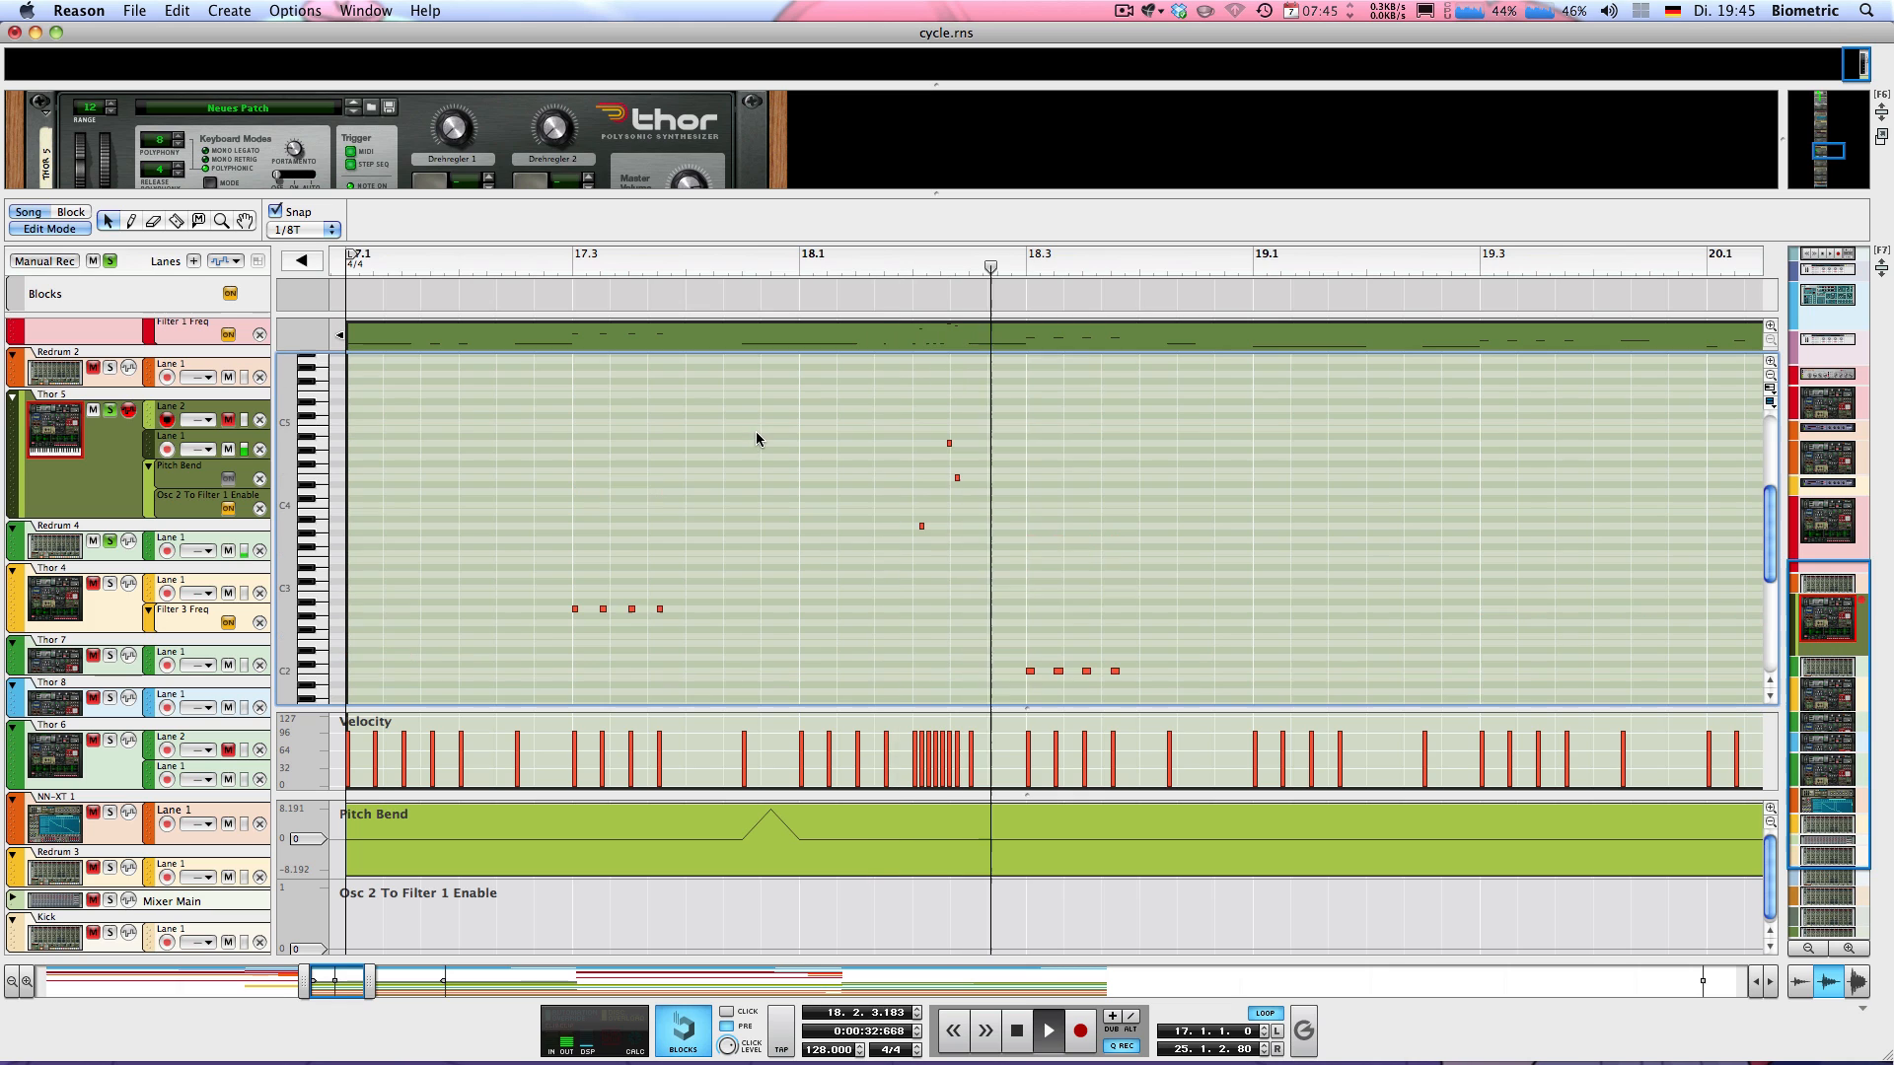
scroll(863, 437, "down", 3)
scroll(898, 430, "up", 3)
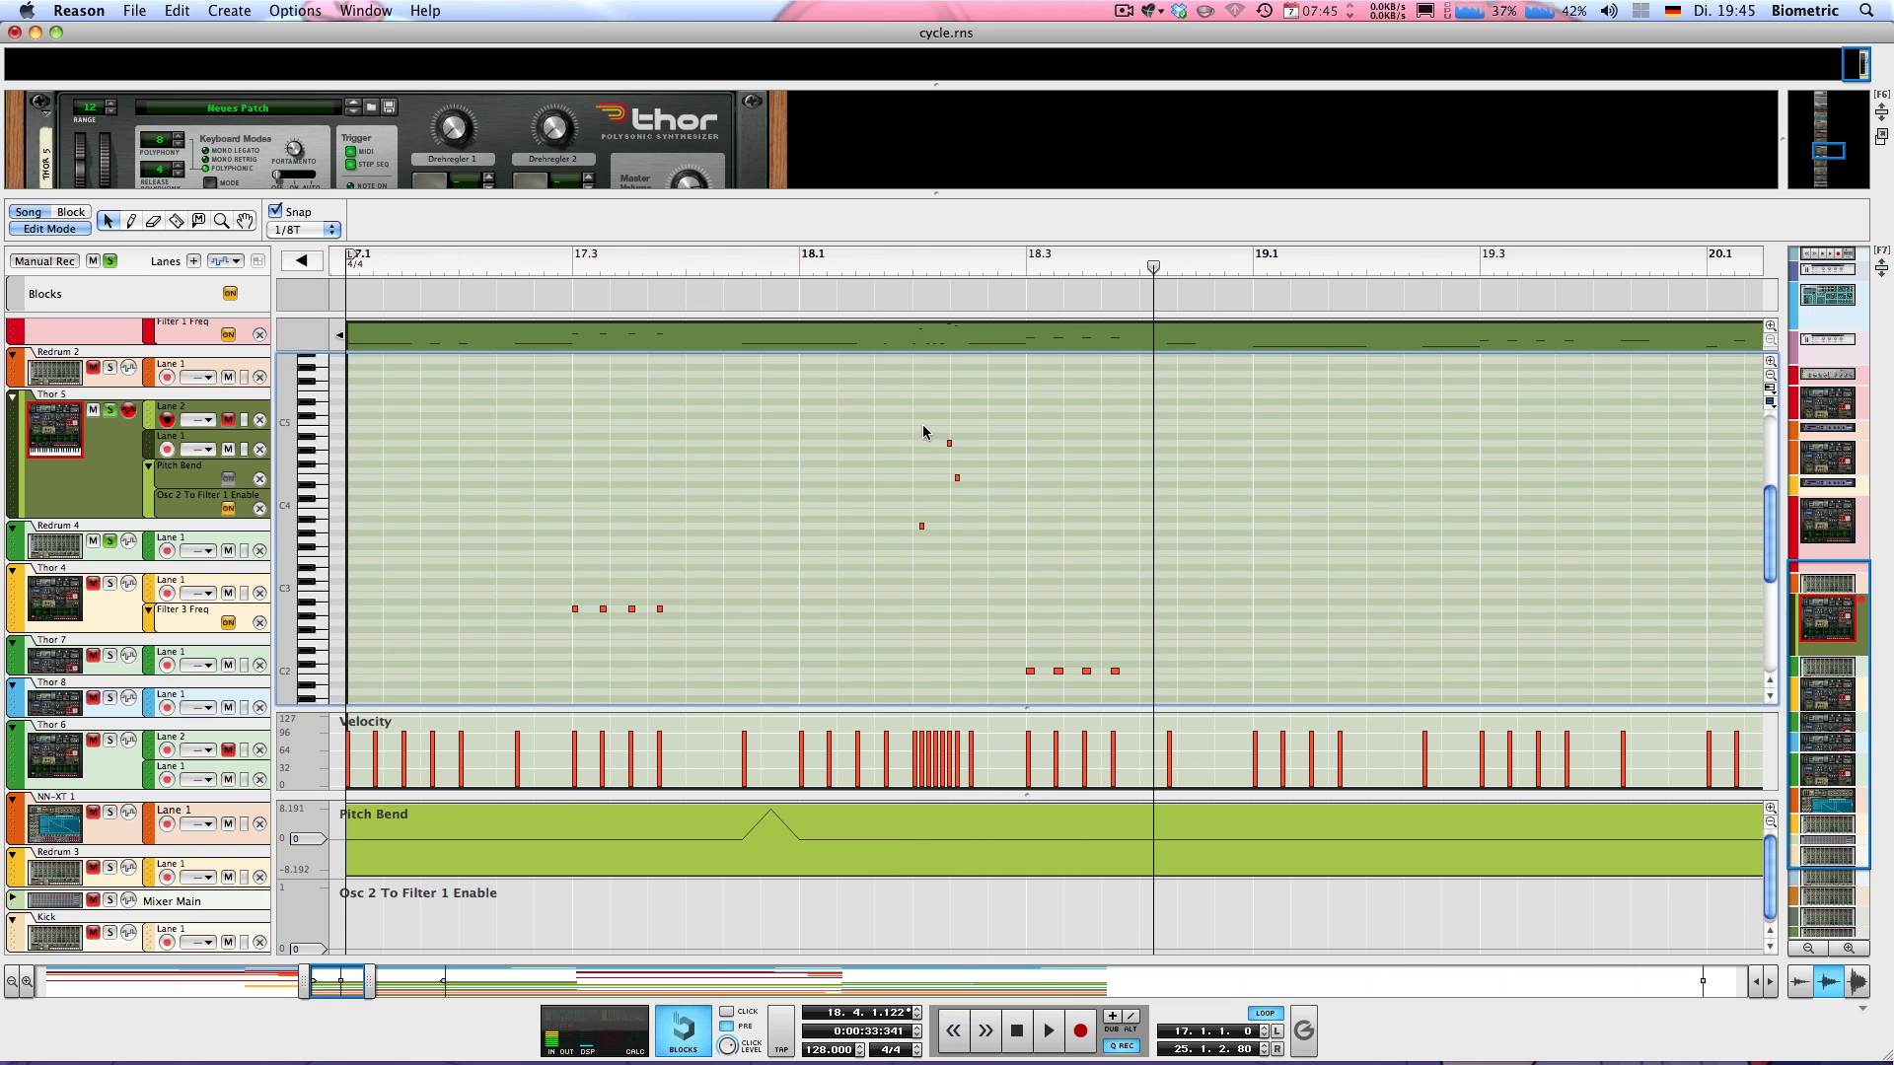
scroll(924, 431, "down", 3)
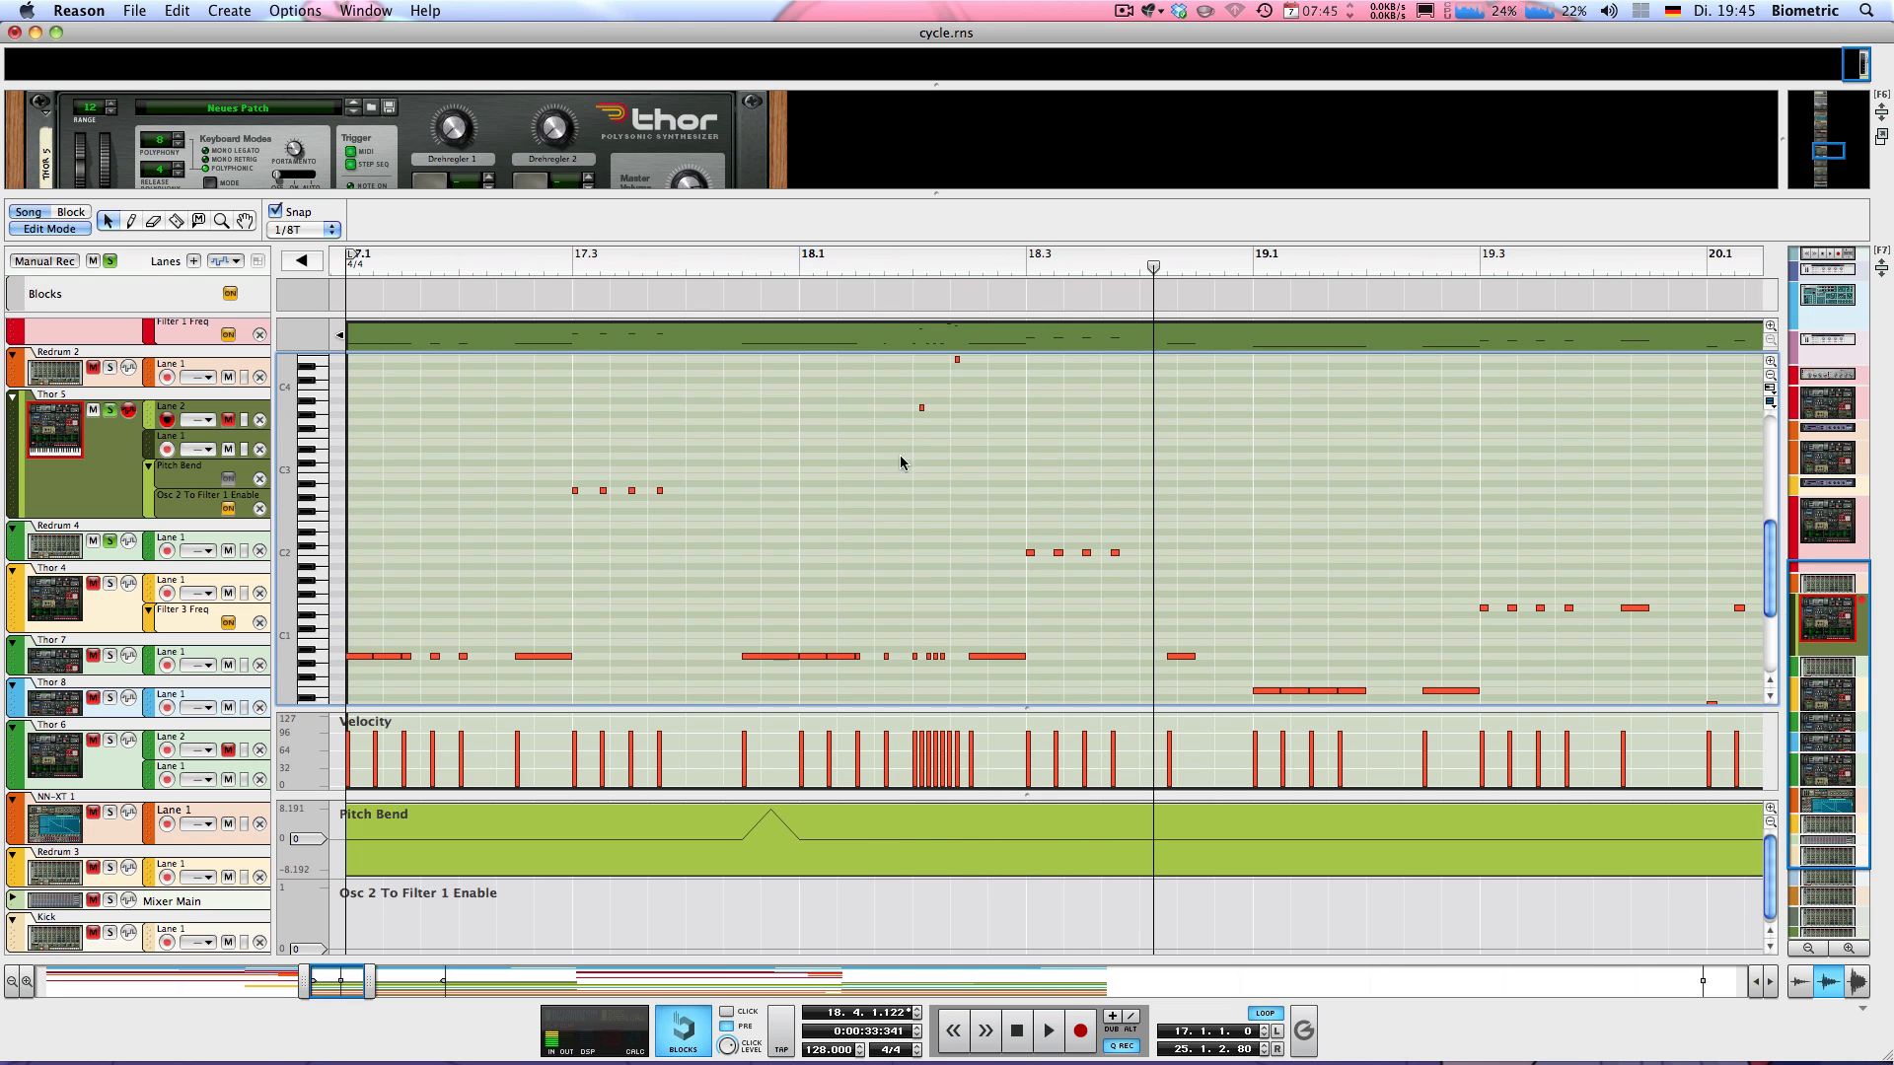
Narrow the loop to the fast note run between 18.2.1 and 18.3.1 and audition it
left_click(913, 262, "super")
left_click(1026, 261, "alt")
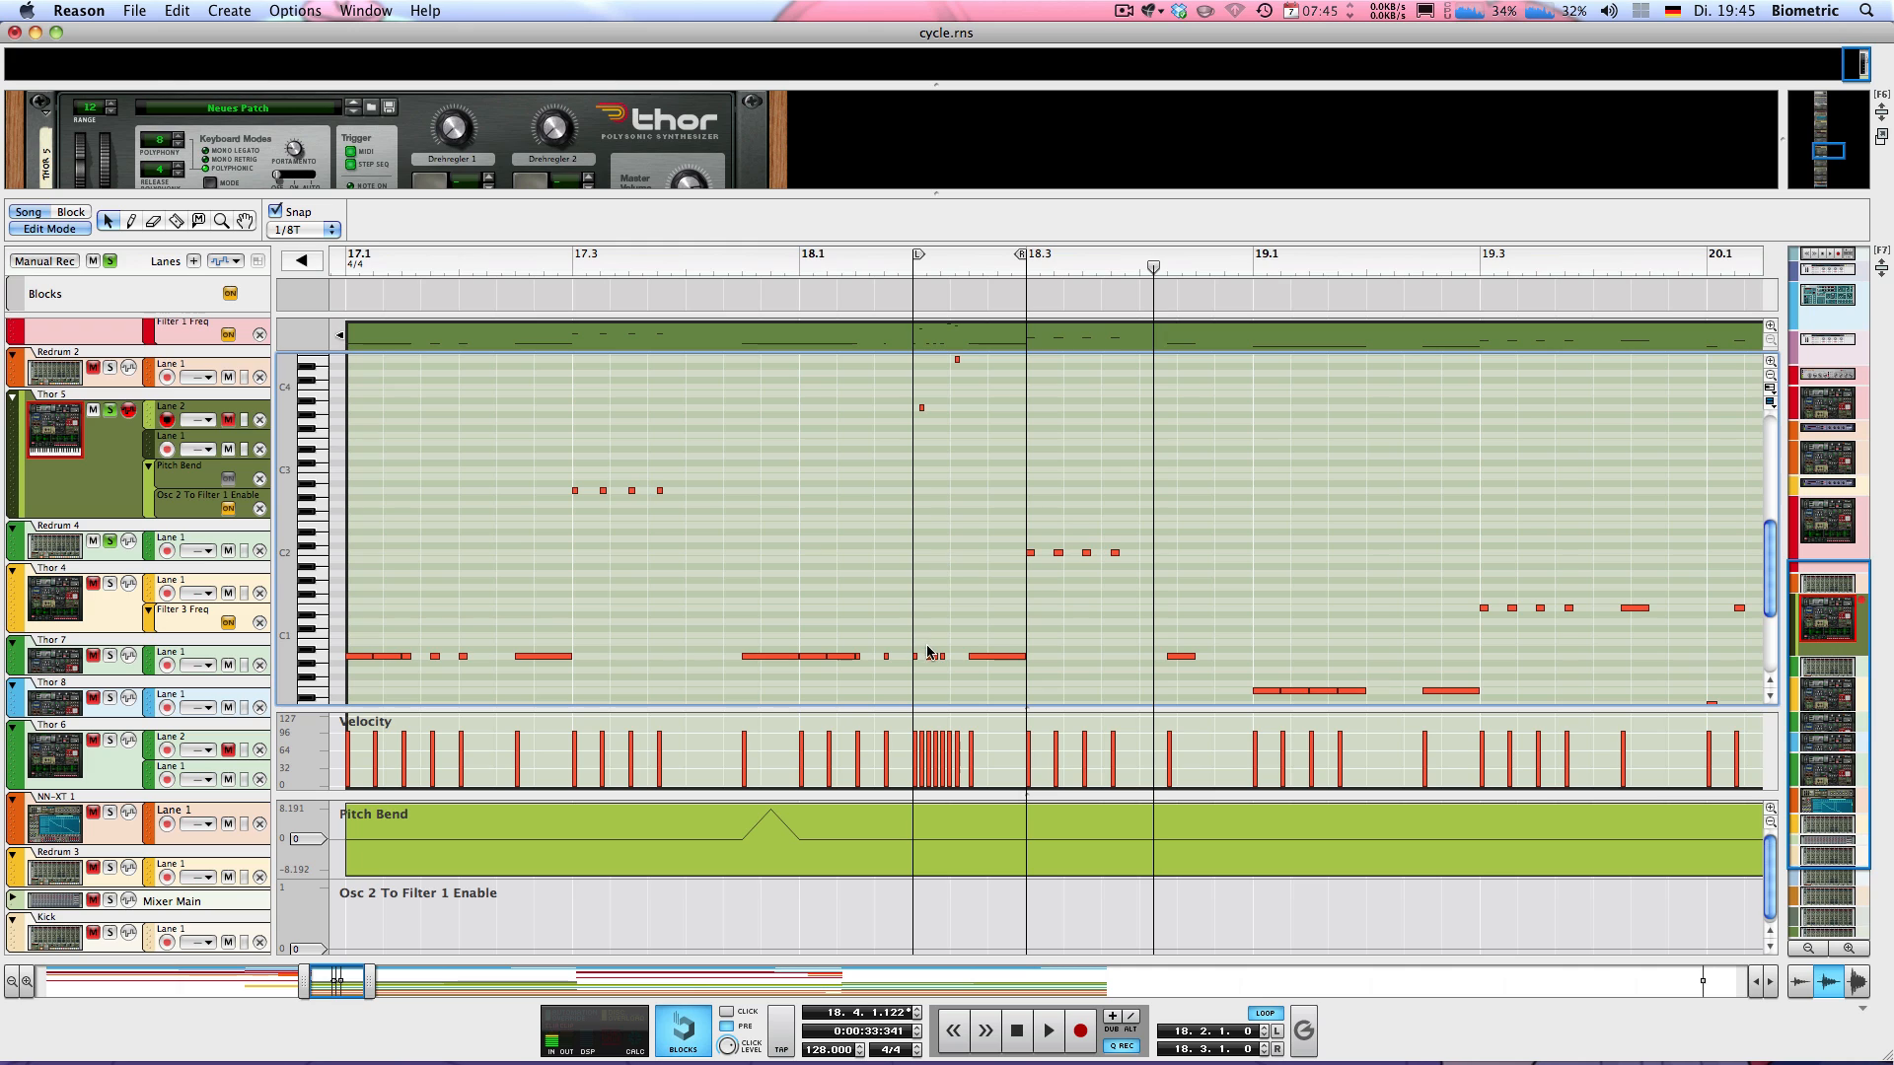
scroll(942, 641, "up", 3)
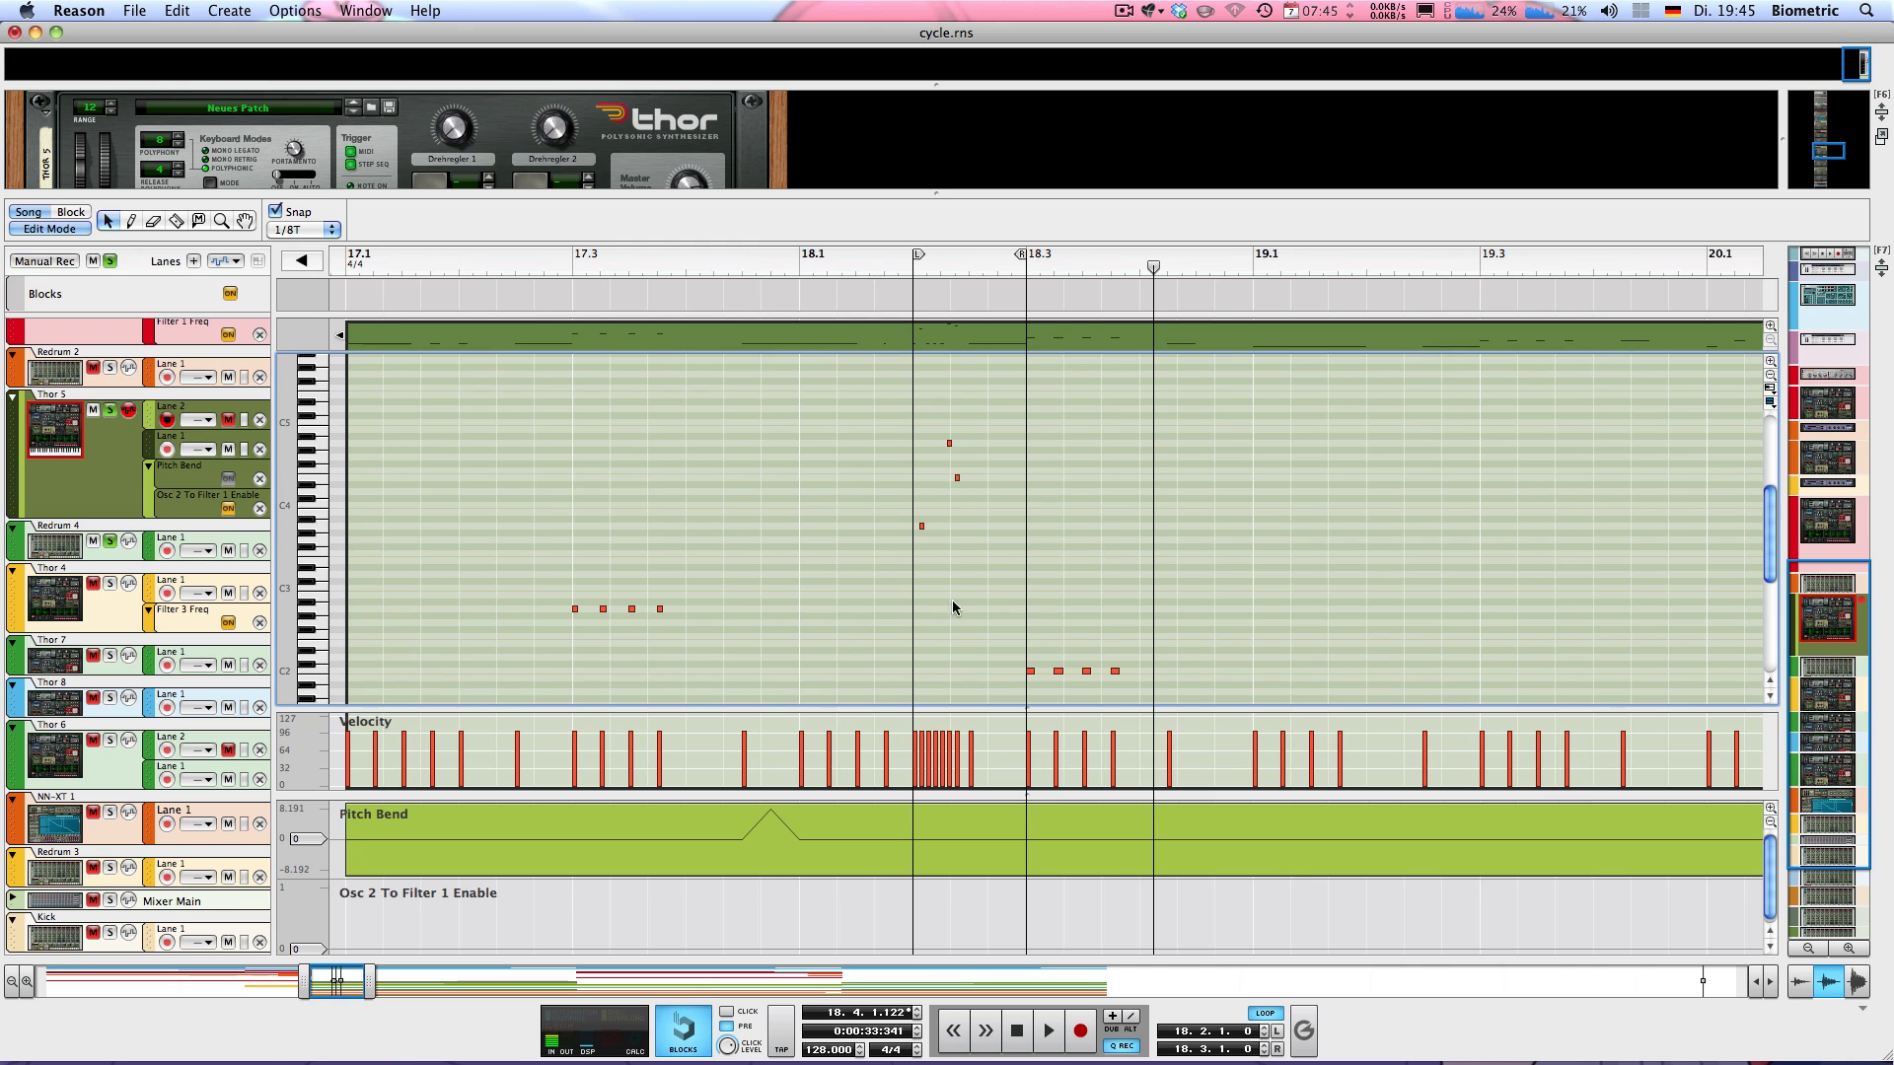
scroll(962, 488, "down", 3)
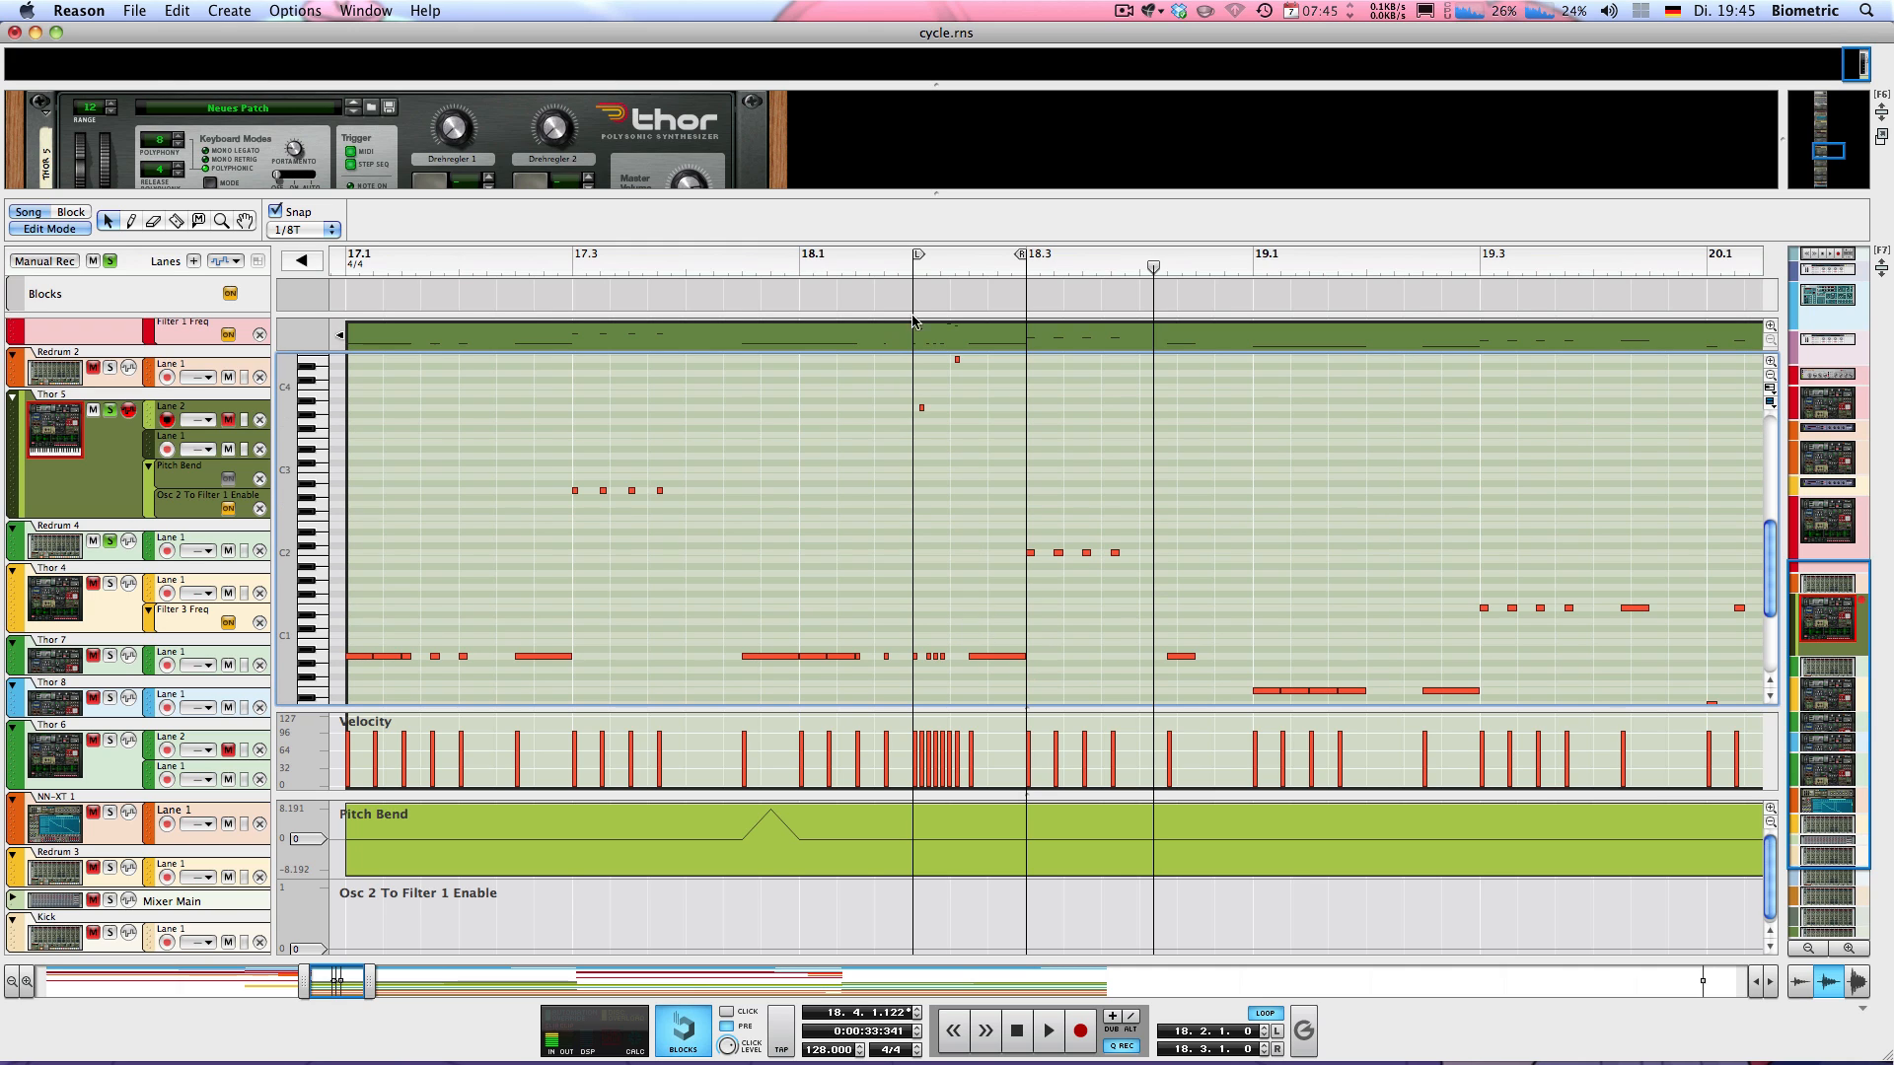
key("space")
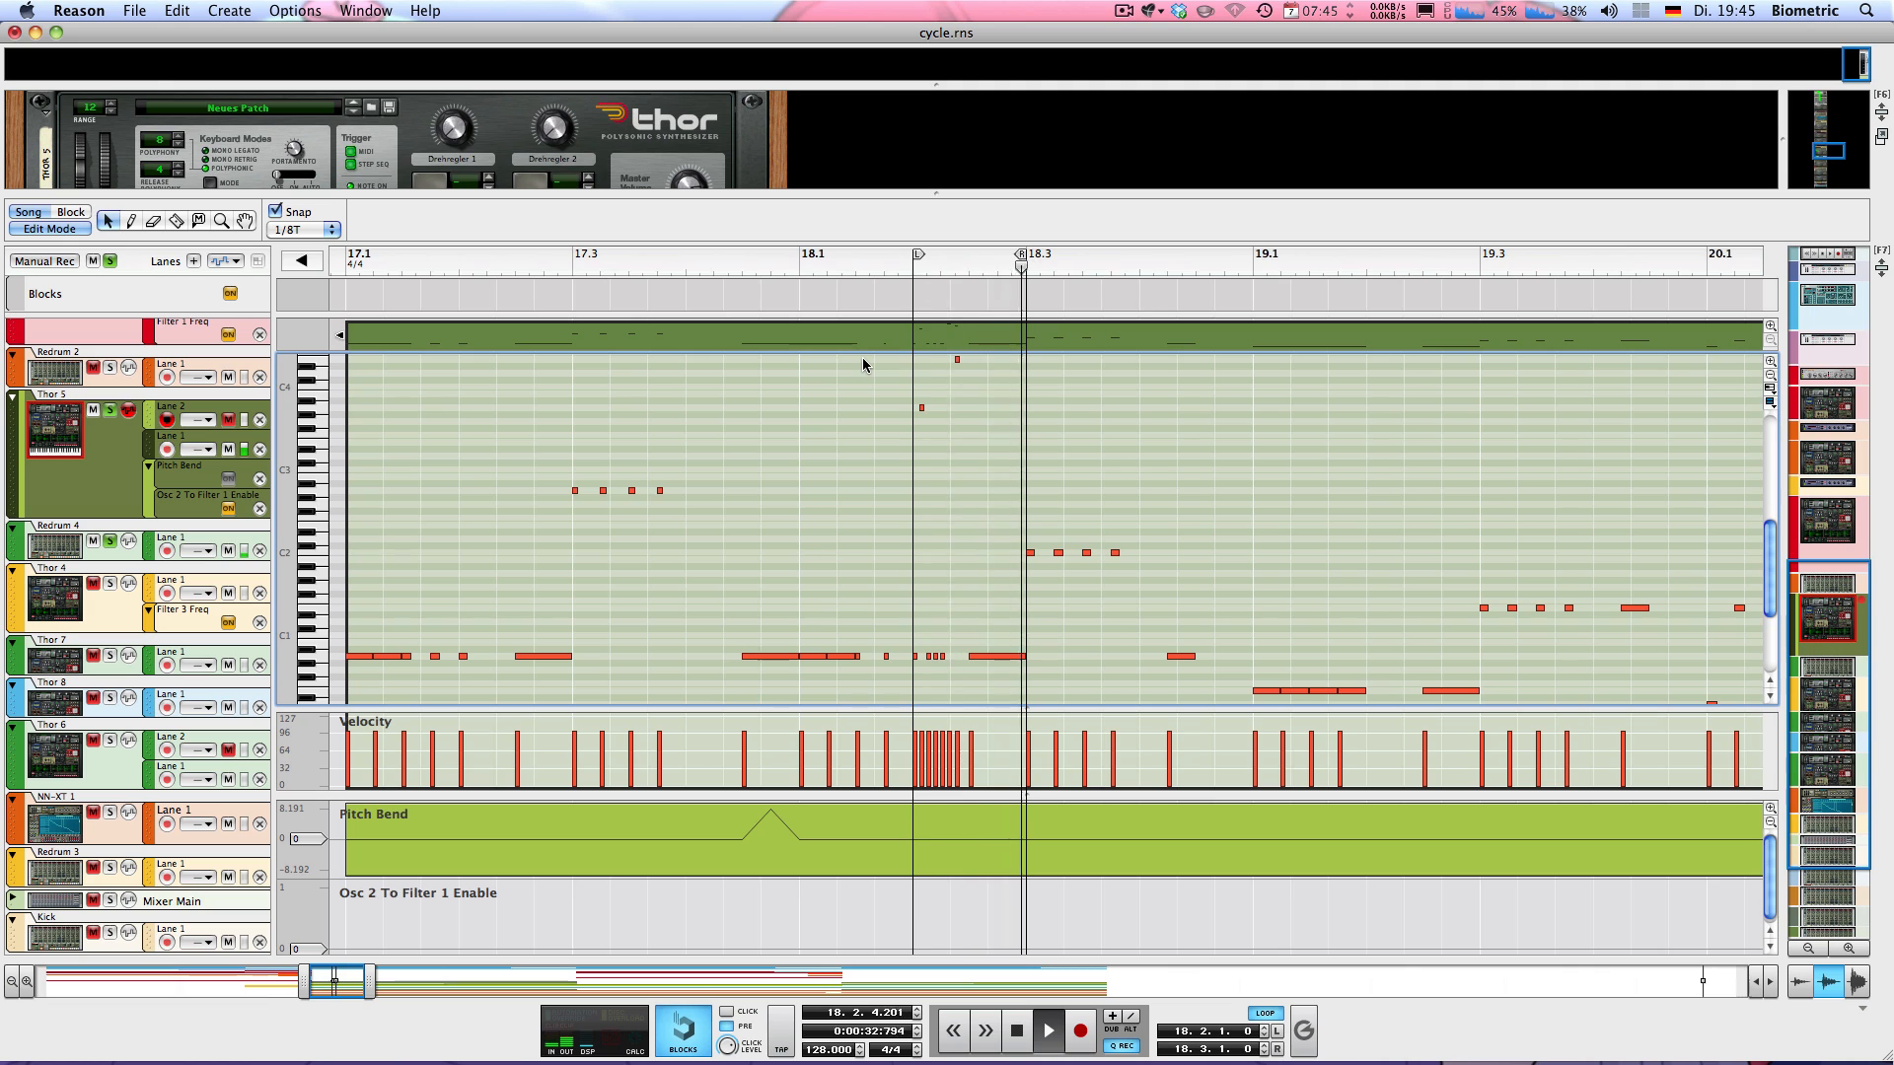
key("space")
Set the loop to run from bar 17 to bar 25 and return to the arrangement view
left_click(351, 266, "alt")
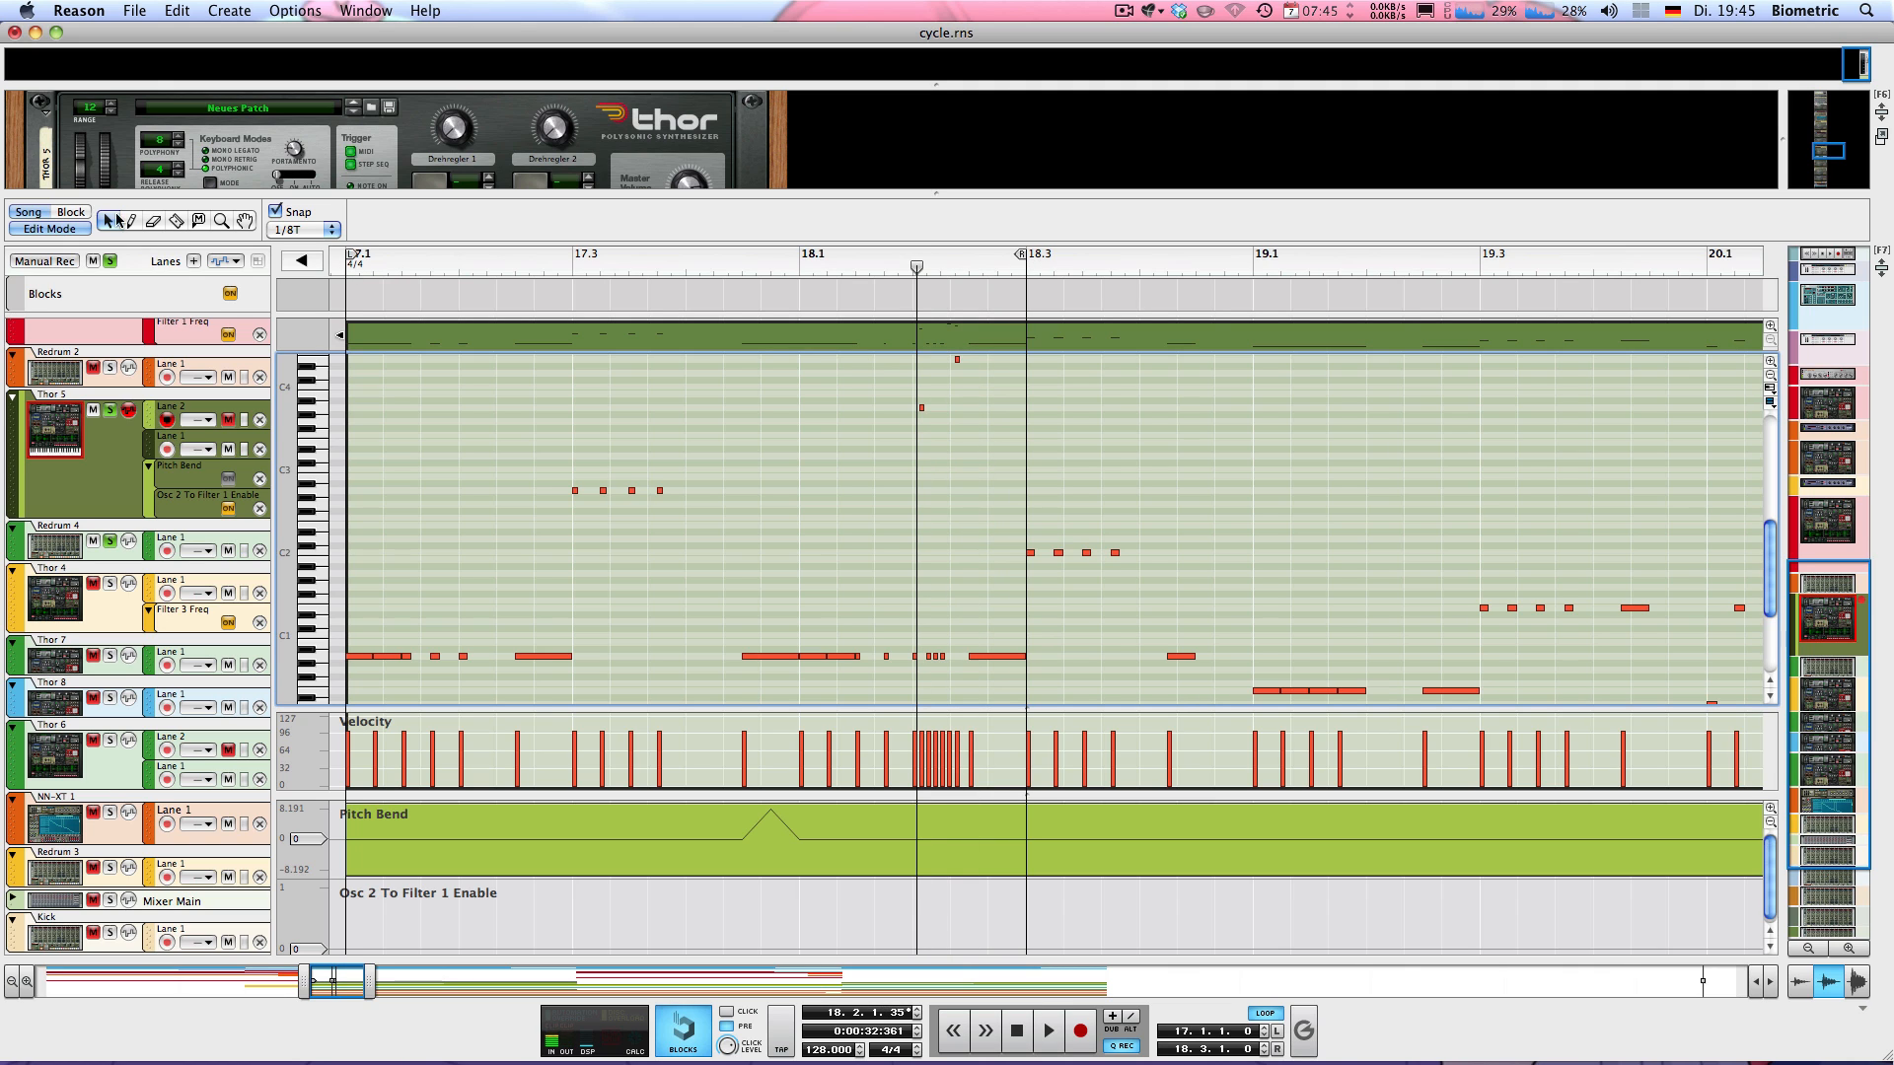
left_click(43, 228)
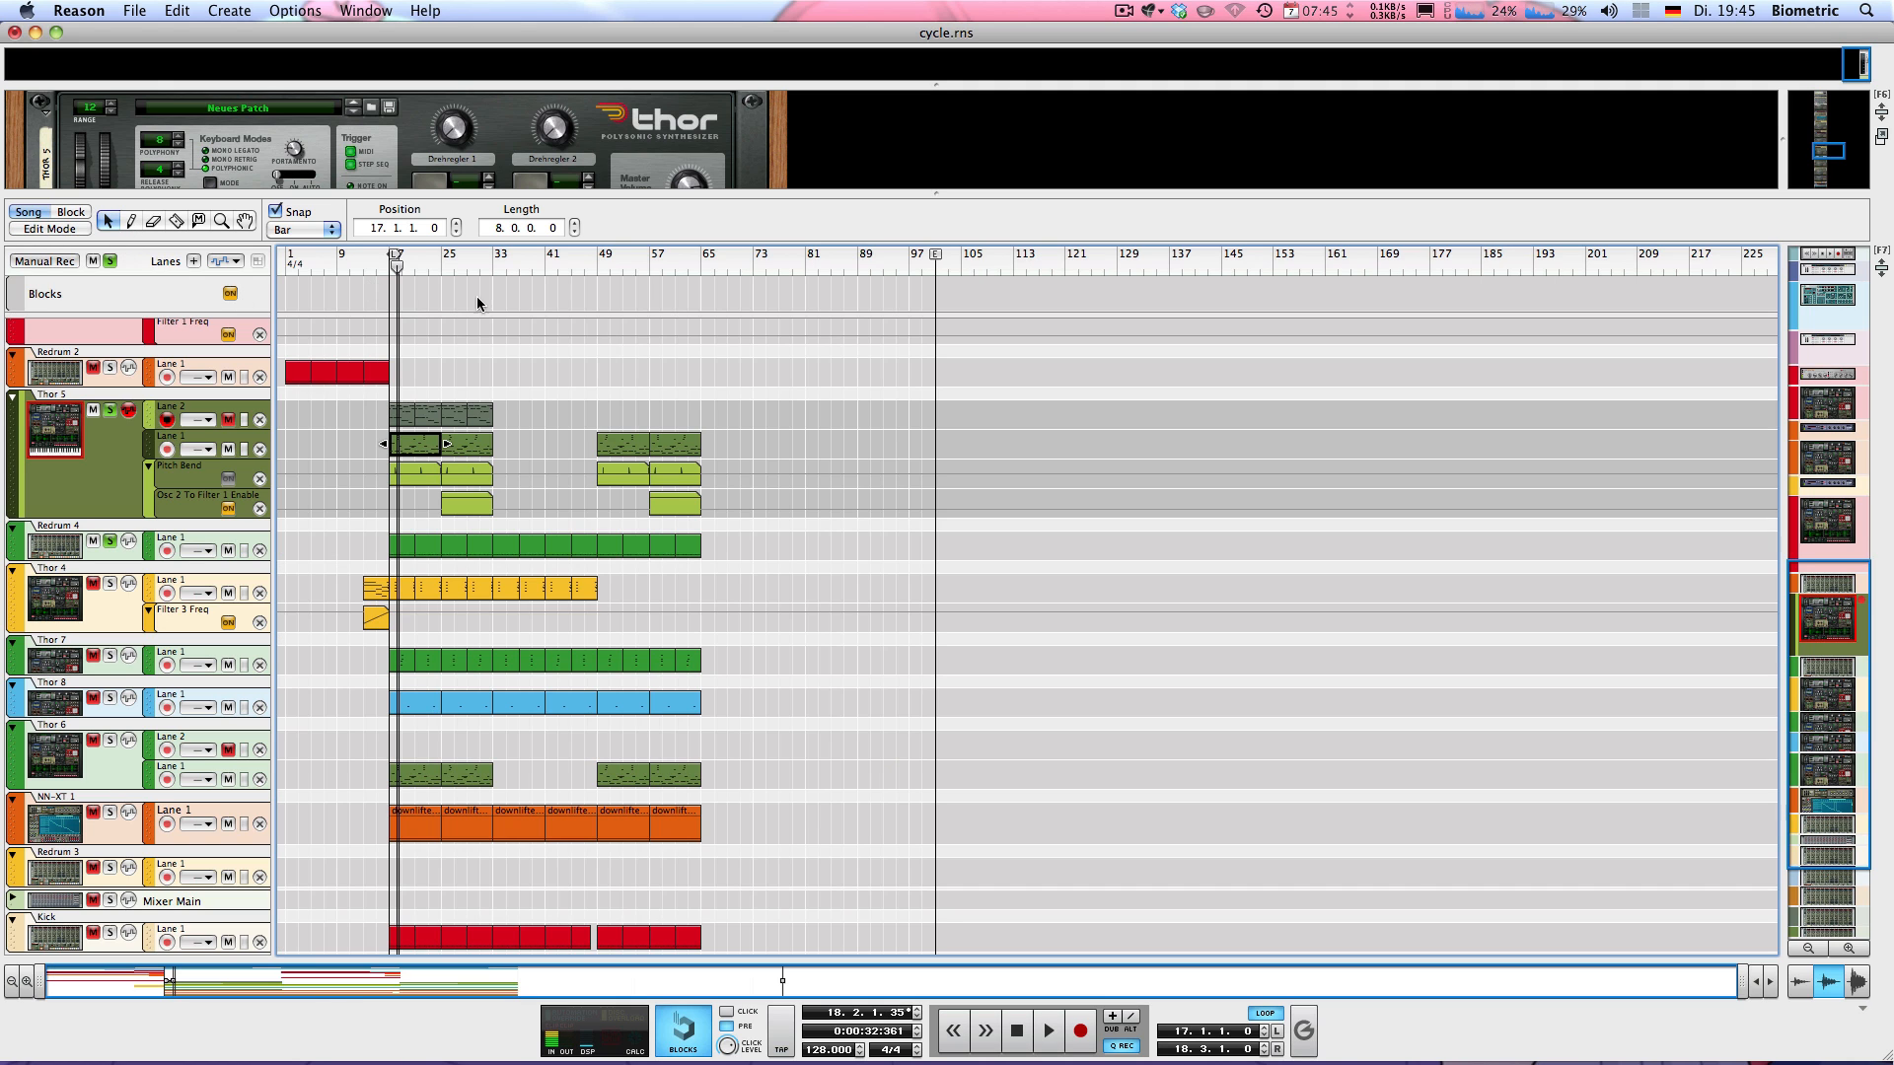
left_click(317, 229)
left_click(314, 231)
left_click(439, 260, "super")
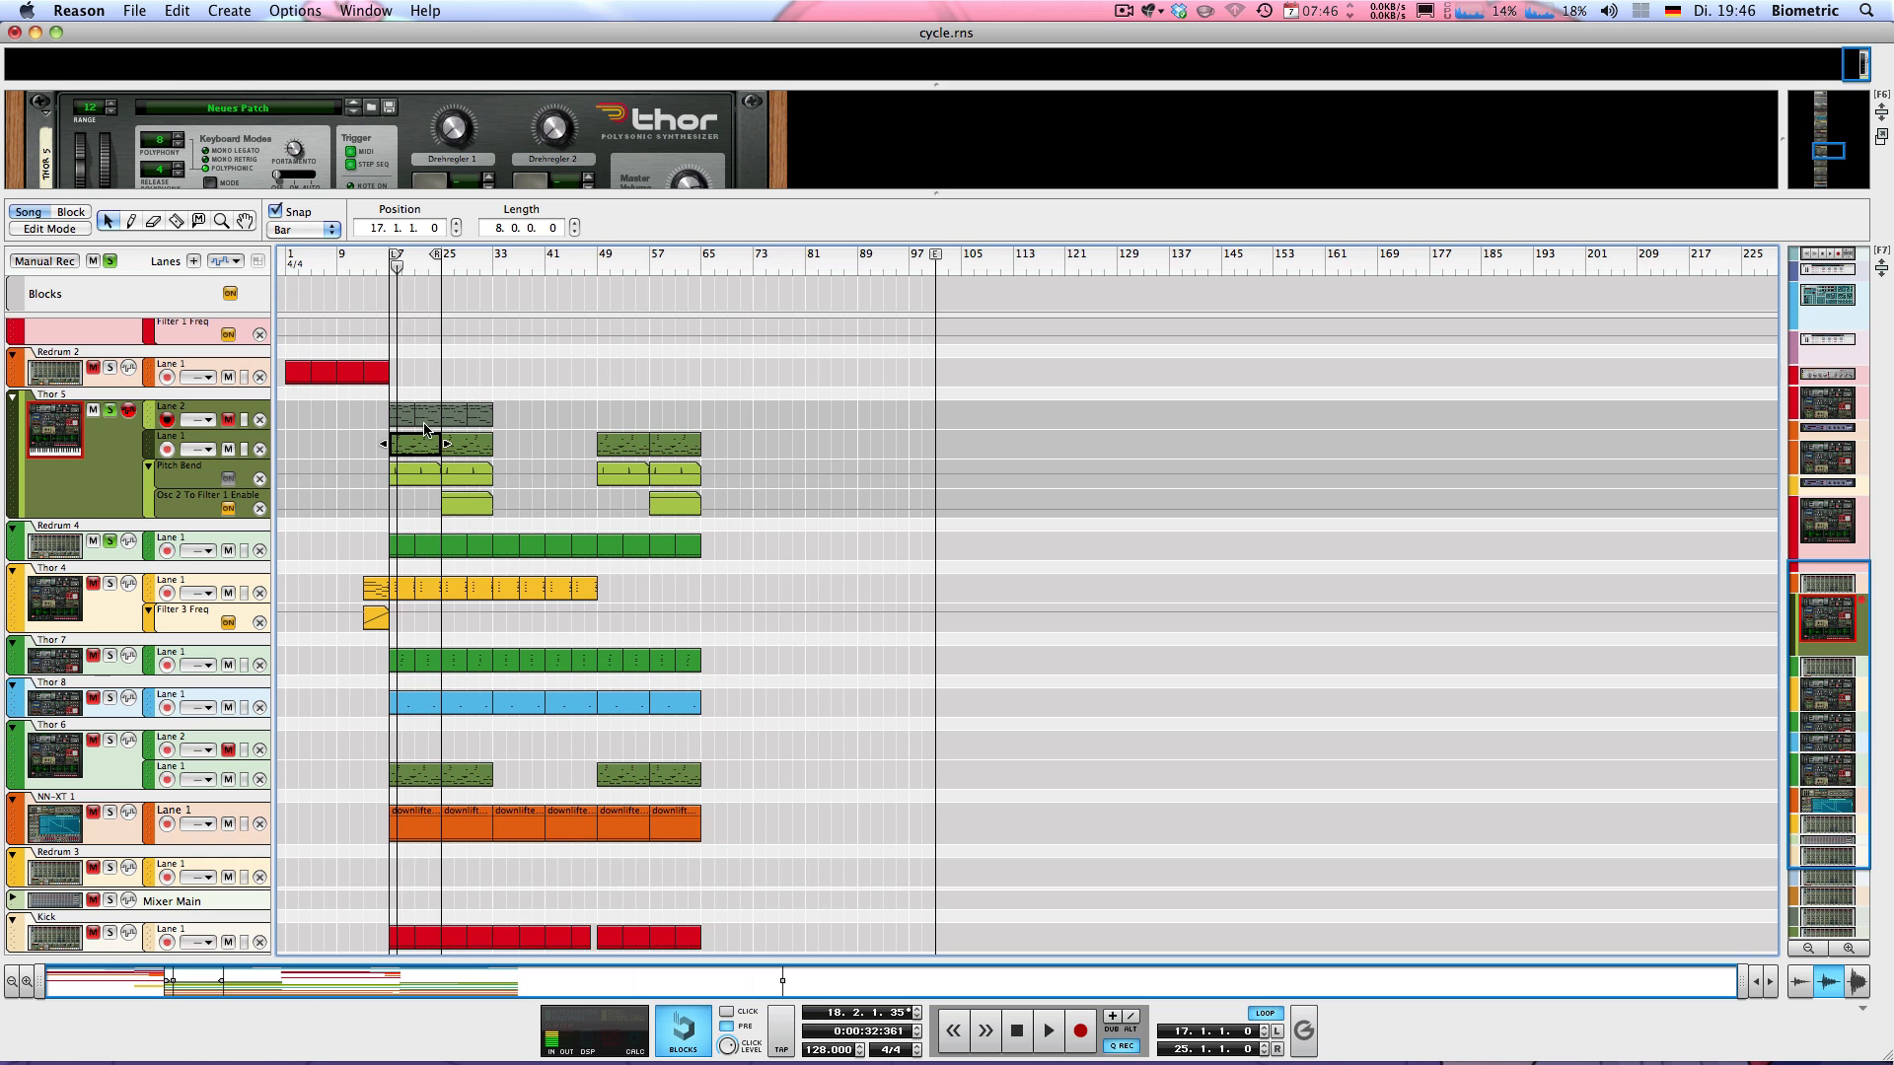
Reopen the Thor 5 Lane 1 clip and play it while examining its notes across bars 17 to 25
double_click(417, 445)
scroll(637, 476, "up", 5)
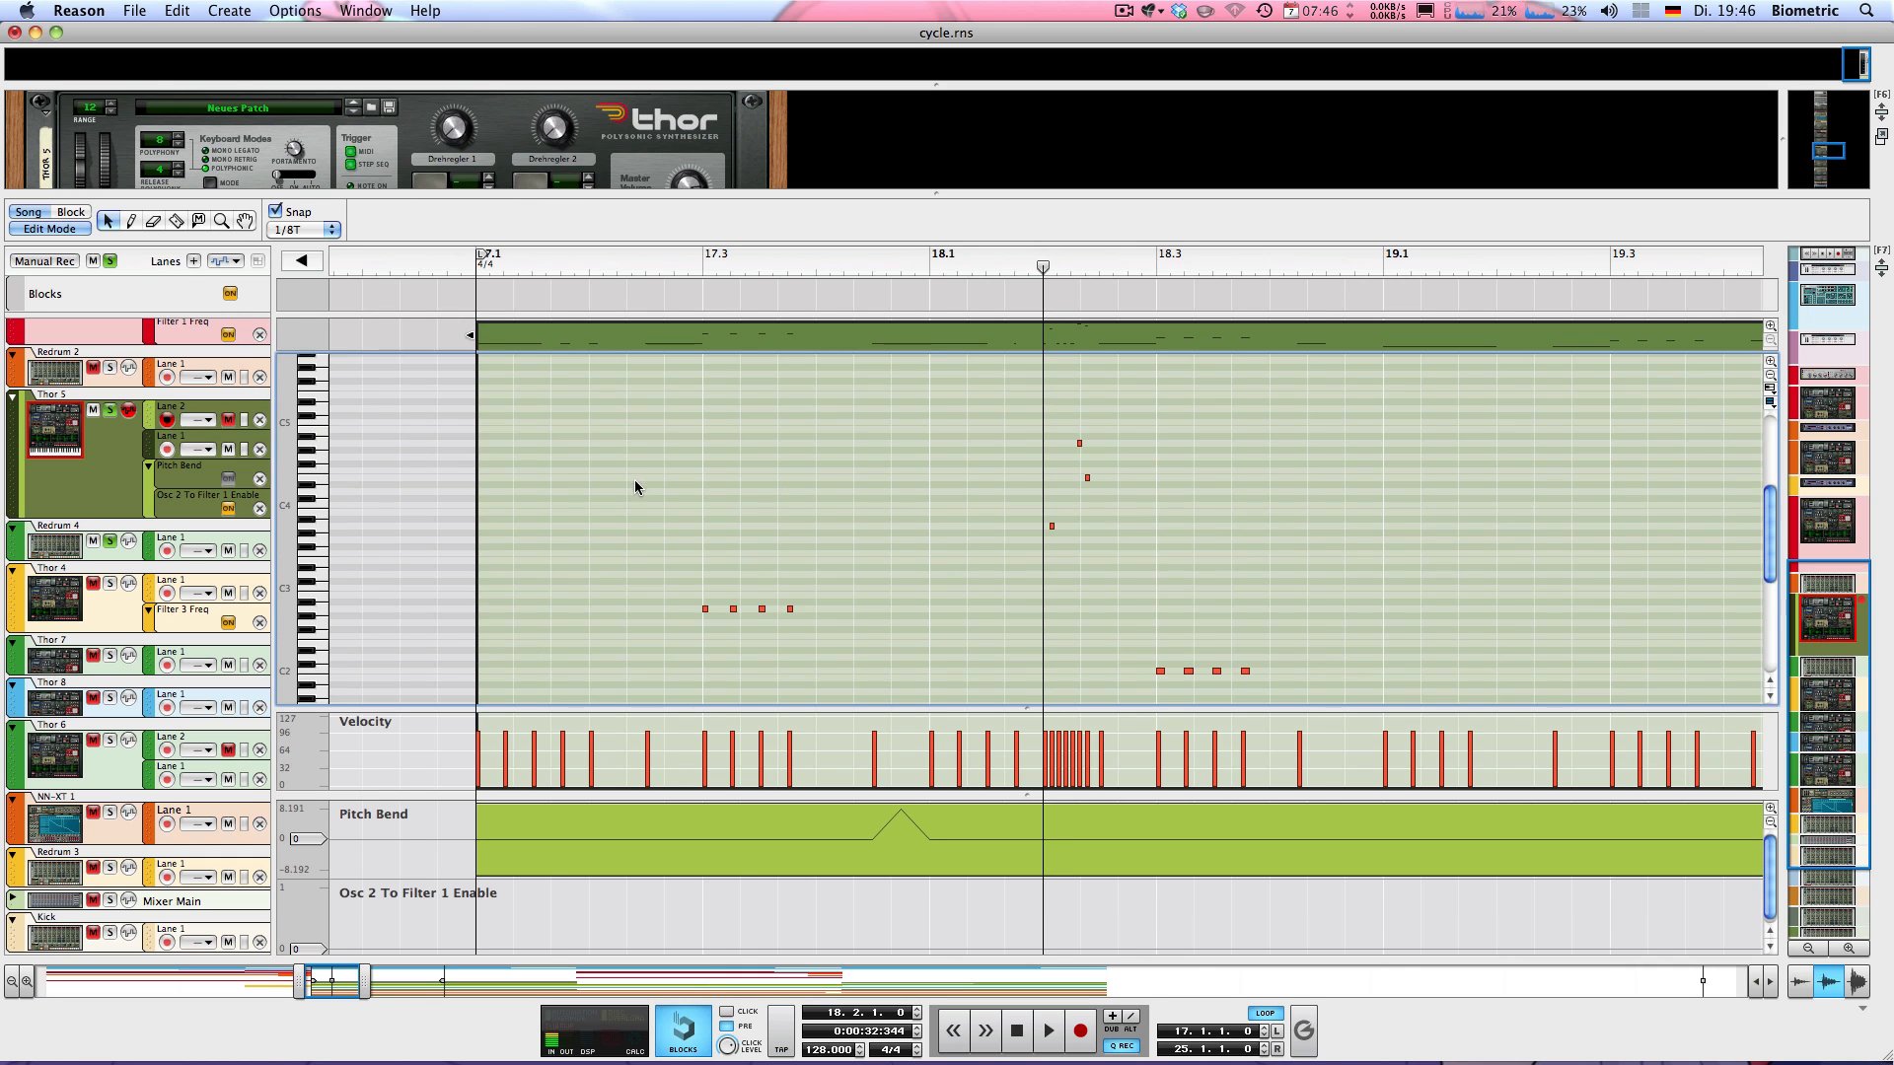
scroll(635, 481, "down", 5)
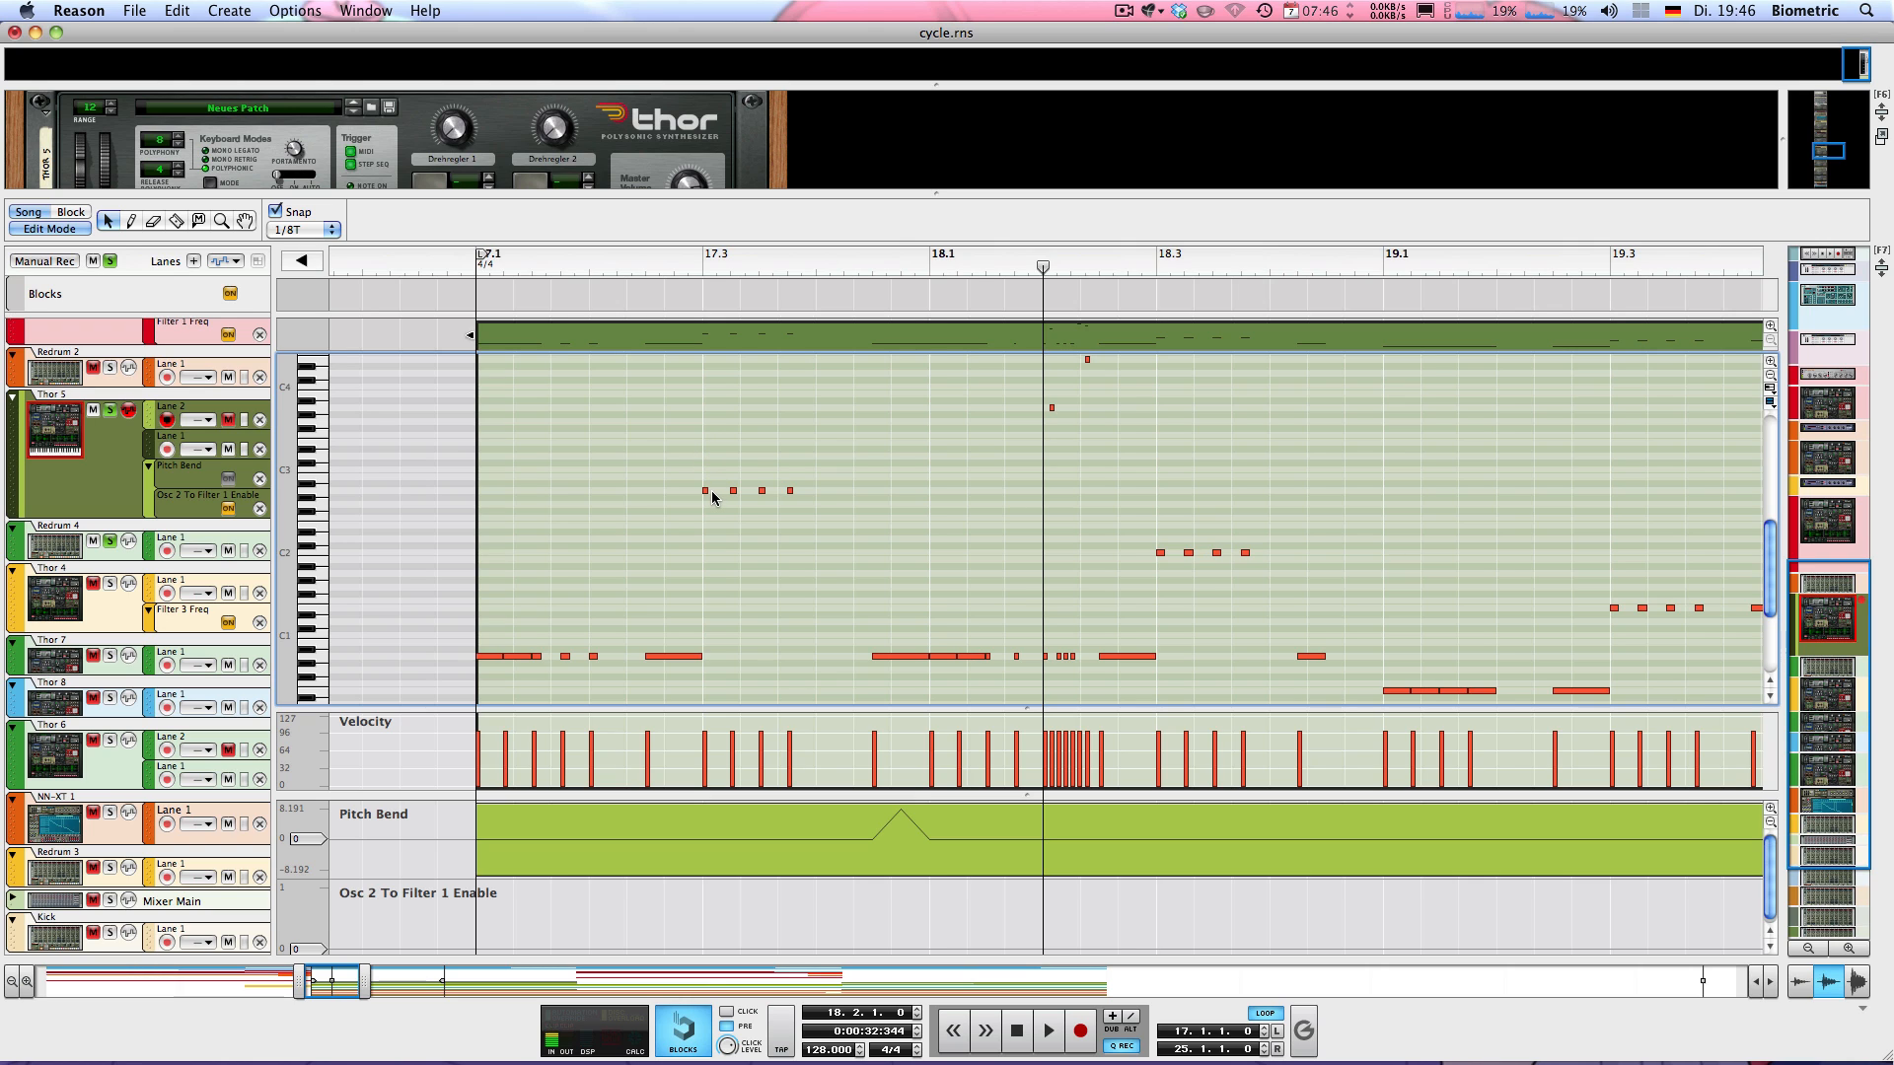
key("space")
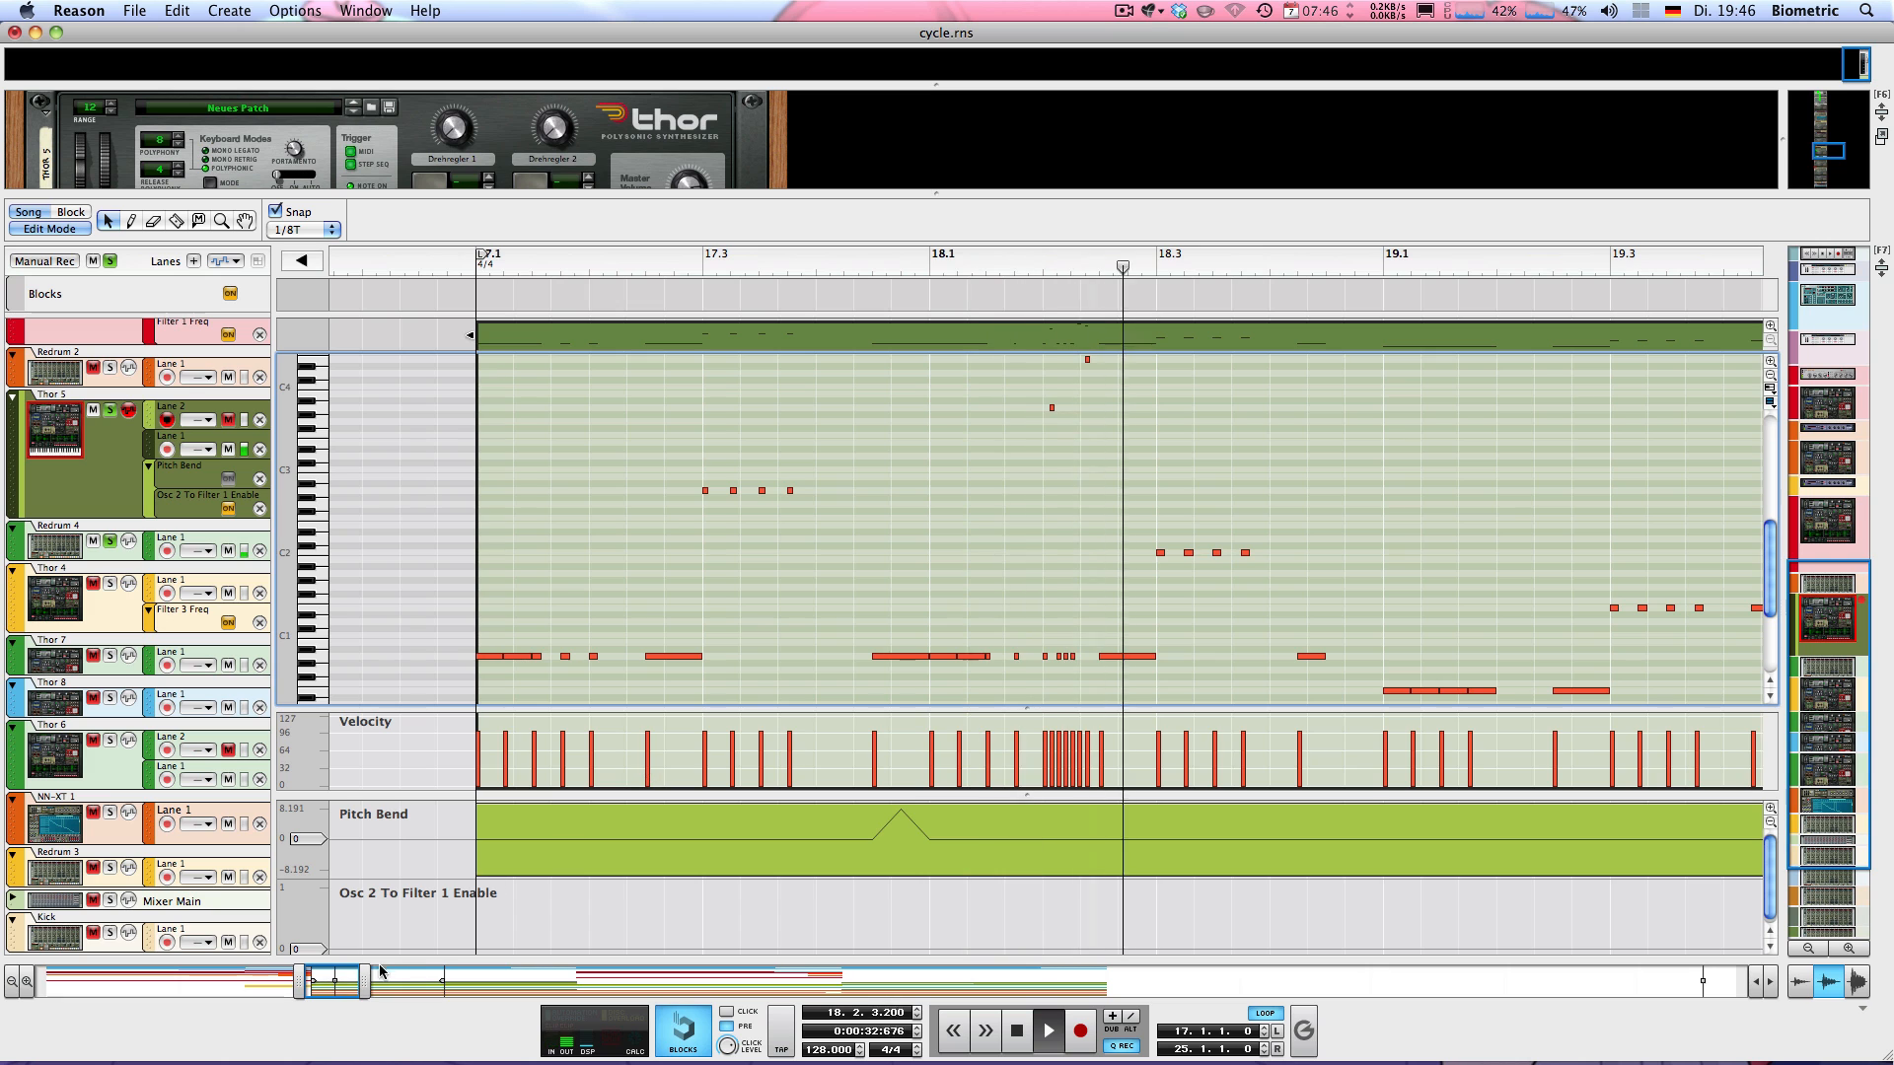
left_click_drag(365, 979, 472, 944)
scroll(570, 582, "down", 3)
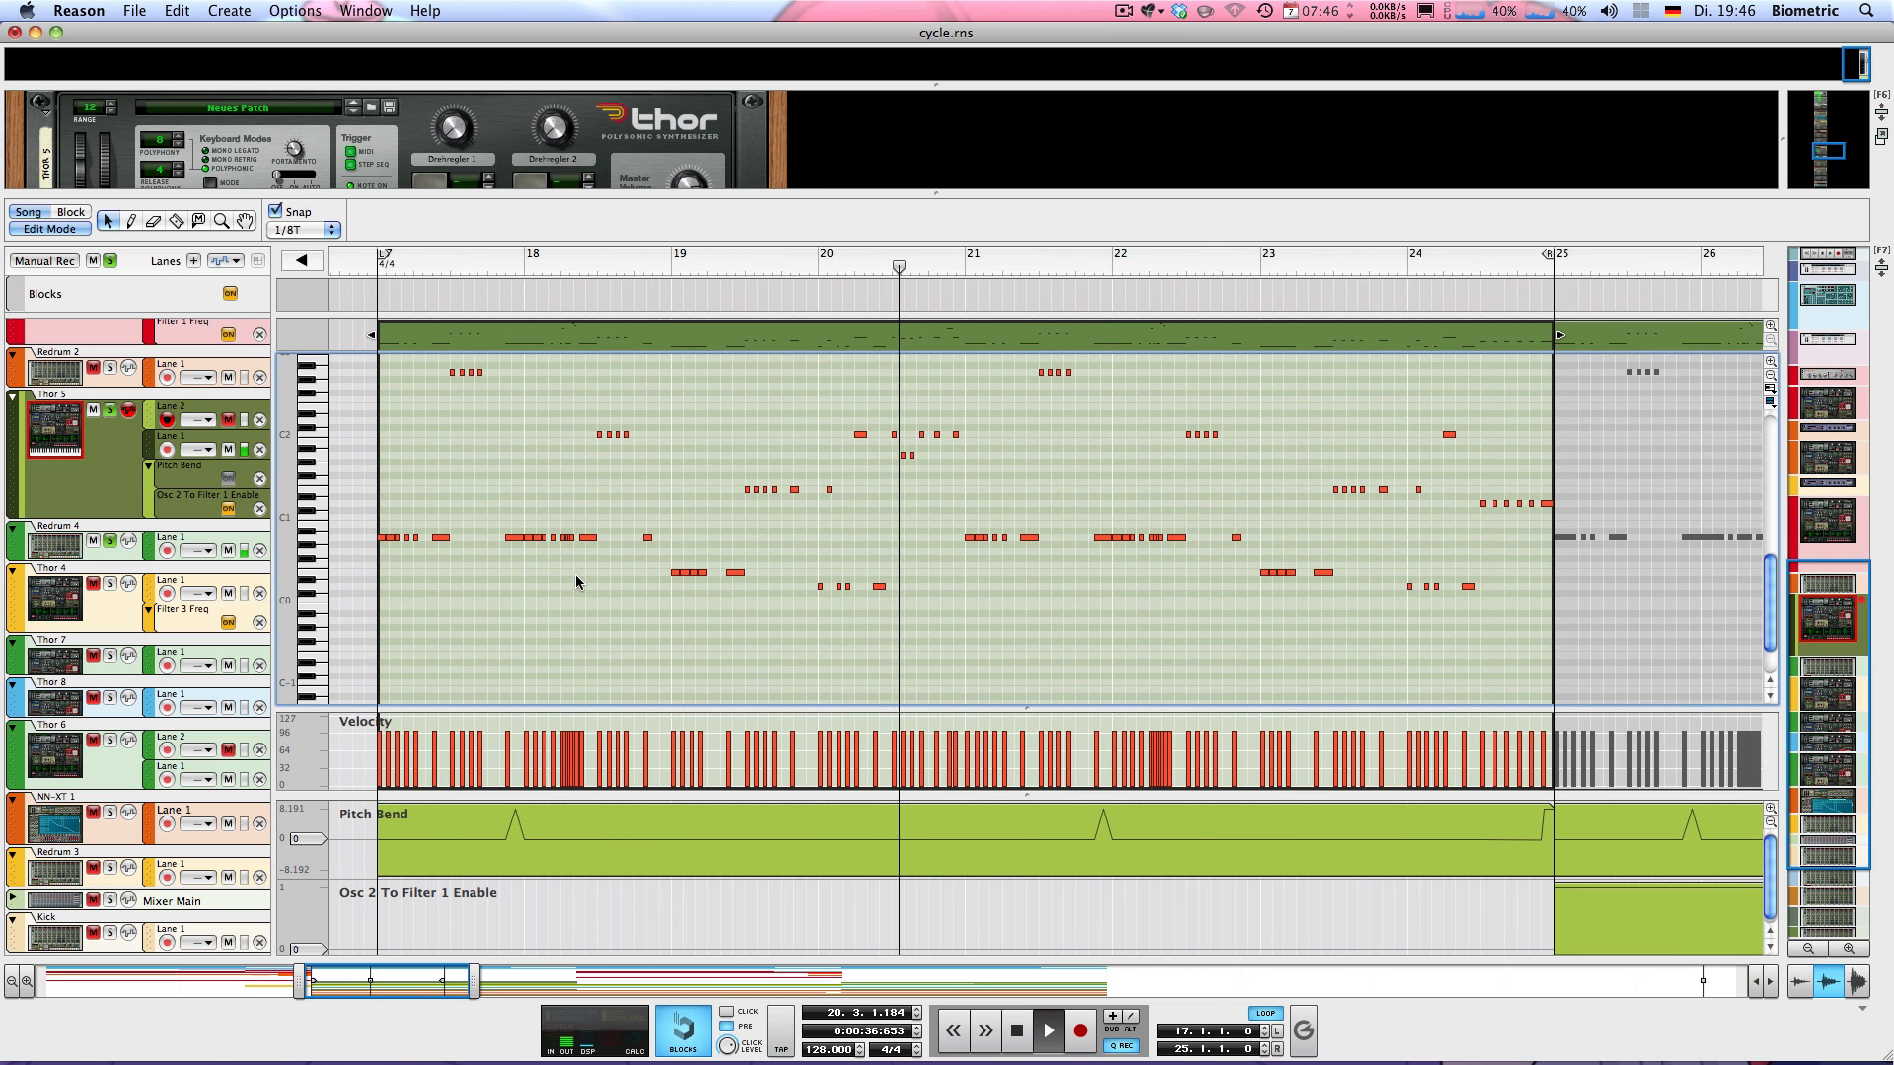
key("space")
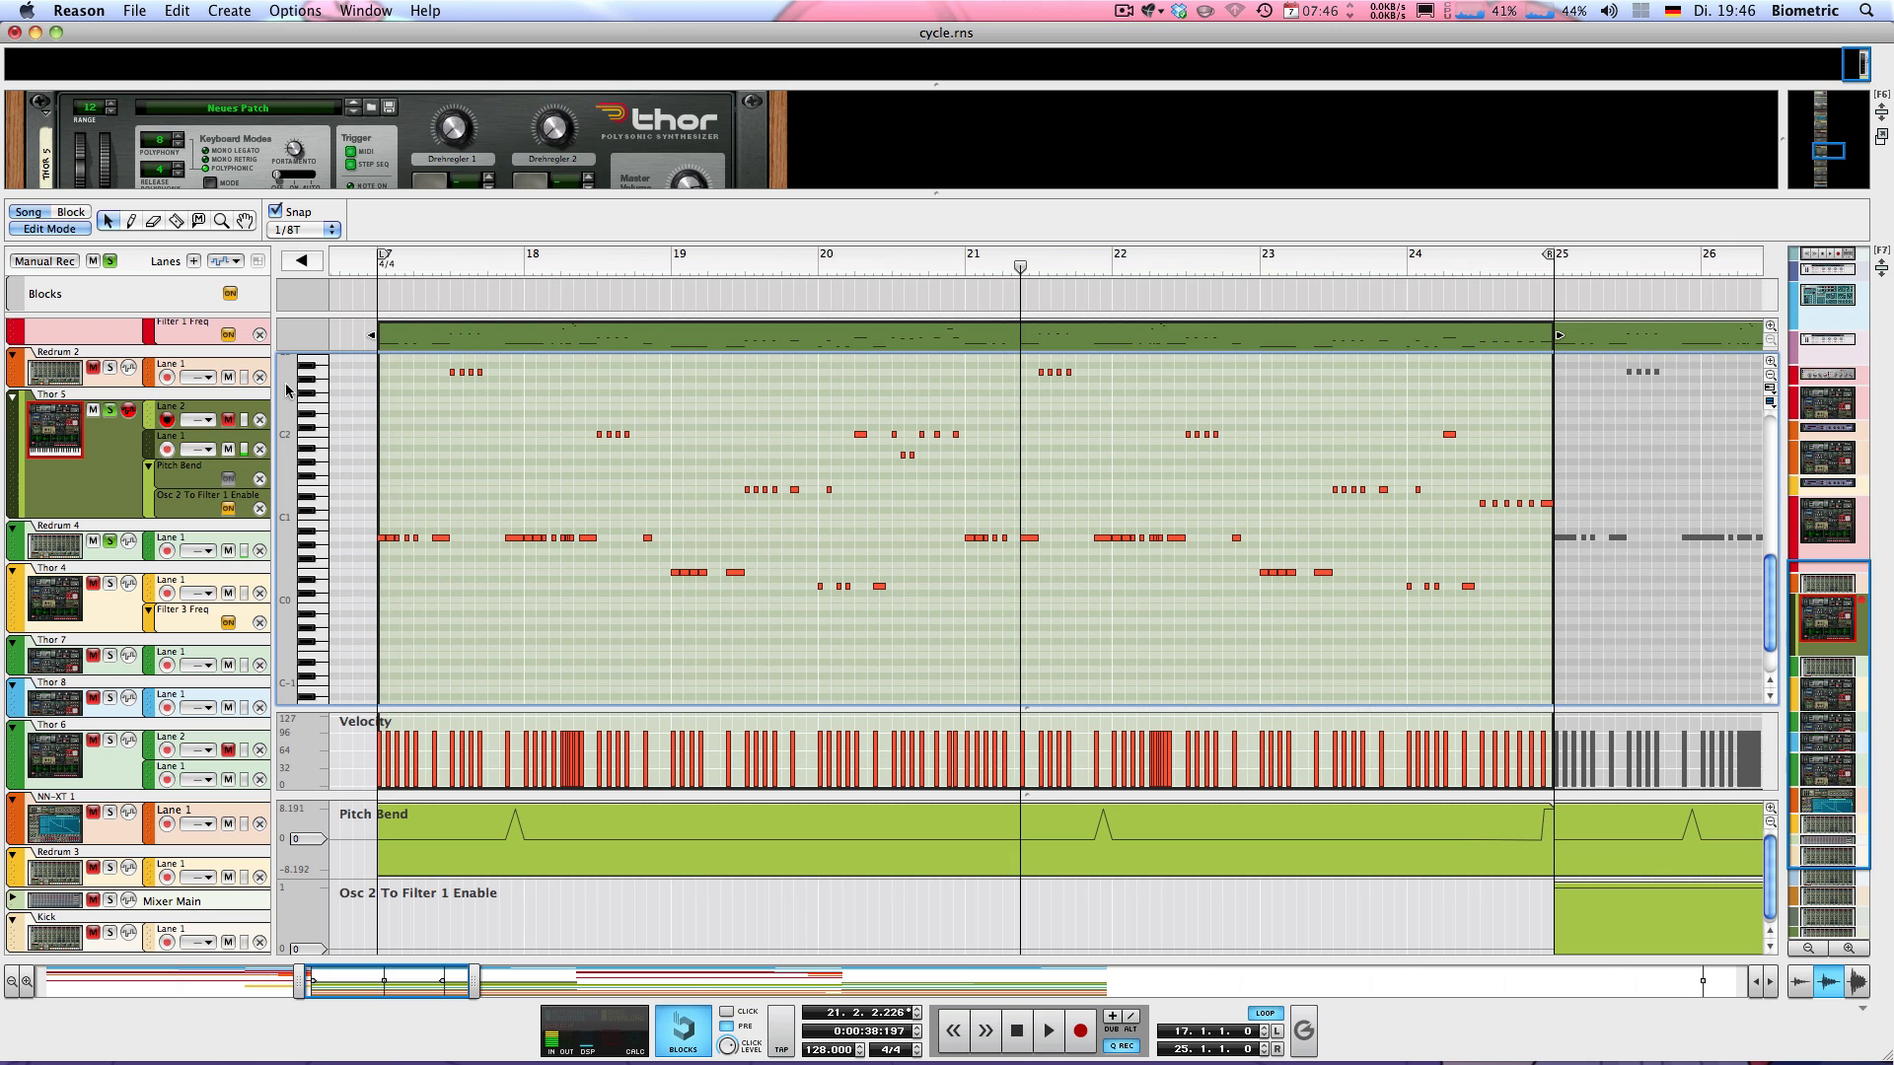
Replay the loop from bar 17 and switch back from note editing to the arrangement
key("KP_0")
scroll(648, 391, "up", 3)
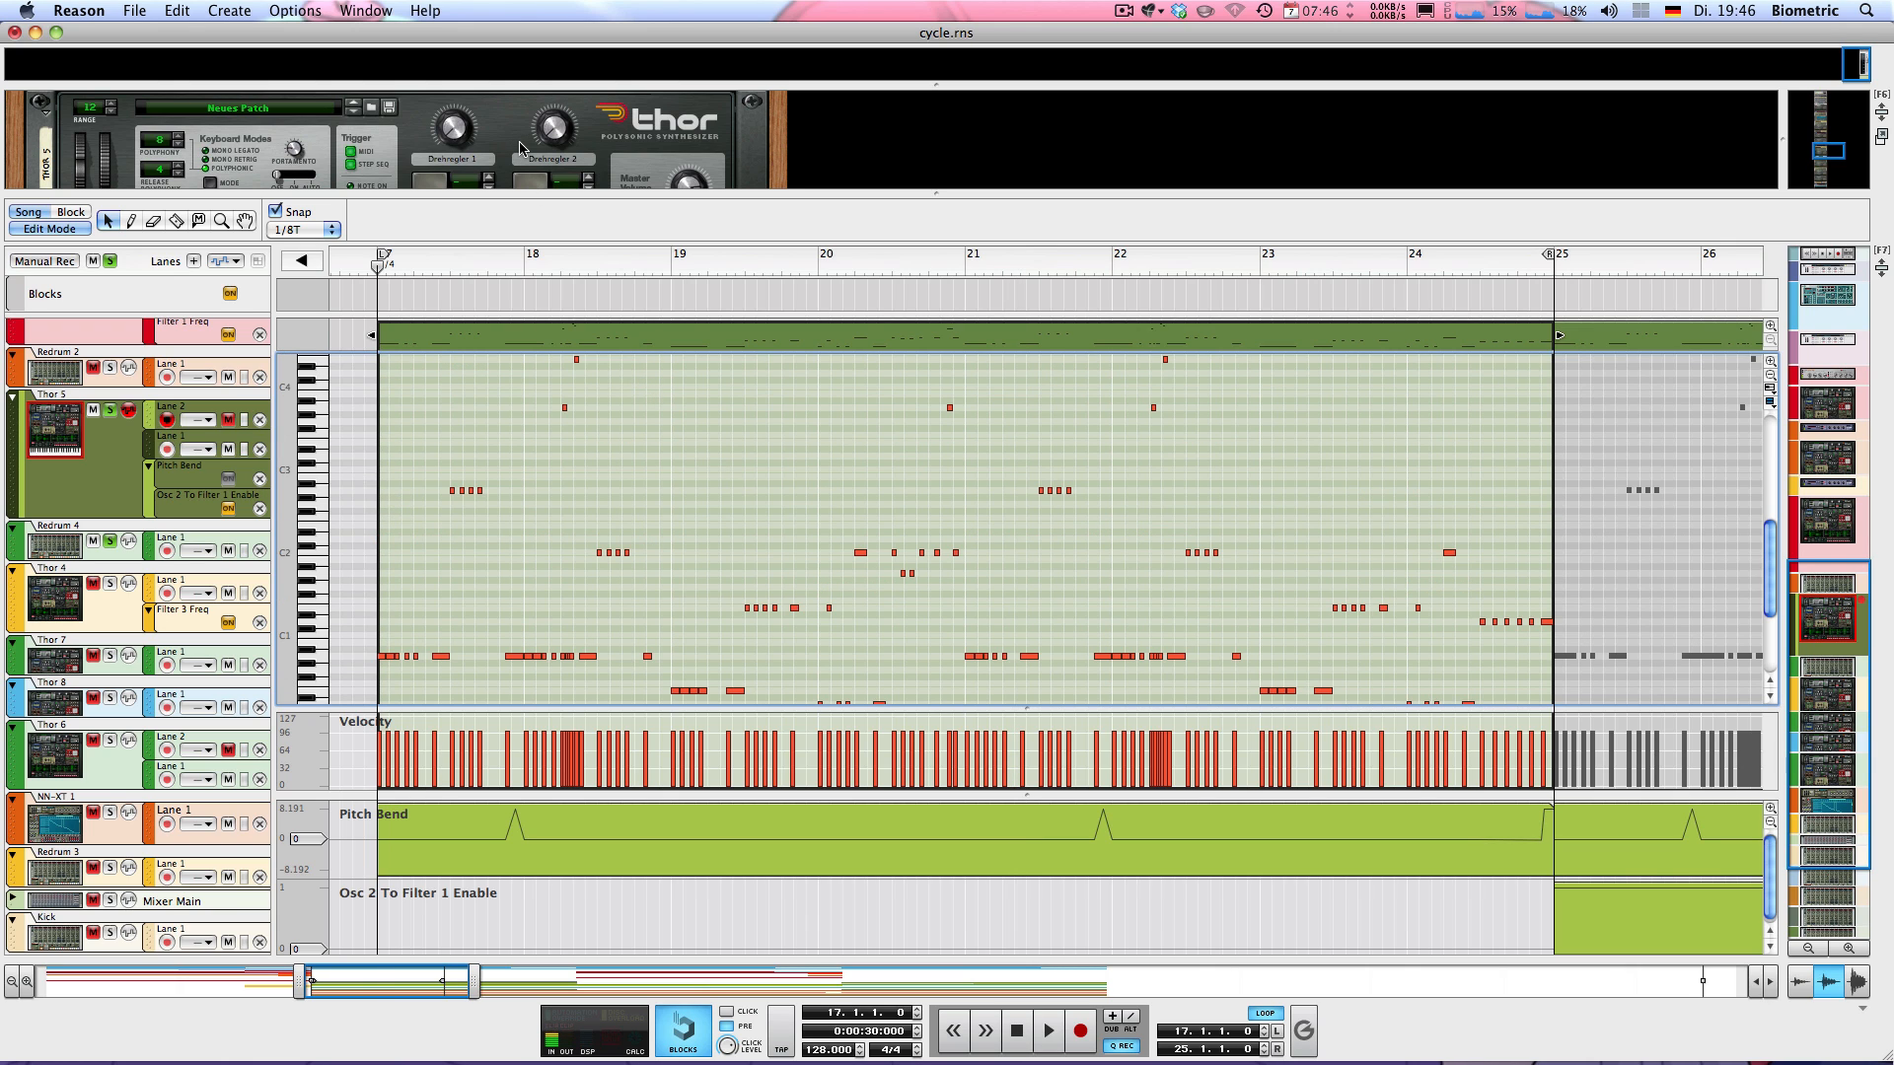
key("space")
key("super+e")
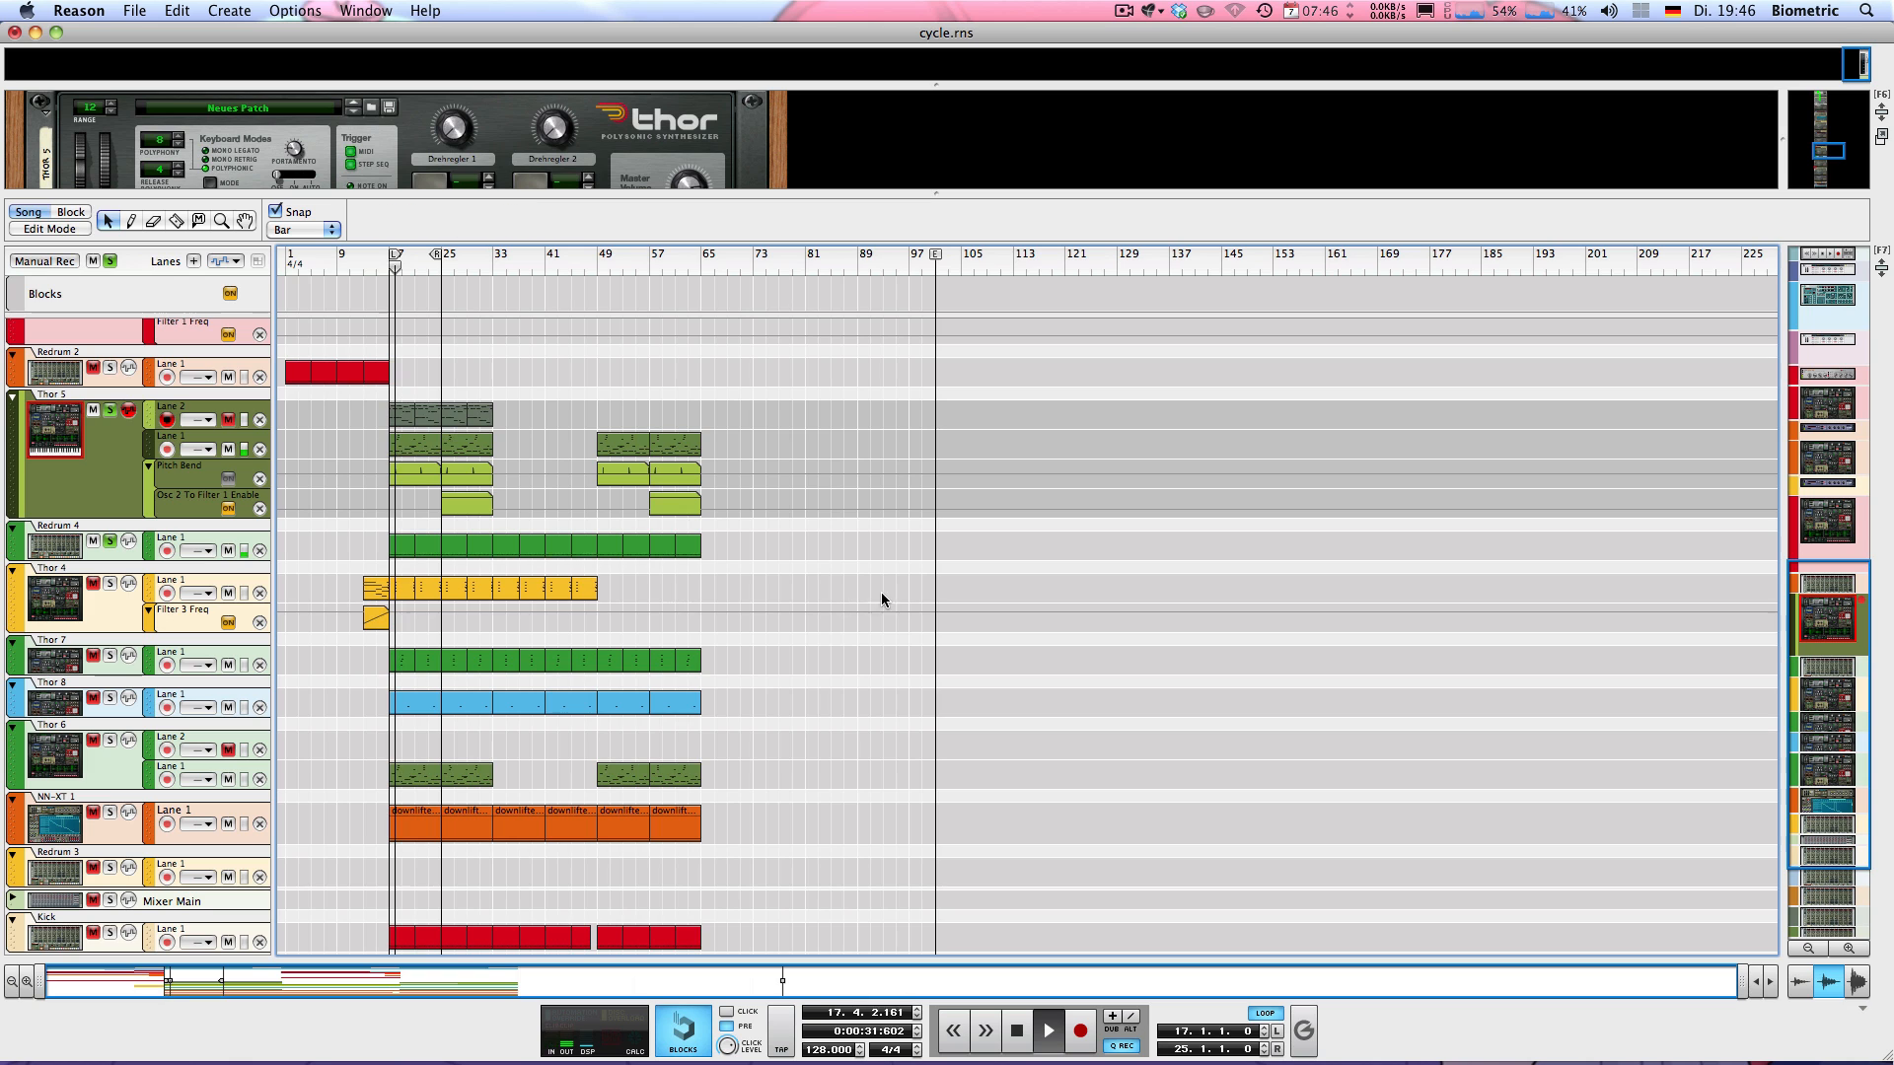
key("space")
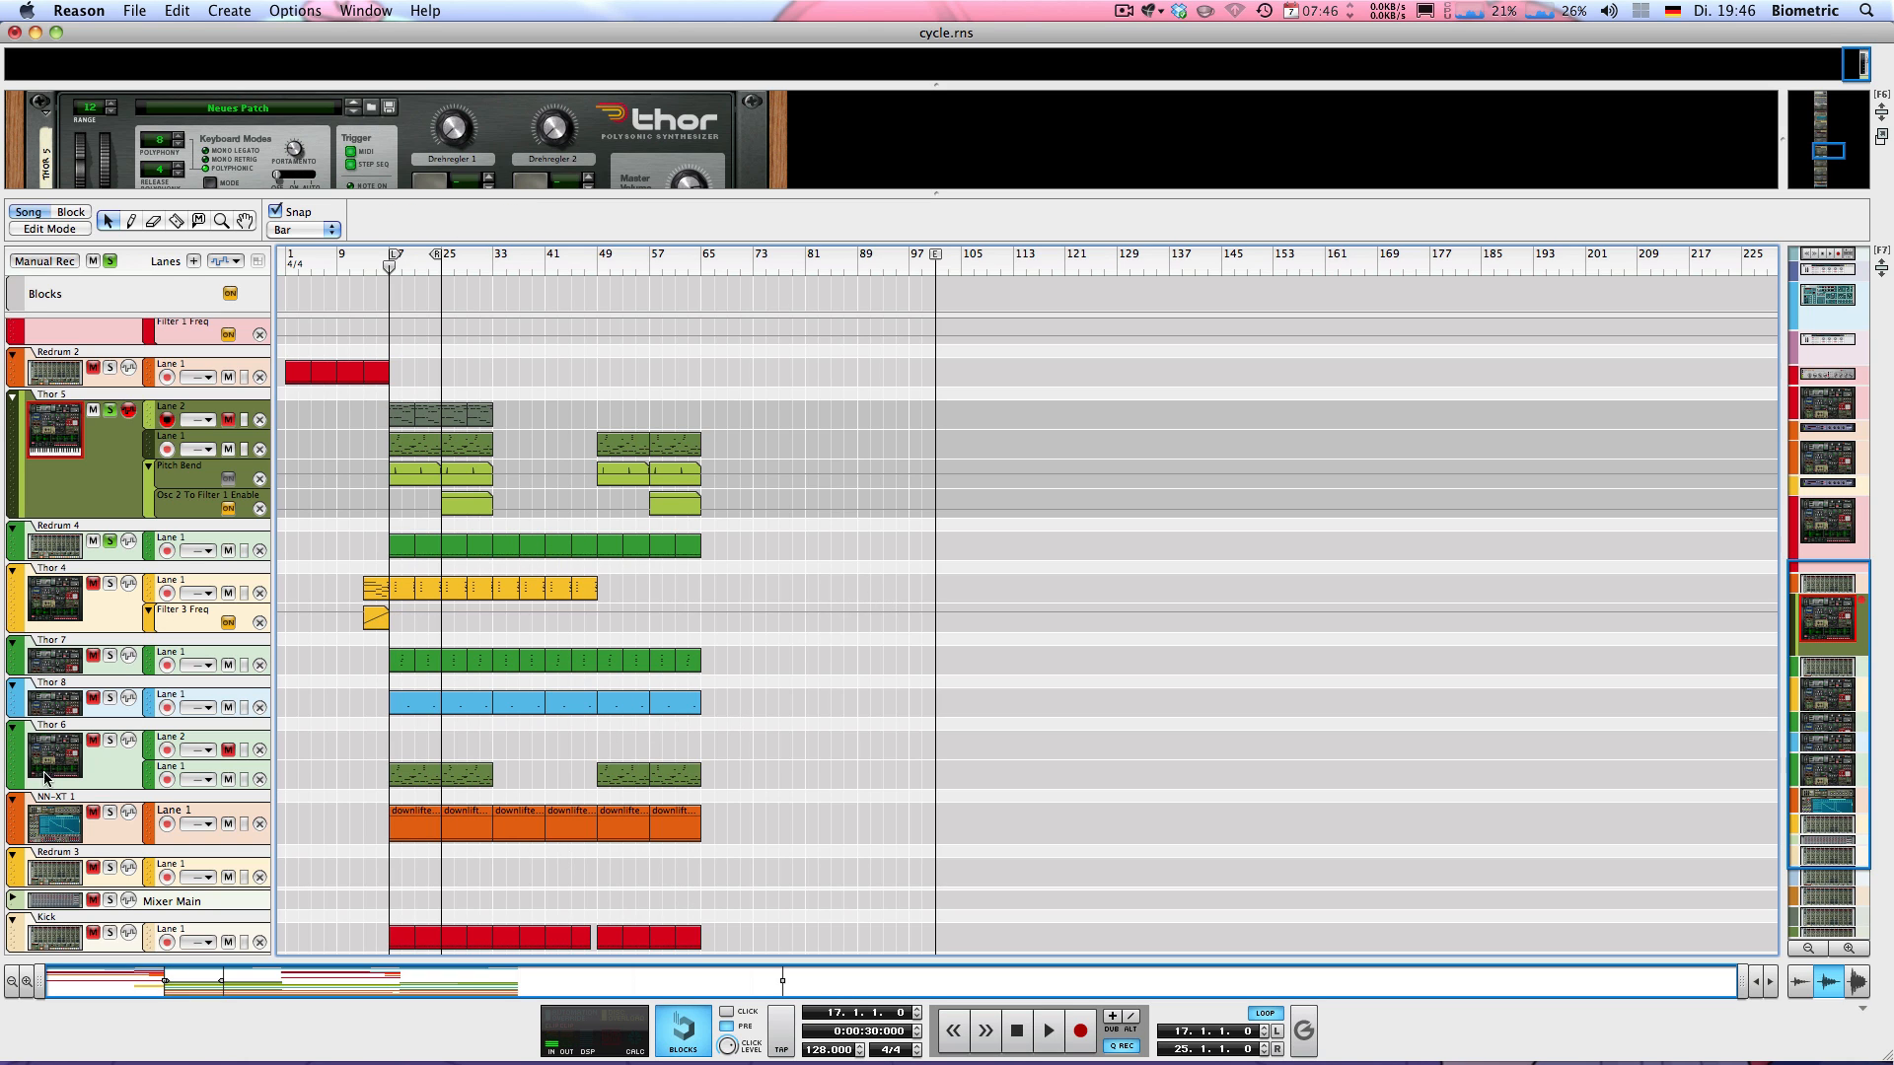
Move the Thor 6 track directly below the Thor 5 track
left_click_drag(44, 777, 59, 521)
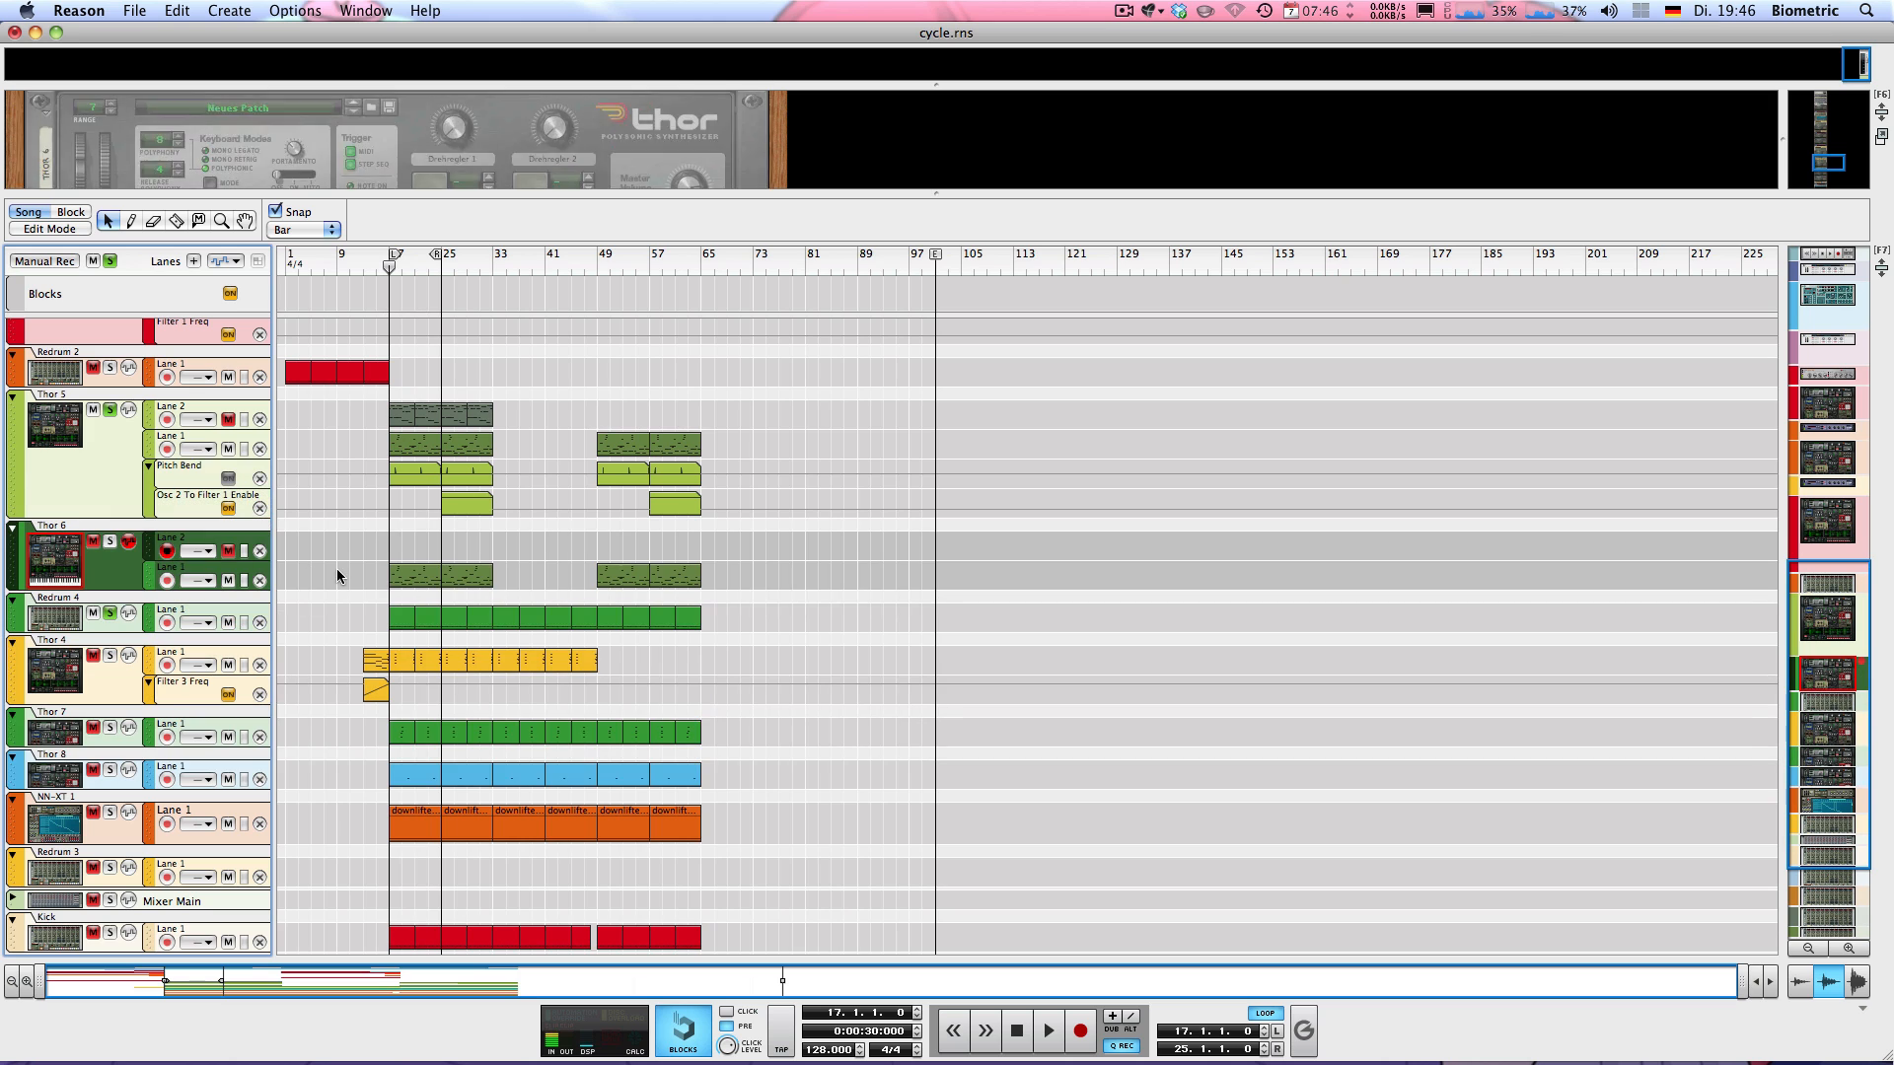
scroll(334, 582, "up", 7)
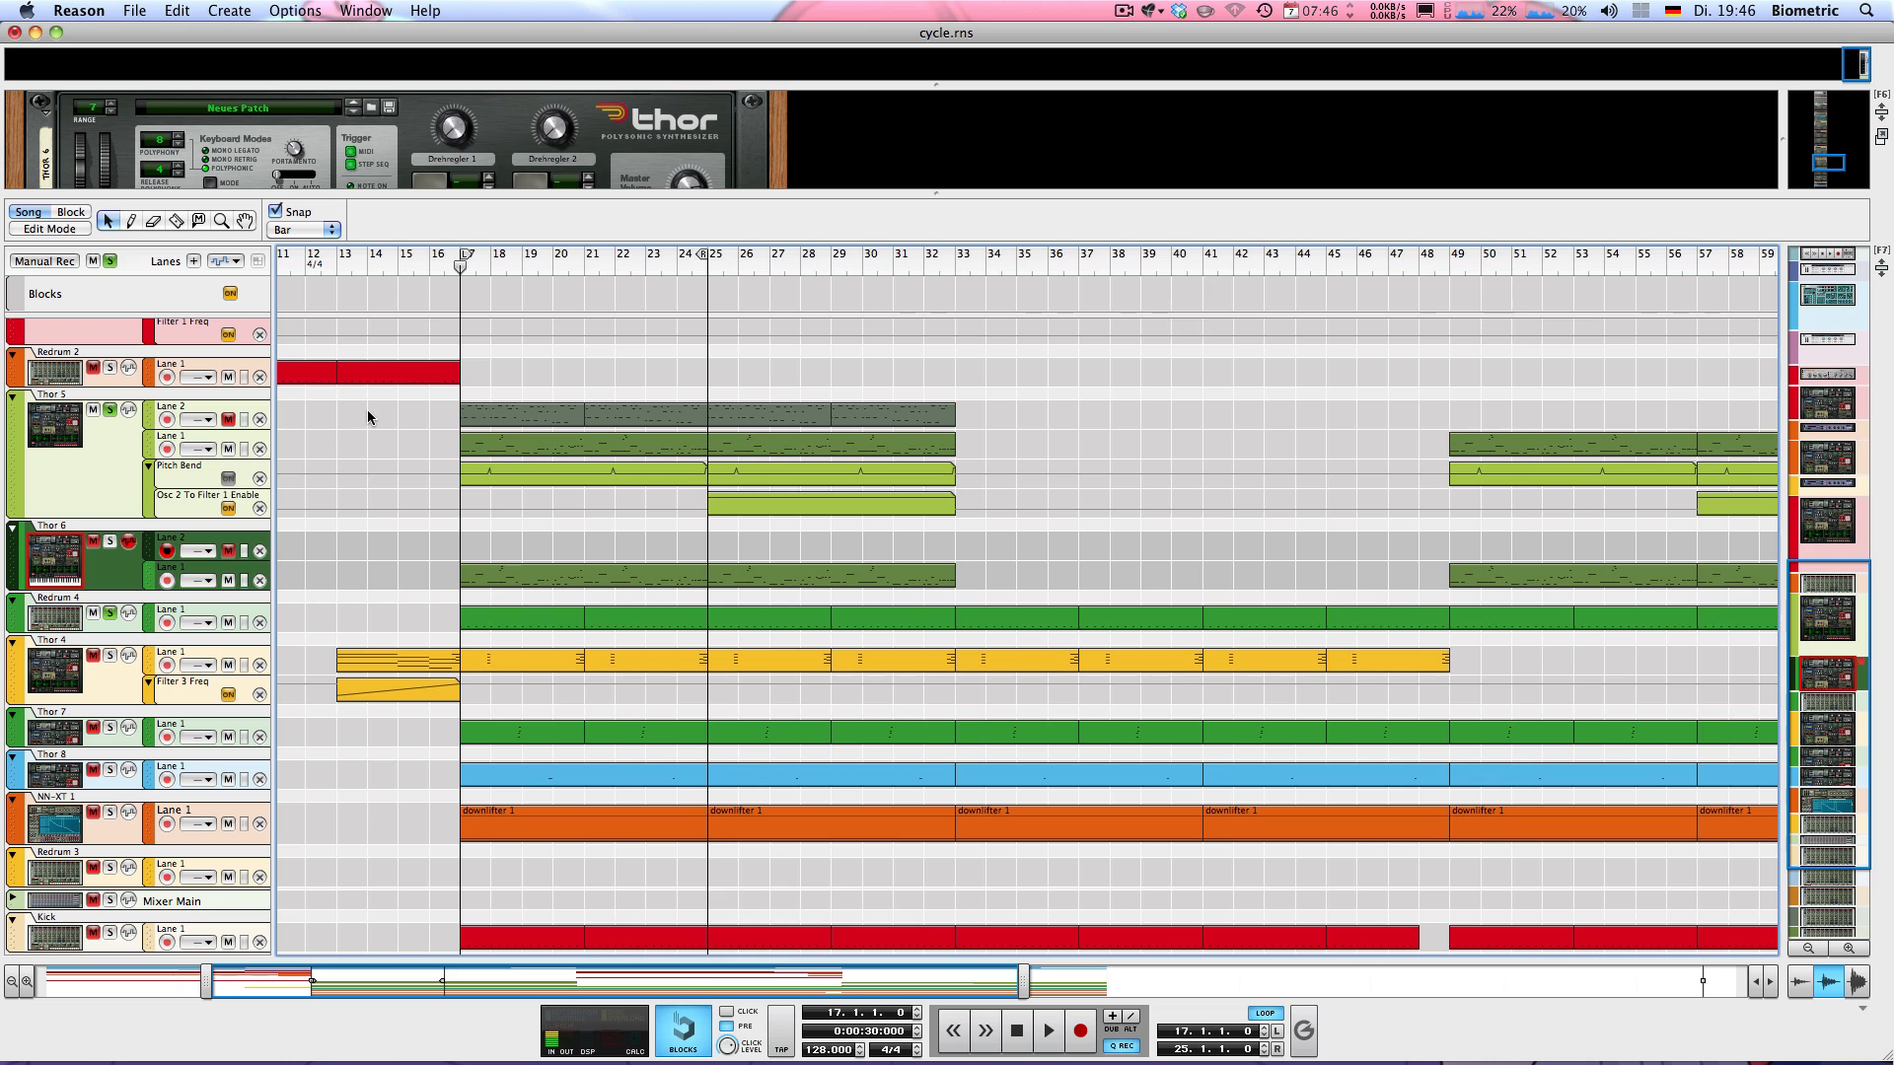
Select the Thor 5 Lane 2 clips, then mute Lane 1 and unmute Lane 2 to audition the alternative part
left_click_drag(390, 418, 1008, 417)
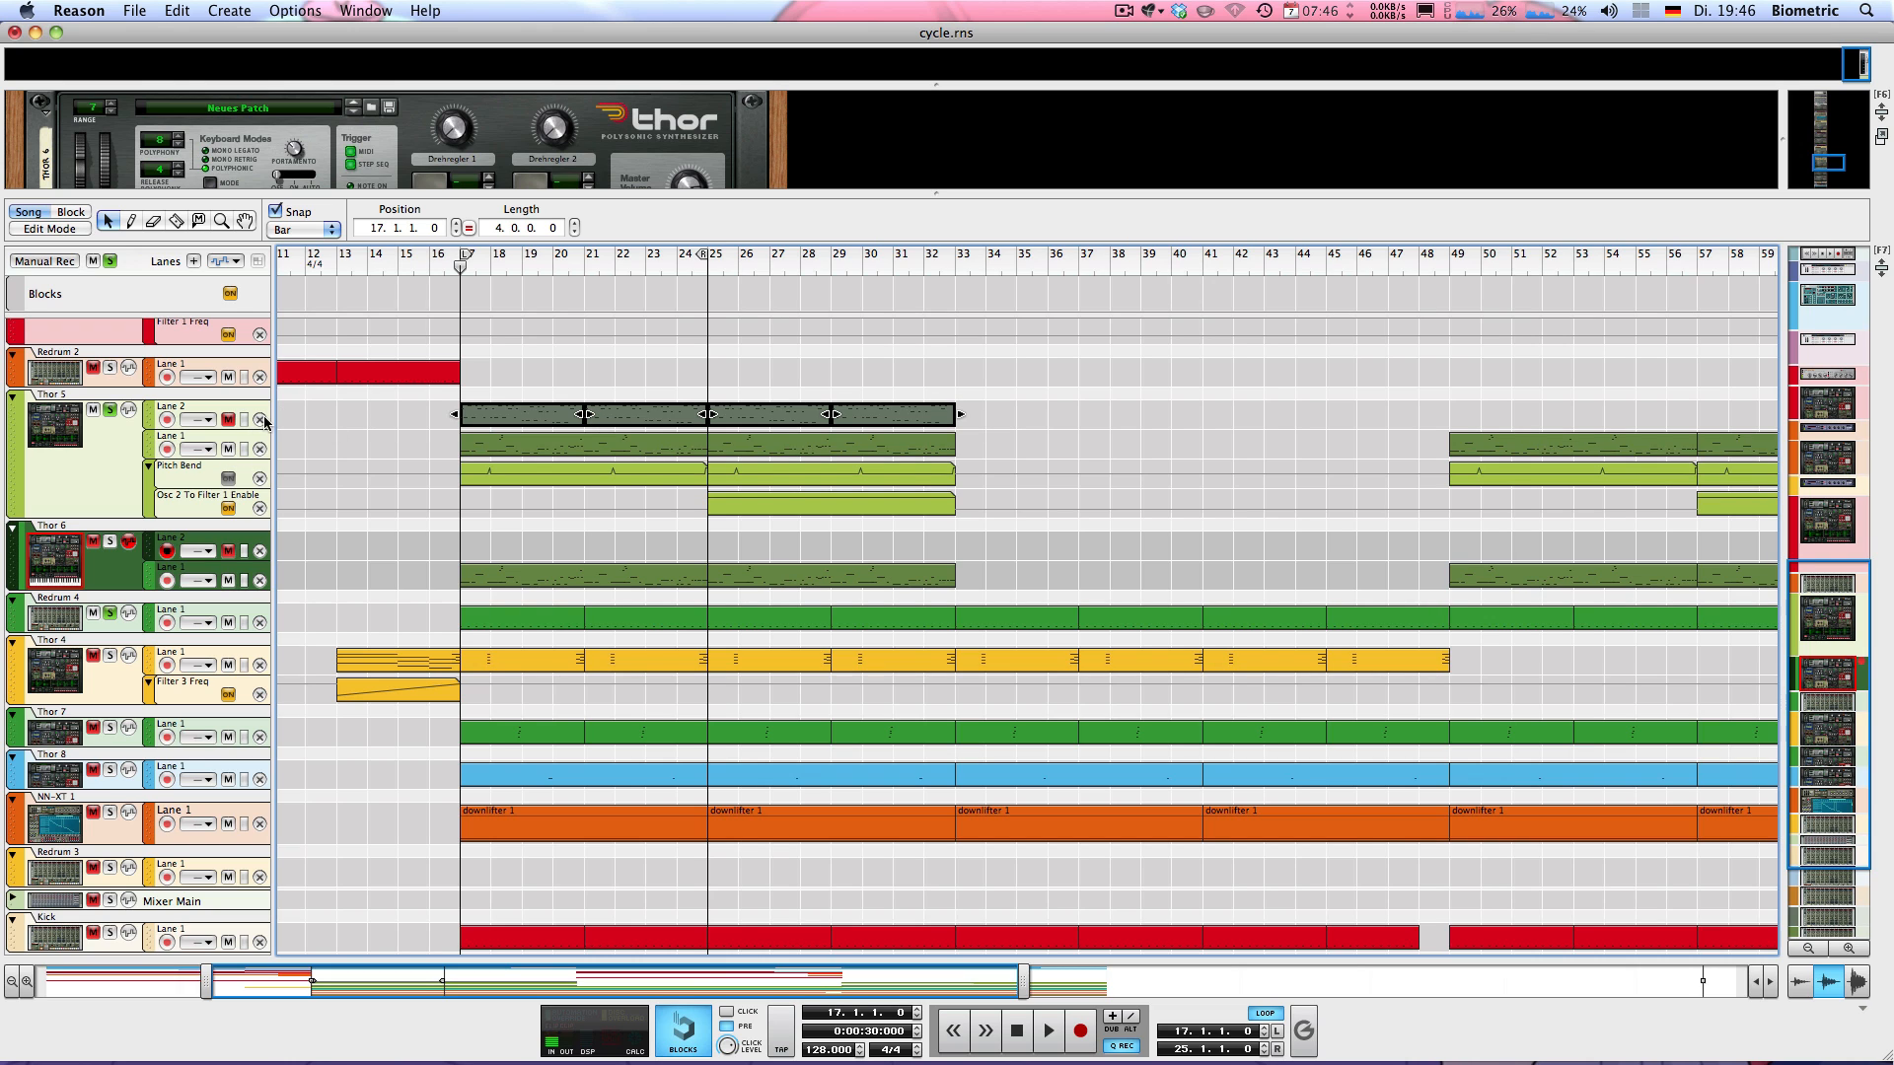
left_click(228, 449)
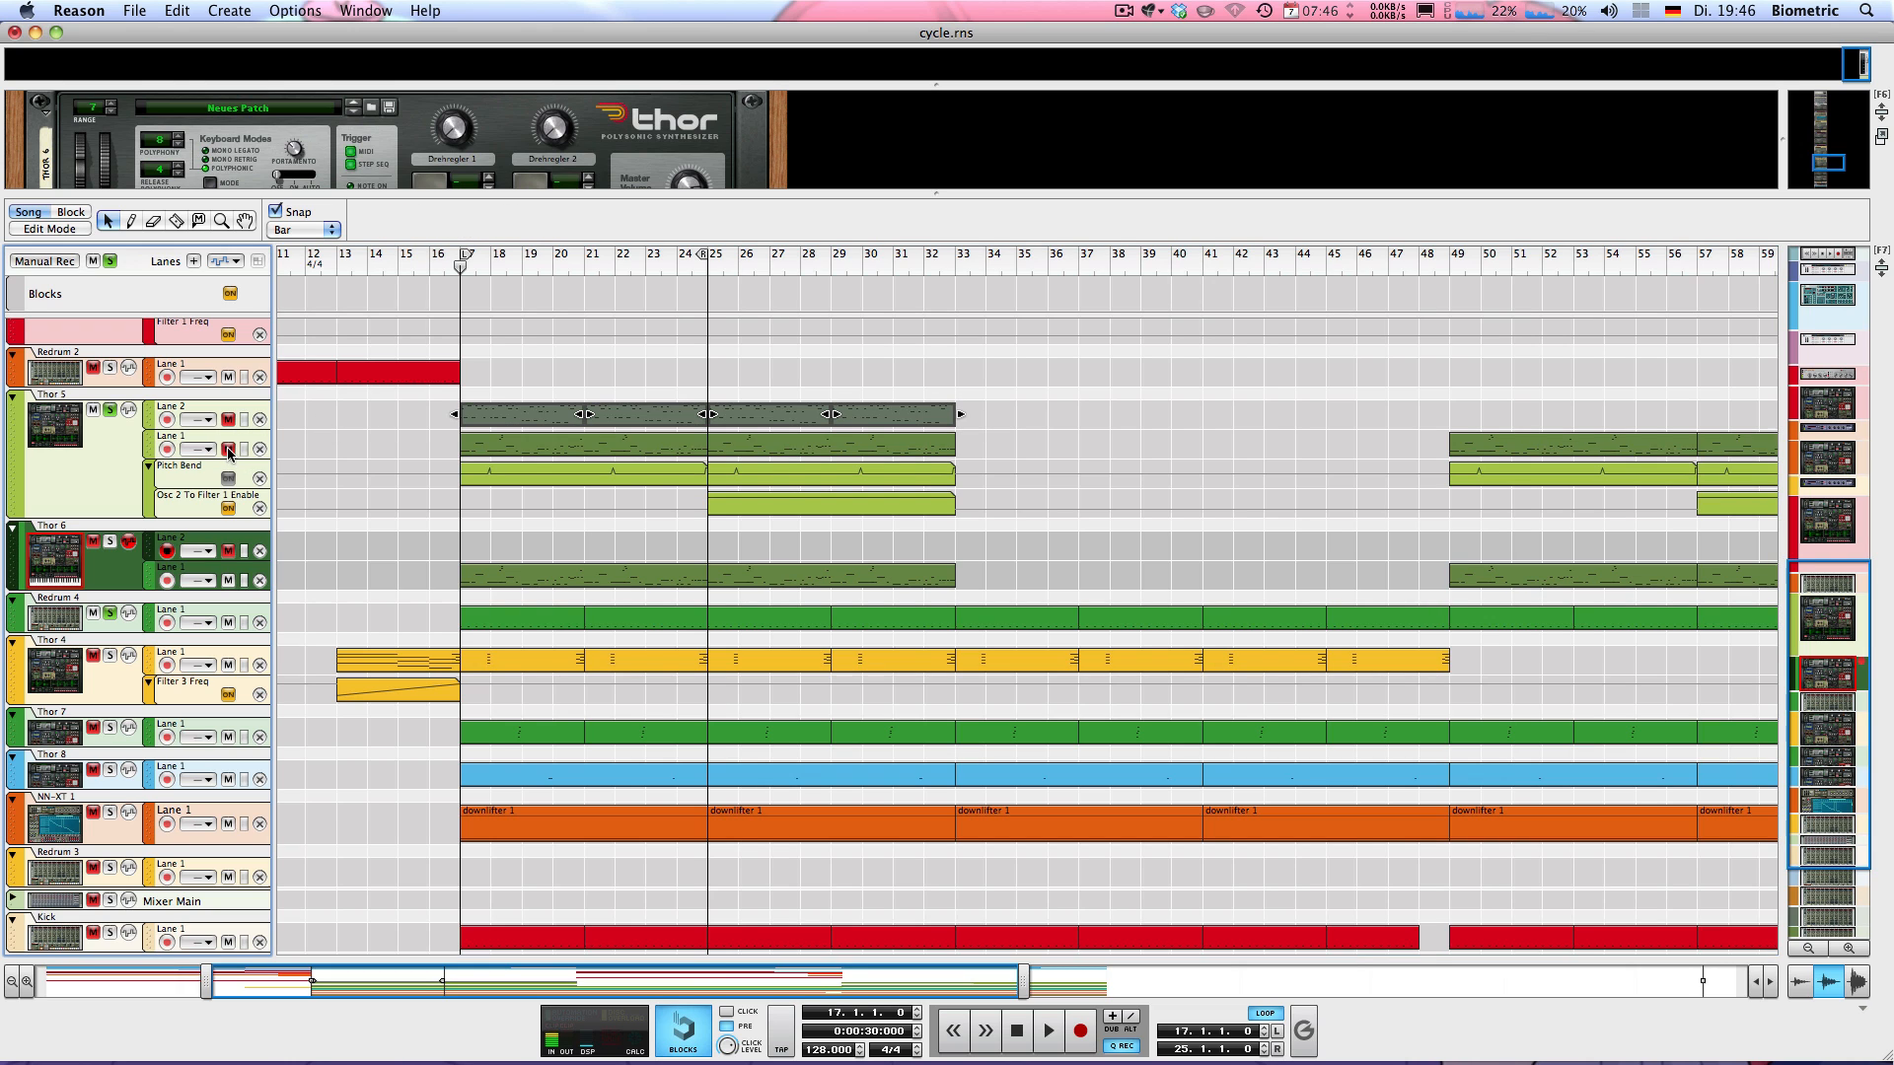
key("space")
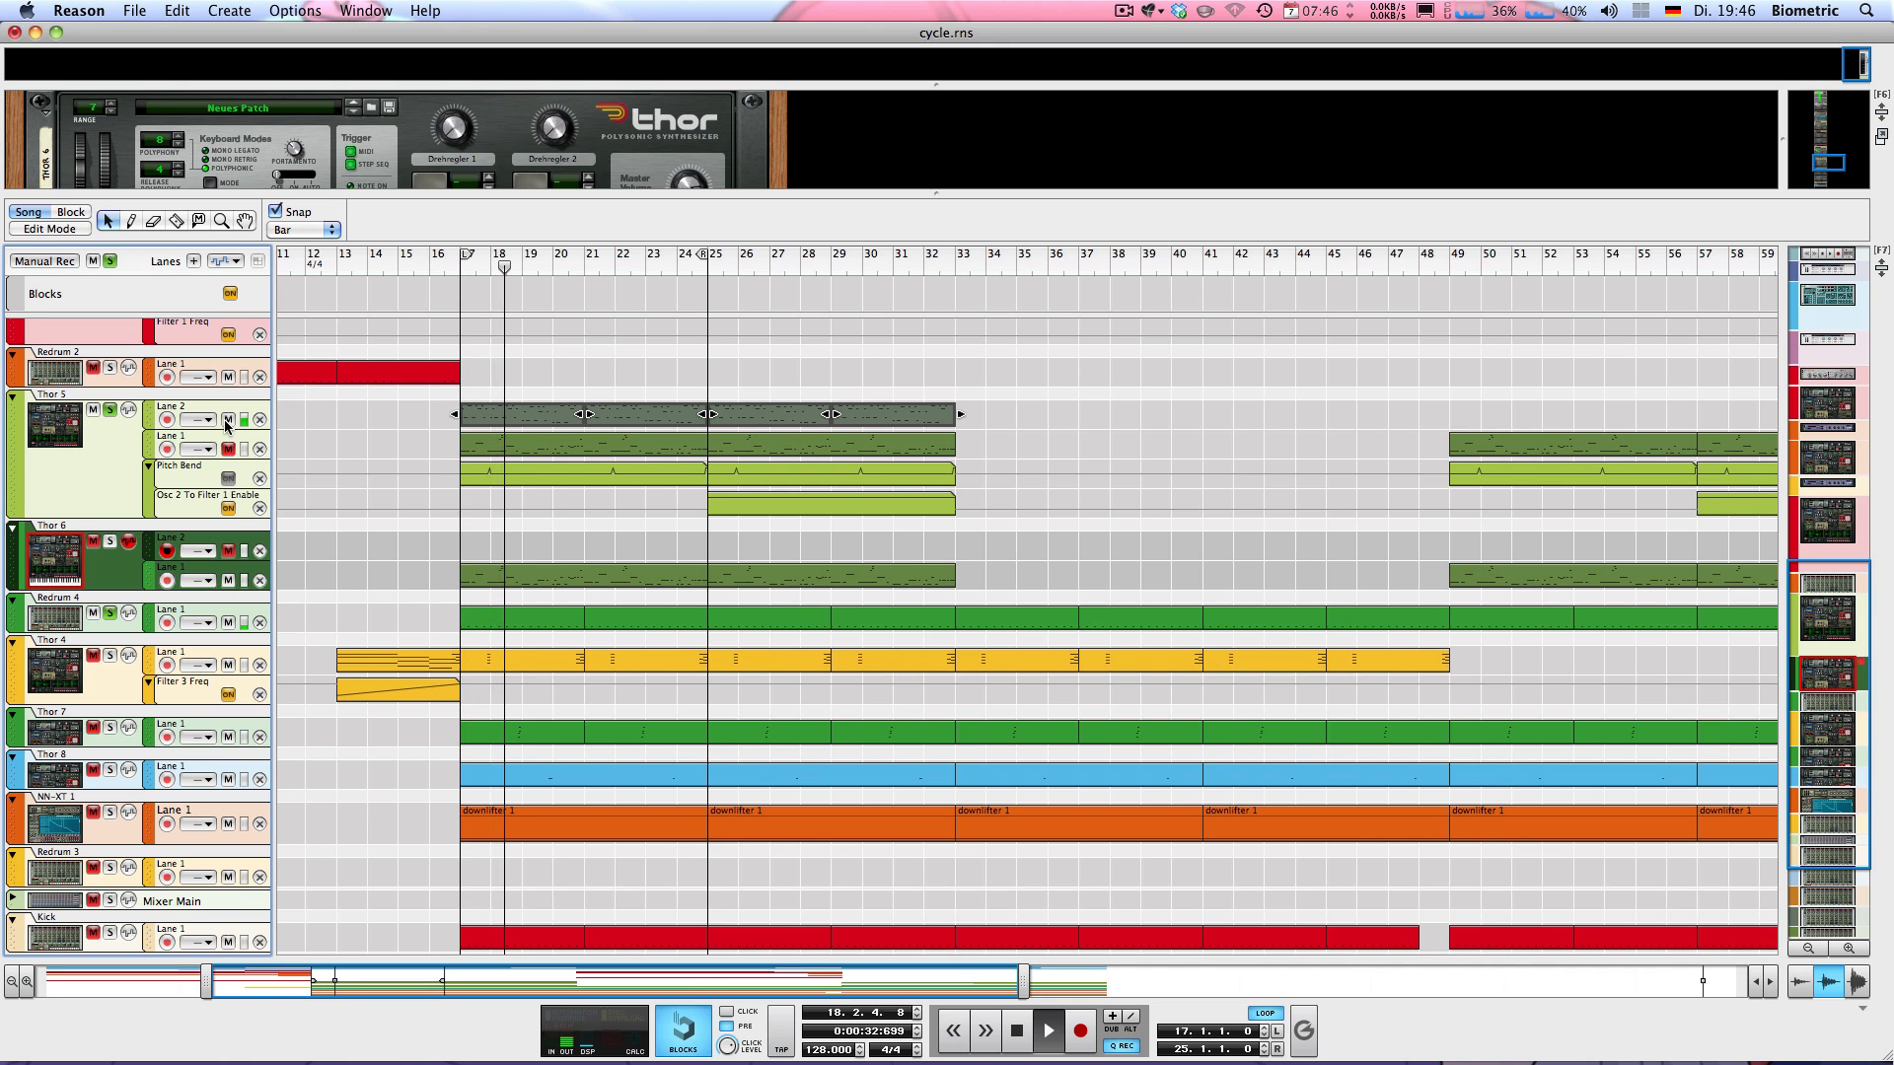
key("space")
Mute Lane 2 and unmute Lane 1 of Thor 5, then audition the part from bar 17
left_click(228, 419)
left_click(228, 448)
key("KP_0")
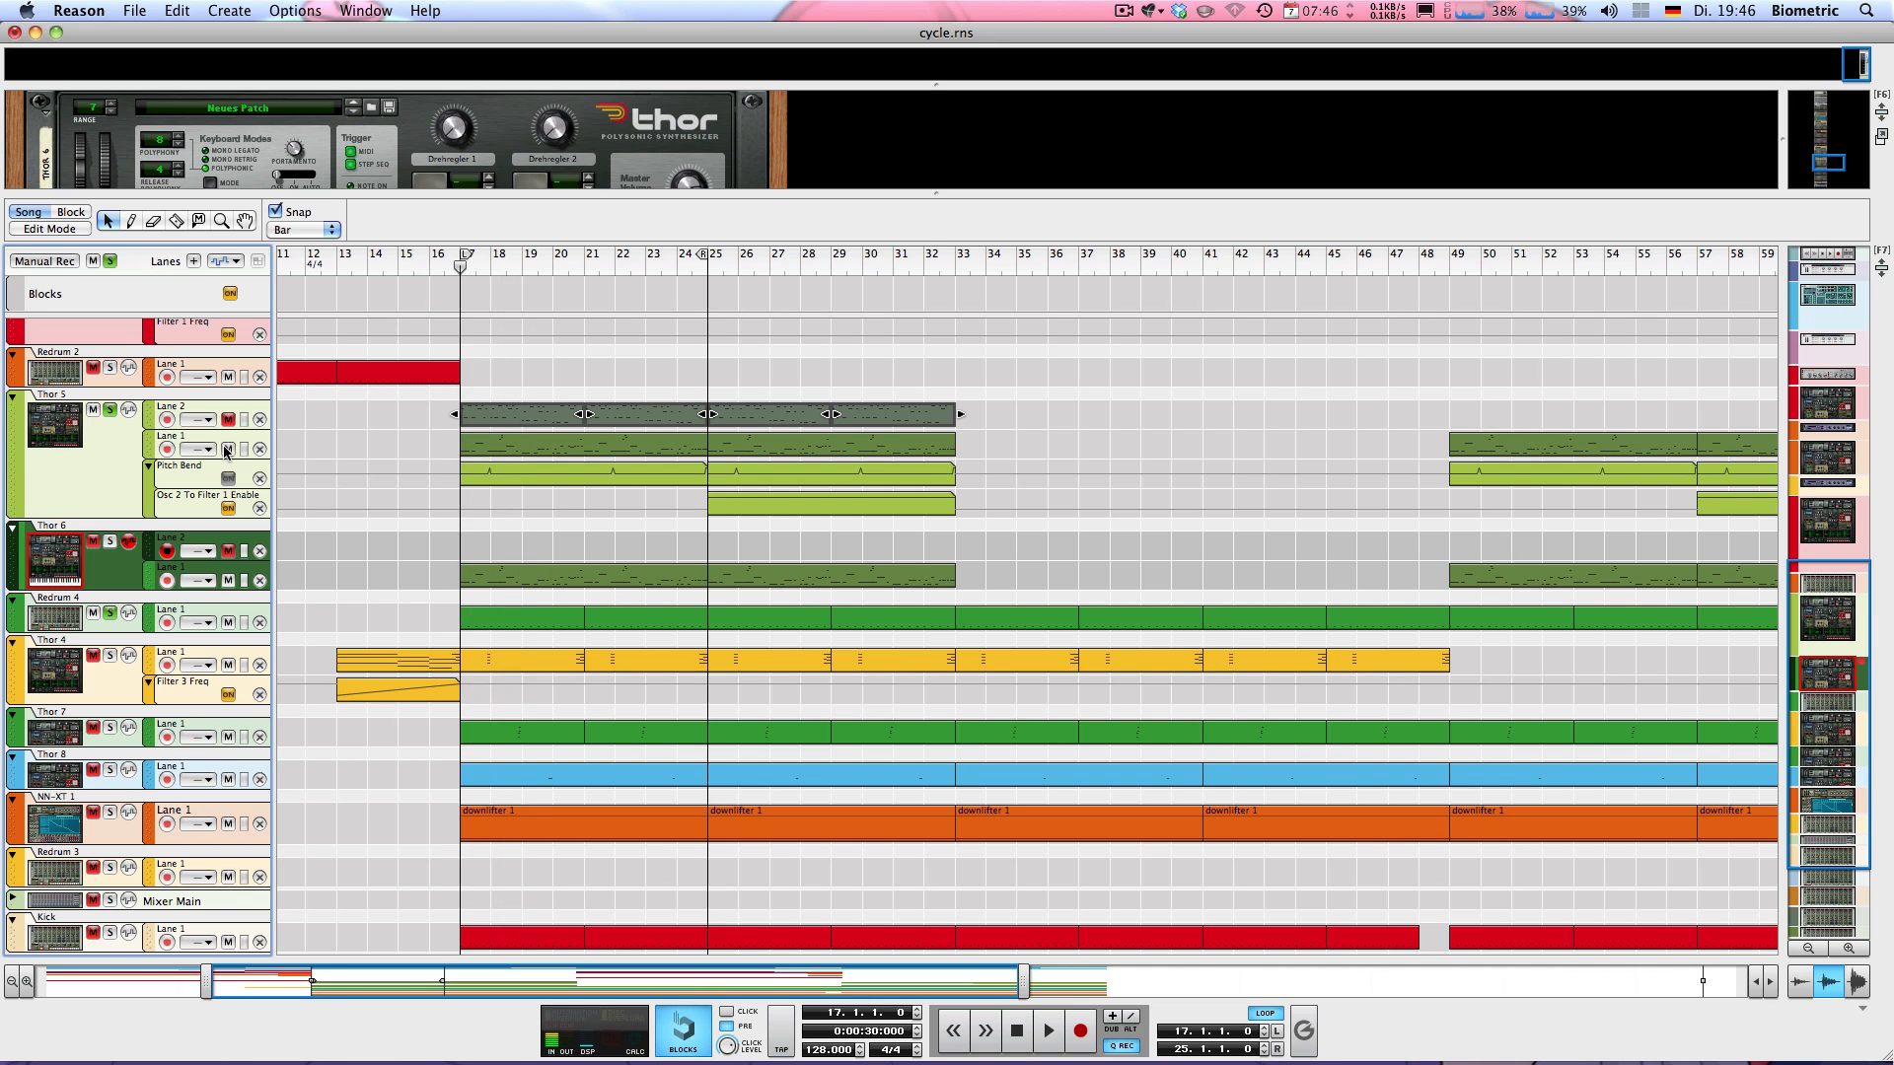
key("space")
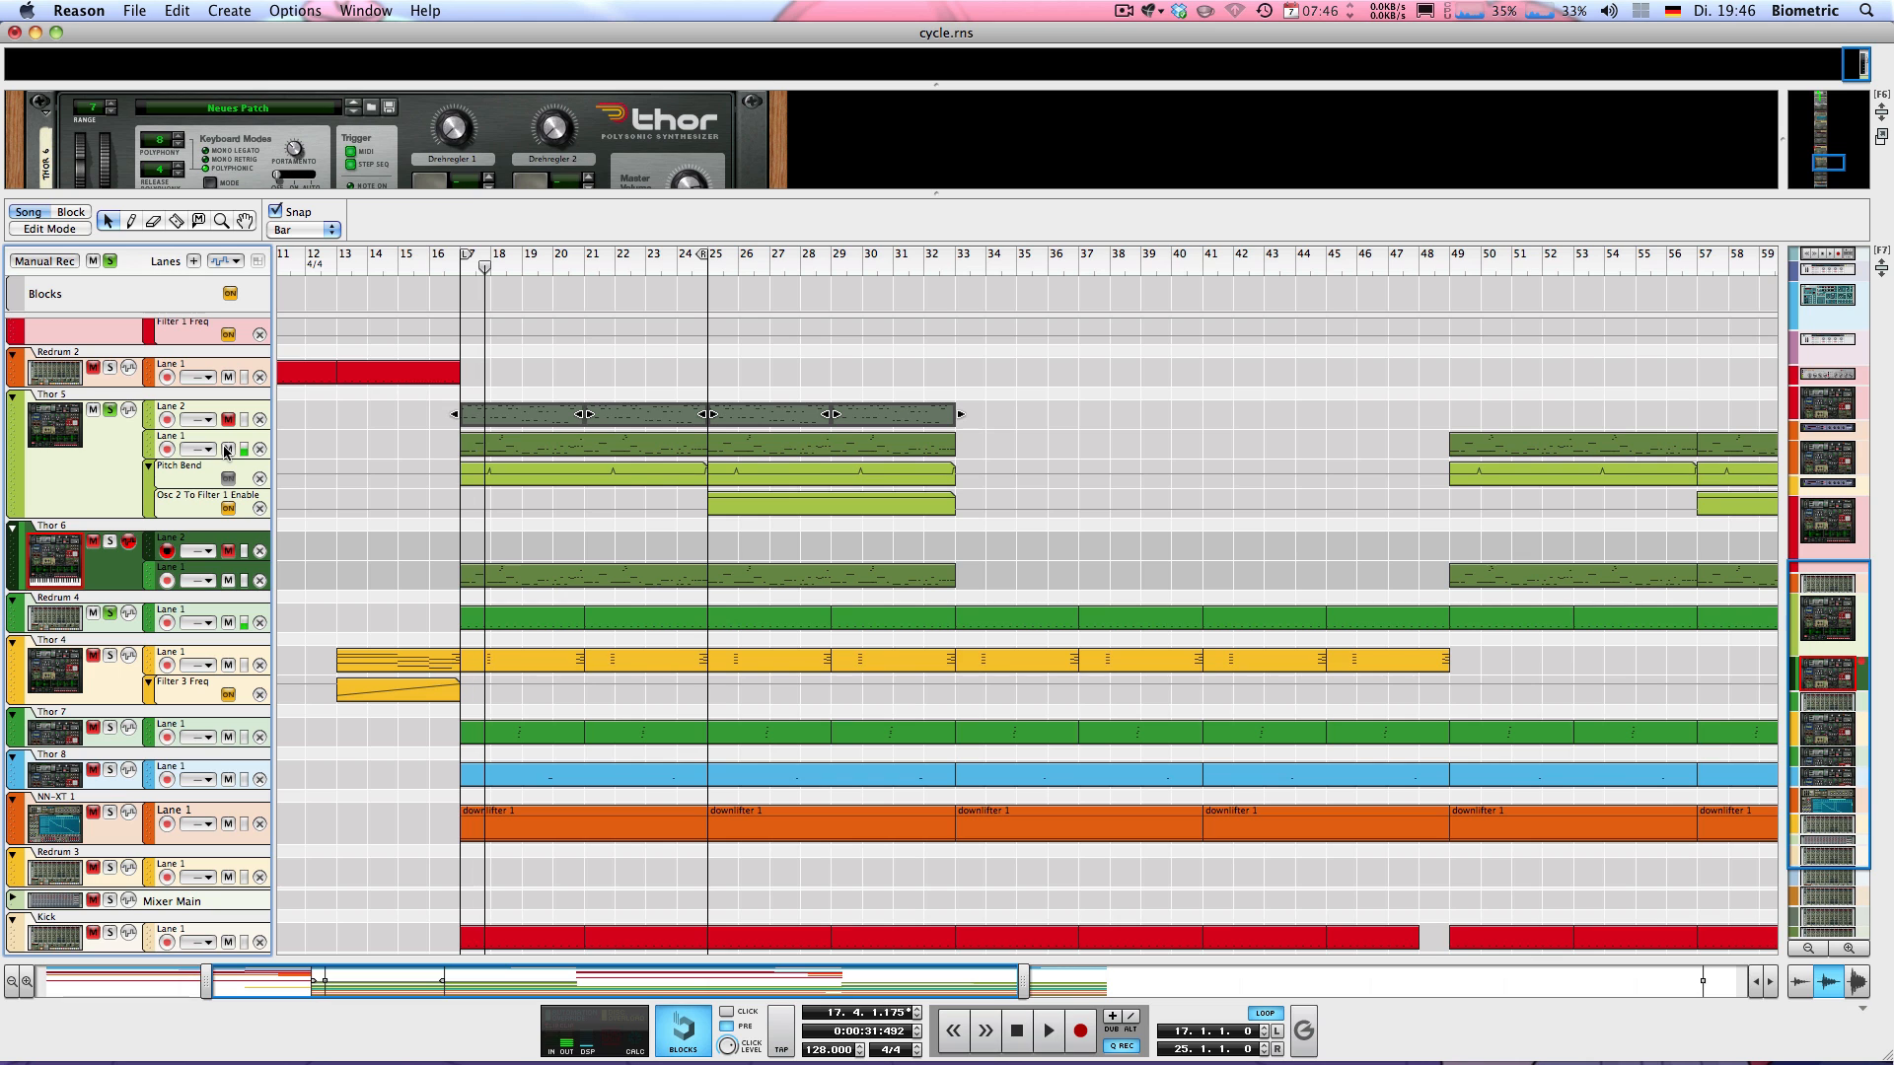
Stop playback, then select Thor 6 and enlarge the rack to examine its synth settings and the MClass Compressor below it
key("space")
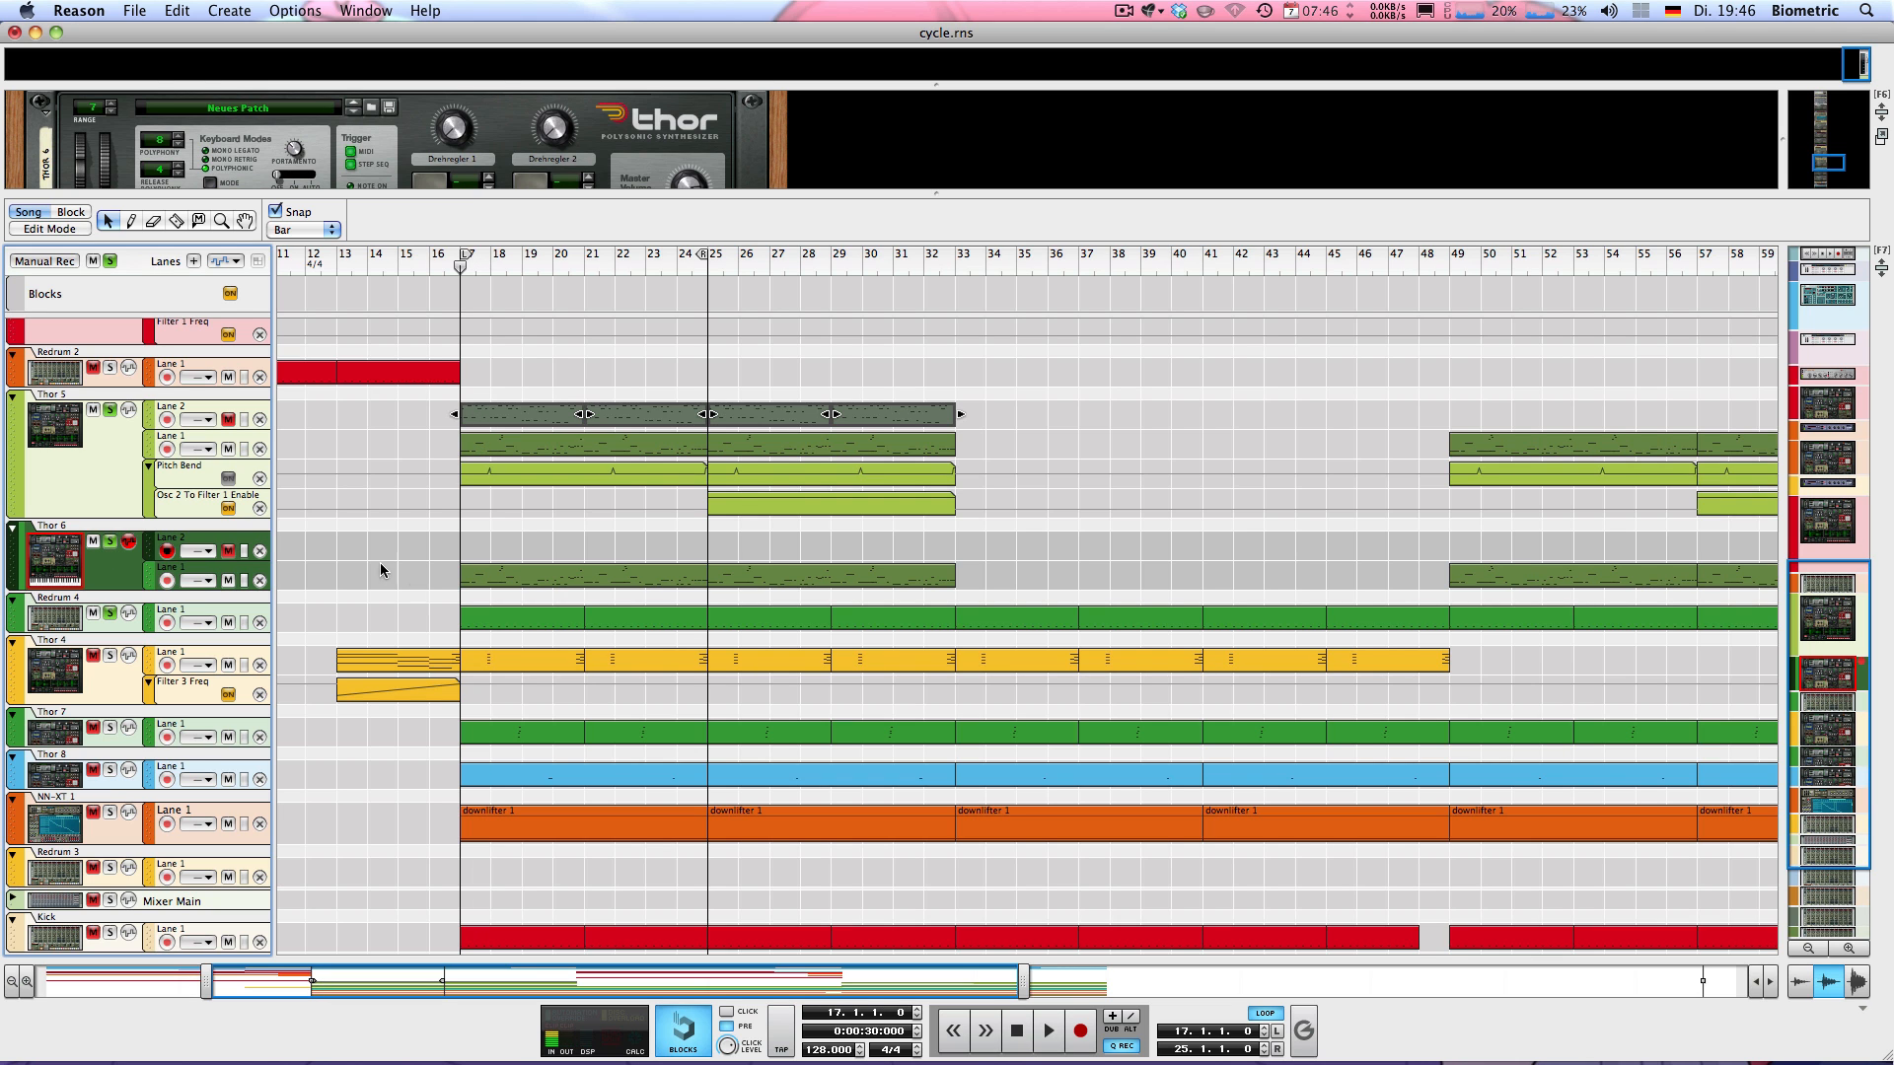
left_click(41, 549)
left_click_drag(313, 194, 439, 652)
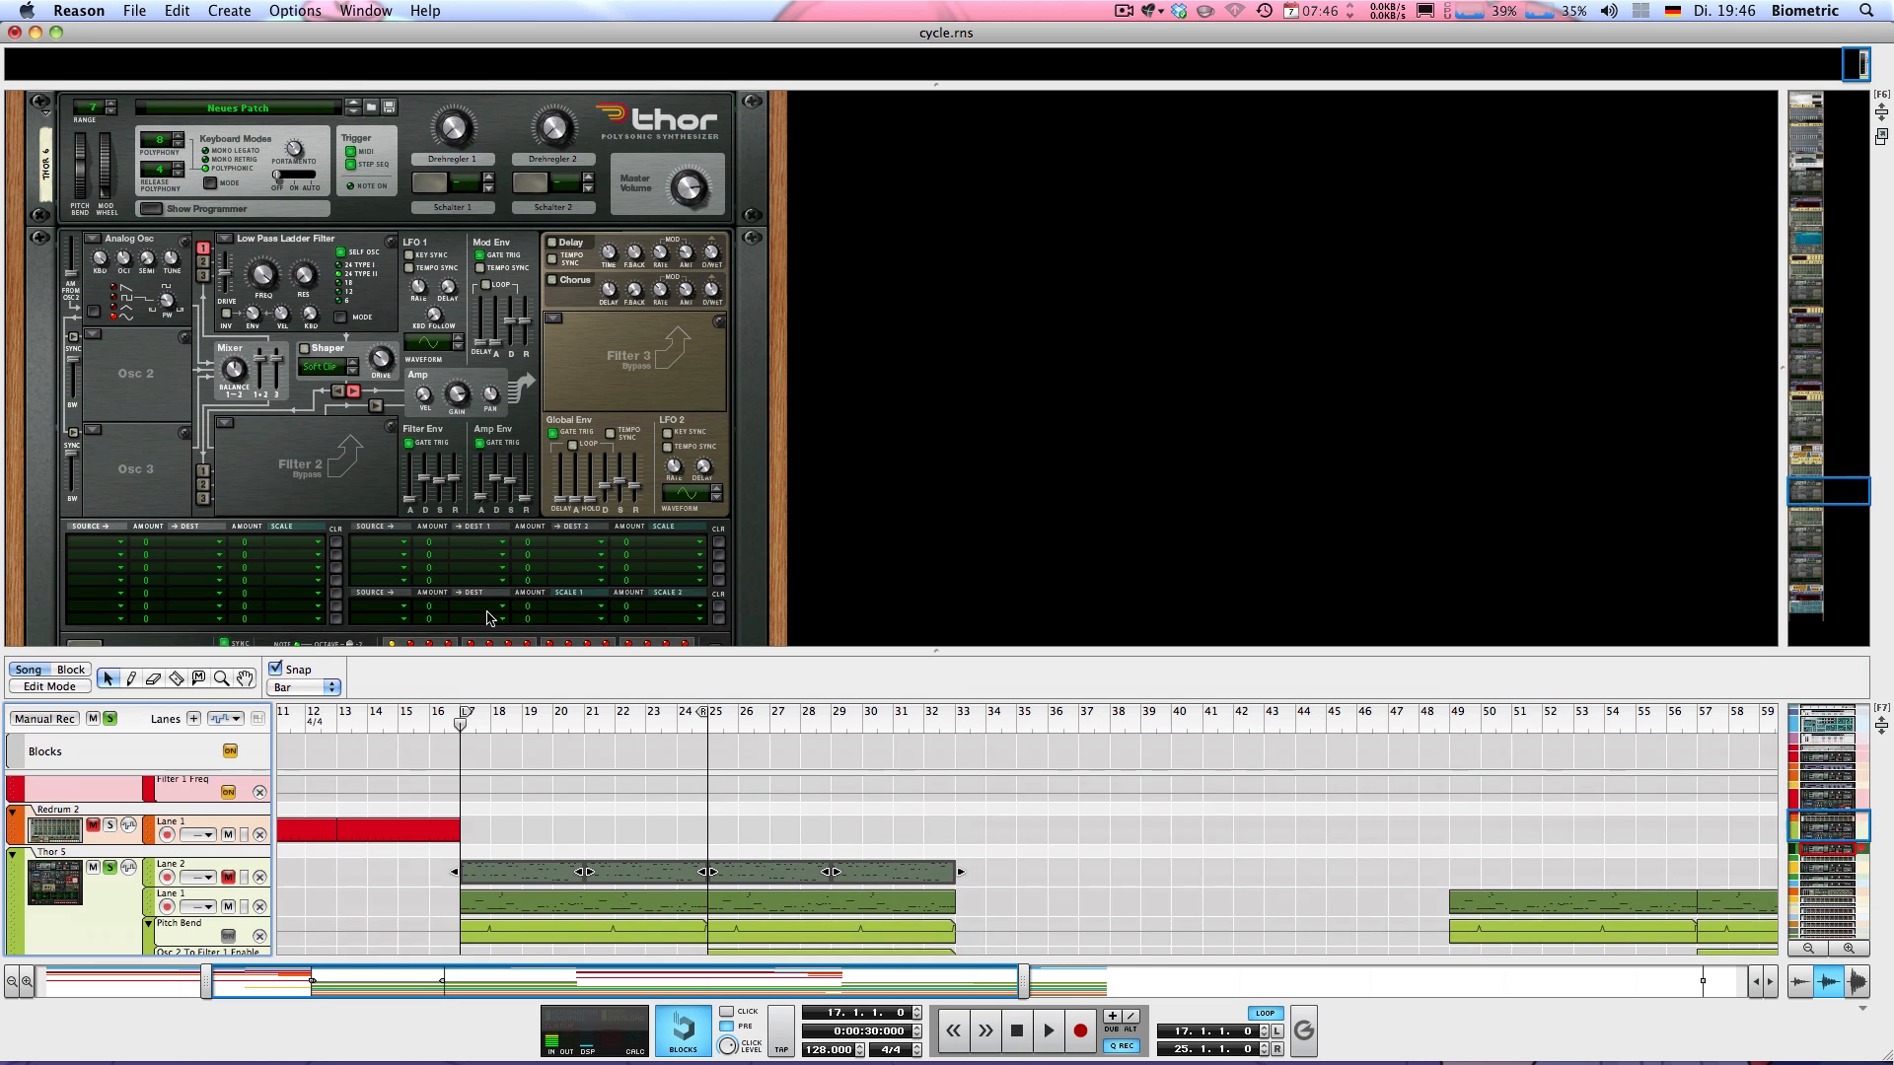
scroll(474, 572, "down", 3)
scroll(454, 513, "down", 3)
scroll(441, 459, "up", 3)
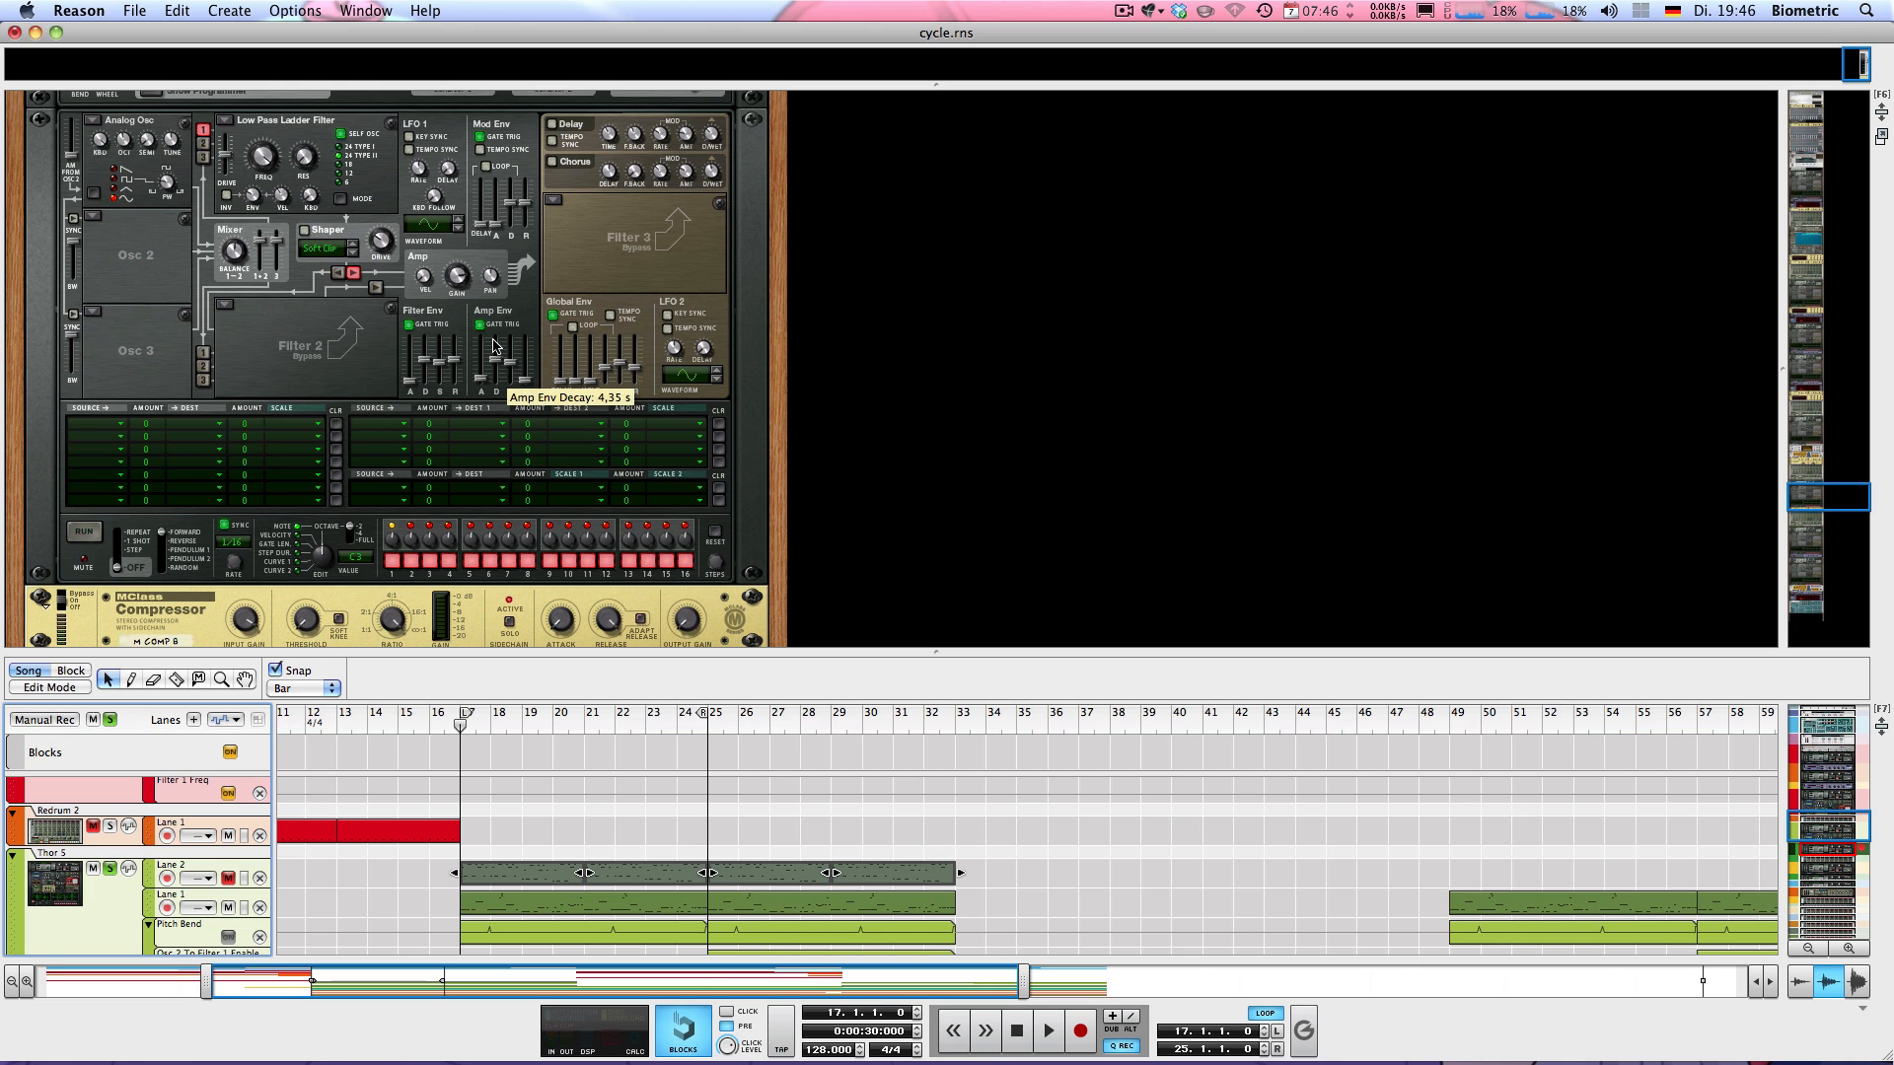
scroll(127, 388, "down", 3)
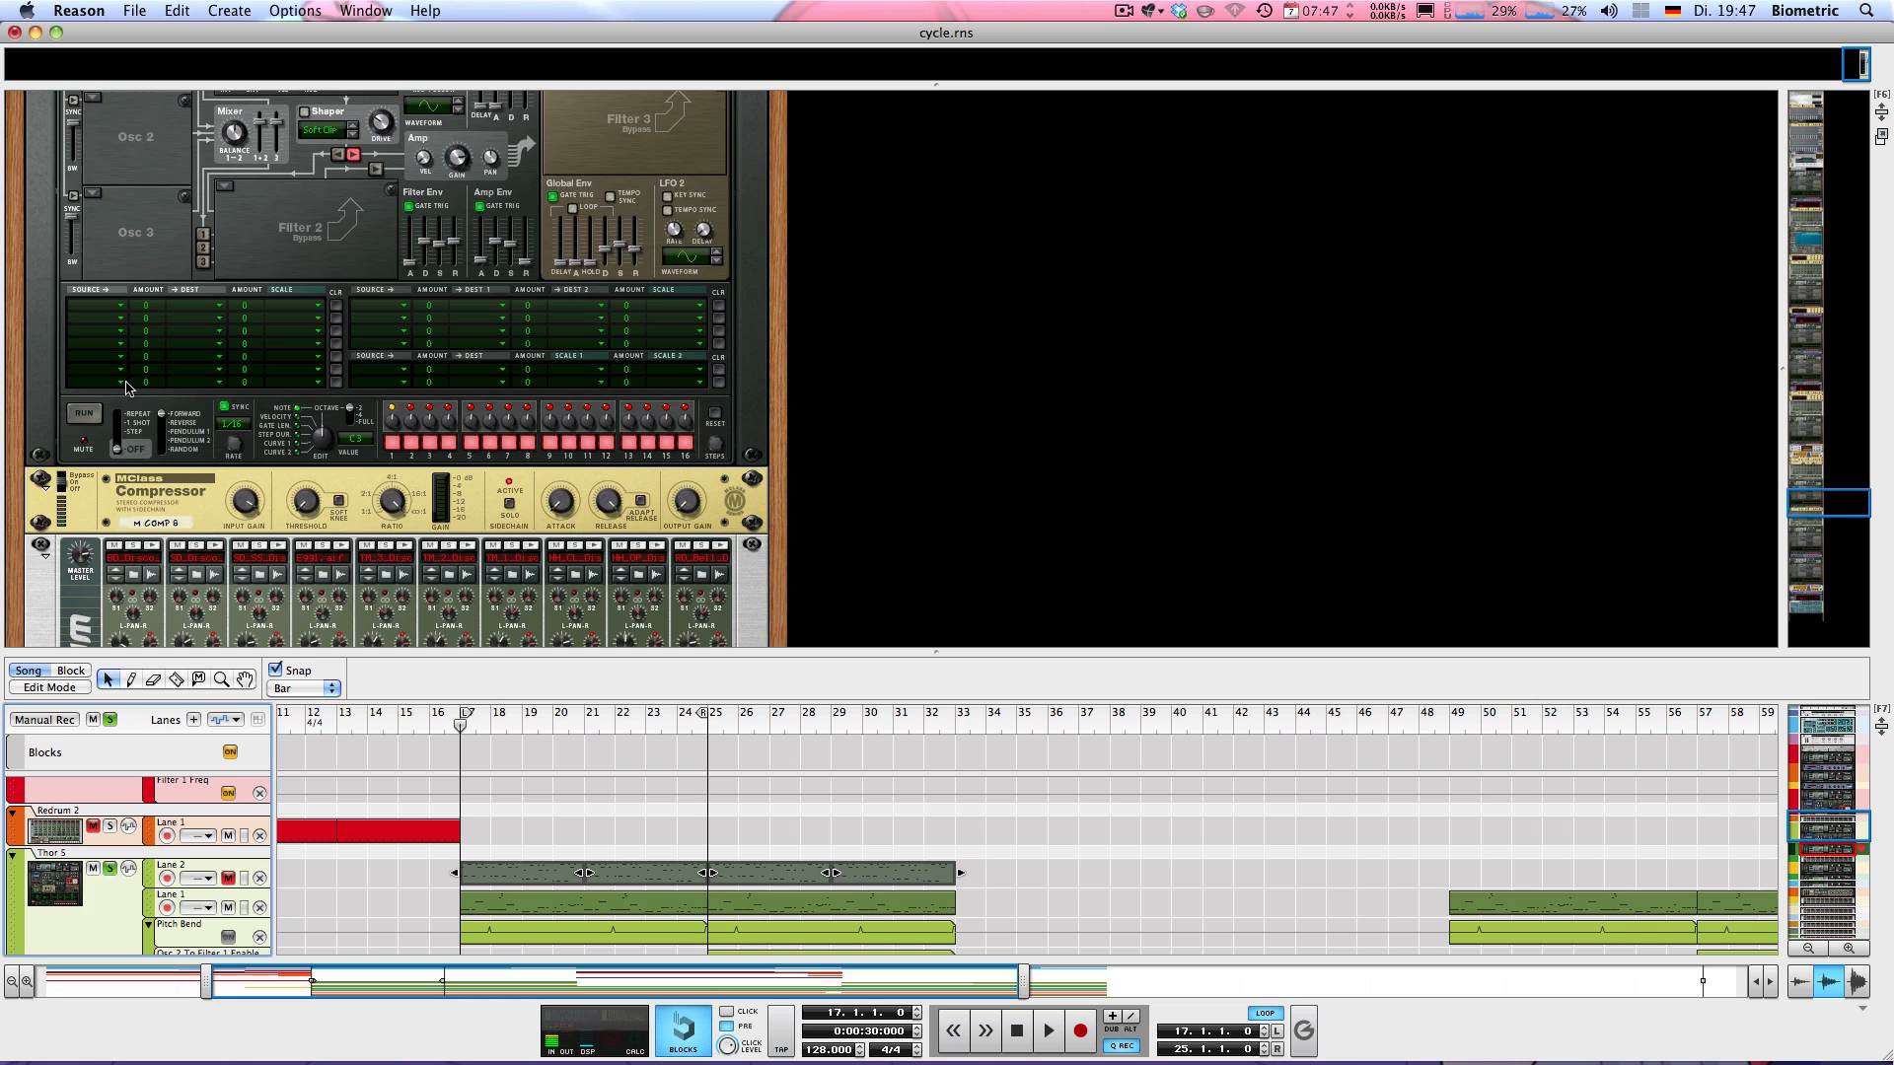
scroll(178, 523, "down", 3)
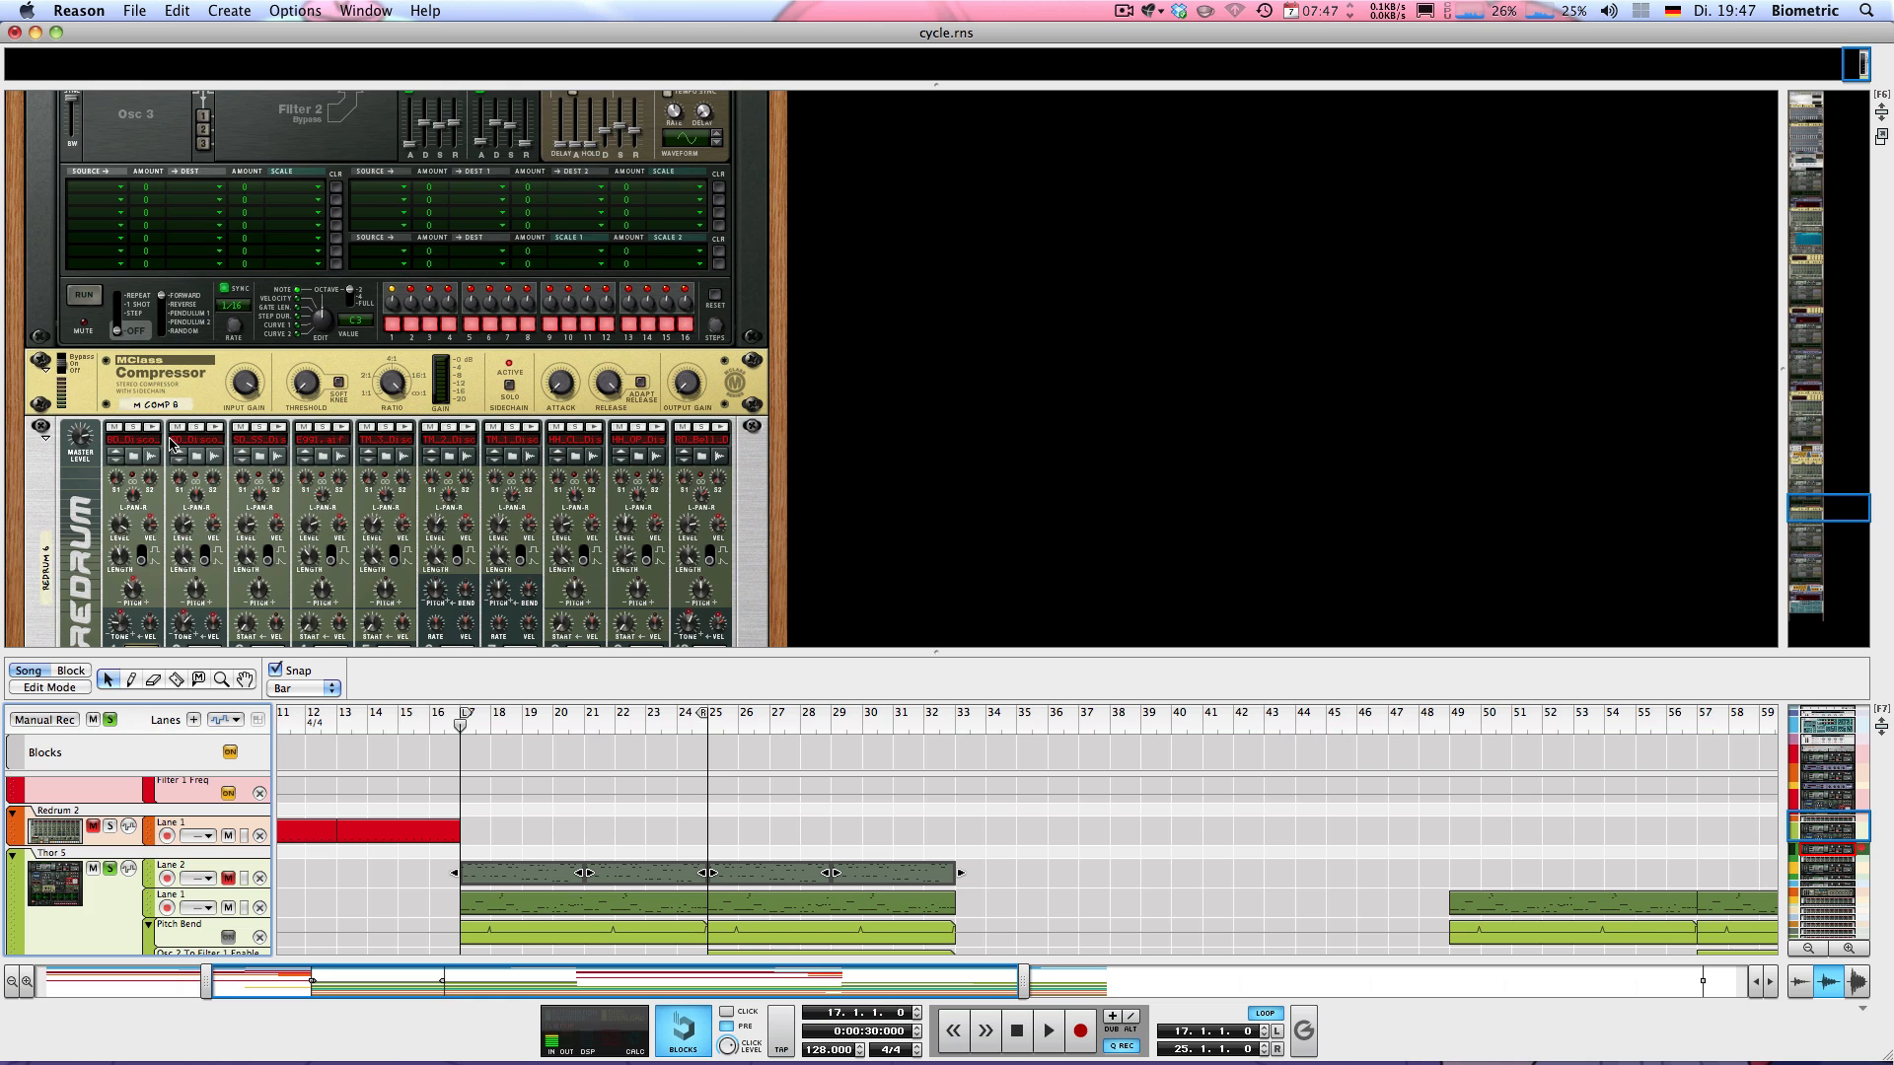
Solo Thor 6 and audition it from bar 17 together with the already soloed tracks
key("space")
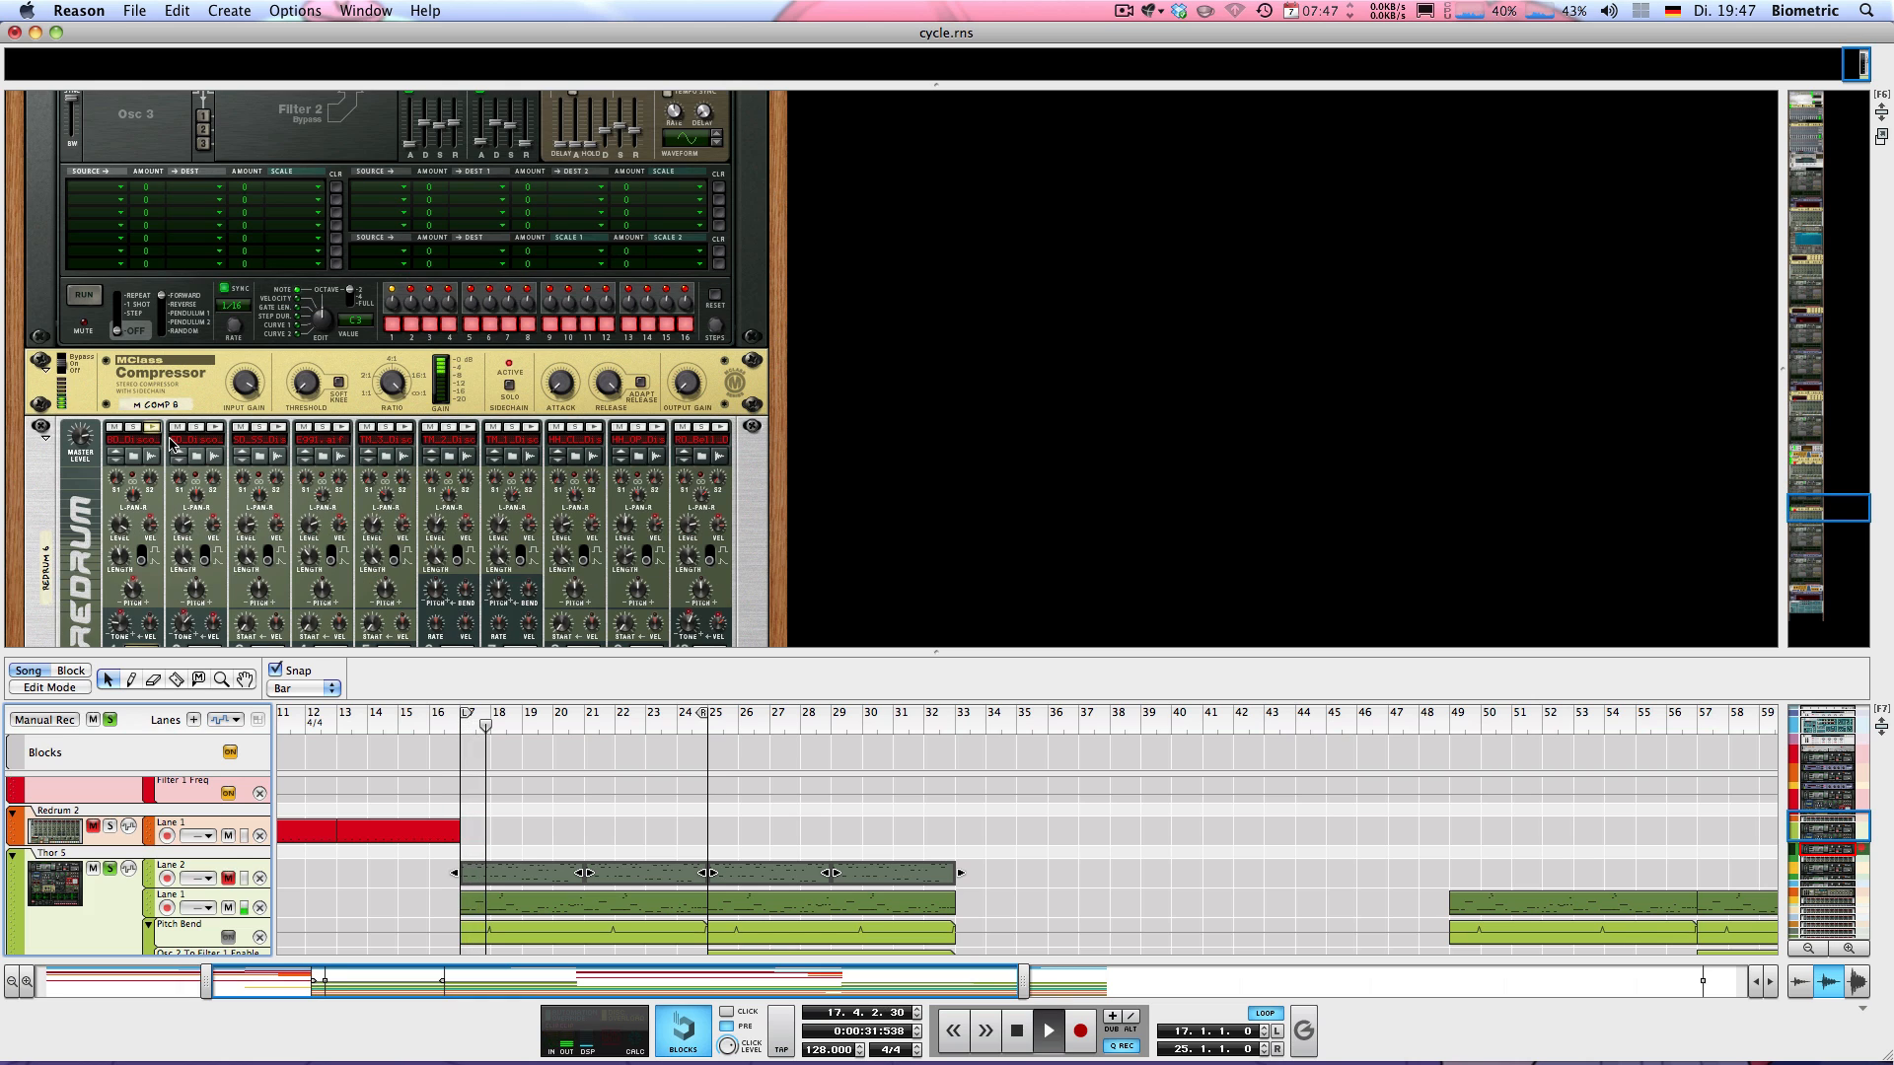
scroll(118, 860, "down", 3)
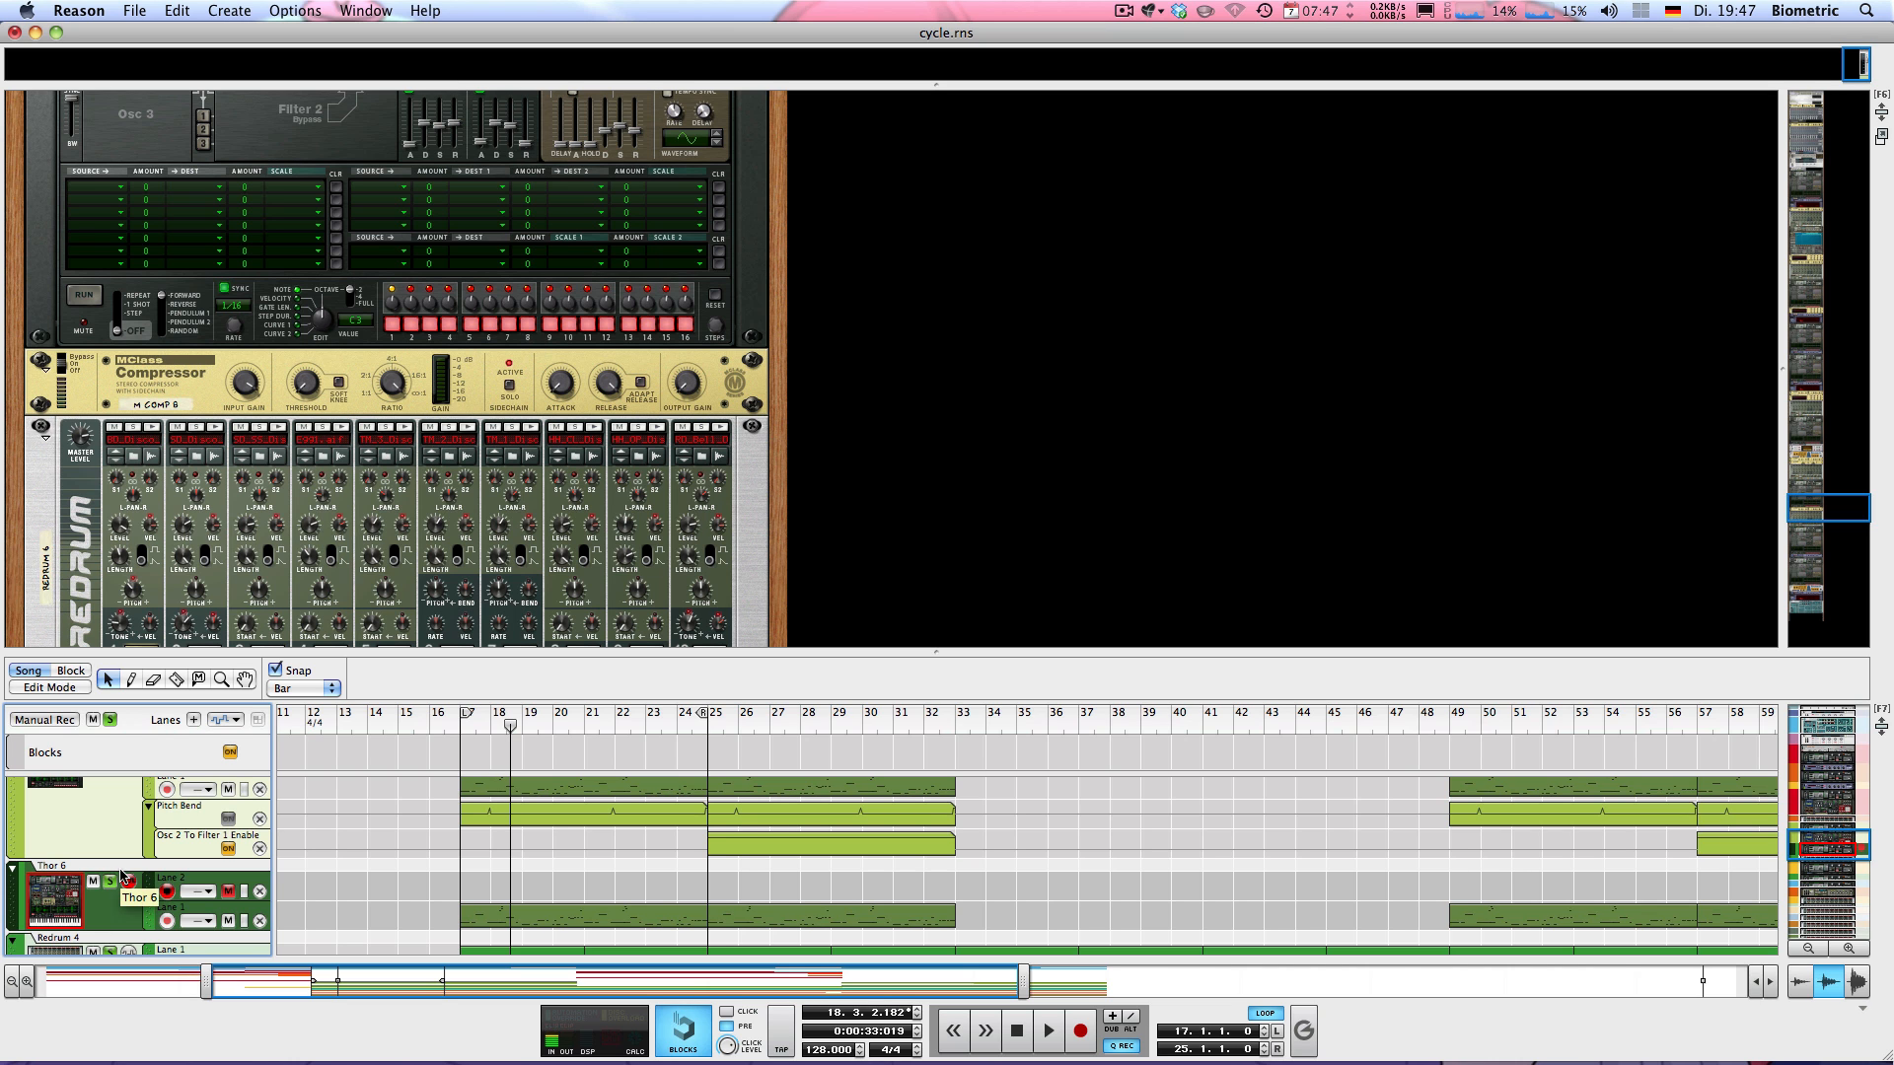
key("super+z")
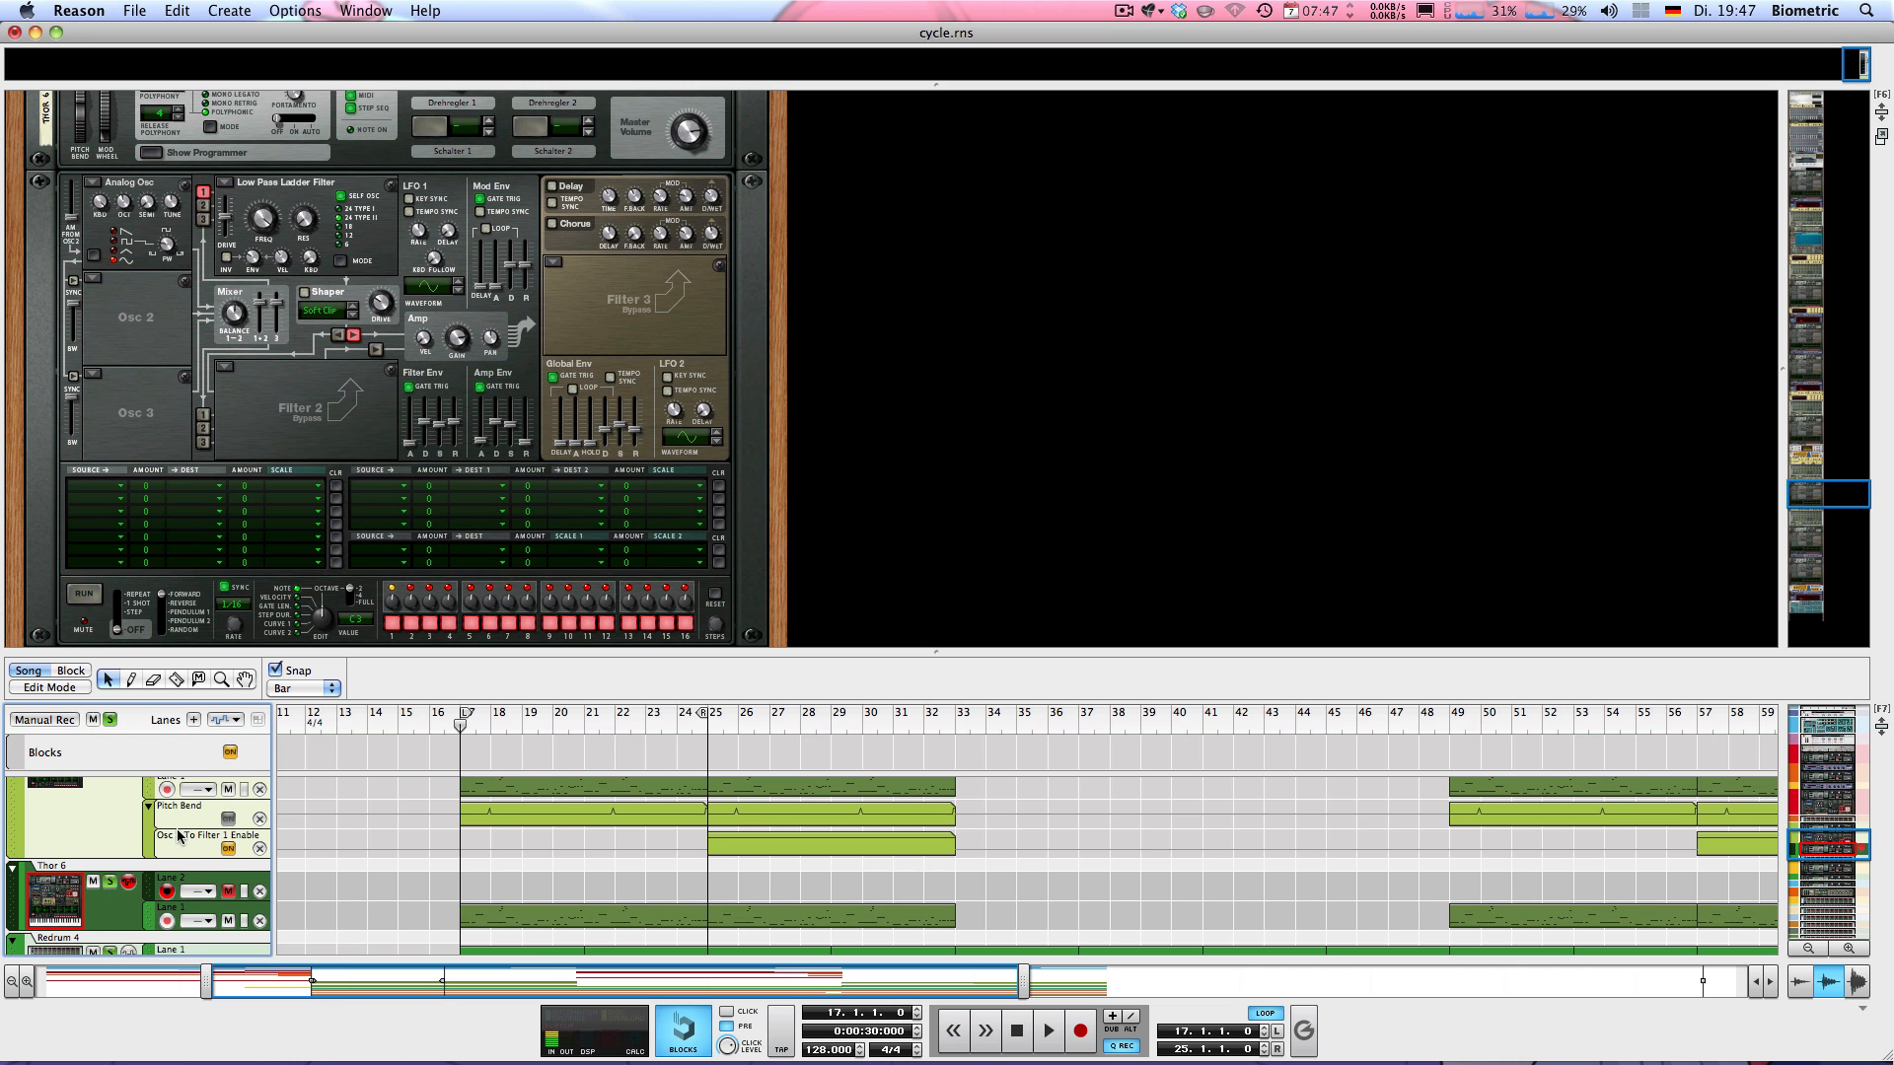
Give the sequencer more room, then add Thor 4 to the soloed tracks and audition the combination from bar 17
left_click_drag(534, 649, 493, 328)
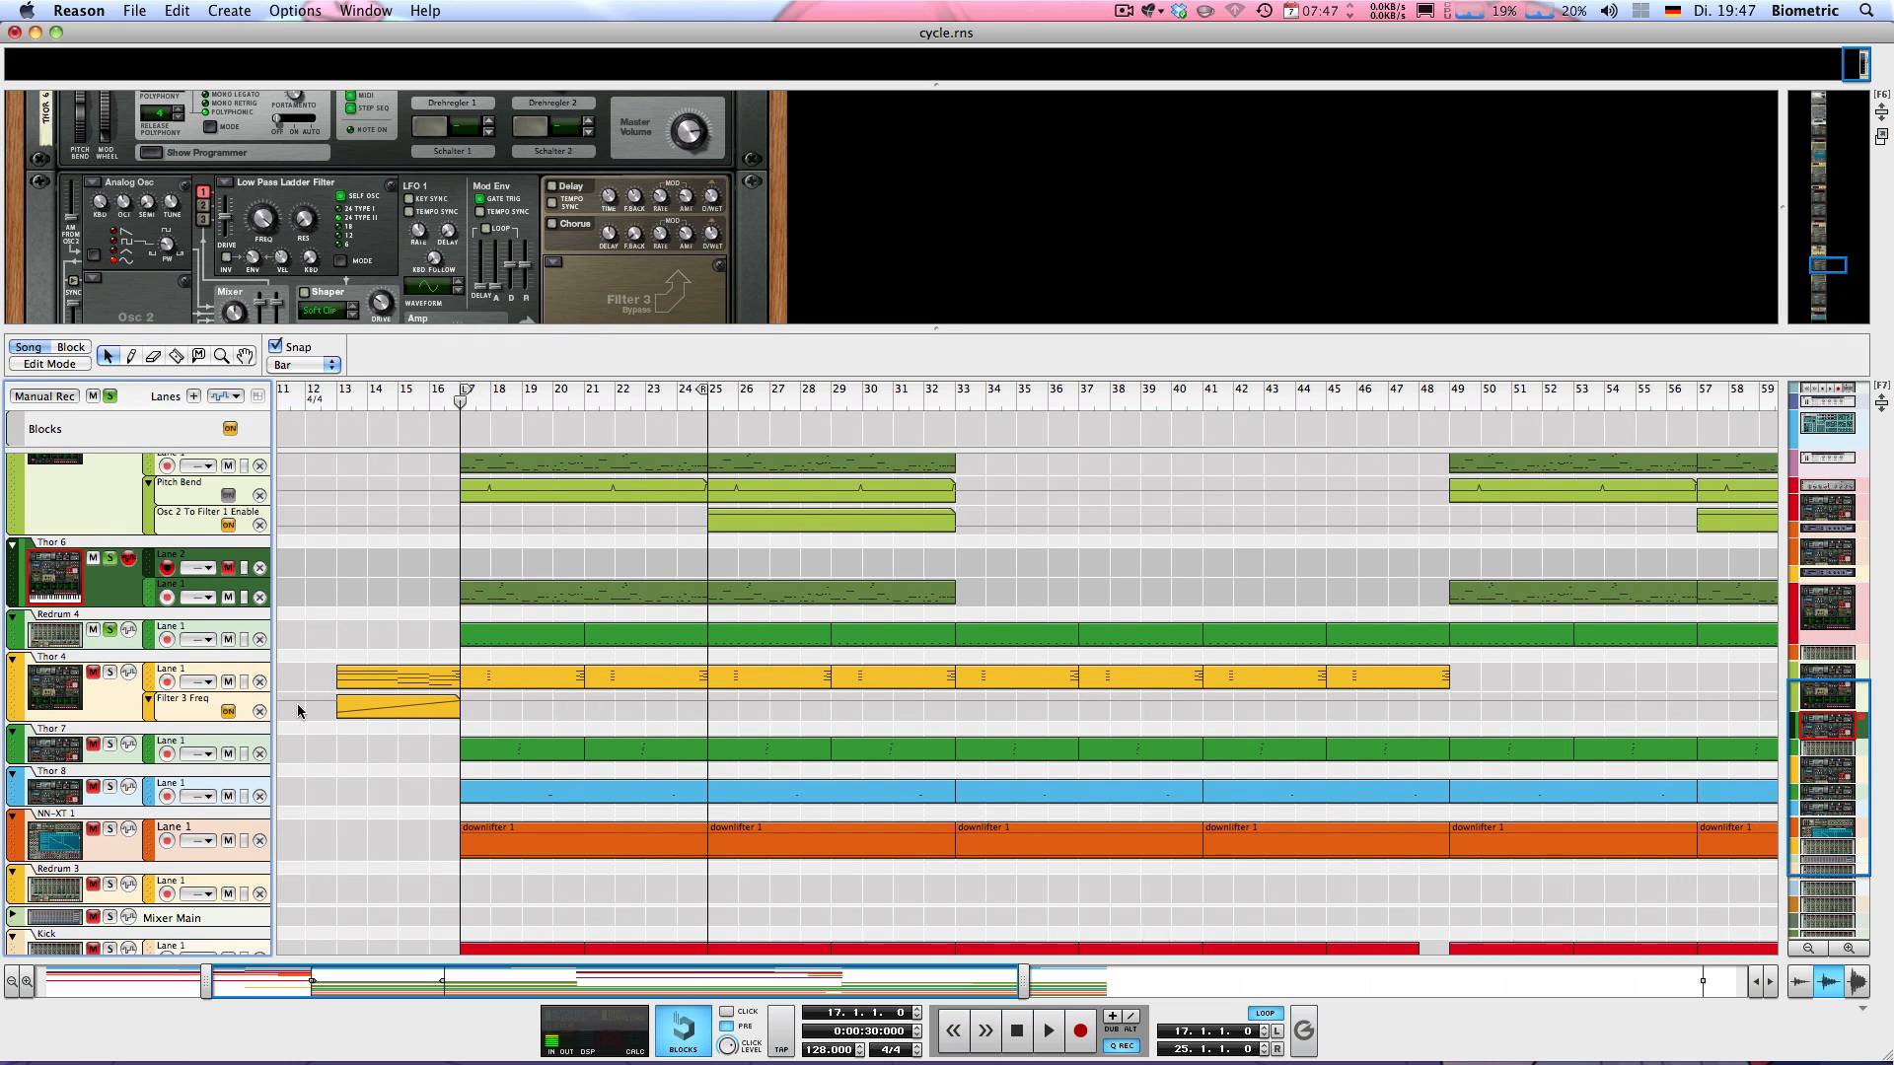
left_click(81, 689)
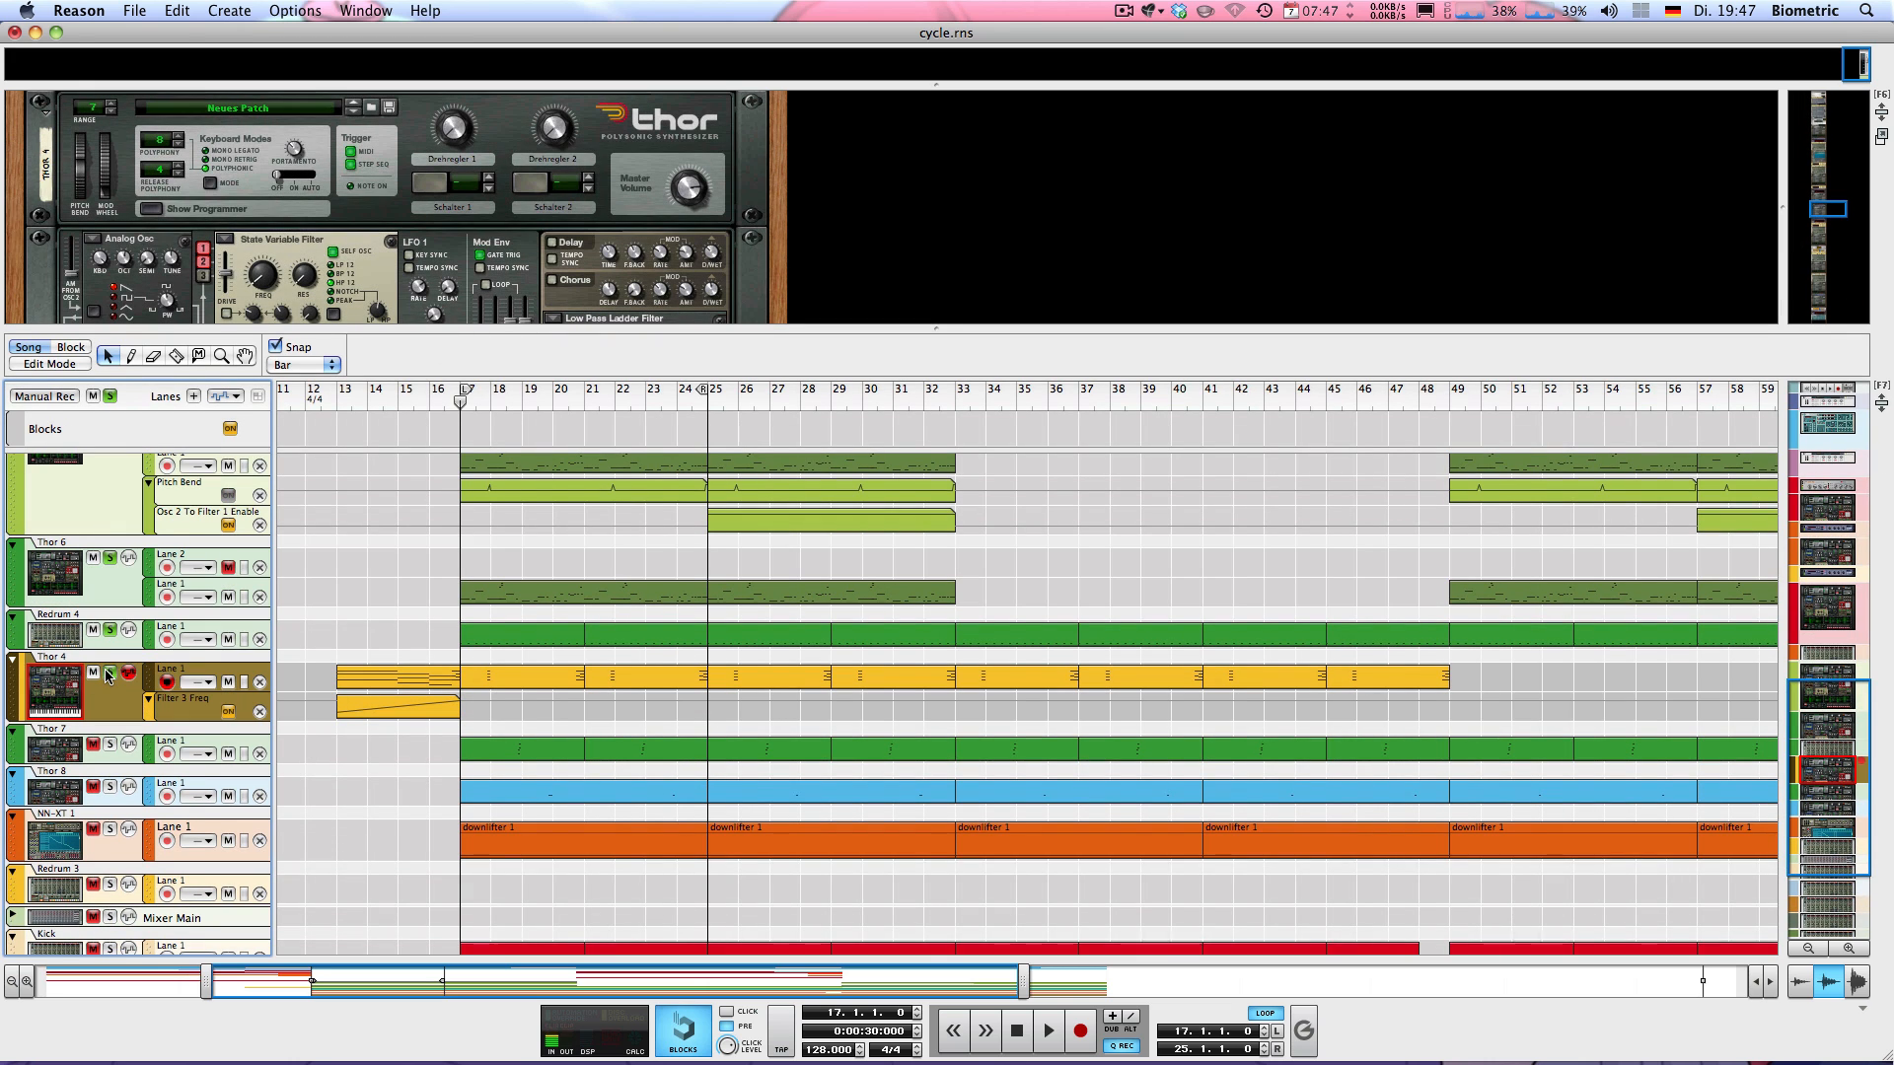
key("space")
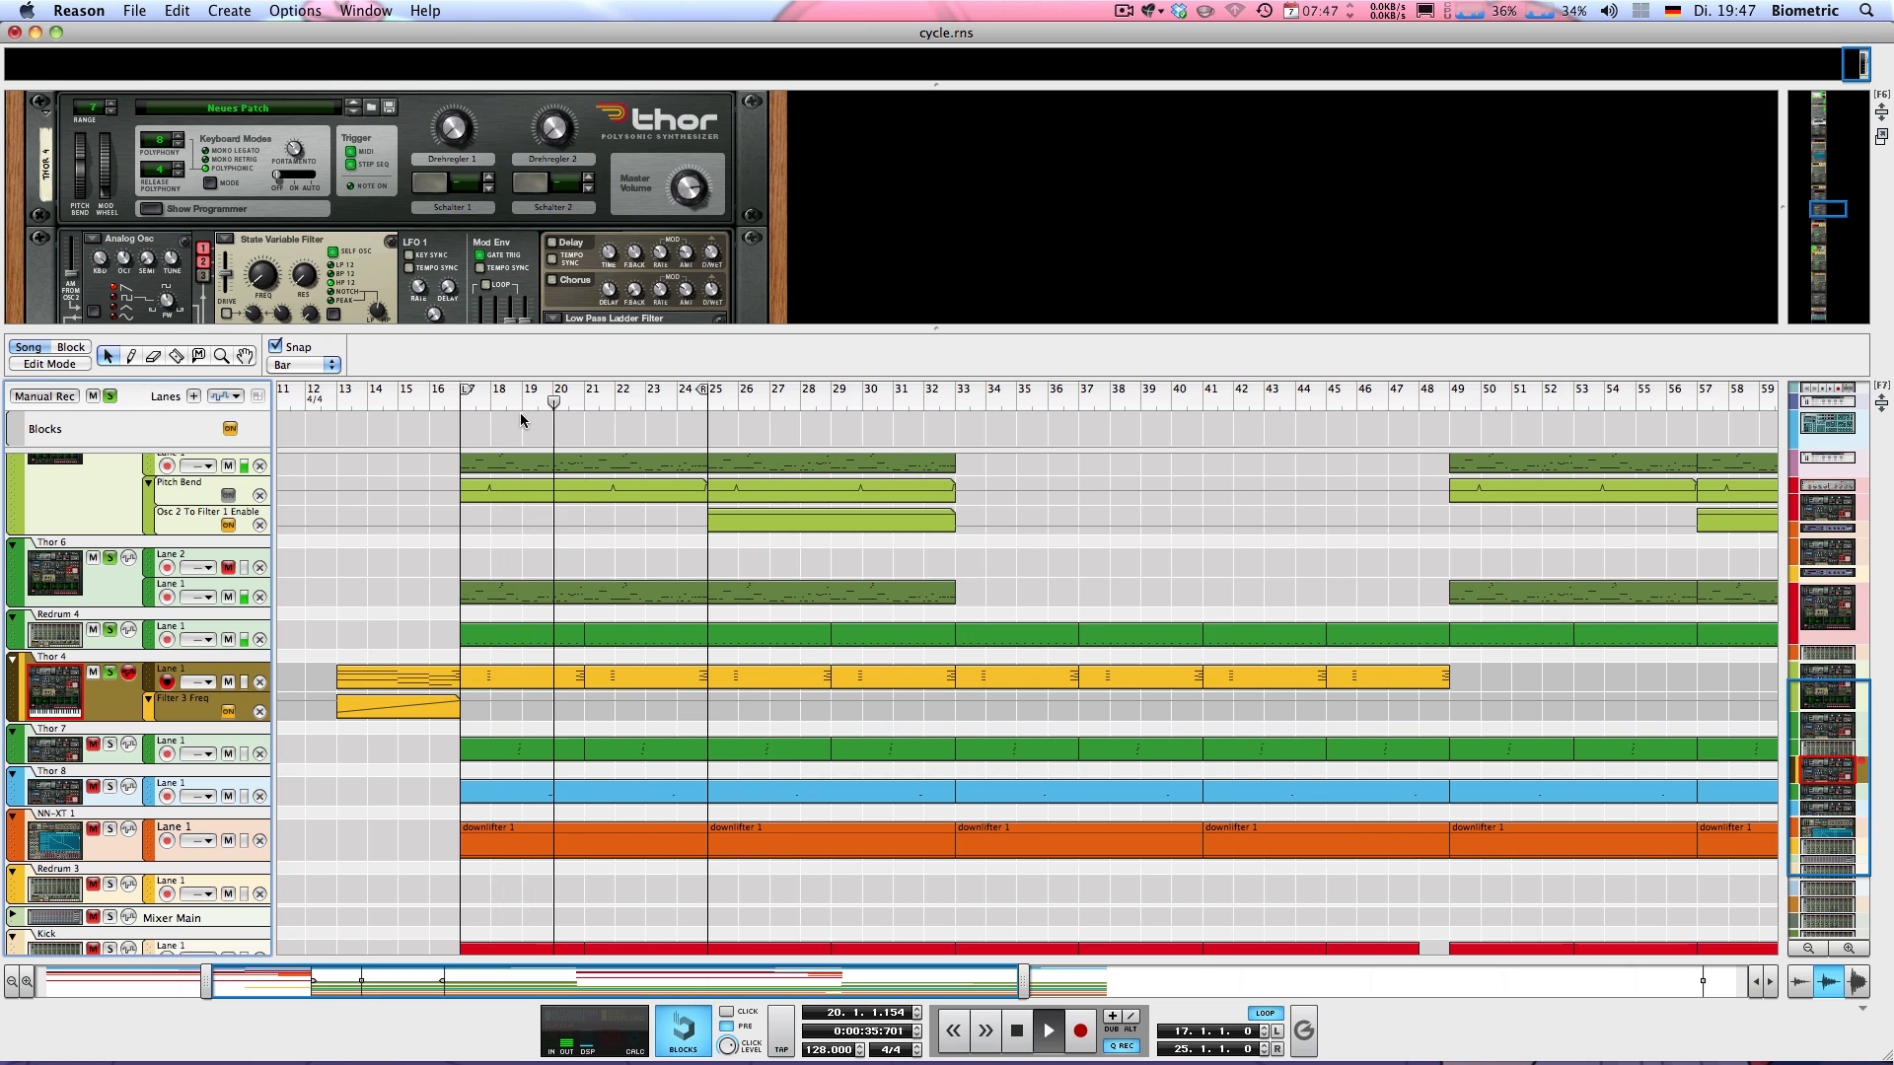
key("space")
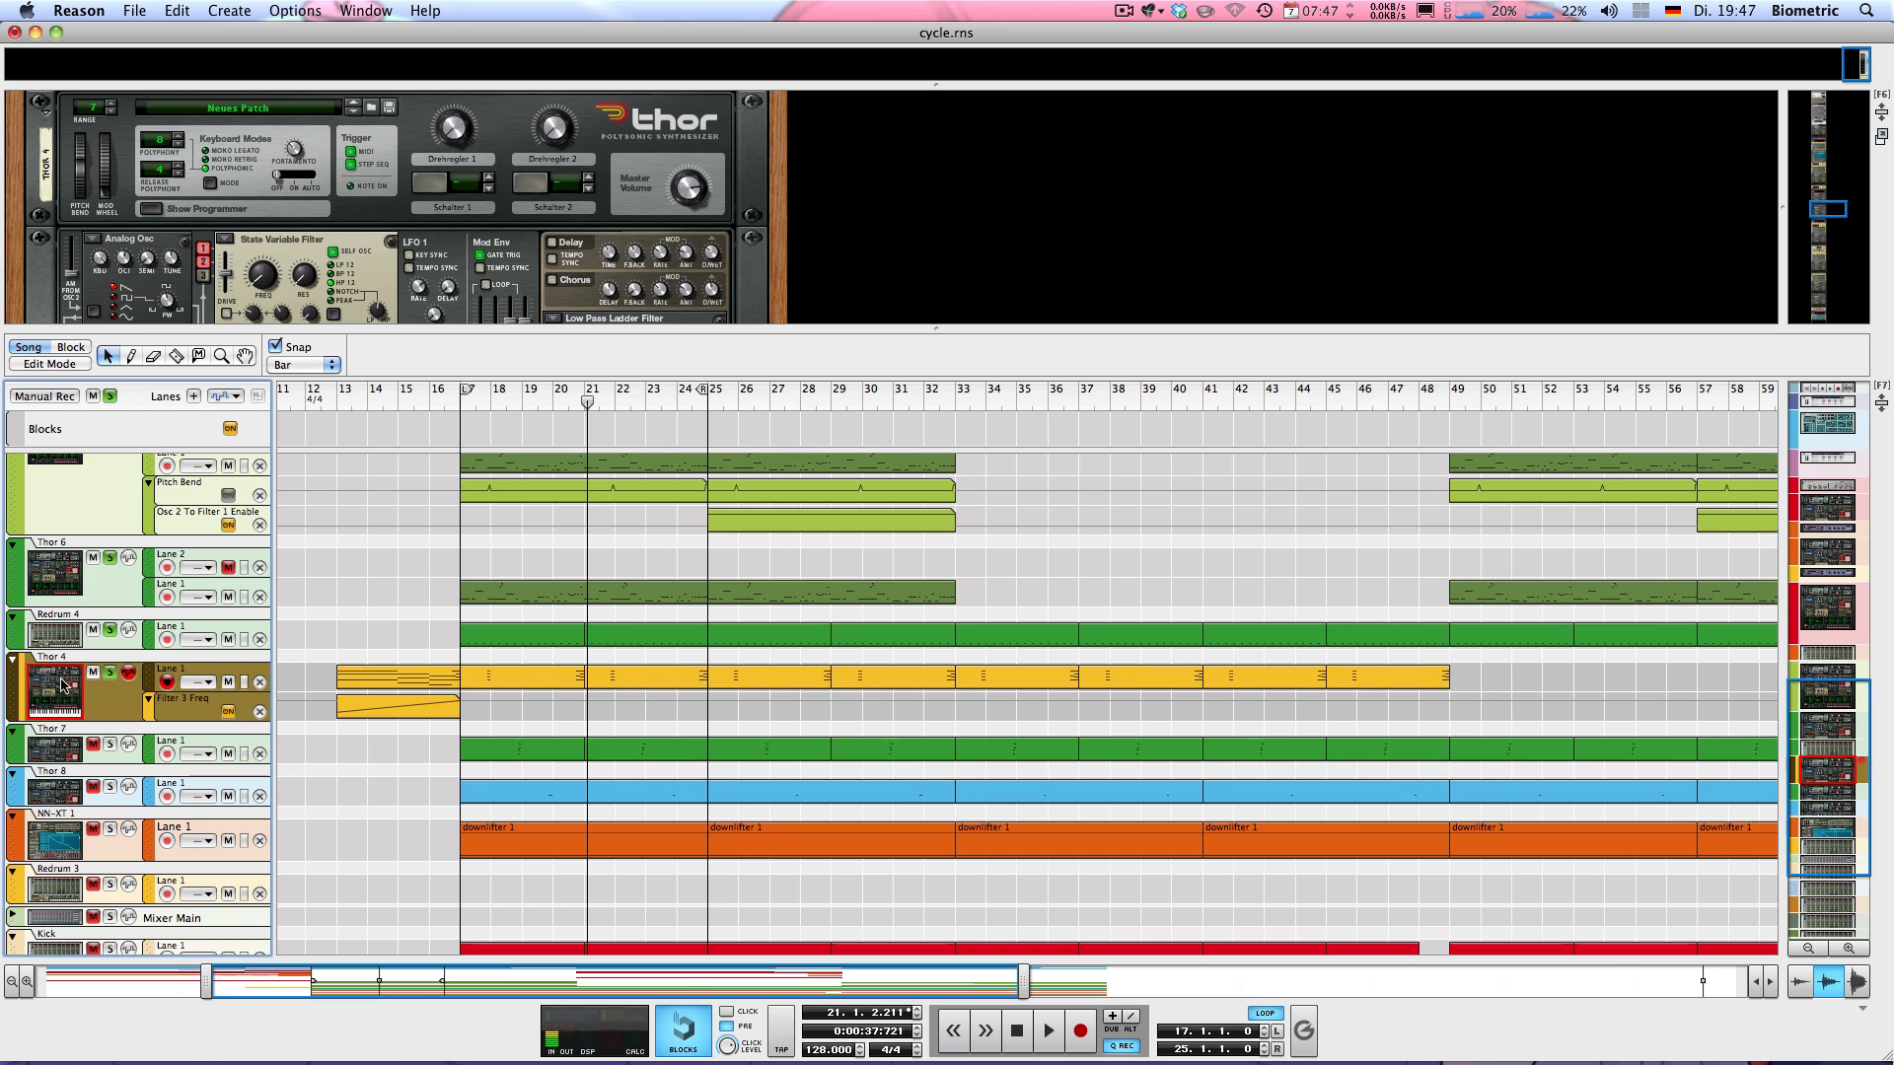
left_click(431, 390)
key("space")
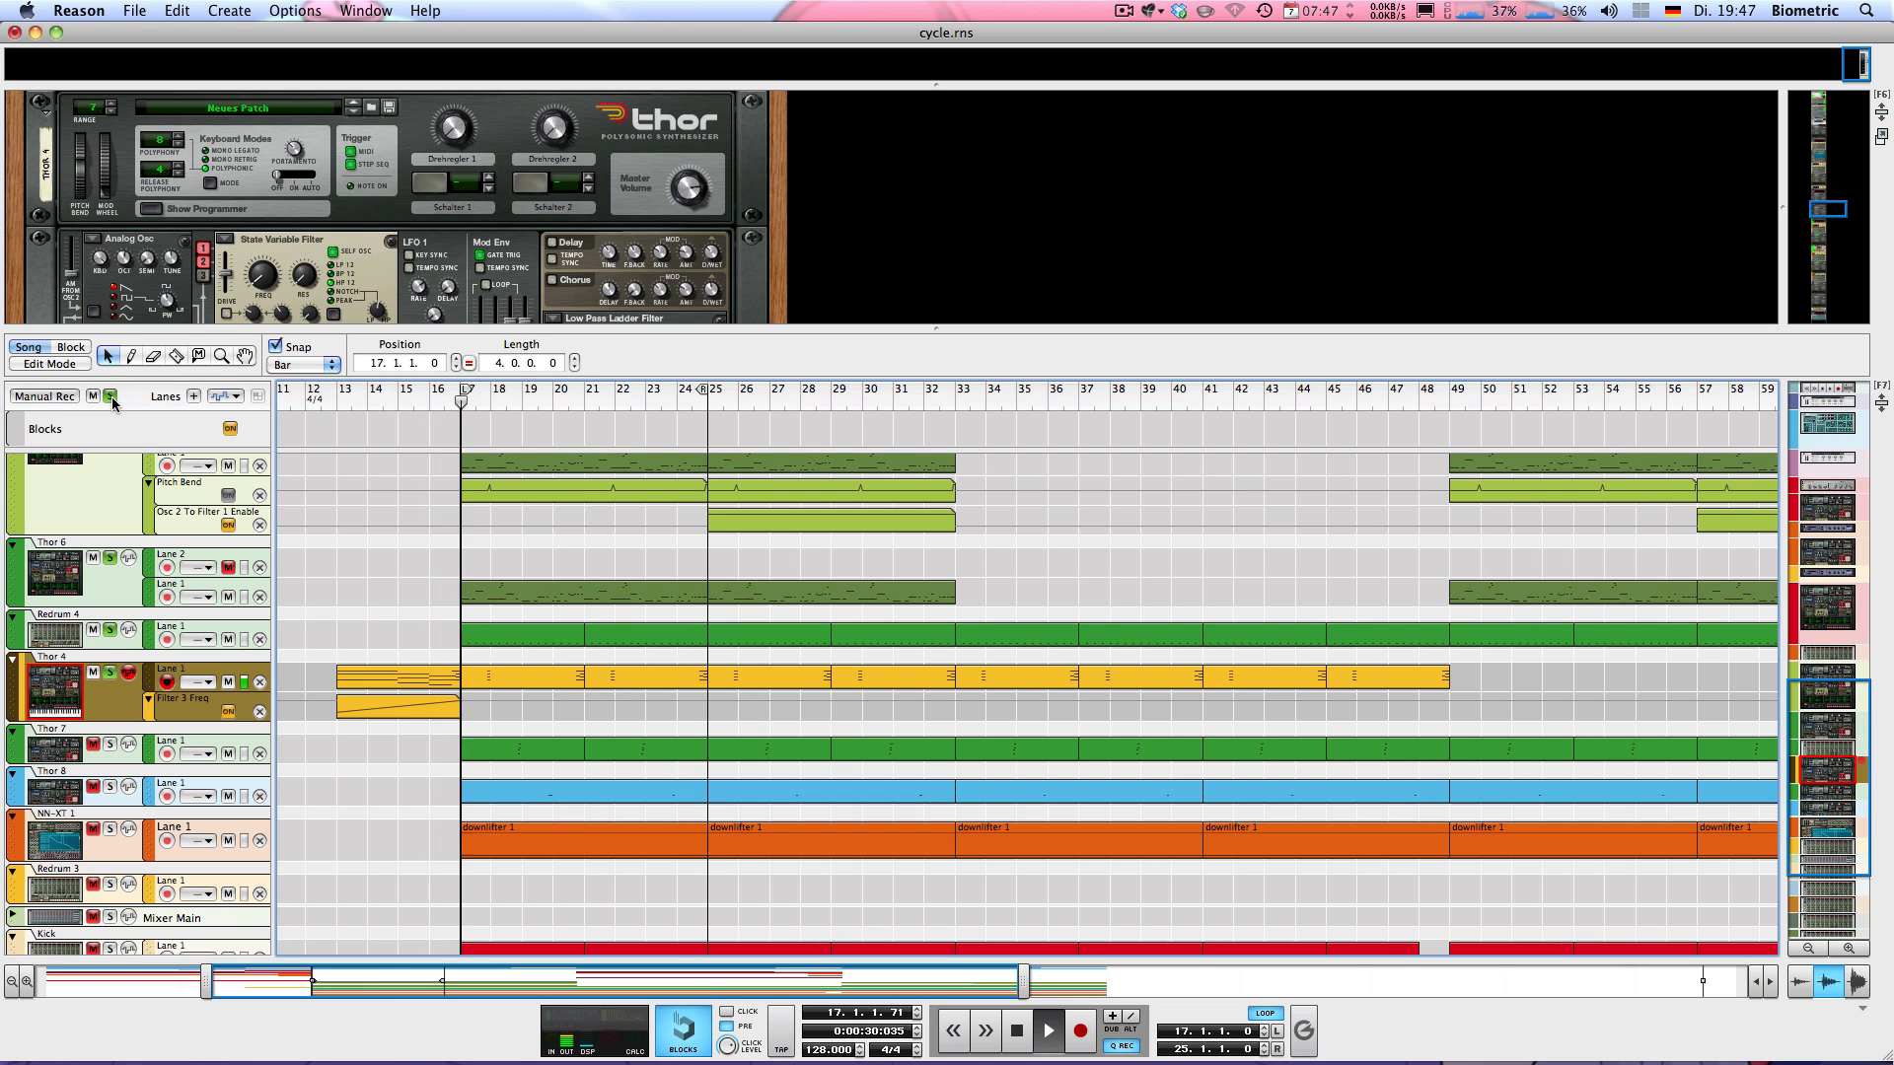
key("space")
Solo Thor 7 and audition it with the other soloed parts, then view its synth settings in the rack
left_click(110, 746)
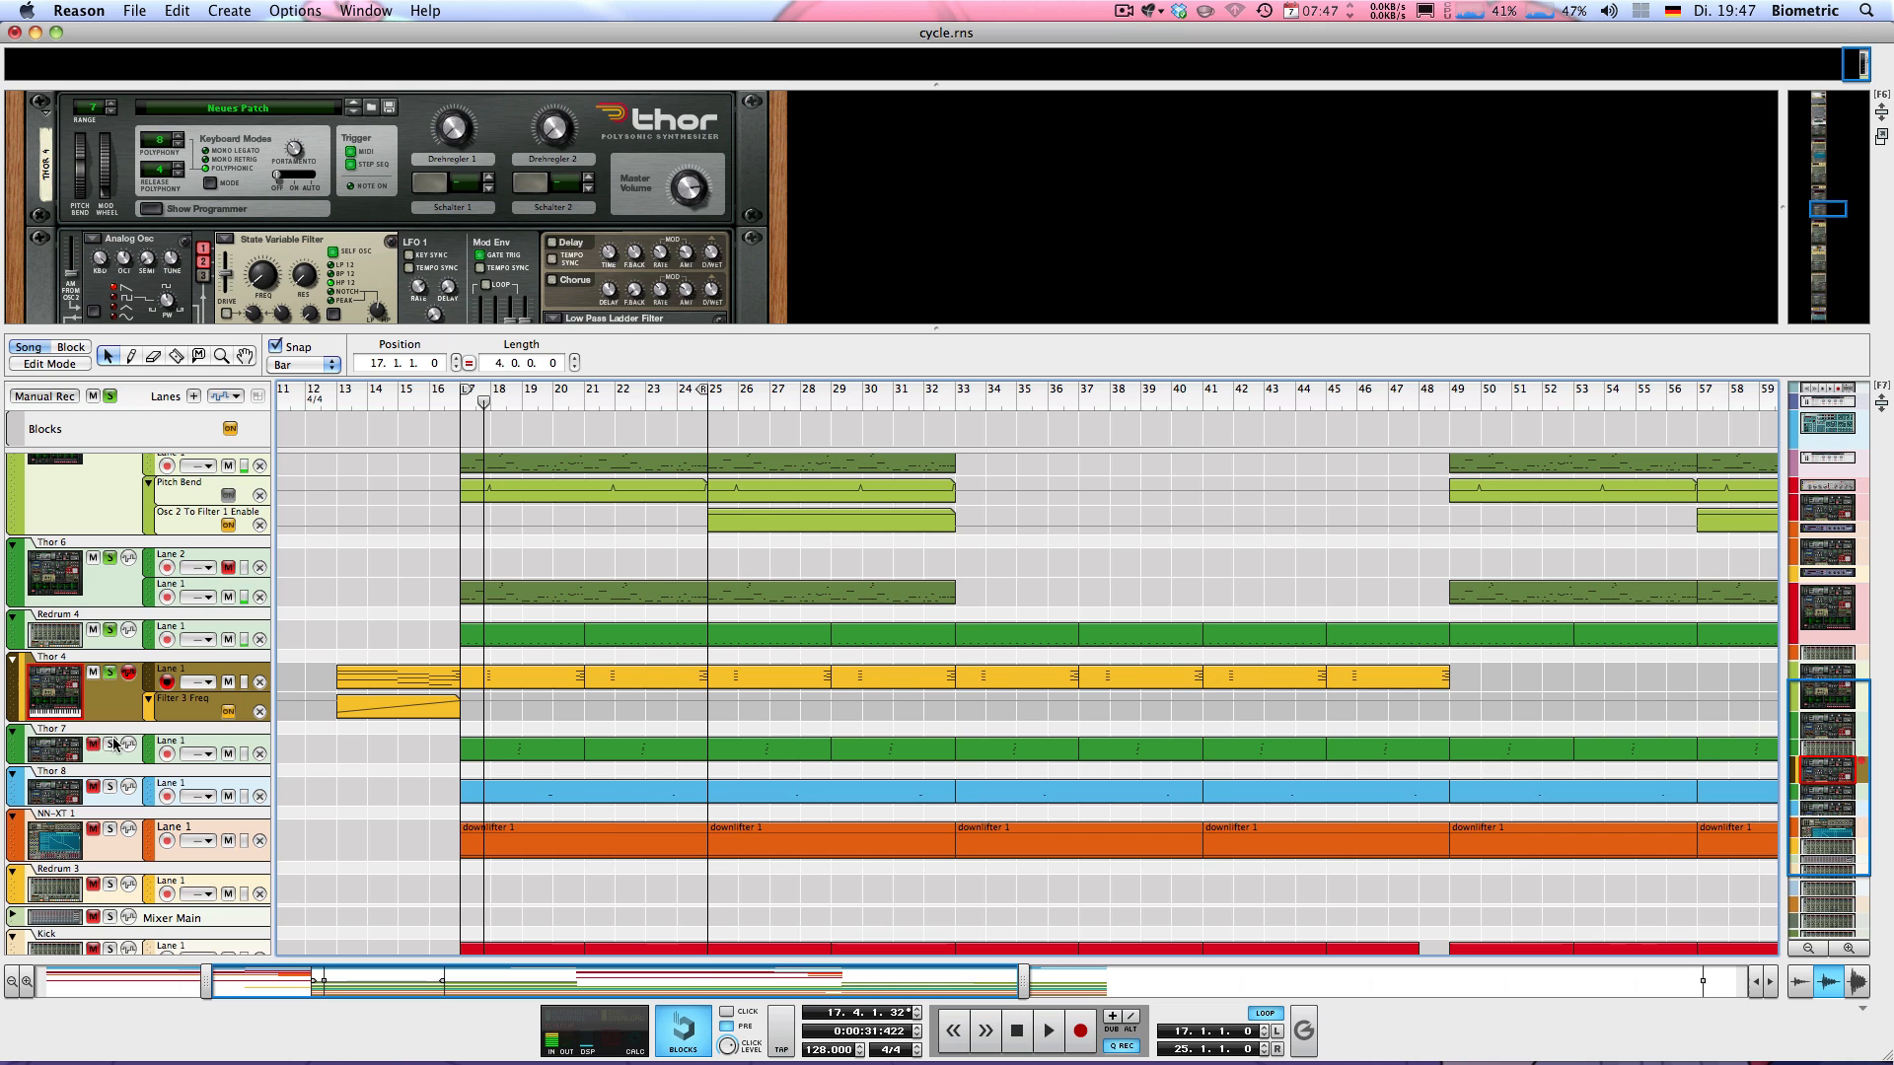
left_click(504, 392)
key("space")
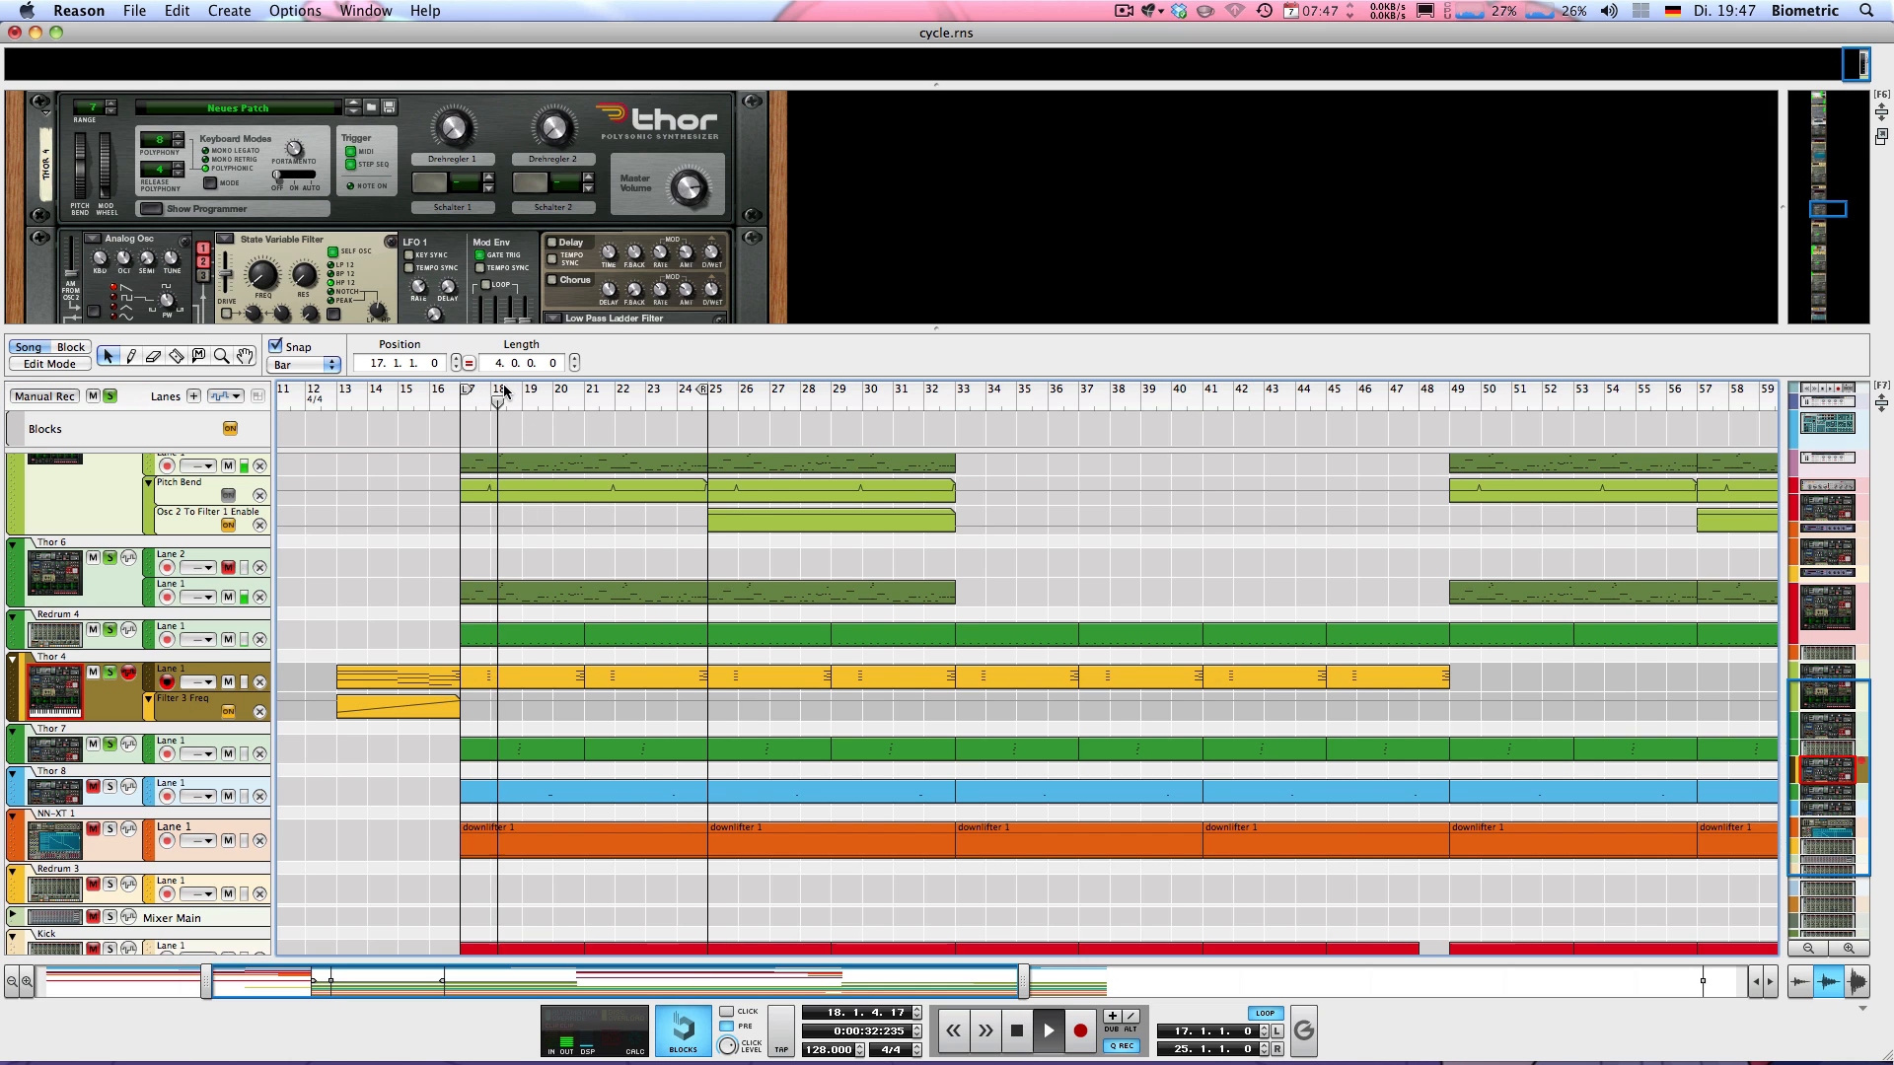
left_click(59, 784)
left_click(59, 756)
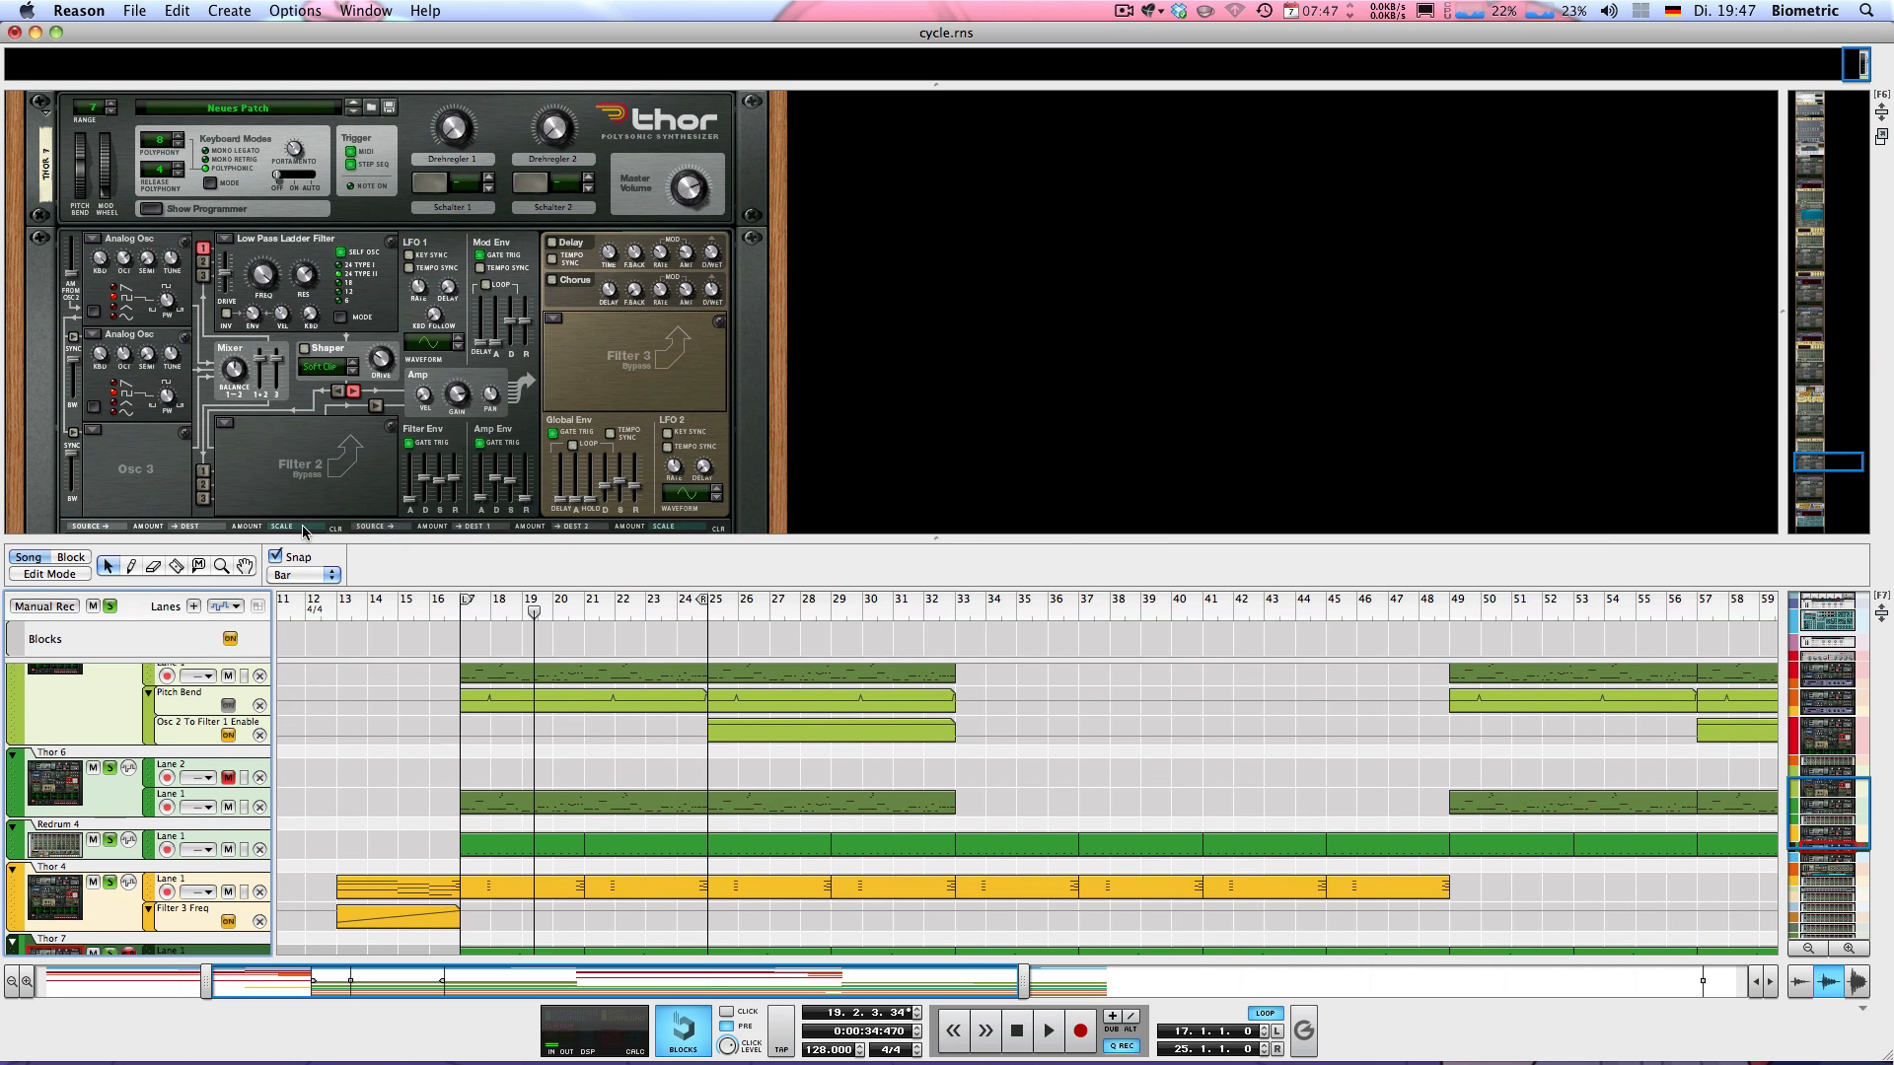
left_click_drag(299, 537, 299, 192)
Solo and audition Thor 8, then examine its synth settings and its Scream 4 and RV7000 effects in the rack
scroll(390, 486, "down", 1)
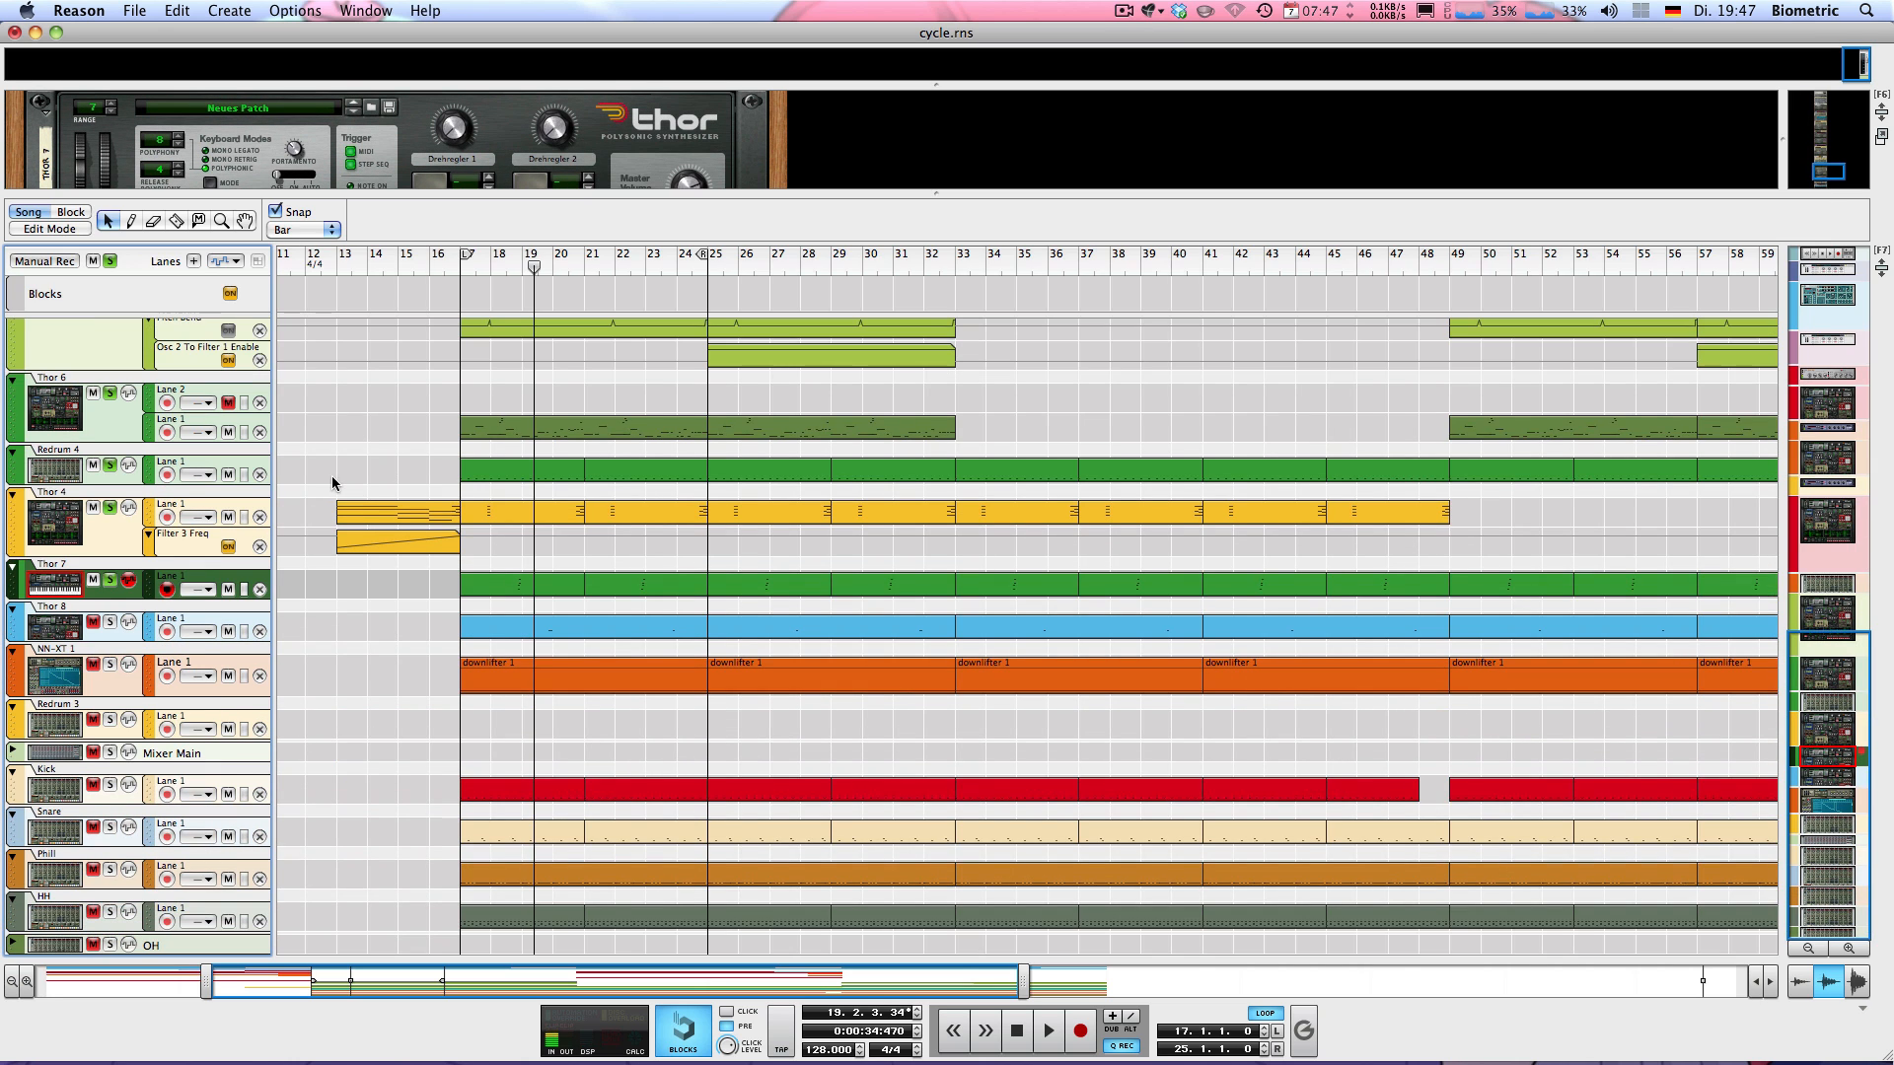
left_click(112, 632)
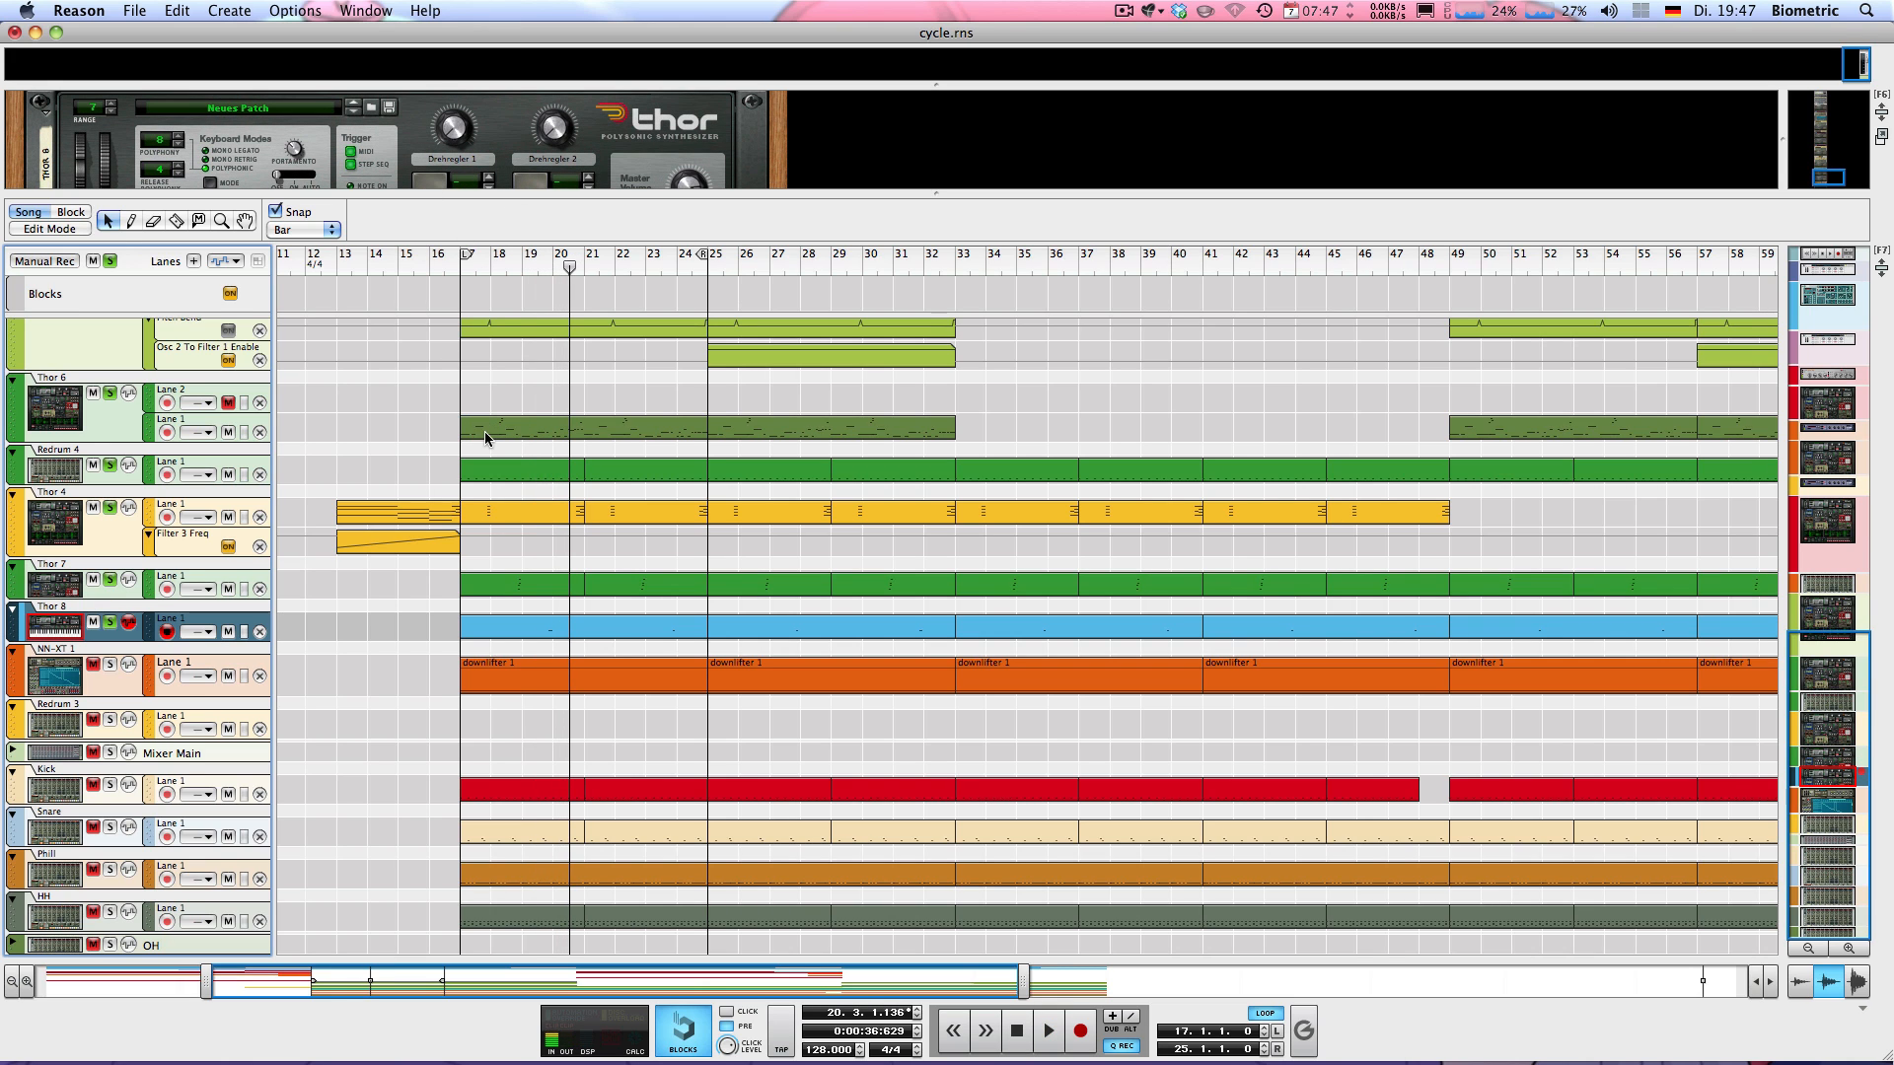
left_click(485, 437)
left_click_drag(406, 198, 401, 579)
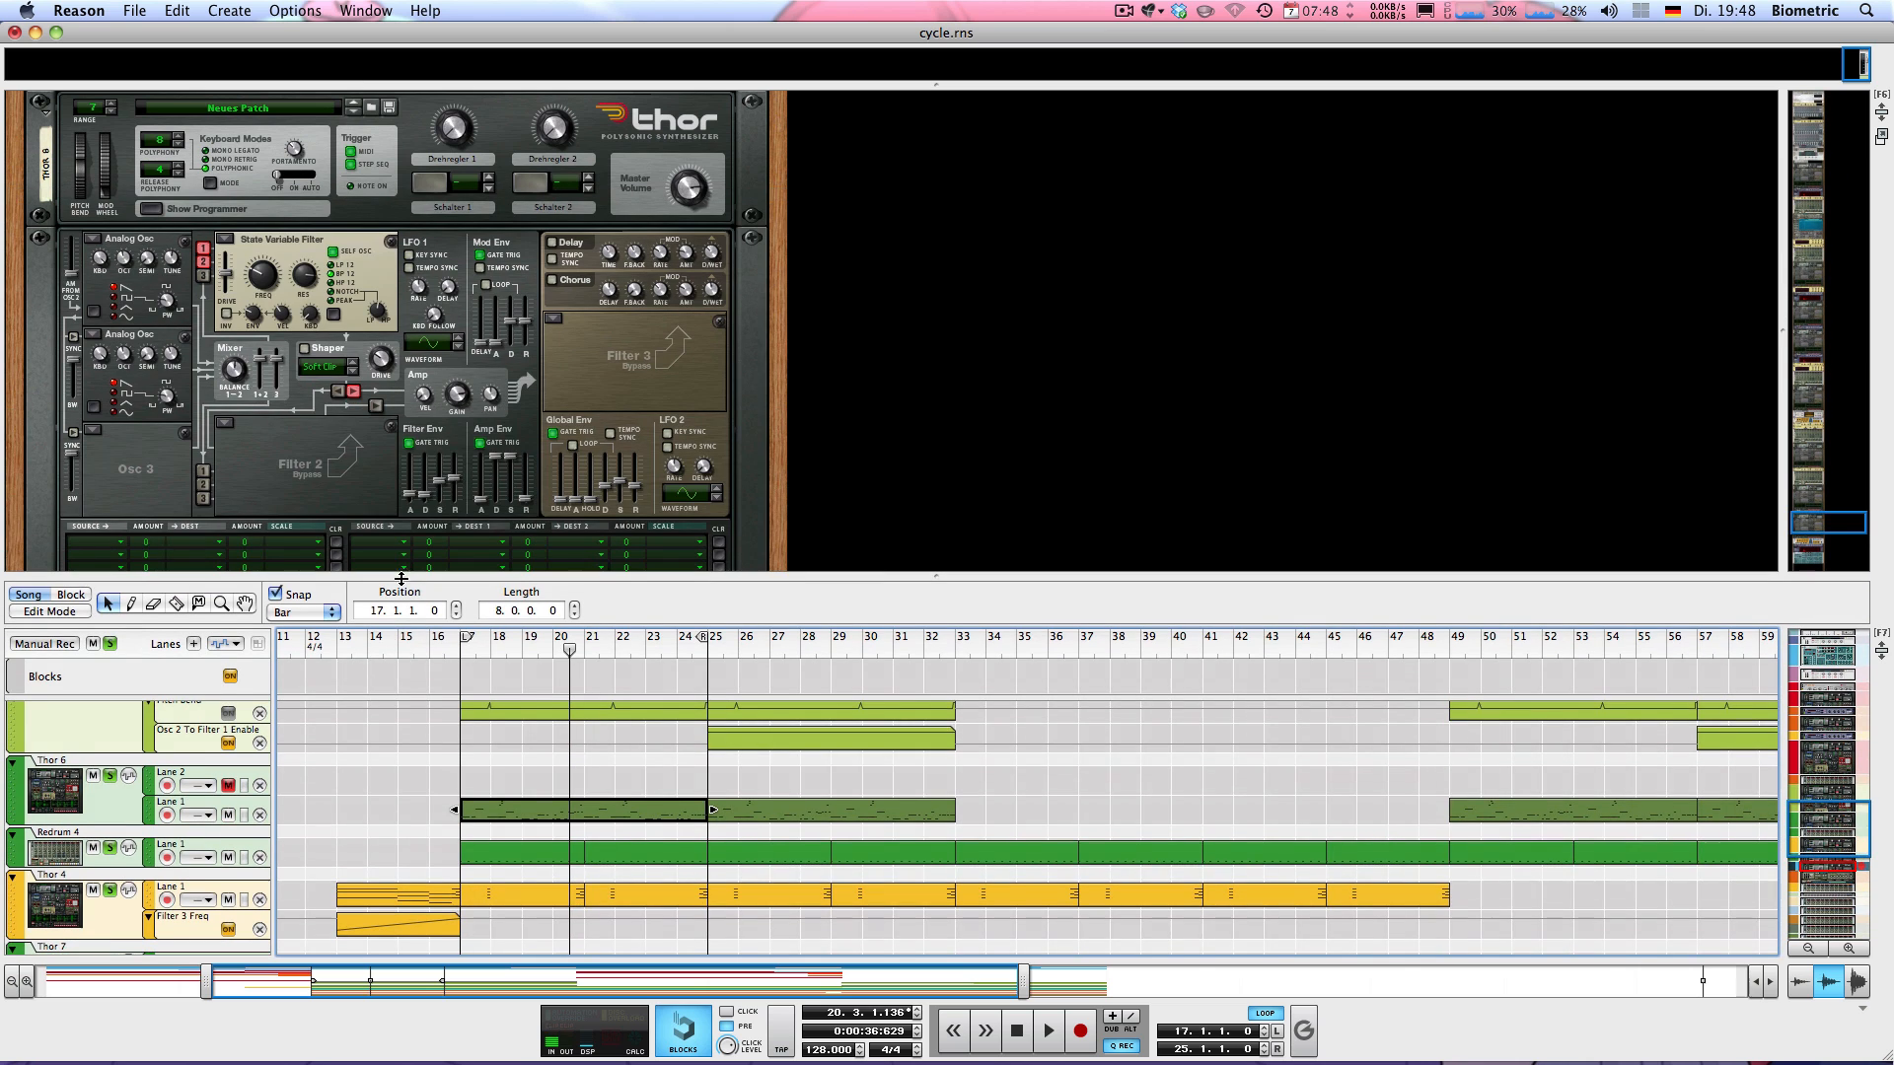
scroll(281, 314, "down", 7)
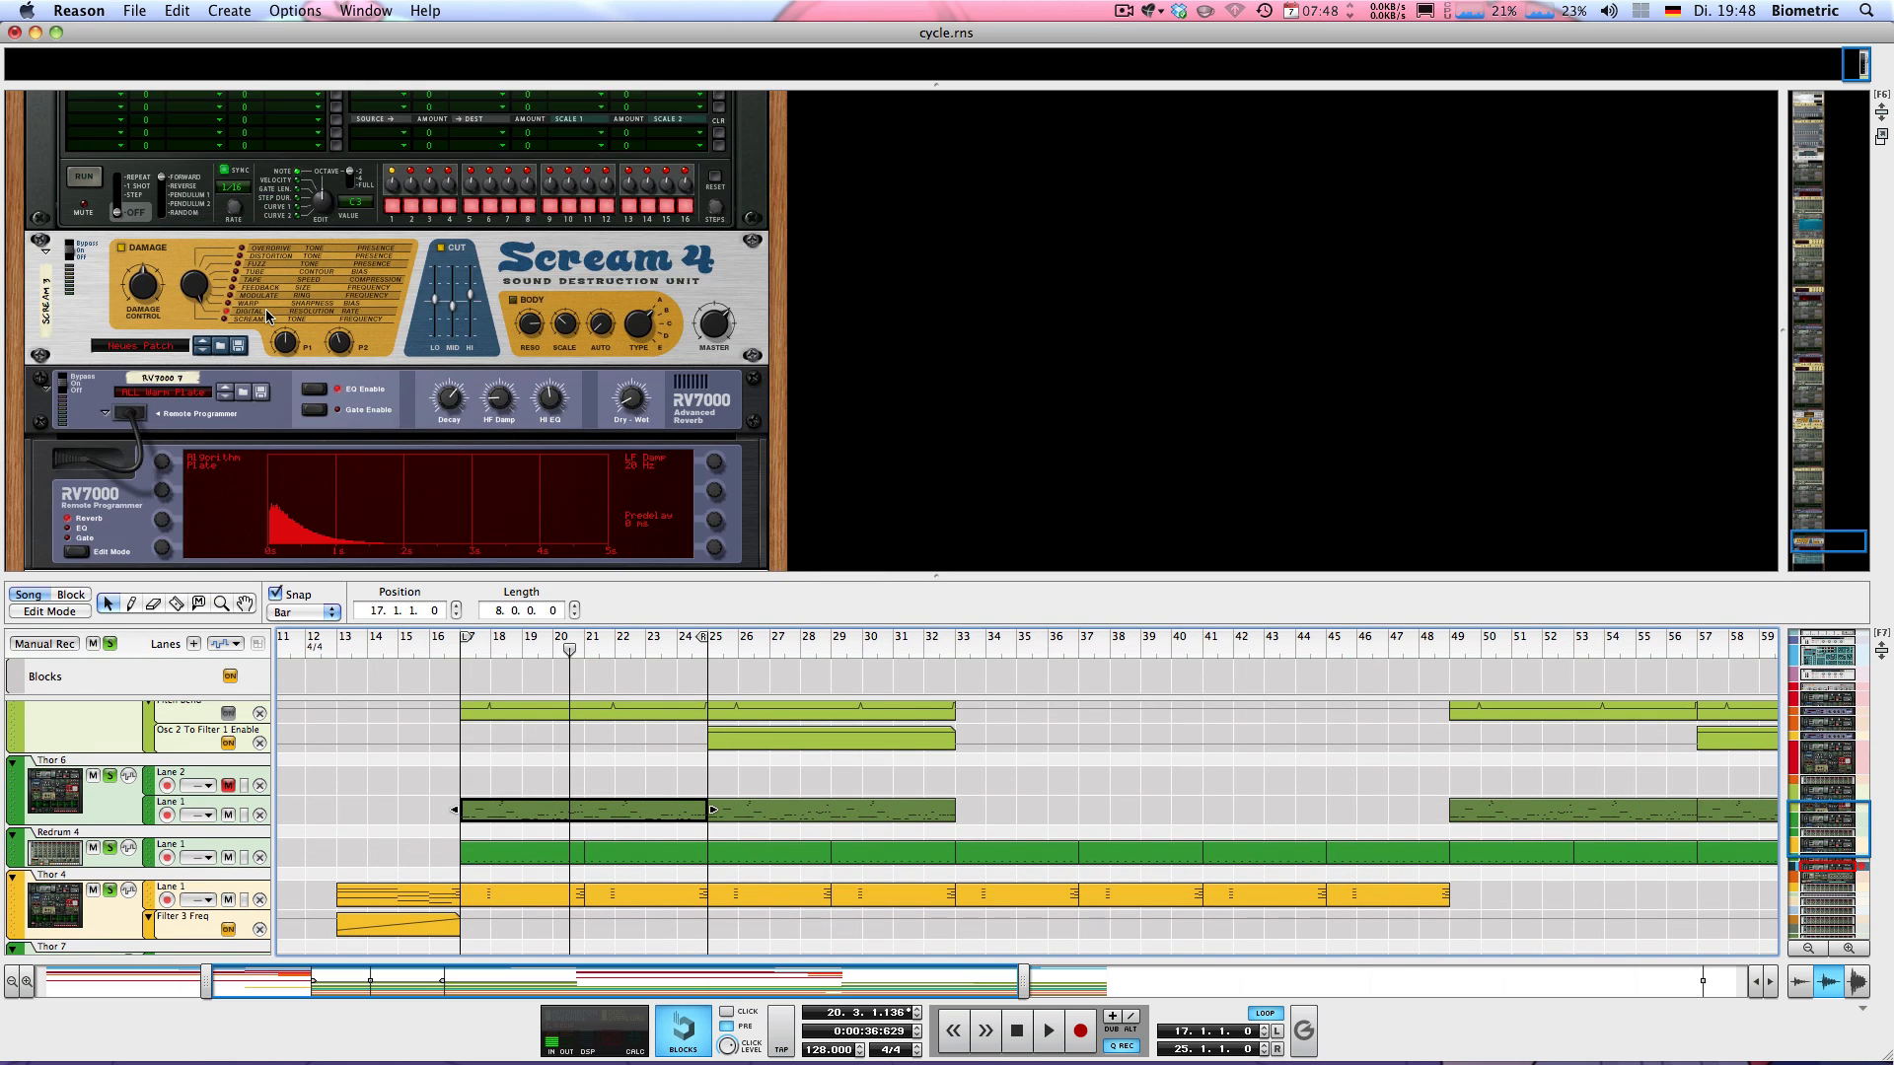
scroll(294, 298, "up", 5)
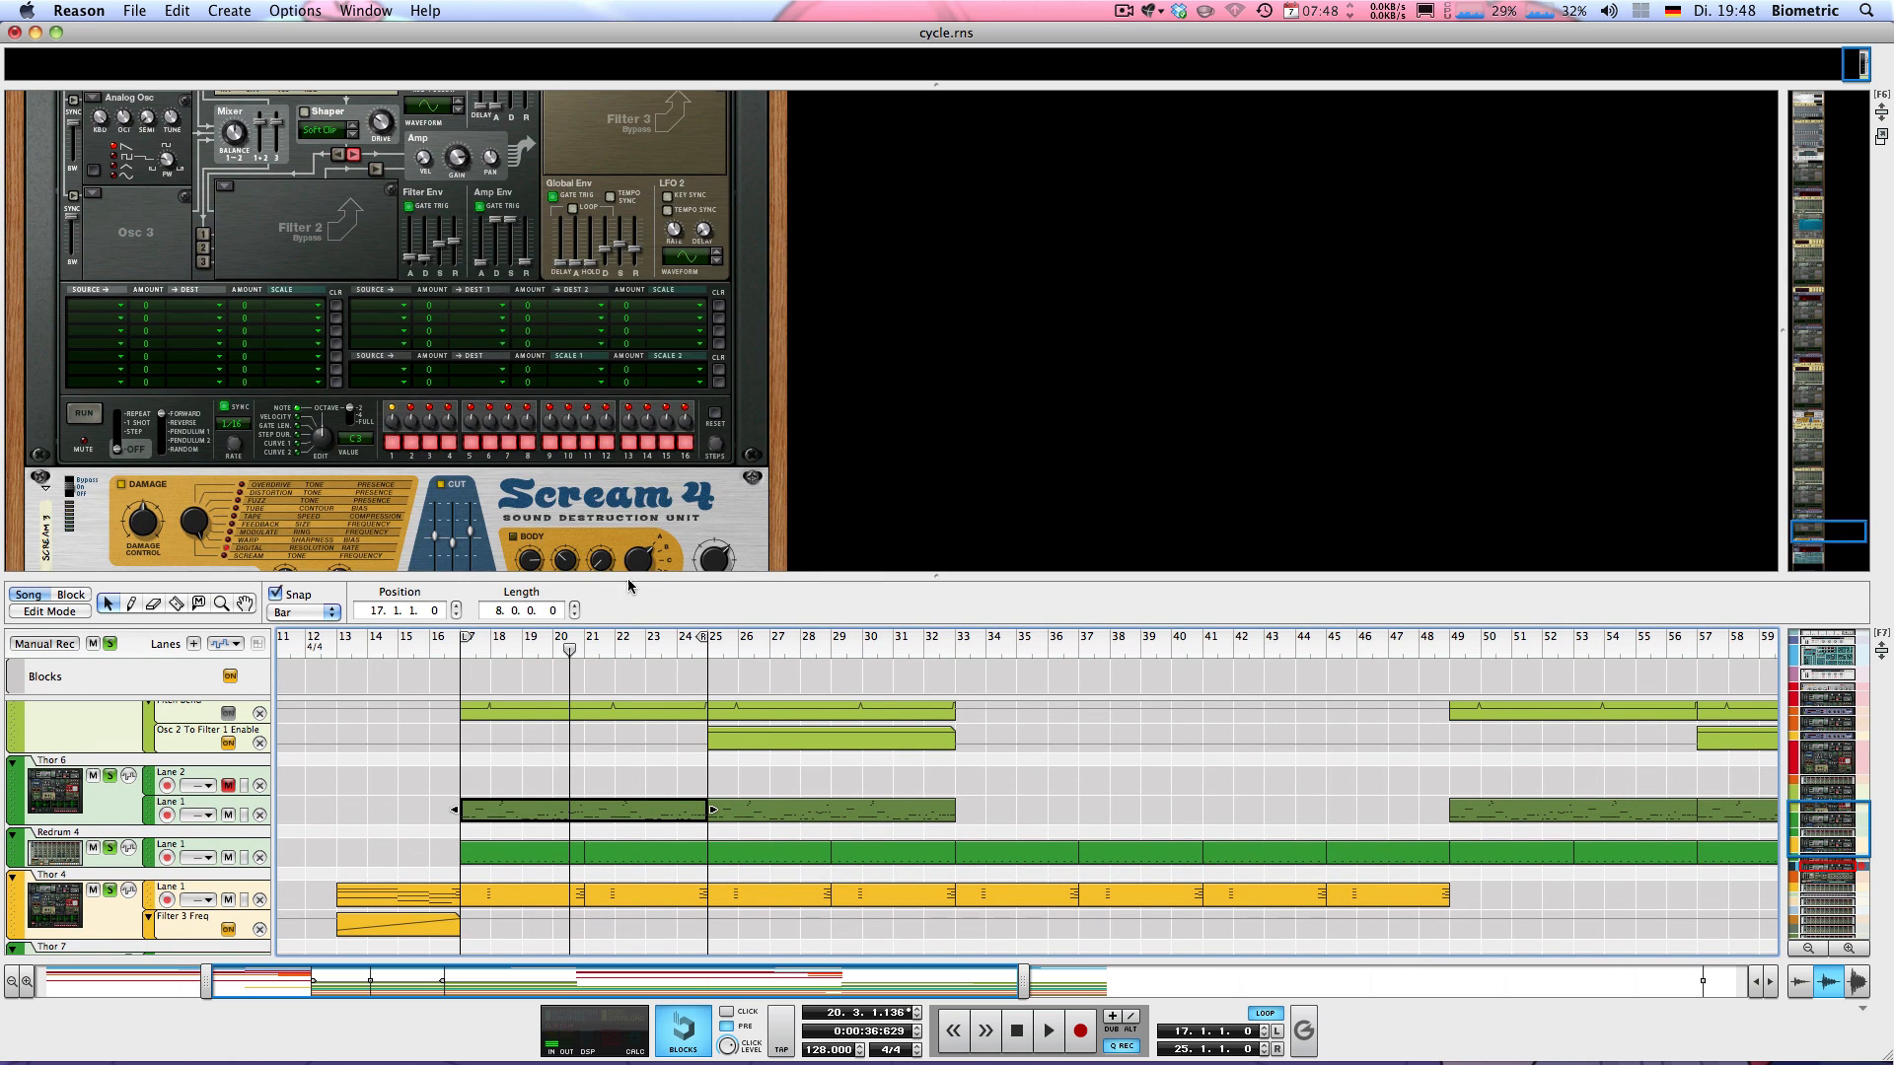
left_click_drag(617, 576, 506, 191)
Return to bar 17, clear all track solos and play the full mix of the loop
key("shift+Return")
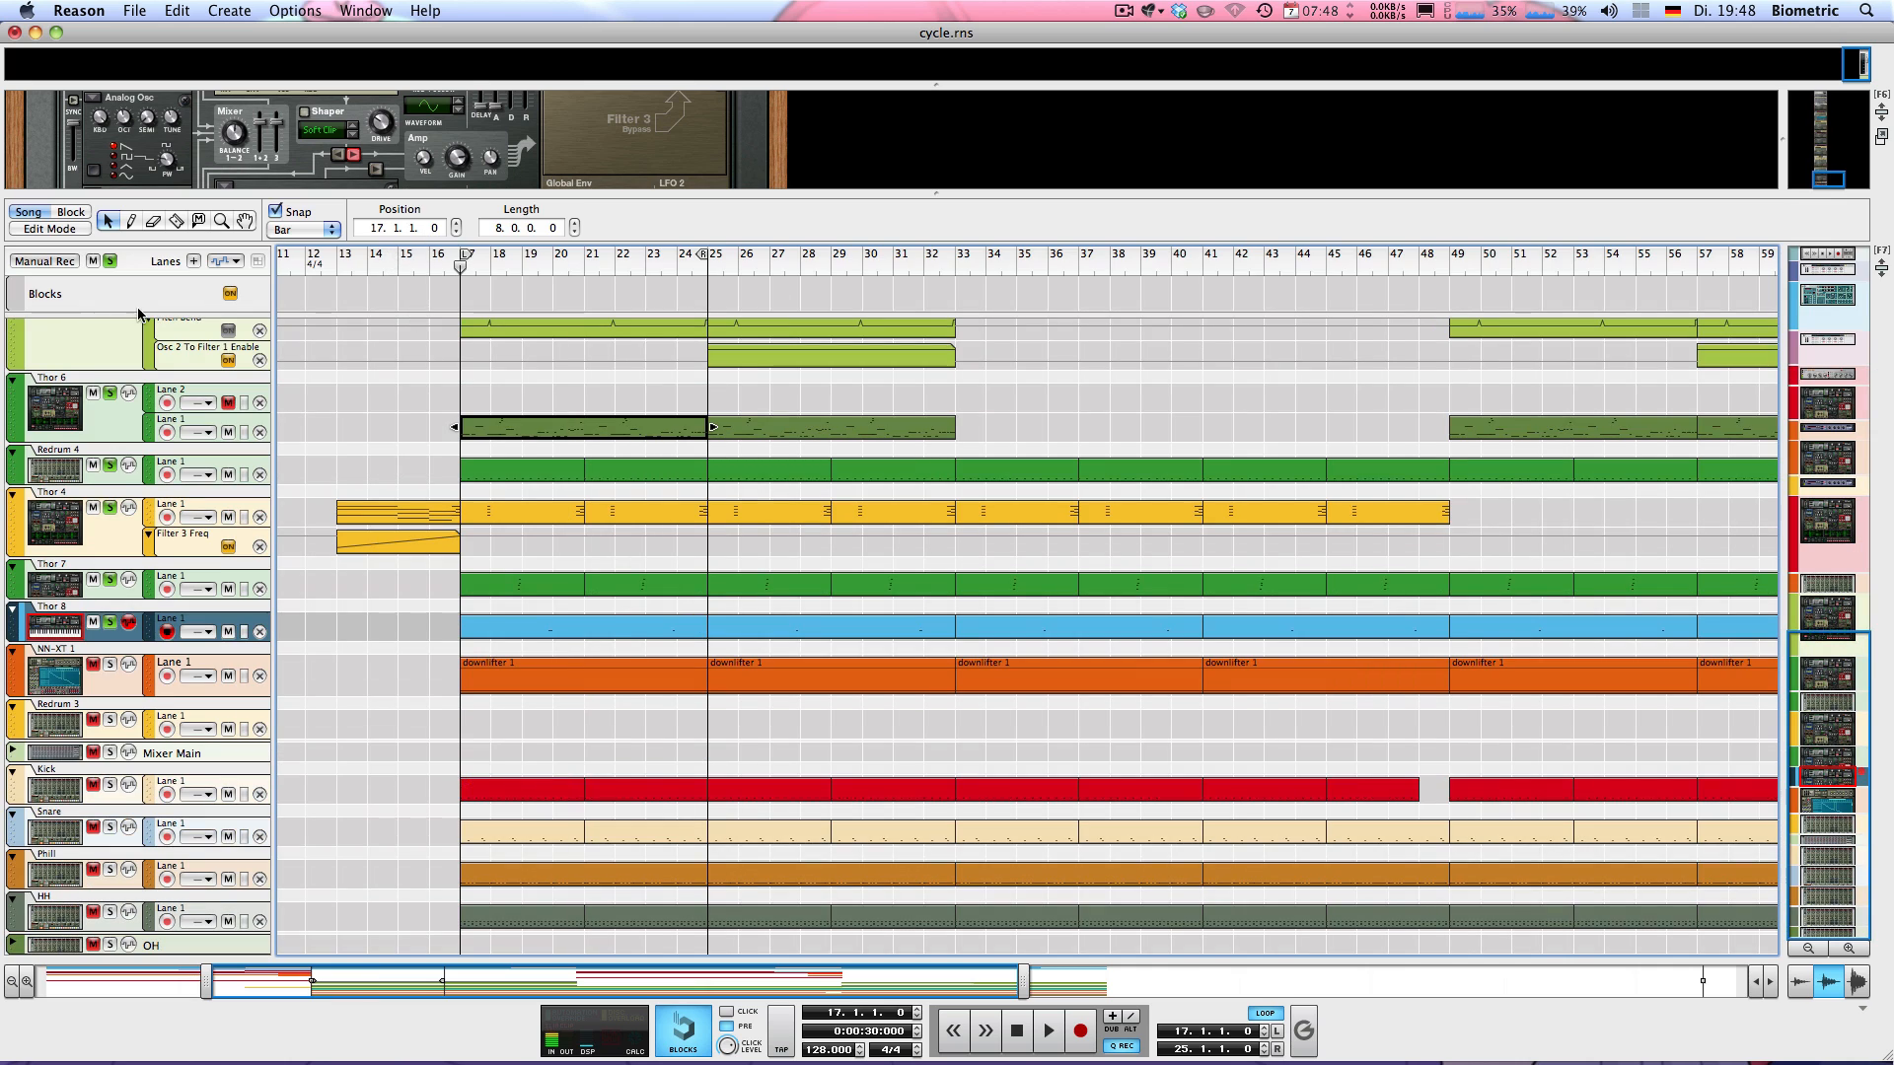
left_click(112, 261)
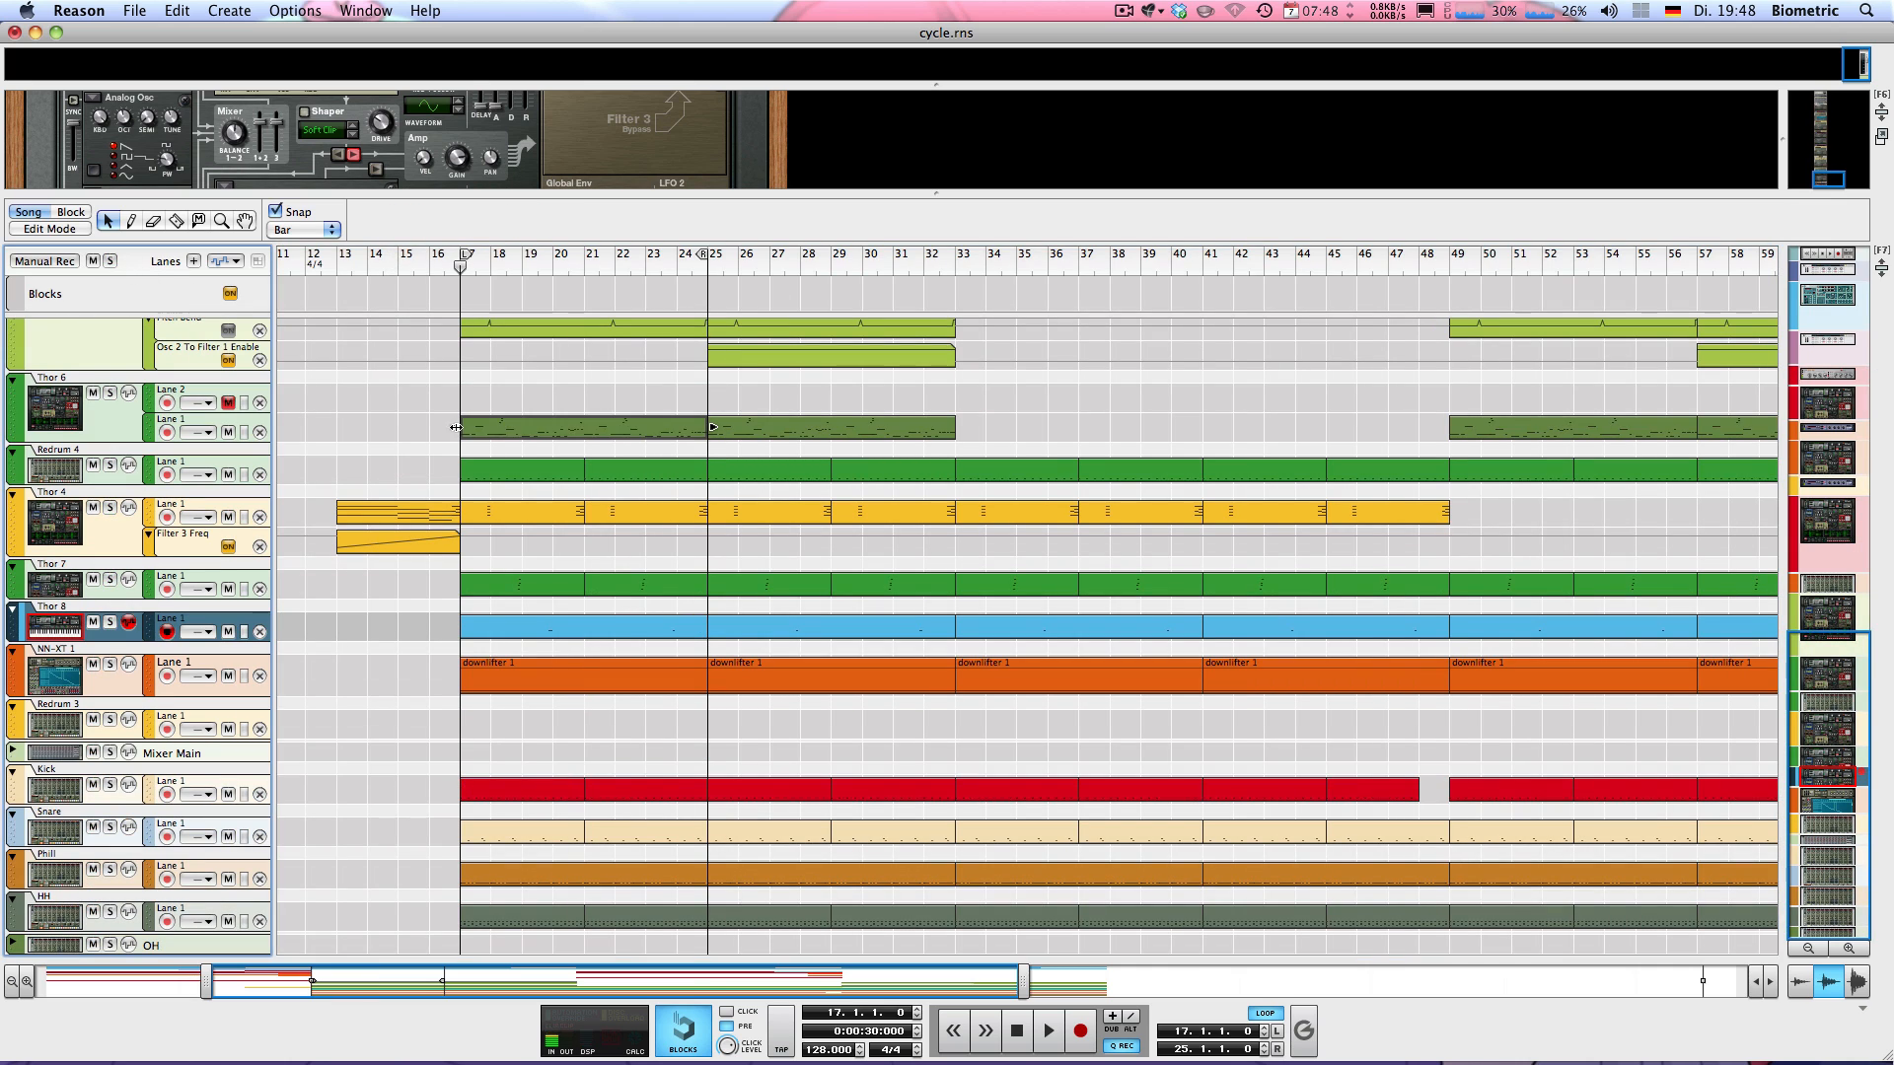
left_click(394, 400)
key("space")
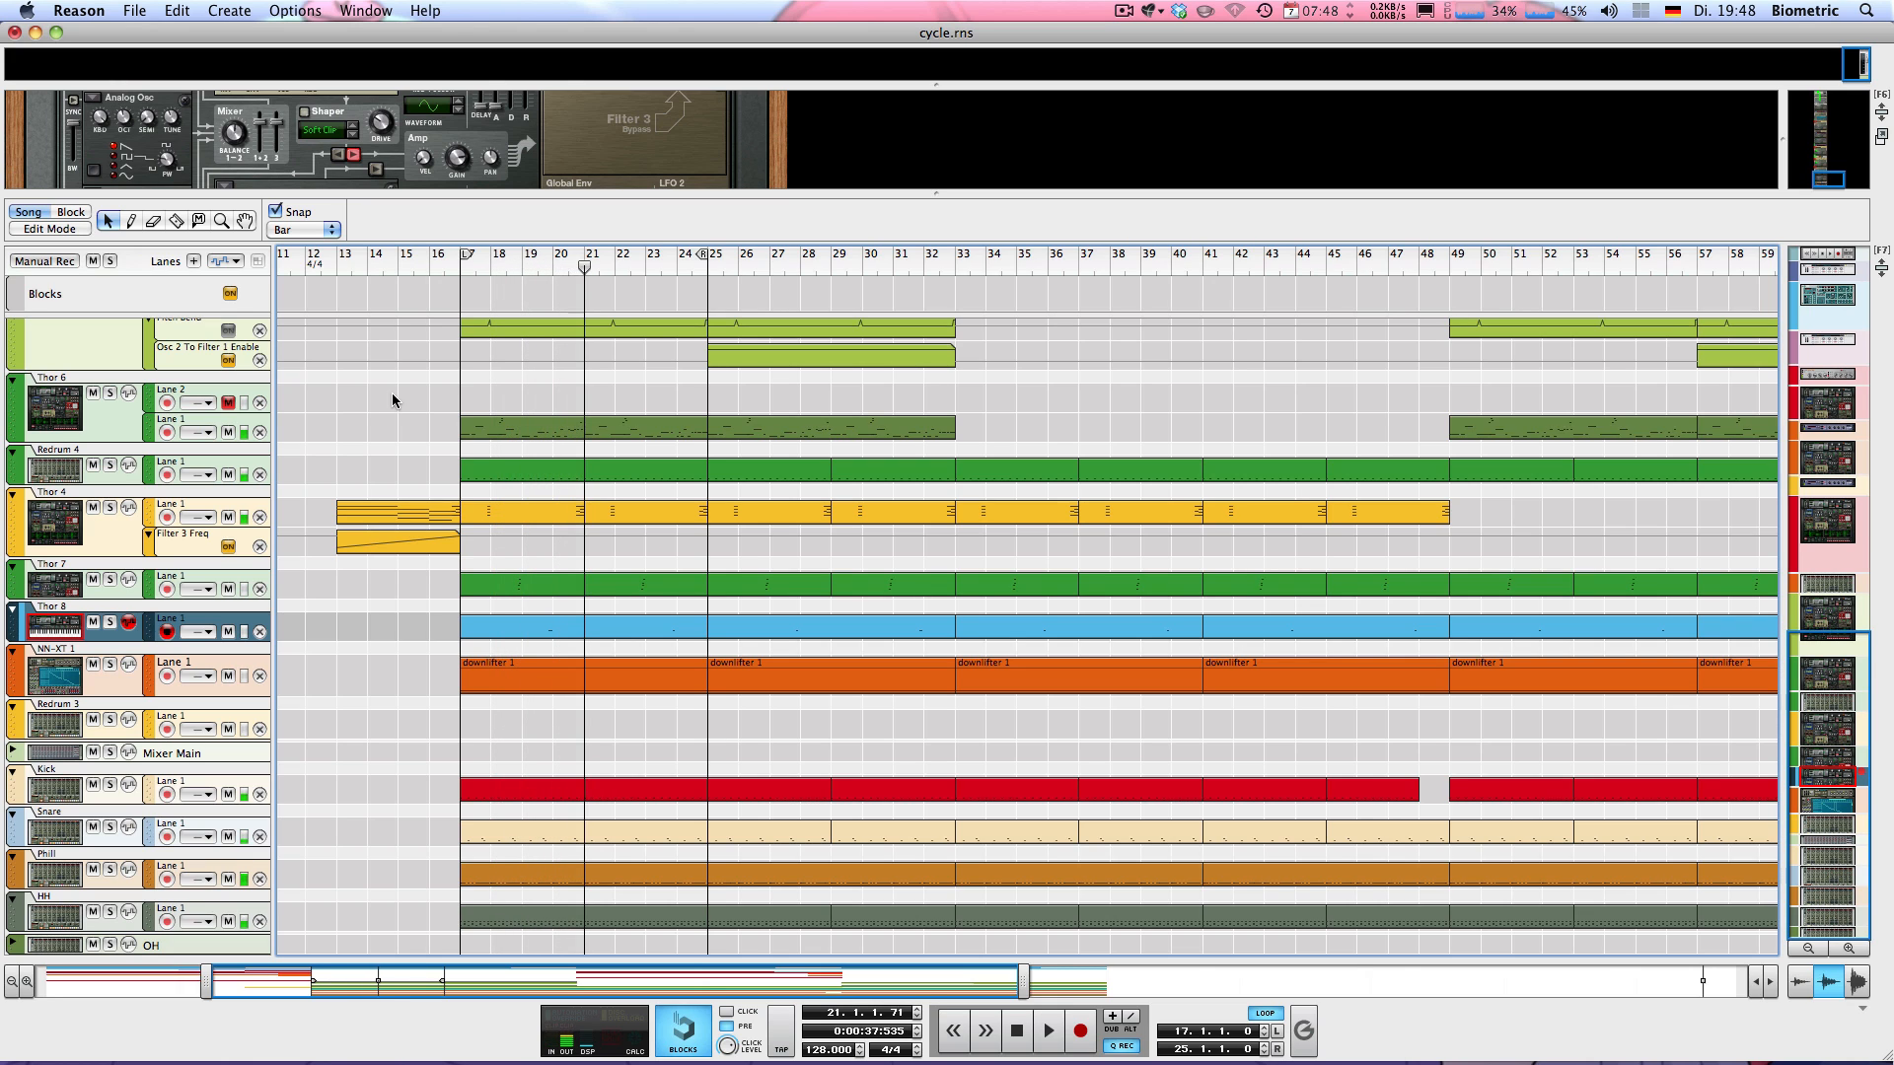
key("space")
Select and solo the Thor 4 track, then audition it alone from bar 20
scroll(392, 400, "up", 4)
scroll(393, 394, "up", 8)
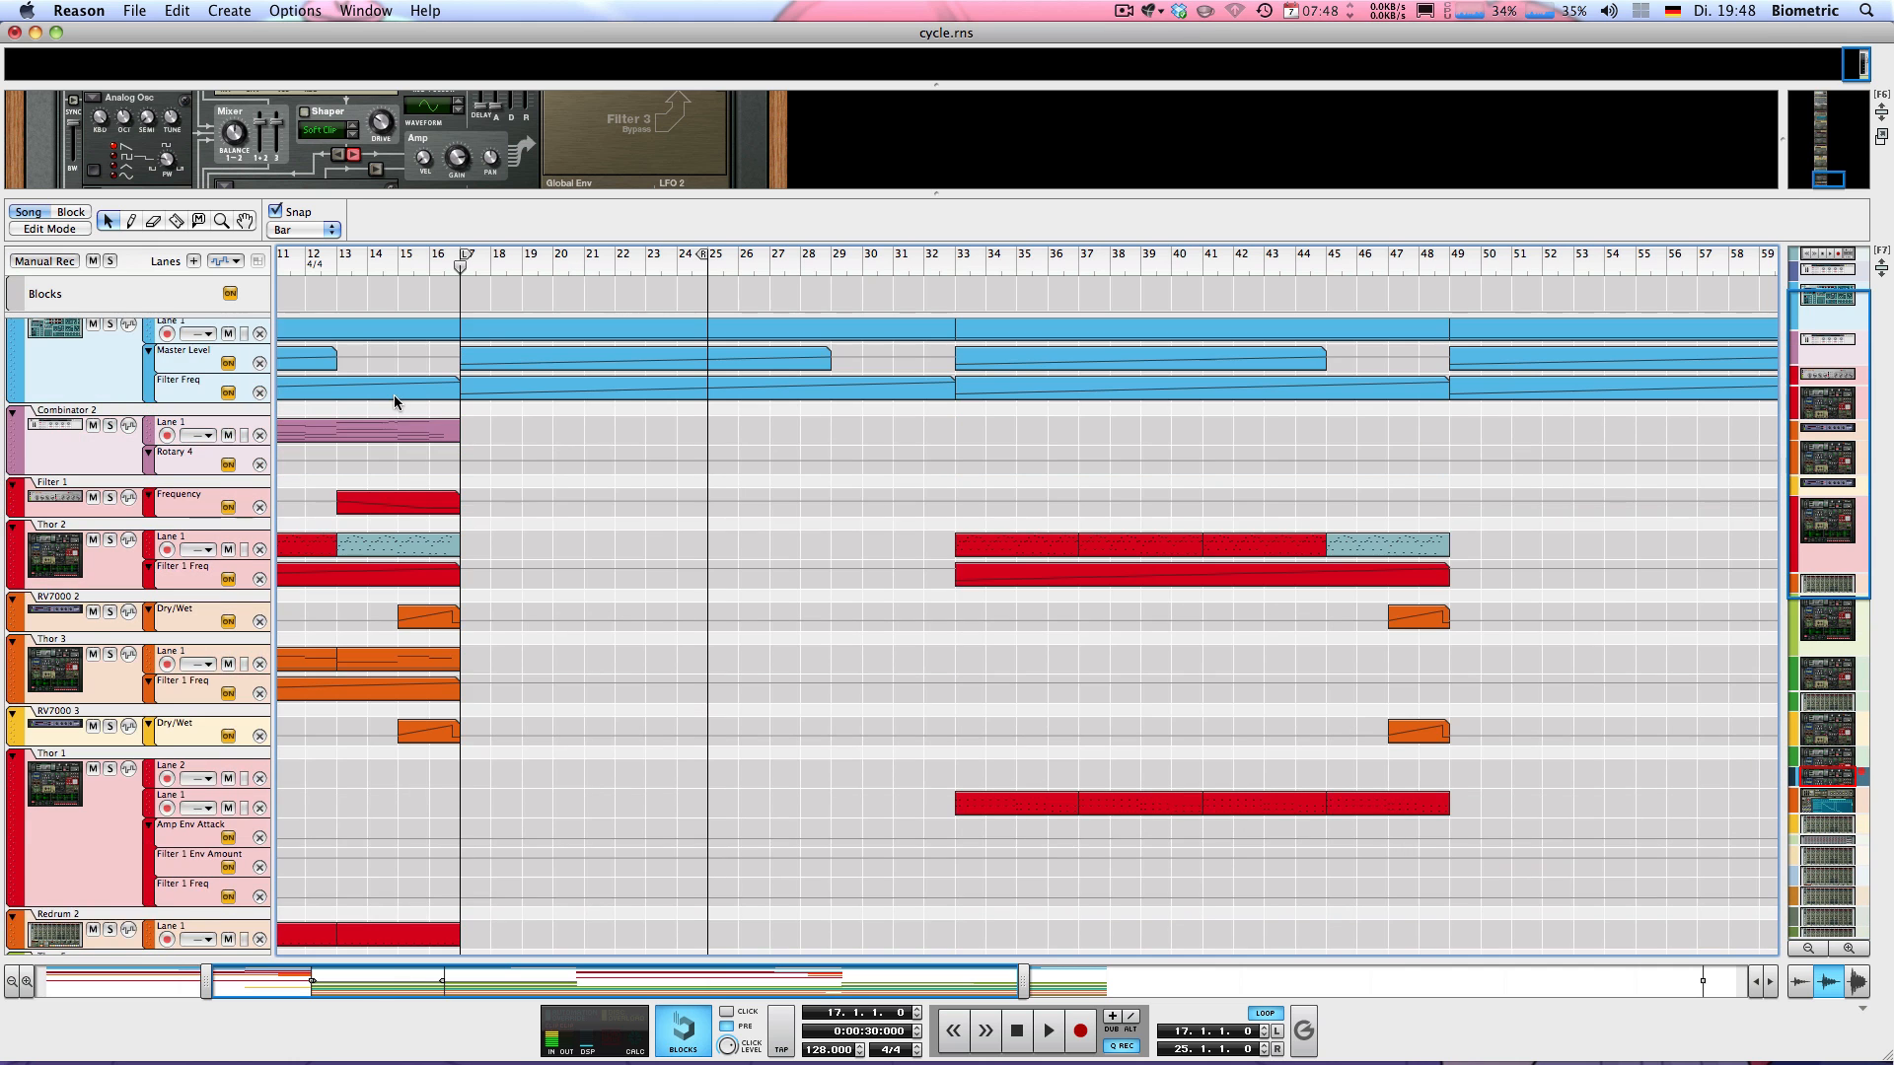
scroll(483, 431, "down", 8)
scroll(484, 438, "down", 2)
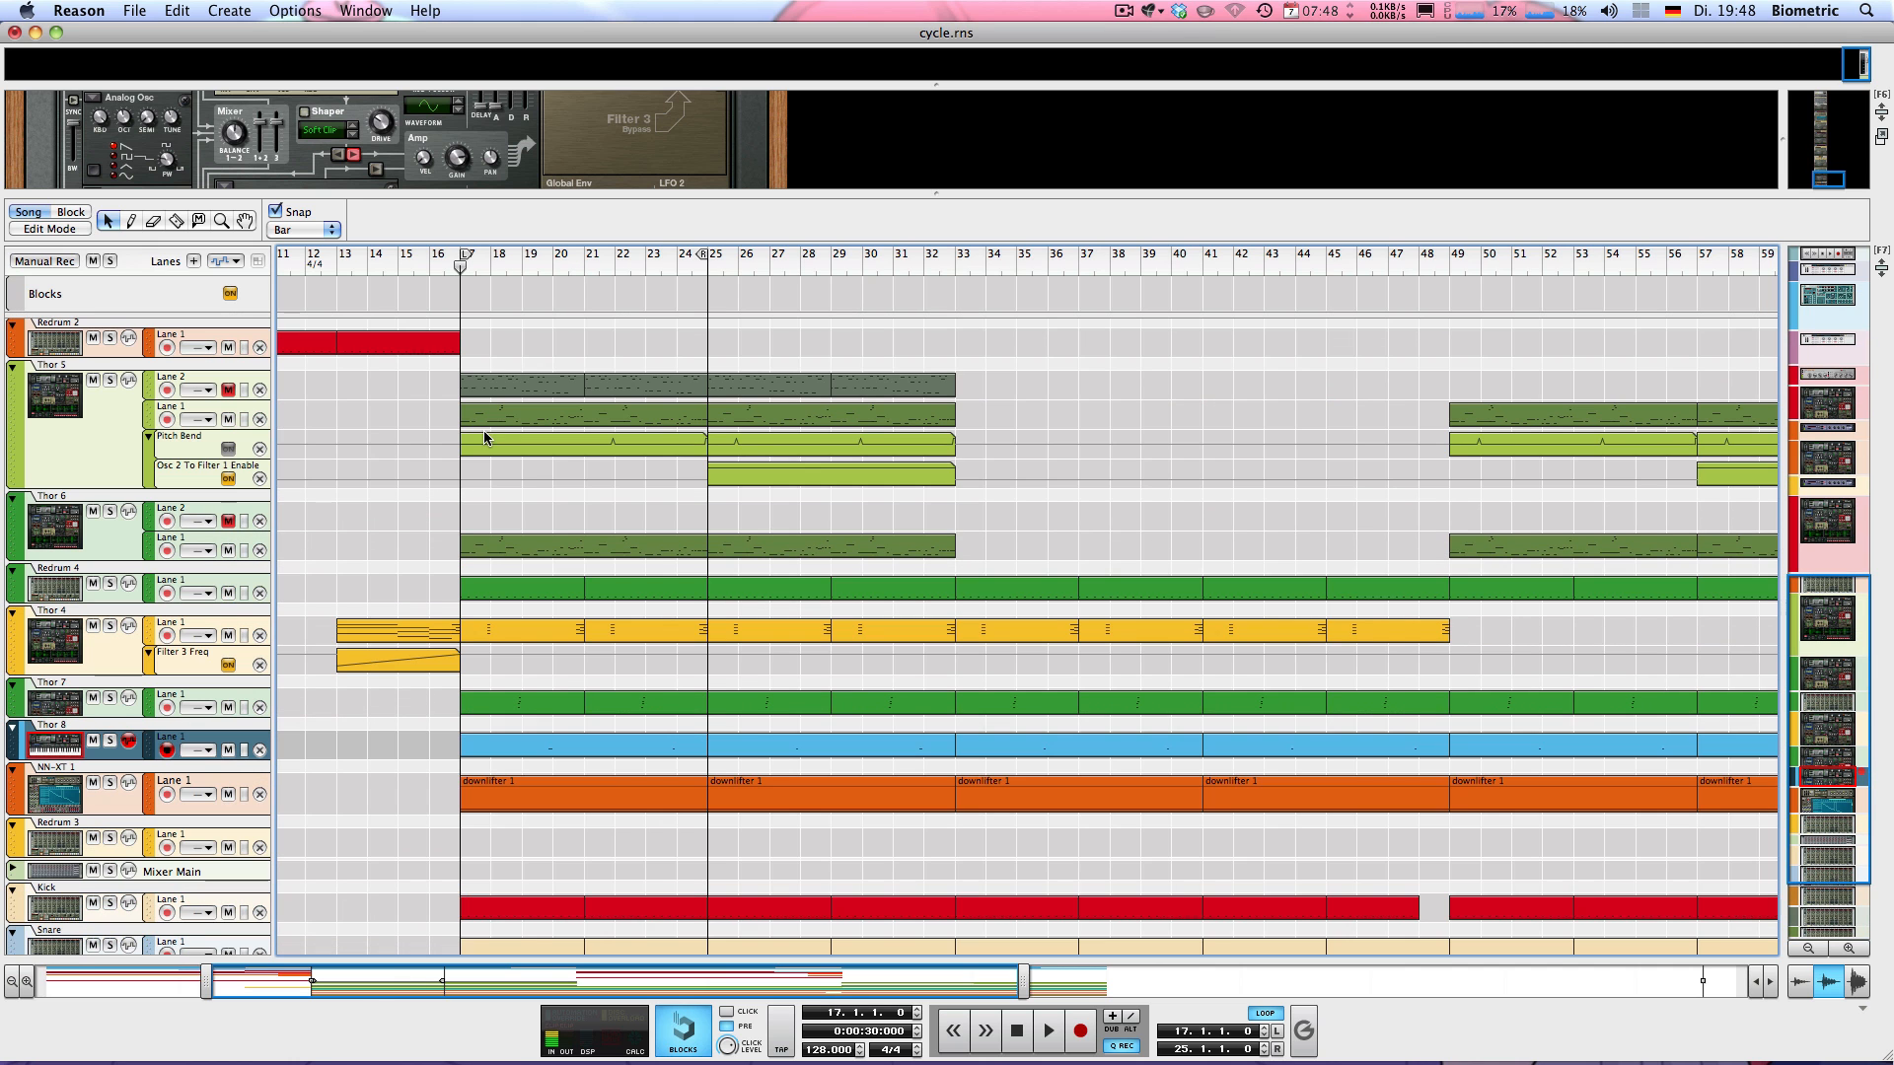
left_click(87, 669)
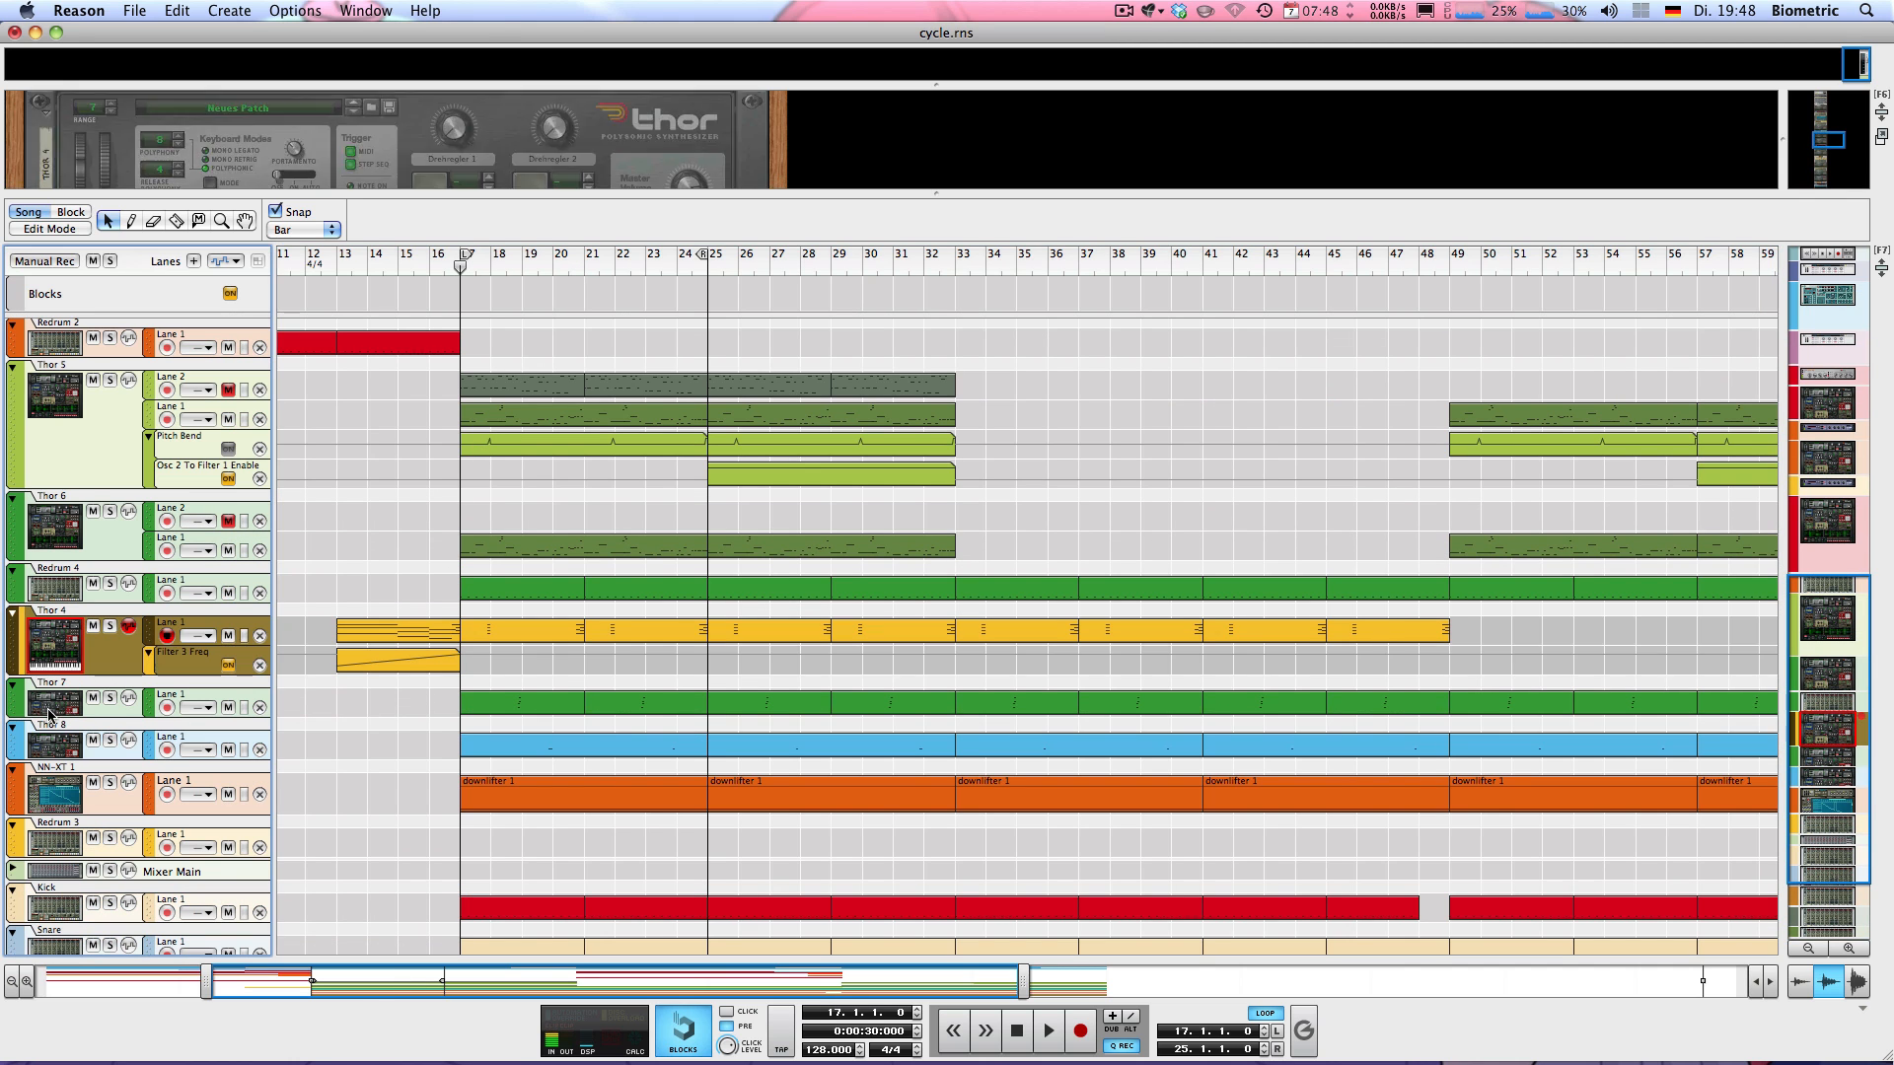
left_click(112, 628)
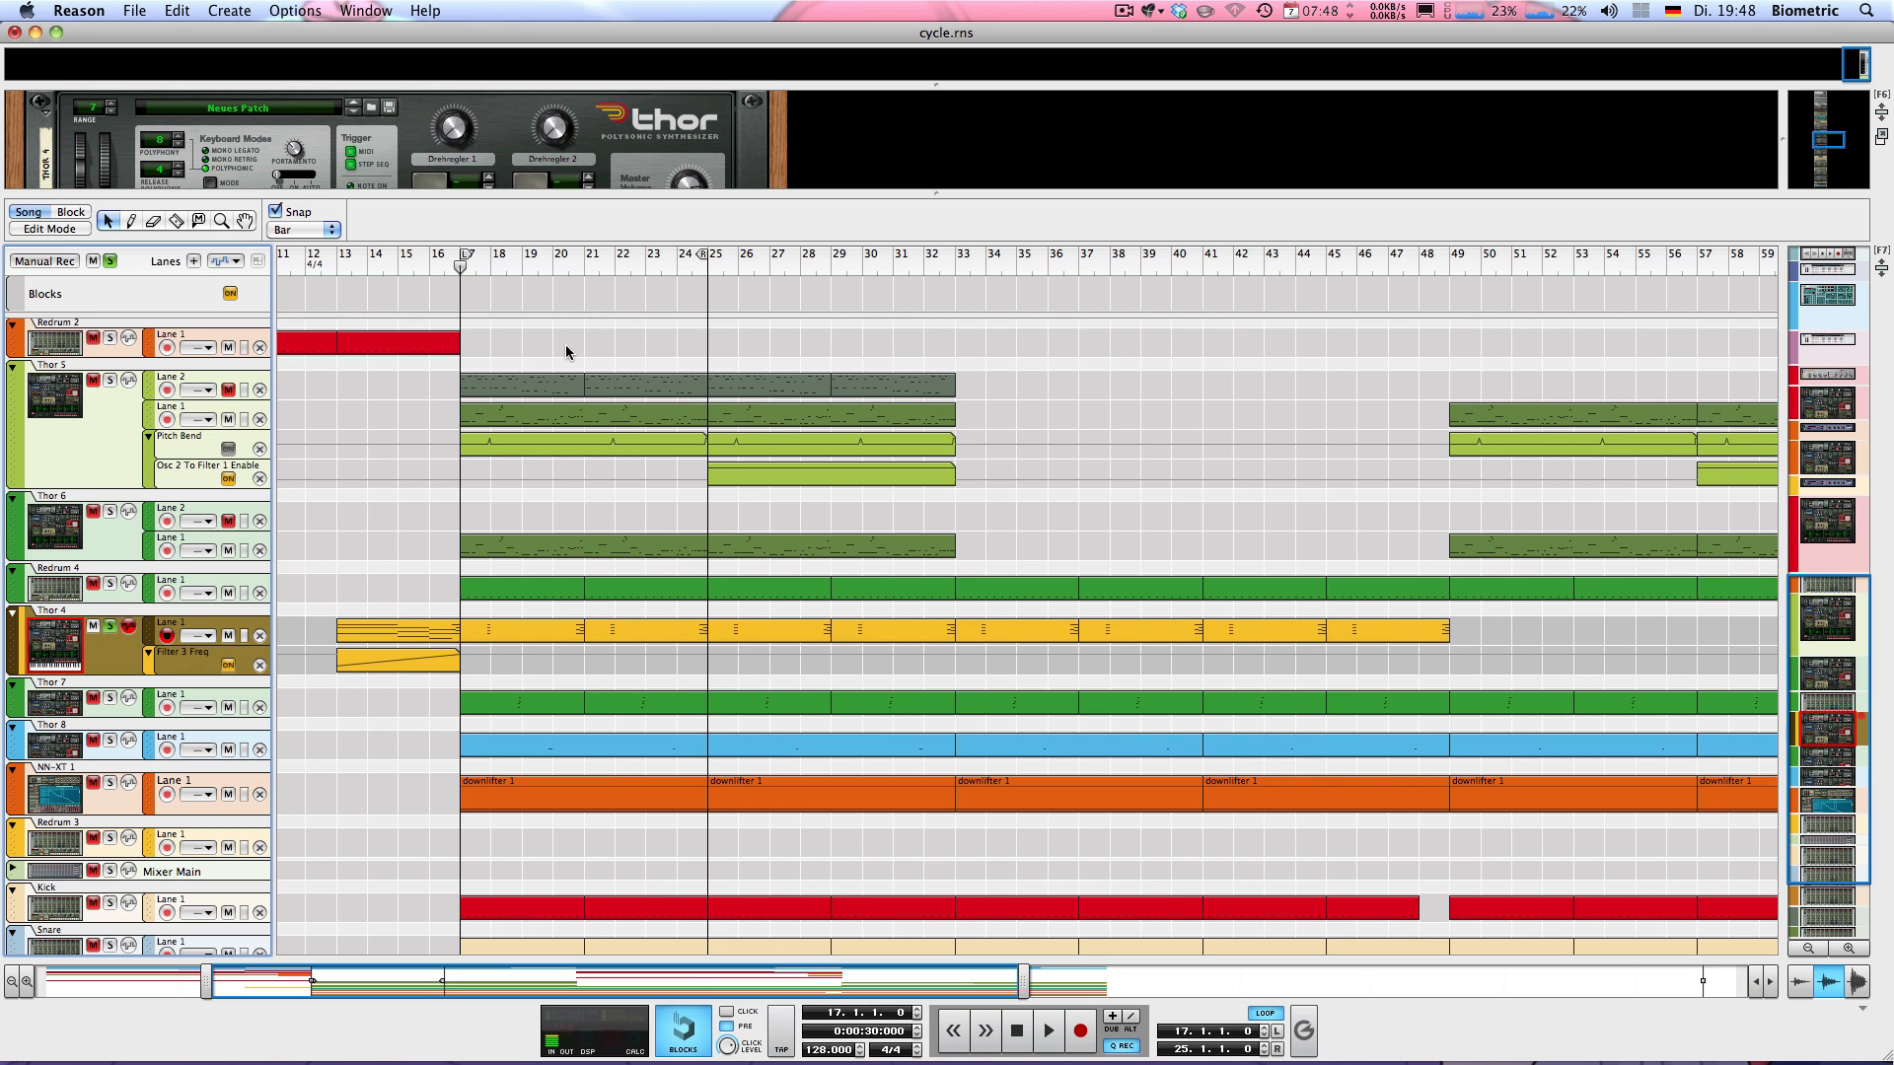
left_click(559, 257)
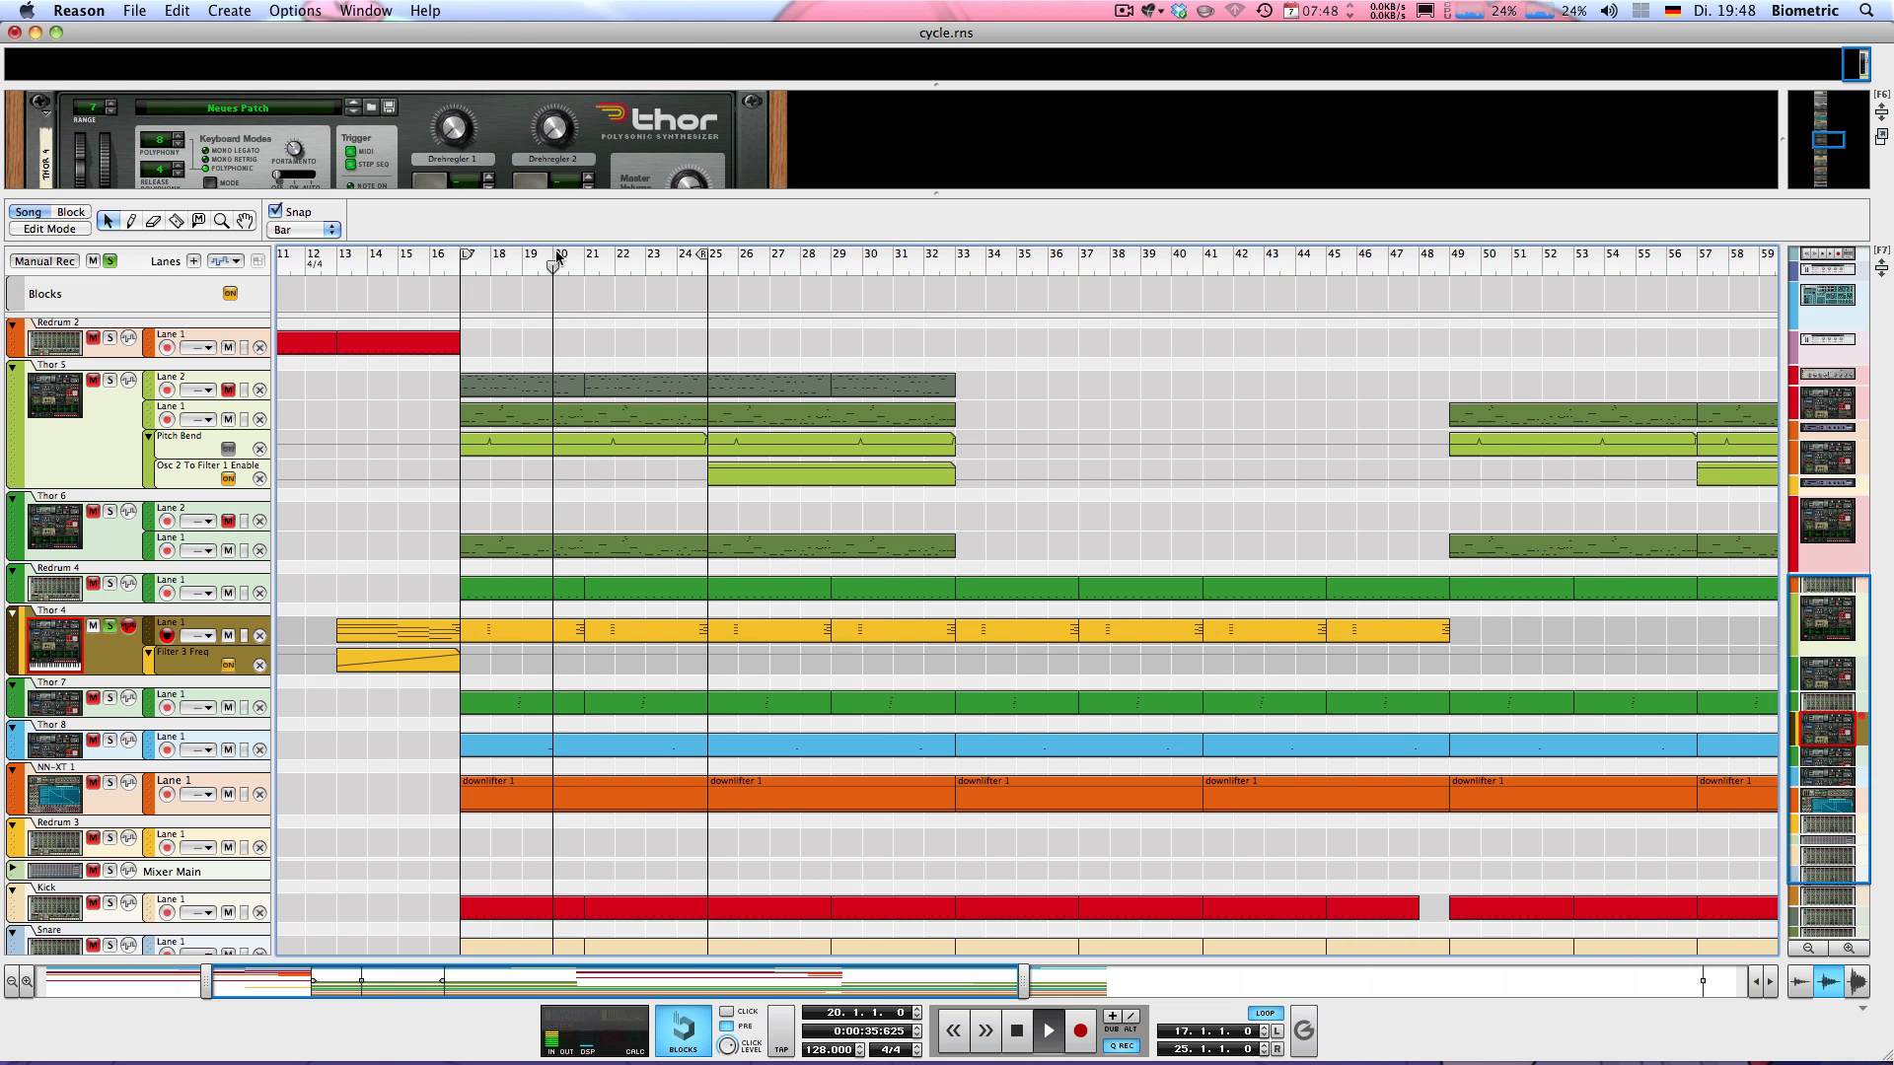
key("space")
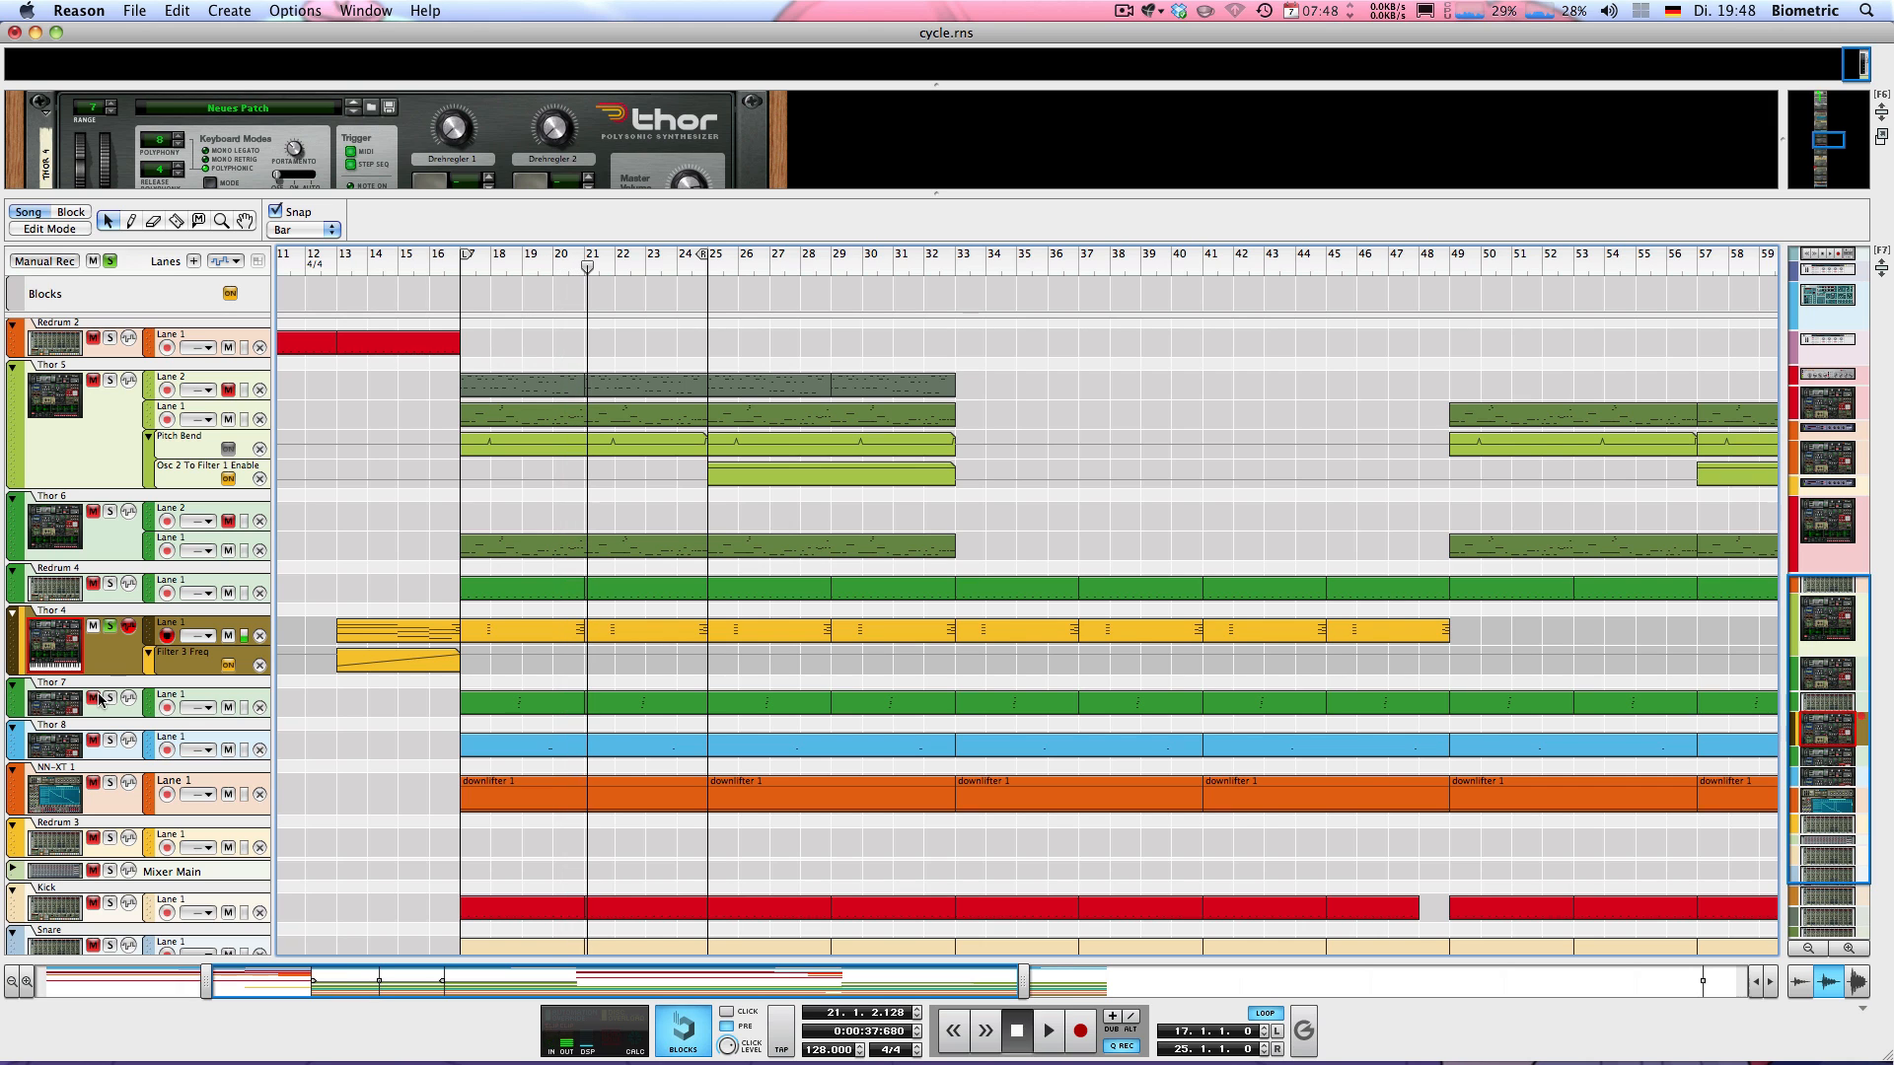
Turn off Thor 4's solo, select the Thor 7 track and play the full mix from bar 18
left_click(109, 628)
left_click(62, 697)
left_click(523, 258)
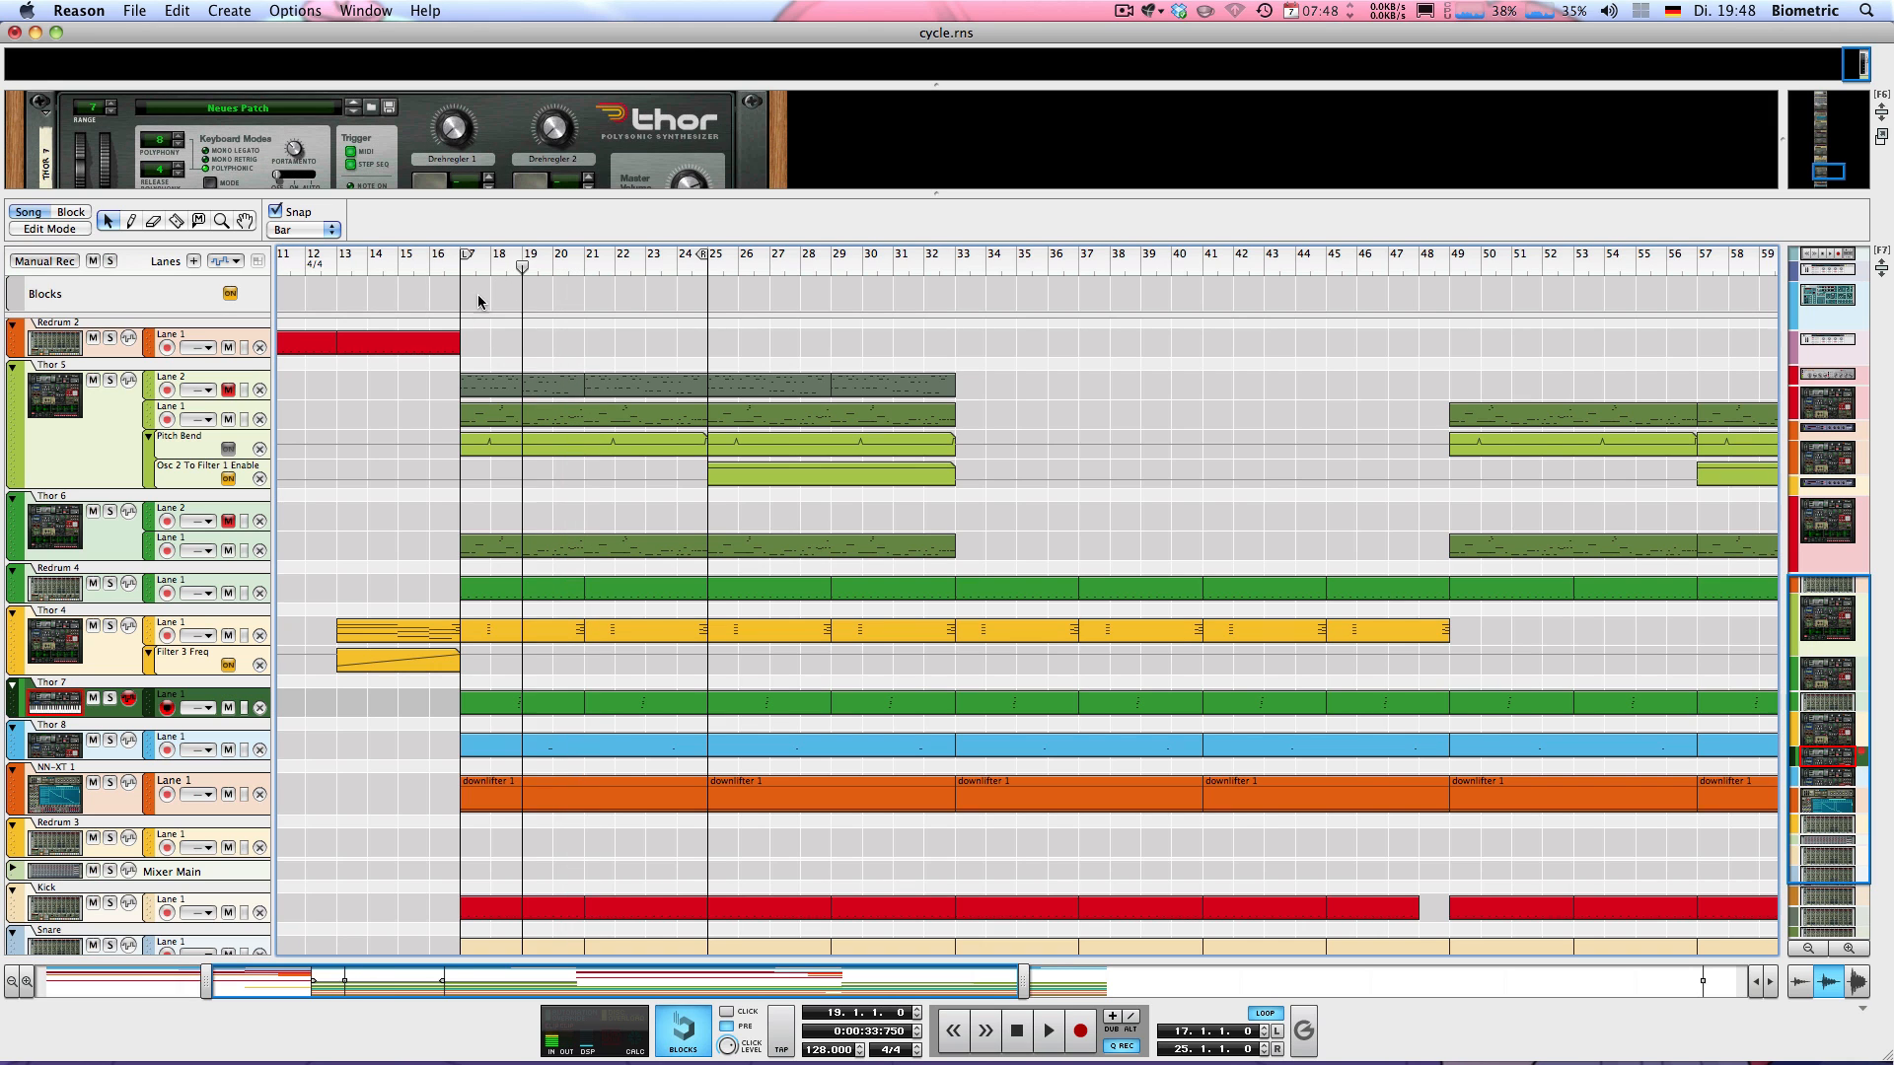
key("space")
key("space")
left_click_drag(515, 267, 492, 269)
key("space")
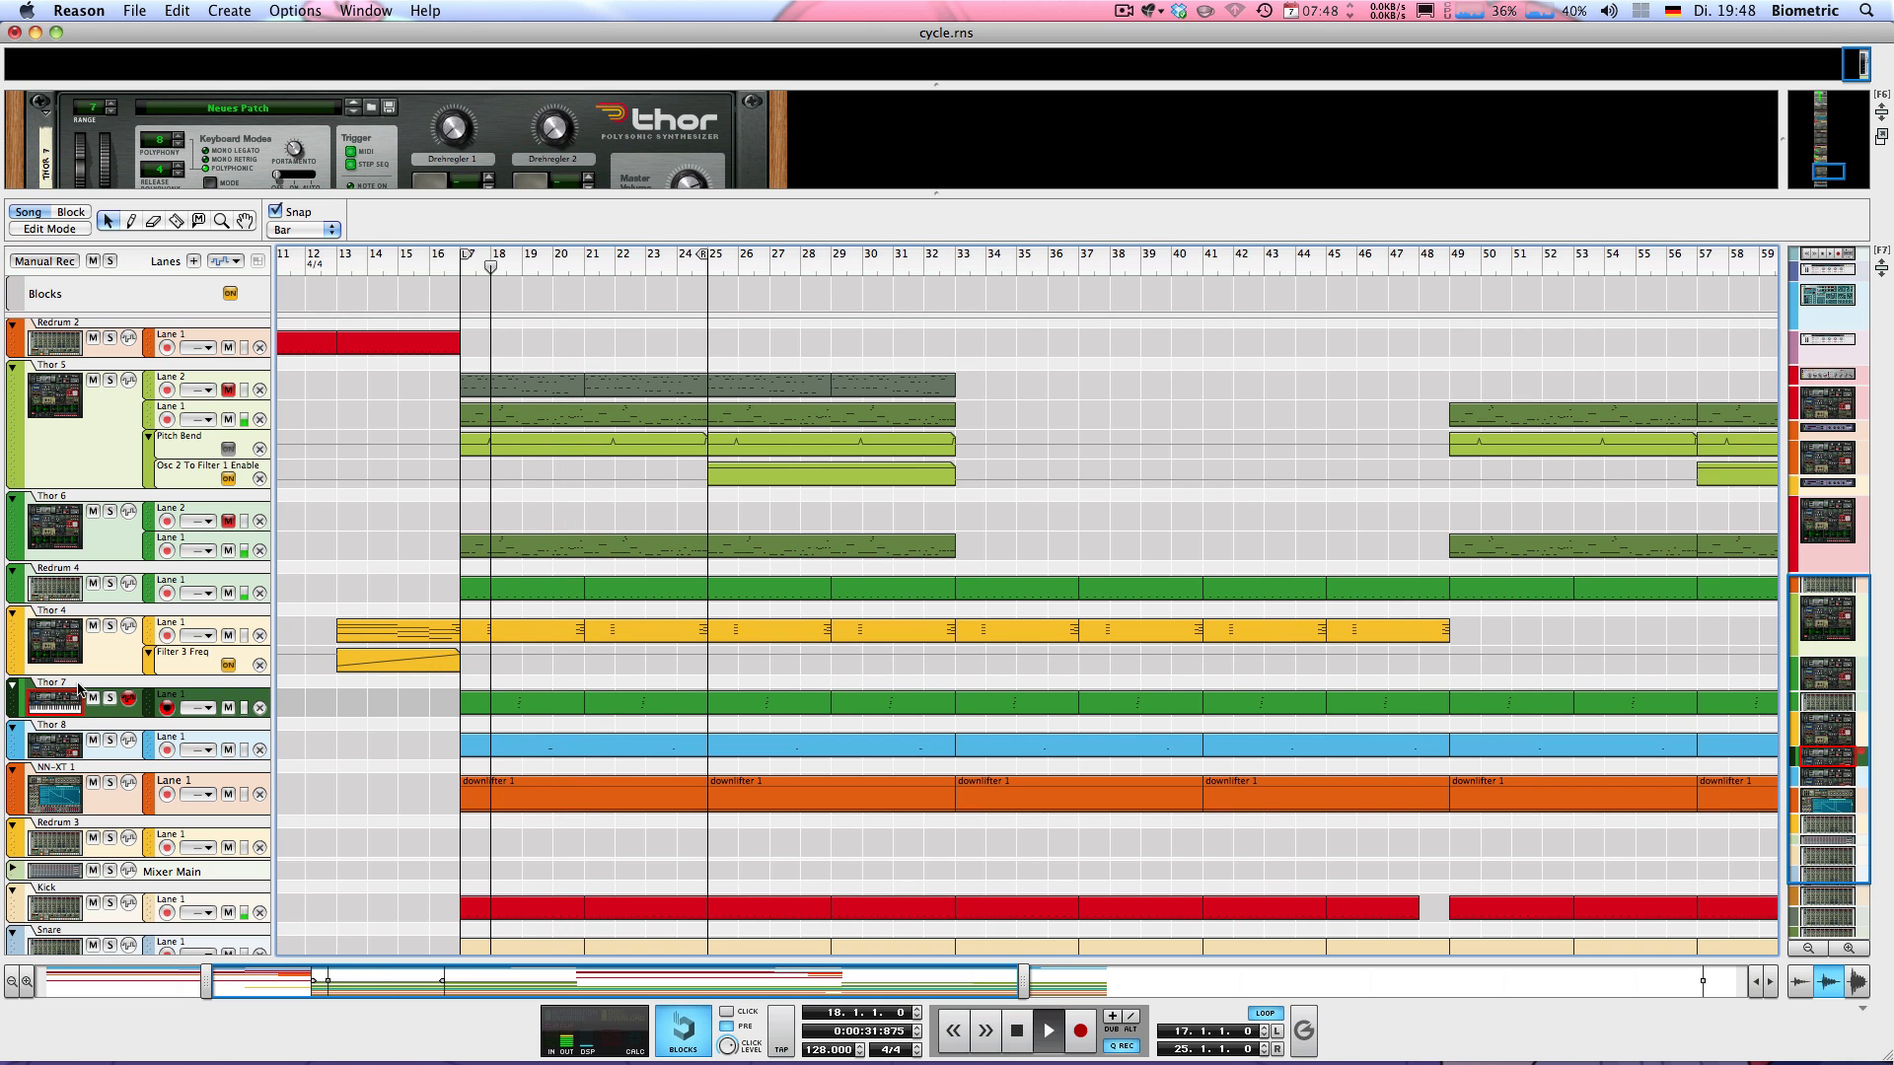
Solo the Thor 7 track and audition it alone from bar 18
key("space")
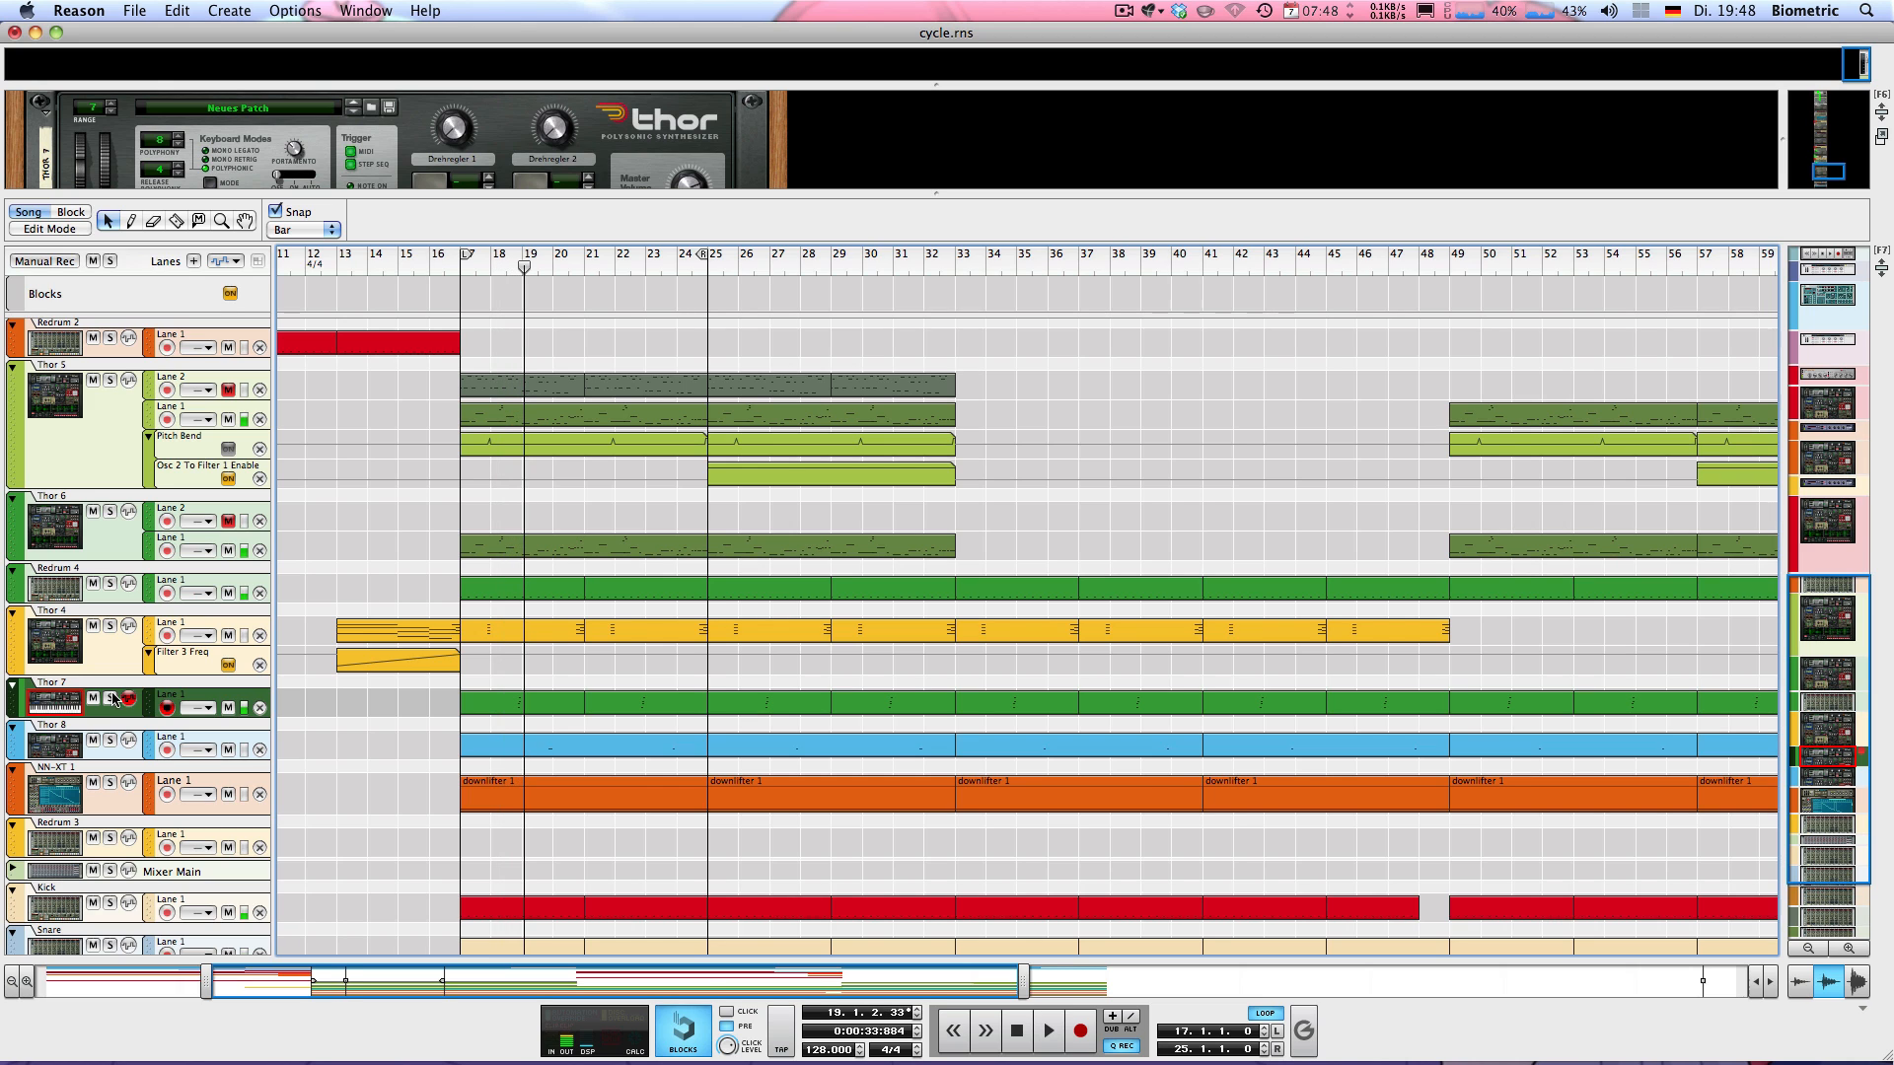
left_click(110, 698)
left_click(498, 265)
key("space")
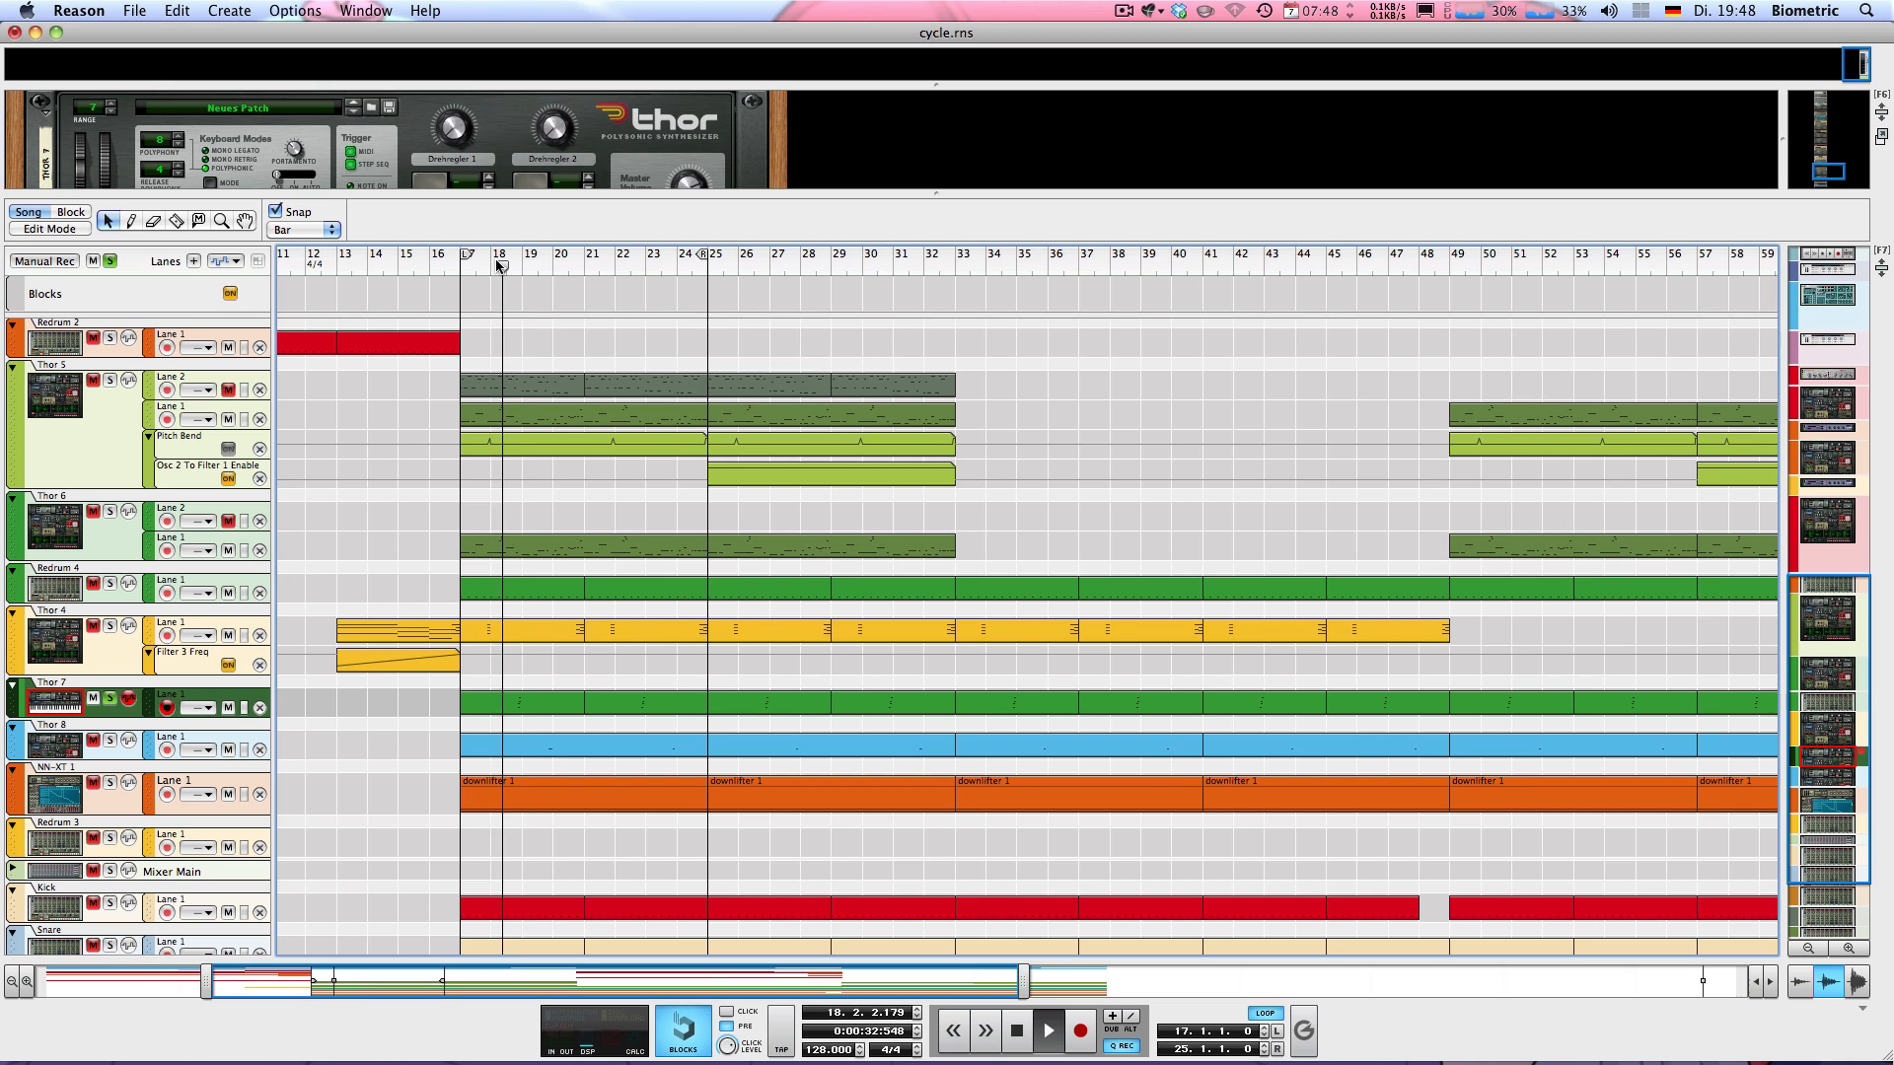
key("space")
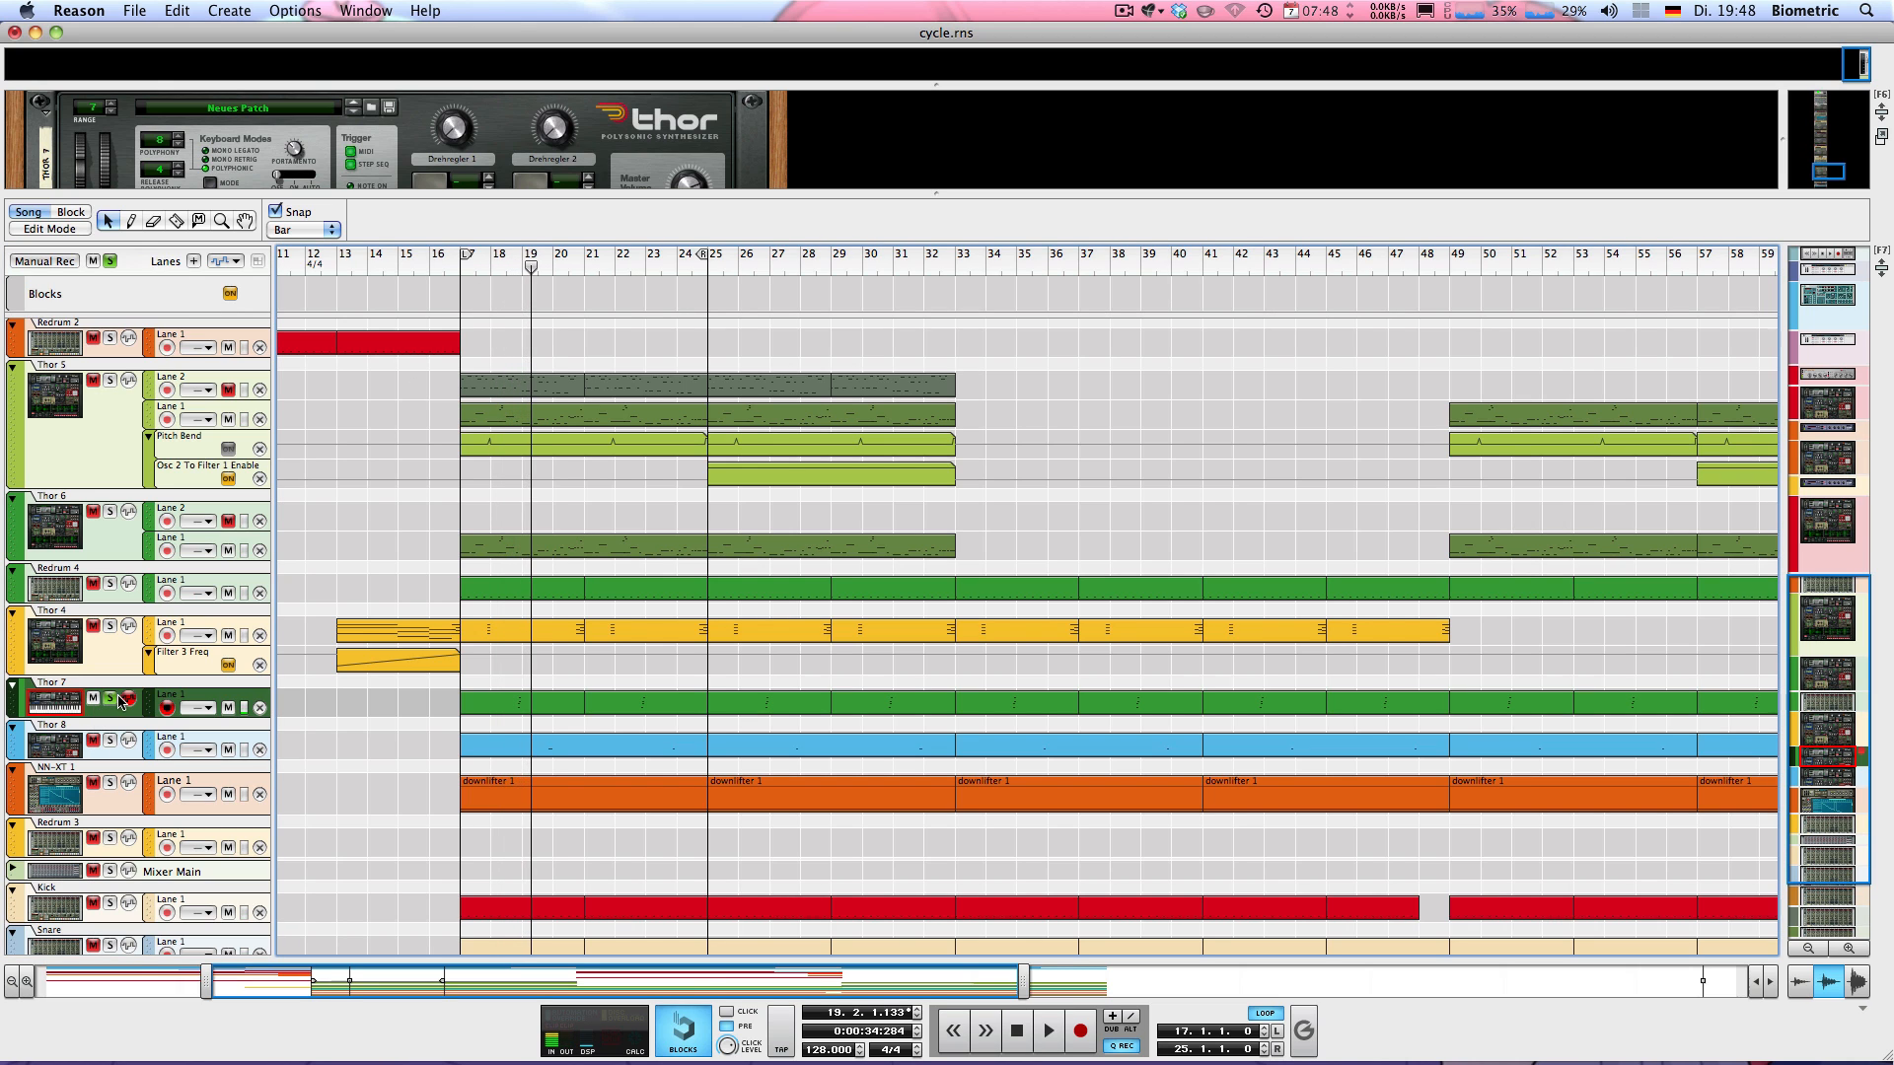
Turn off Thor 7's solo, select and solo the Thor 8 track, and audition it alone from bar 19
left_click(111, 698)
left_click(144, 727)
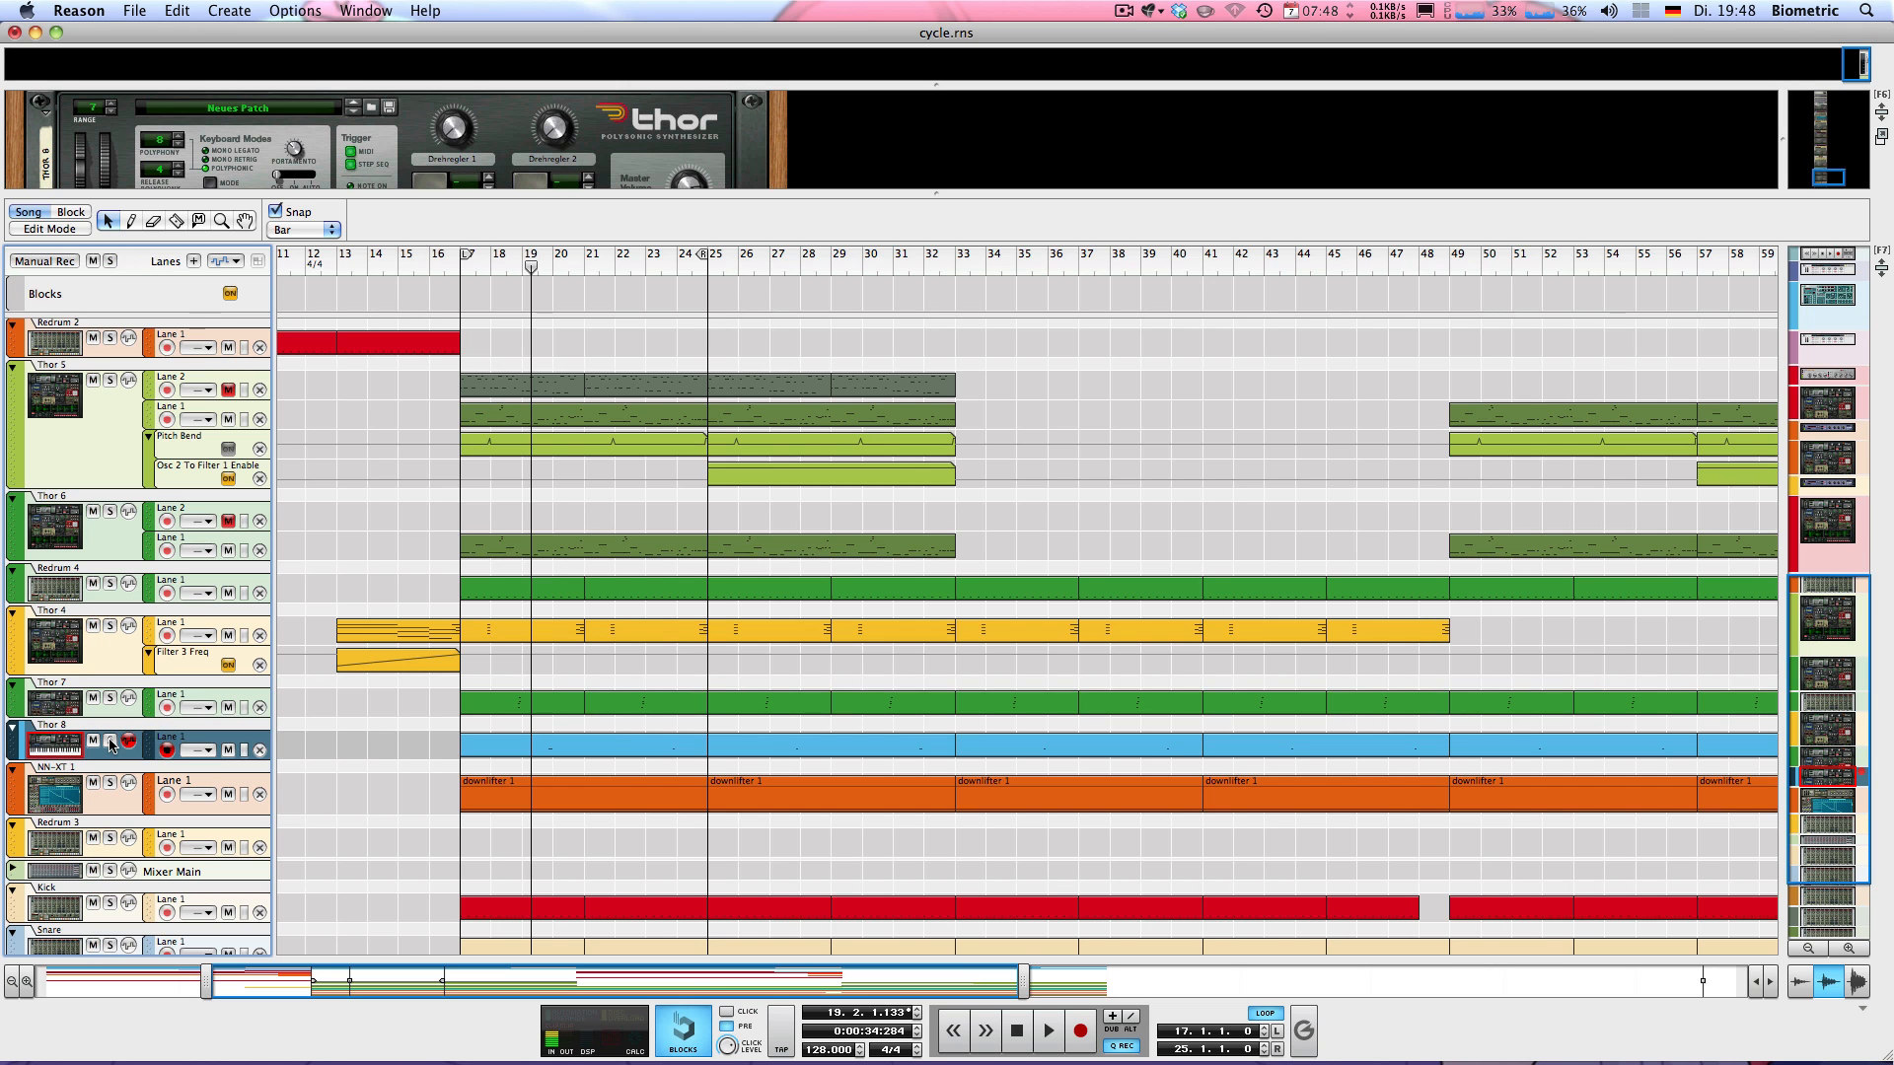
left_click(111, 740)
key("space")
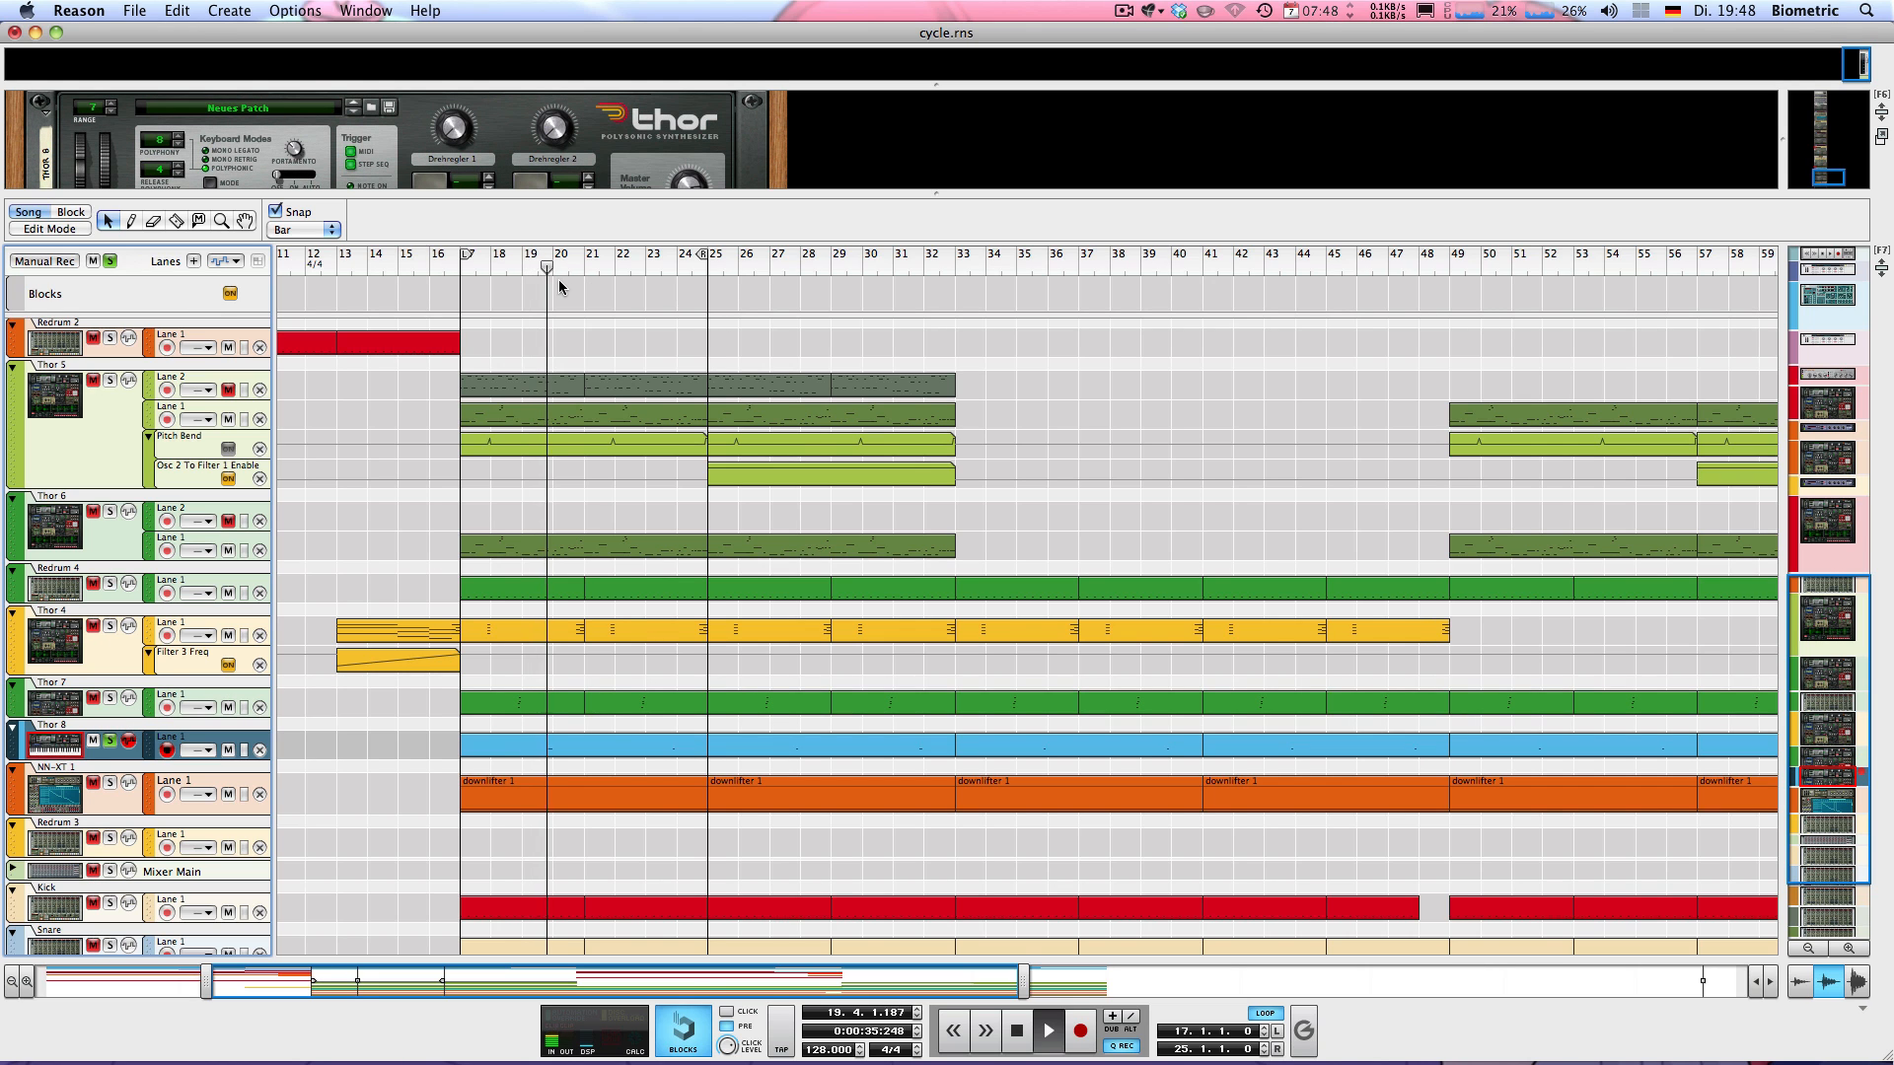
key("space")
Clear all track solos and play the full mix briefly from bar 17
left_click(112, 261)
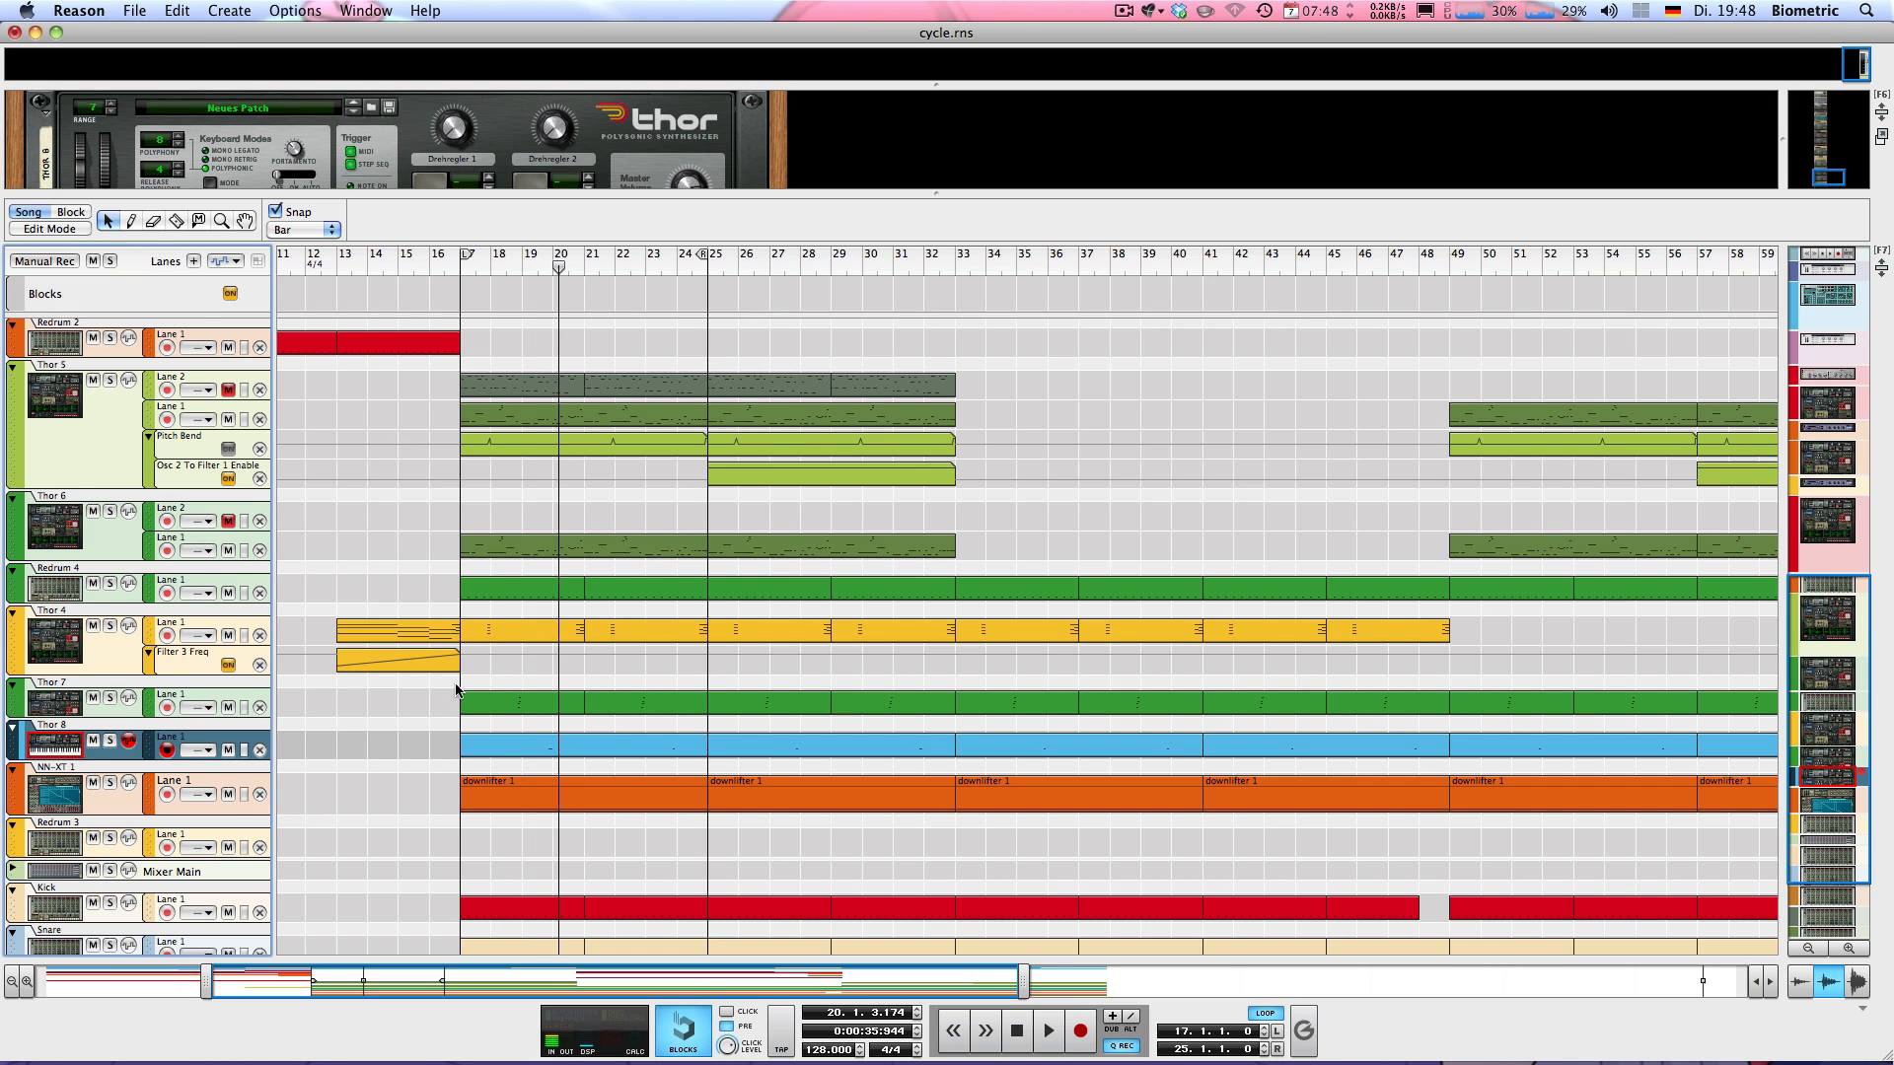
scroll(456, 690, "down", 3)
key("space")
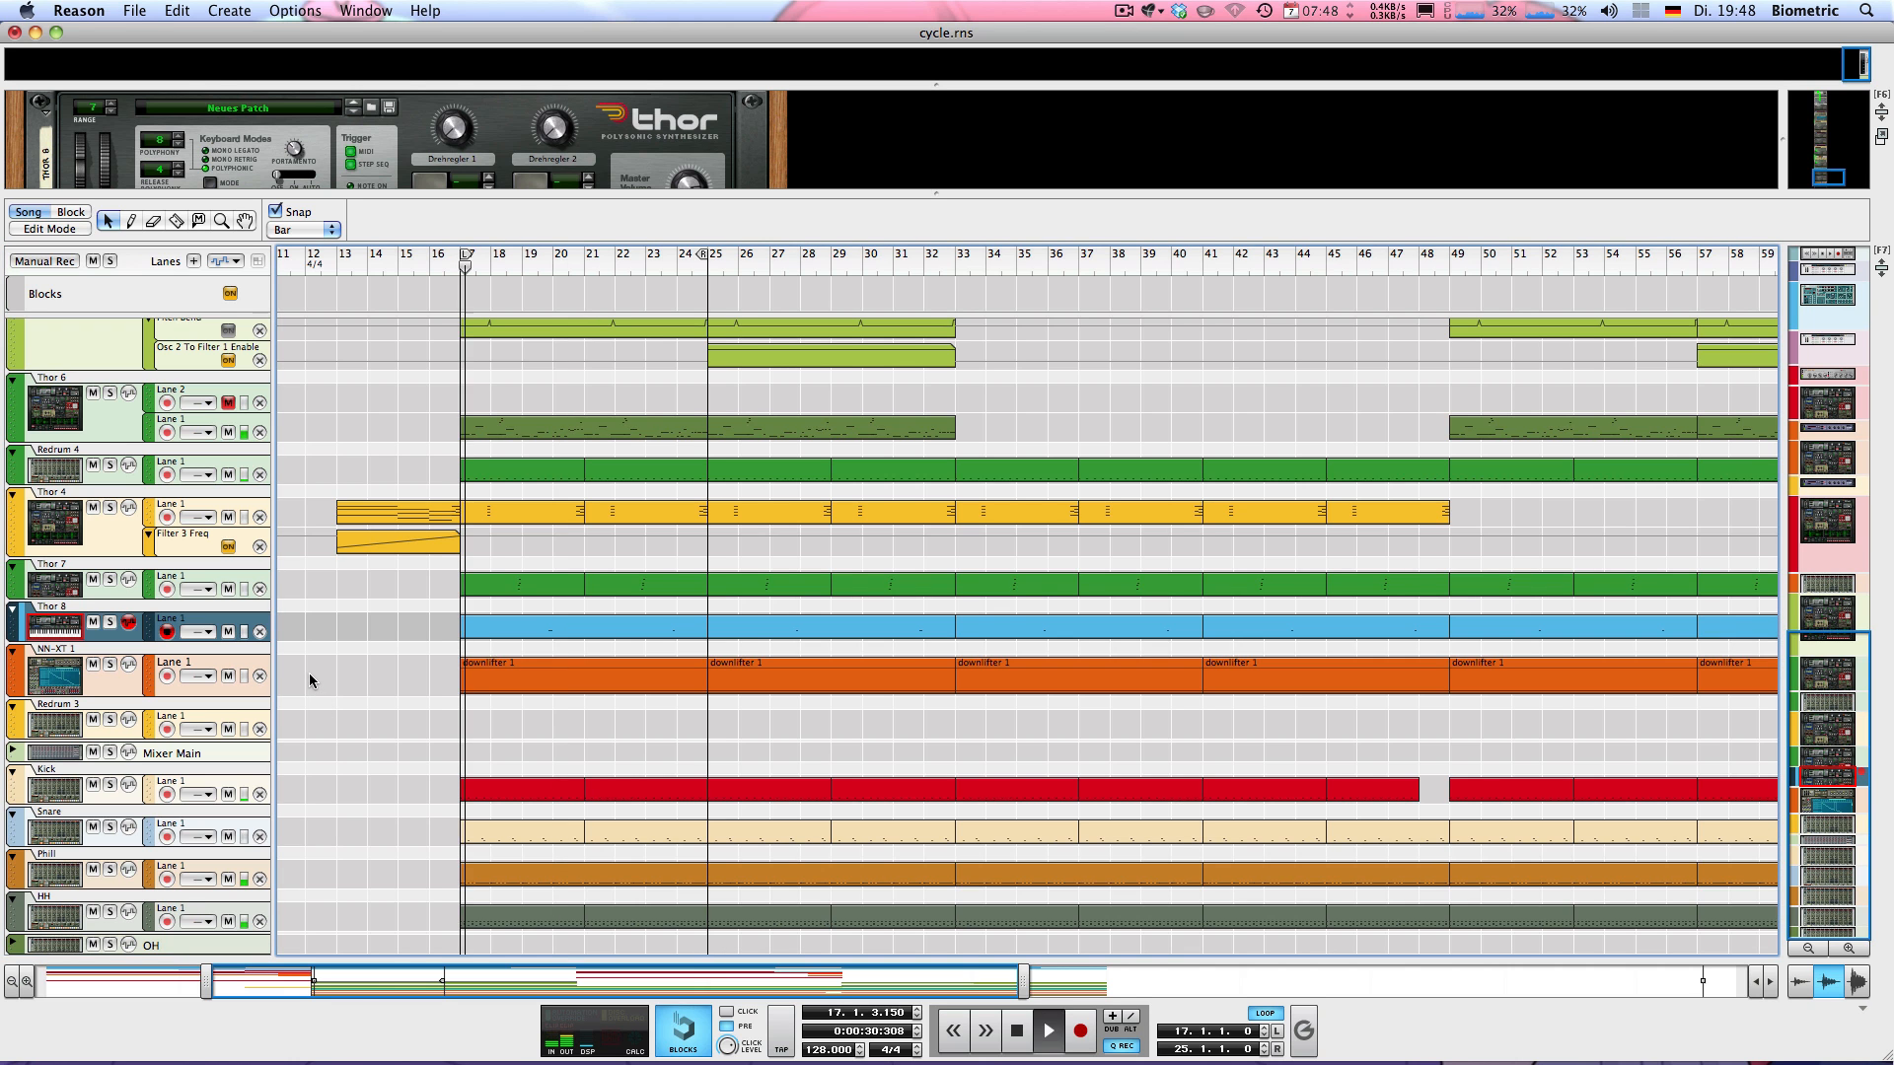
scroll(306, 684, "up", 10)
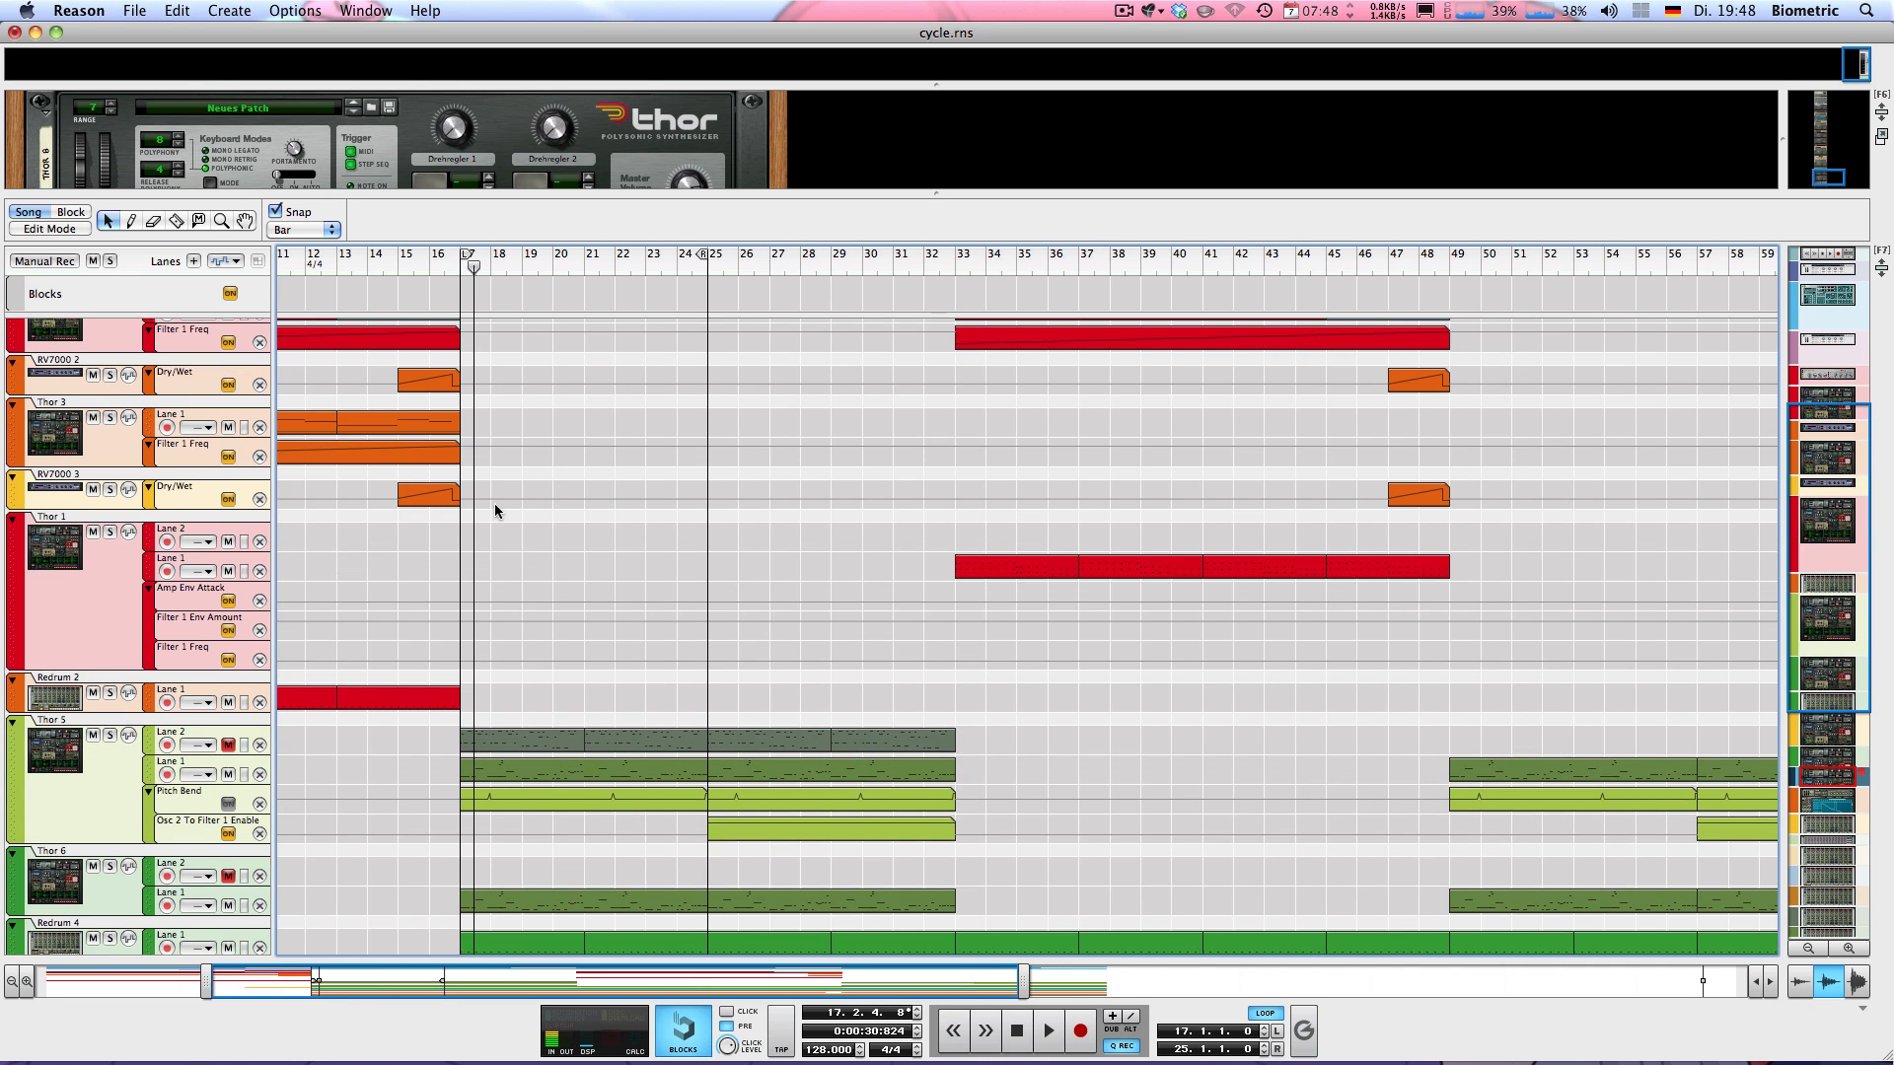
left_click_drag(482, 521, 705, 710)
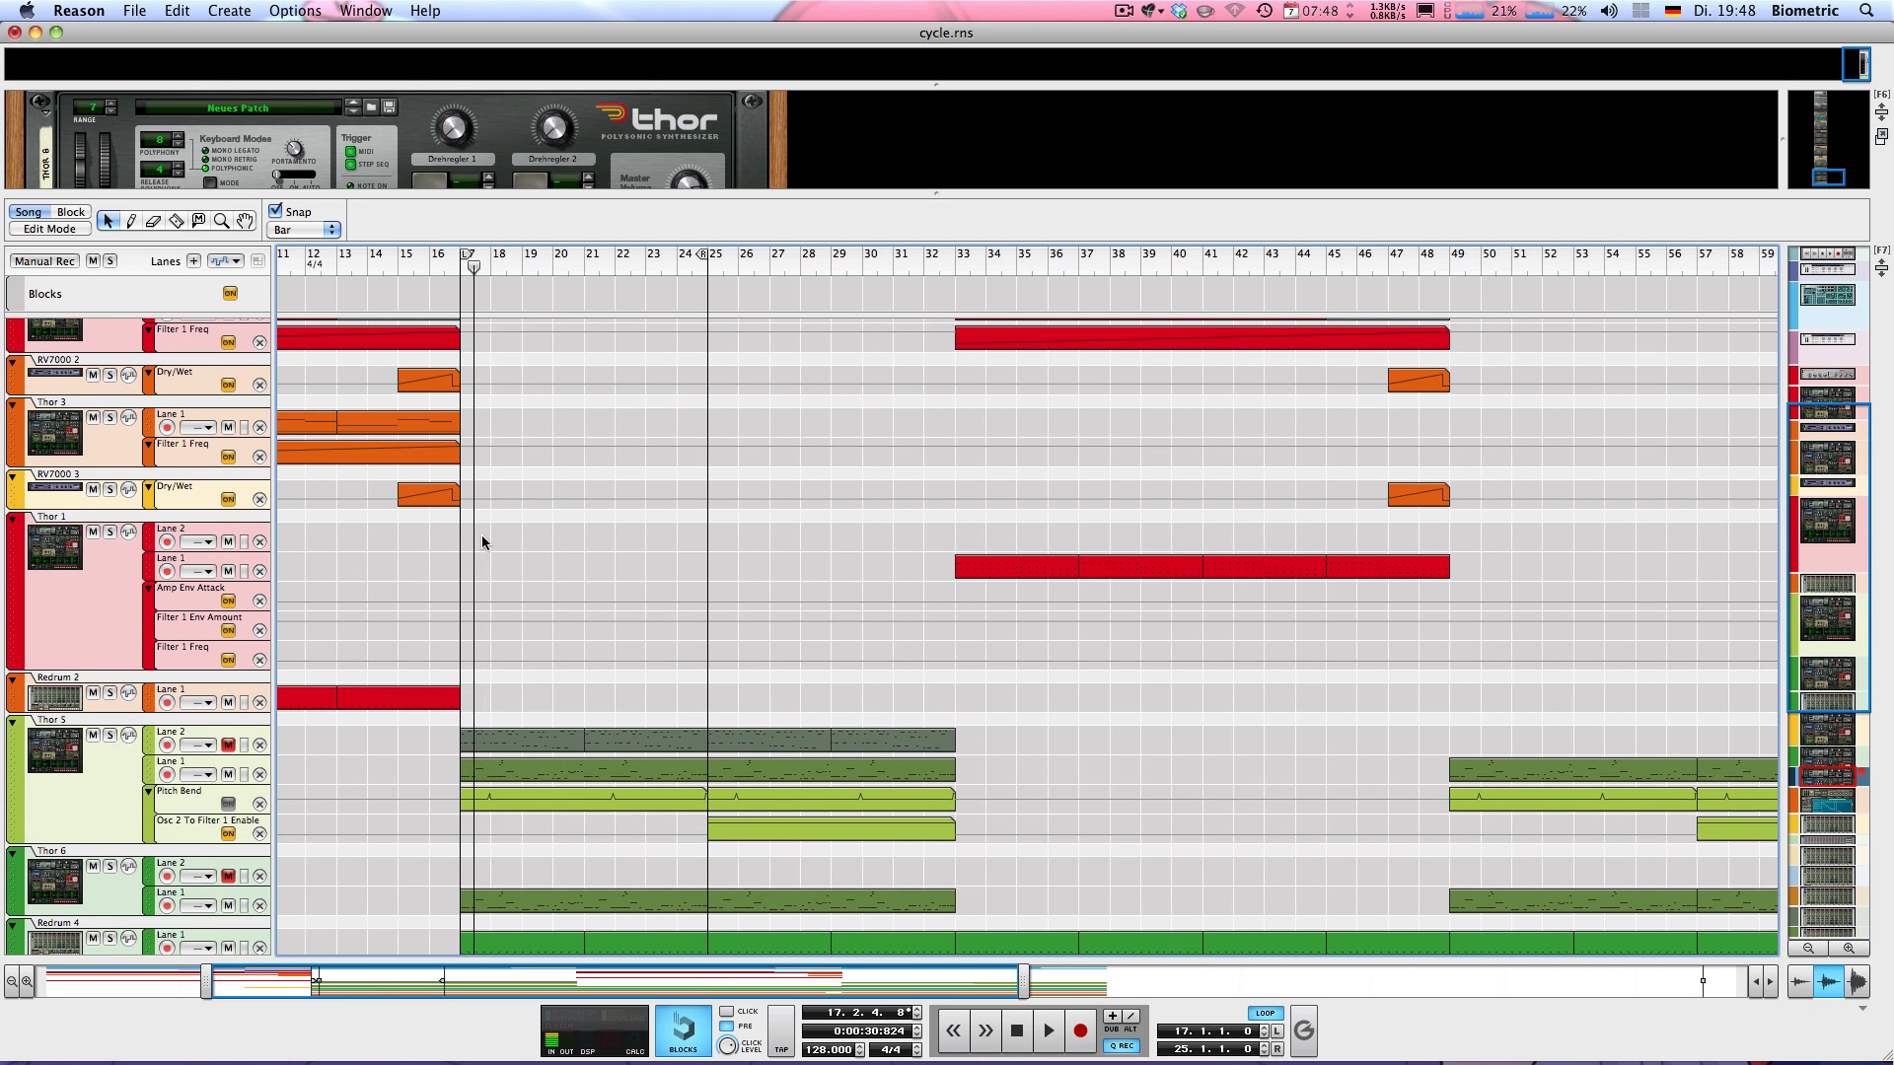